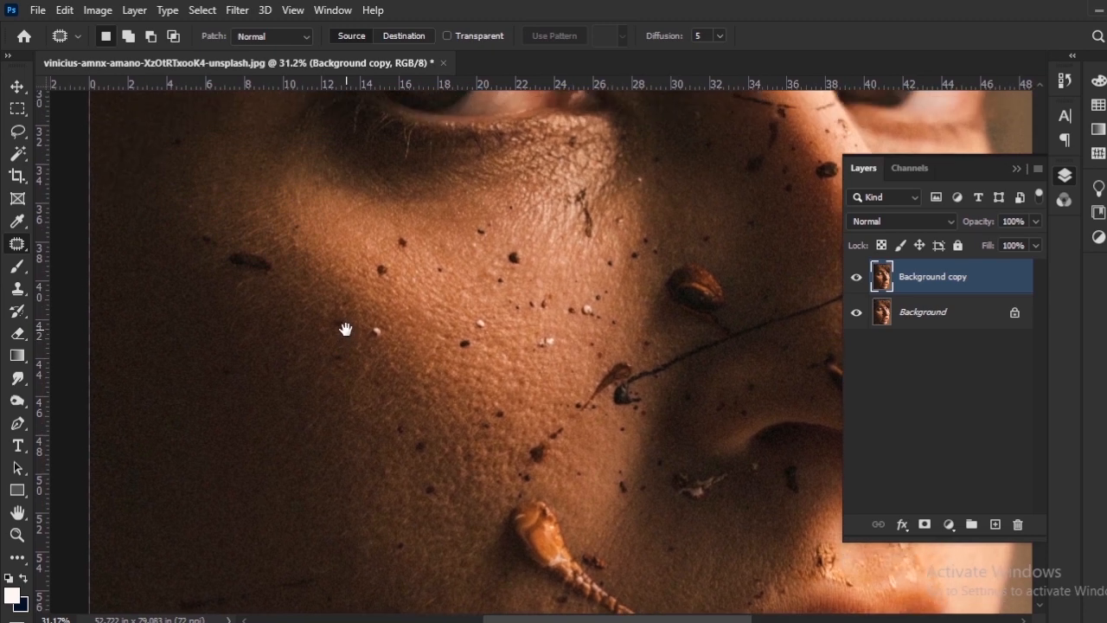
# Patch the small white speck and the faint mark near it at the cheek's shadow edge with clean skin.
pyautogui.scroll(3, 396, 382)
pyautogui.scroll(3, 415, 385)
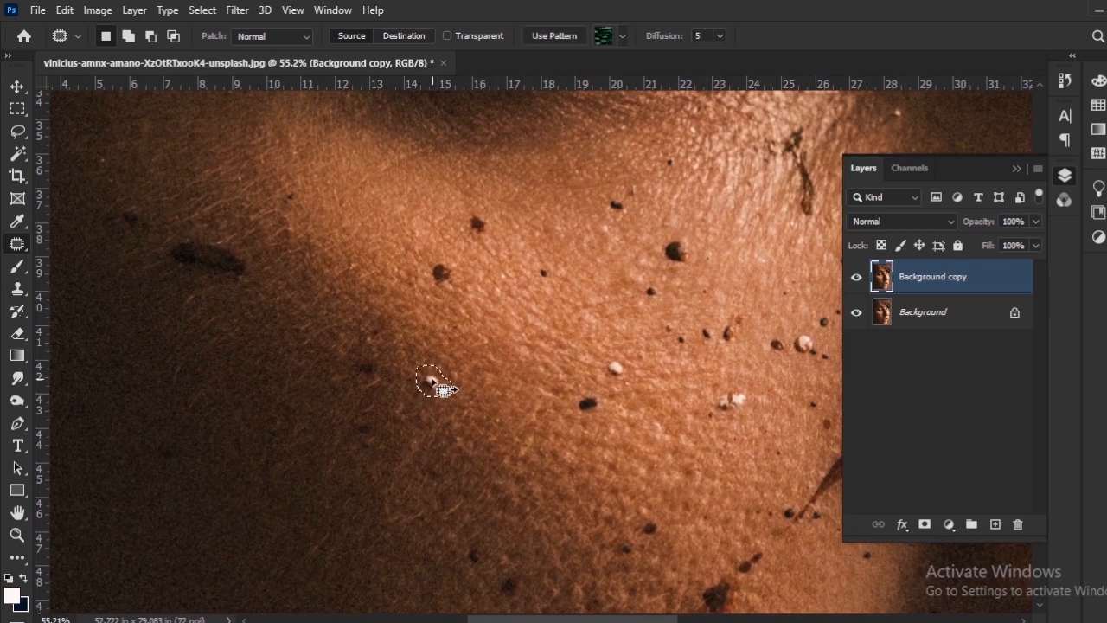
pyautogui.hotkey('ctrl', 'd')
pyautogui.moveTo(420, 388)
pyautogui.mouseDown()
pyautogui.moveTo(413, 421)
pyautogui.moveTo(403, 394)
pyautogui.moveTo(434, 404)
pyautogui.moveTo(414, 311)
pyautogui.moveTo(436, 338)
pyautogui.mouseUp()
pyautogui.scroll(-4, 495, 337)
pyautogui.scroll(7, 496, 340)
pyautogui.hotkey('ctrl', 'd')
# Patch the two reddish-brown spots on the upper cheek below the eye with nearby clean skin.
pyautogui.moveTo(439, 328)
pyautogui.mouseDown()
pyautogui.moveTo(470, 313)
pyautogui.moveTo(492, 427)
pyautogui.moveTo(512, 409)
pyautogui.moveTo(498, 428)
pyautogui.mouseUp()
pyautogui.hotkey('ctrl', 'd')
pyautogui.moveTo(460, 369)
pyautogui.mouseDown()
pyautogui.moveTo(478, 345)
pyautogui.moveTo(514, 390)
pyautogui.moveTo(465, 351)
pyautogui.moveTo(486, 341)
pyautogui.mouseUp()
pyautogui.hotkey('ctrl', 'd')
pyautogui.hotkey('ctrl', 'd')
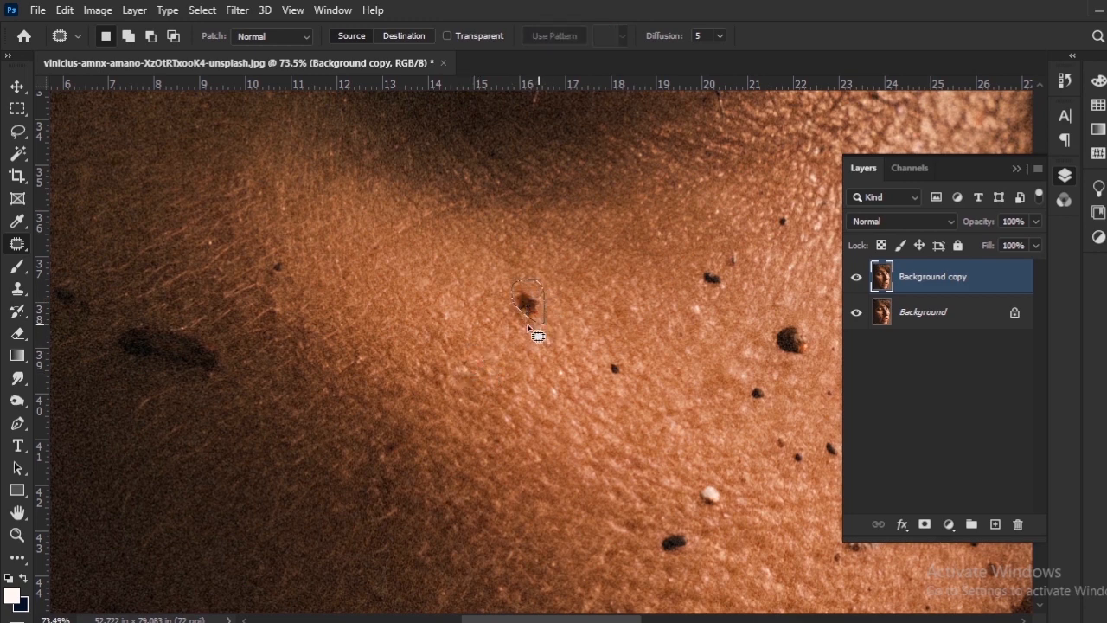
pyautogui.moveTo(510, 298)
pyautogui.mouseDown()
pyautogui.moveTo(516, 313)
pyautogui.moveTo(549, 318)
pyautogui.moveTo(509, 285)
pyautogui.mouseUp()
pyautogui.hotkey('ctrl', 'd')
pyautogui.hotkey('ctrl', 'd')
# Patch the large elongated dark mark on the shadowed outer cheek, going over it a second time to blend it.
pyautogui.moveTo(434, 354); pyautogui.dragTo(513, 267)
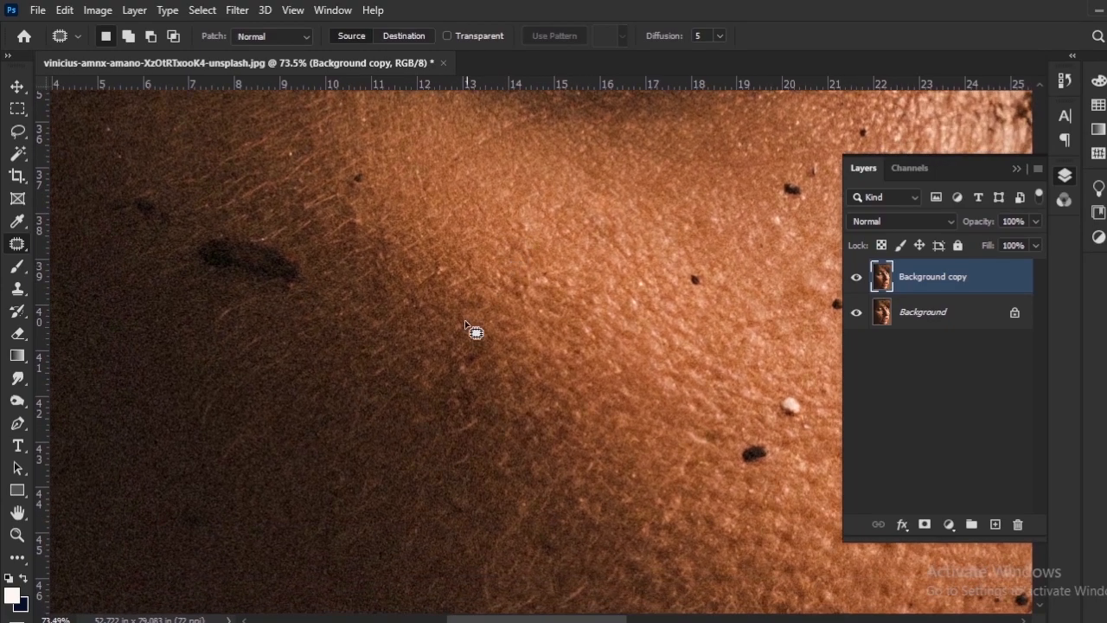
pyautogui.moveTo(270, 302); pyautogui.dragTo(393, 385)
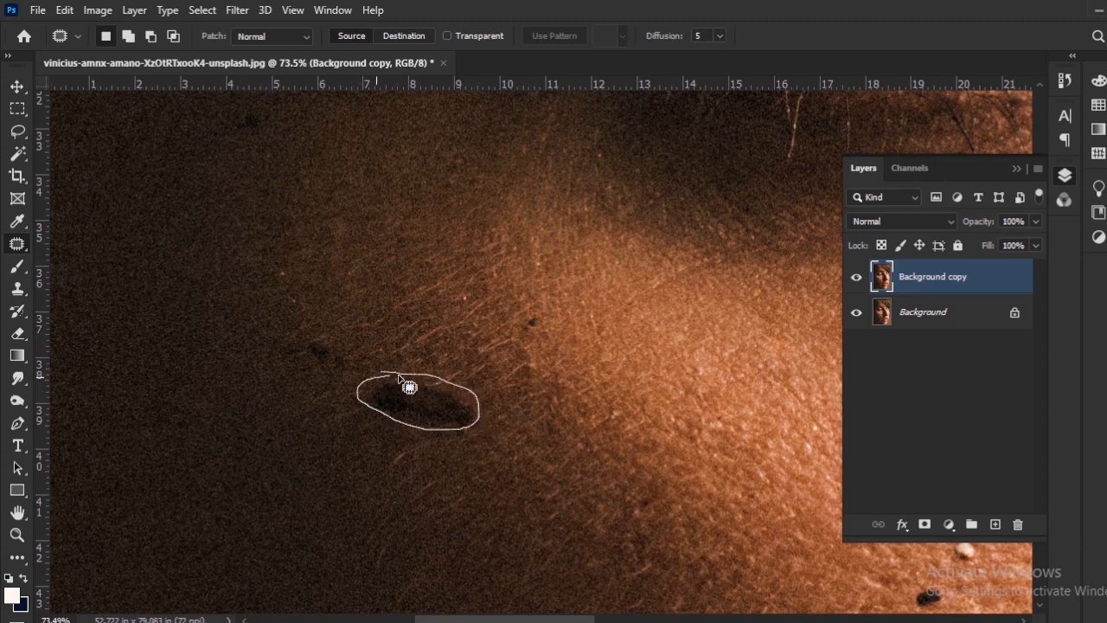
pyautogui.moveTo(409, 377); pyautogui.dragTo(425, 429)
pyautogui.hotkey('ctrl', 'd')
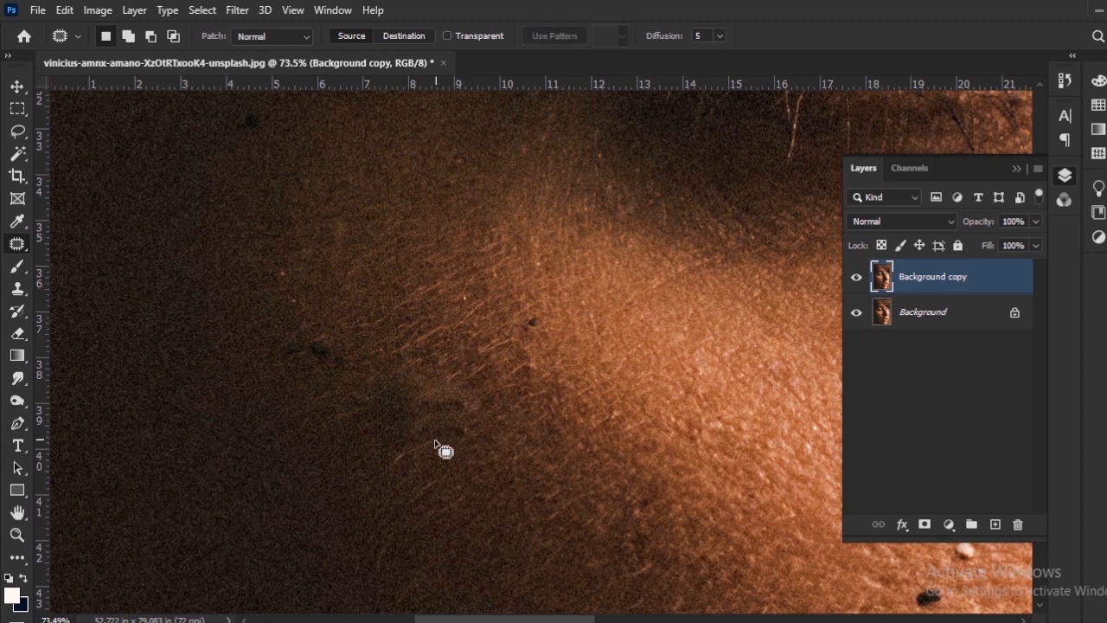
pyautogui.moveTo(380, 377)
pyautogui.mouseDown()
pyautogui.moveTo(438, 430)
pyautogui.moveTo(407, 389)
pyautogui.mouseUp()
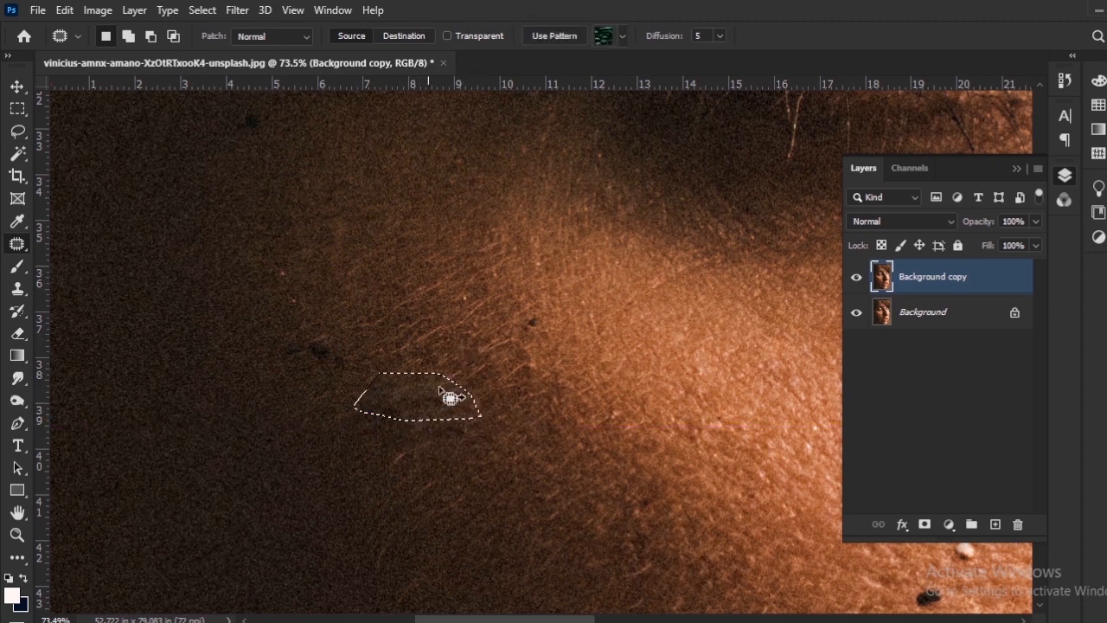
pyautogui.hotkey('ctrl', 'd')
# Patch the two faint dark spots in the deep shadow of the outer cheek with clean skin.
pyautogui.moveTo(349, 426); pyautogui.dragTo(427, 450)
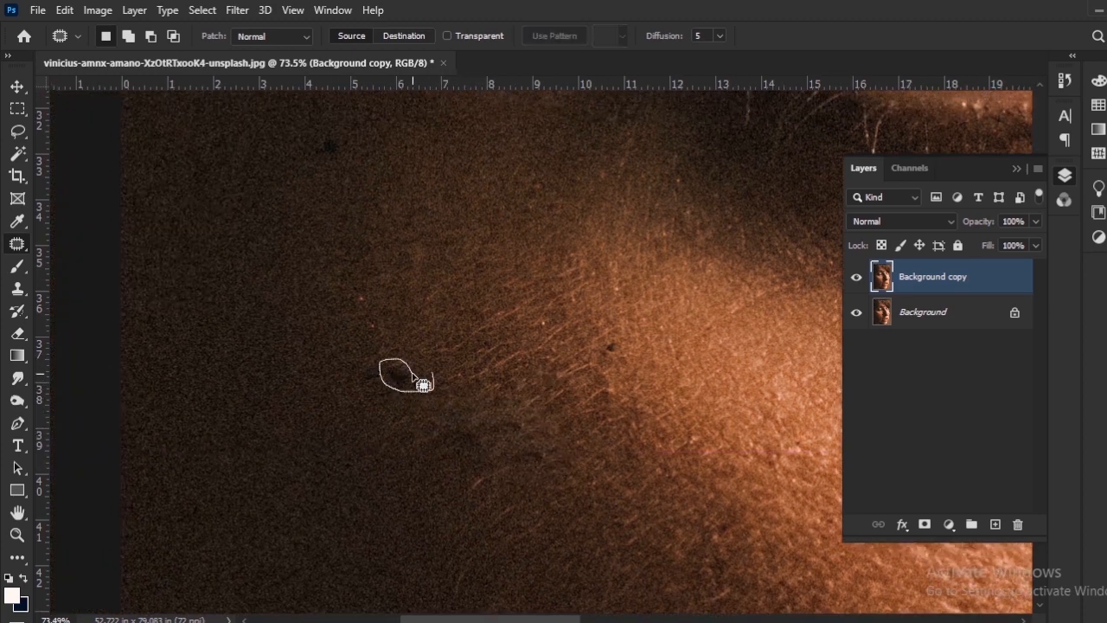
pyautogui.moveTo(413, 380); pyautogui.dragTo(412, 364)
pyautogui.hotkey('ctrl', 'd')
pyautogui.moveTo(357, 261); pyautogui.dragTo(376, 429)
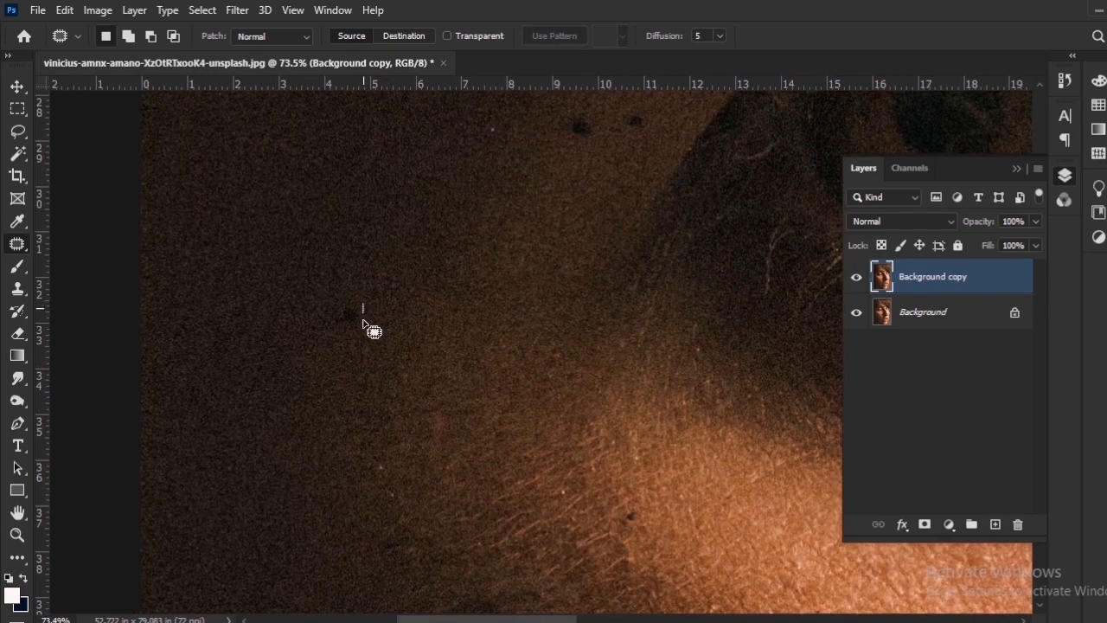
pyautogui.moveTo(352, 301); pyautogui.dragTo(354, 304)
pyautogui.hotkey('ctrl', 'd')
# Patch the tiny dark dot at the highlight's edge and the leftover smudge from the large mark on the outer cheek.
pyautogui.moveTo(631, 538)
pyautogui.mouseDown()
pyautogui.moveTo(405, 335)
pyautogui.moveTo(402, 308)
pyautogui.mouseUp()
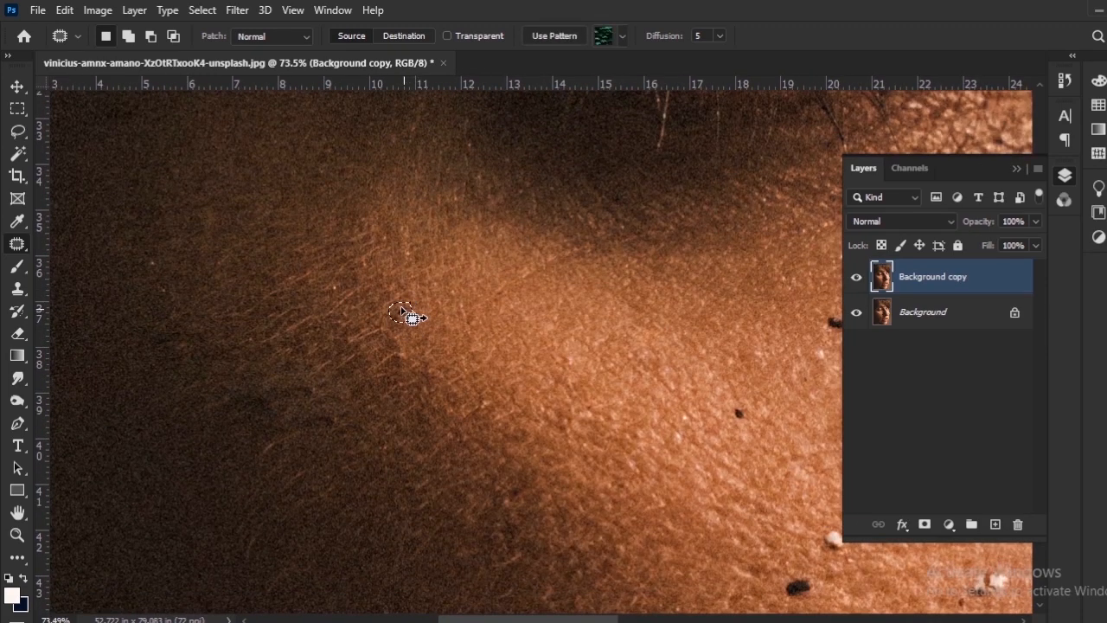
pyautogui.hotkey('ctrl', 'd')
pyautogui.moveTo(336, 396); pyautogui.dragTo(421, 338)
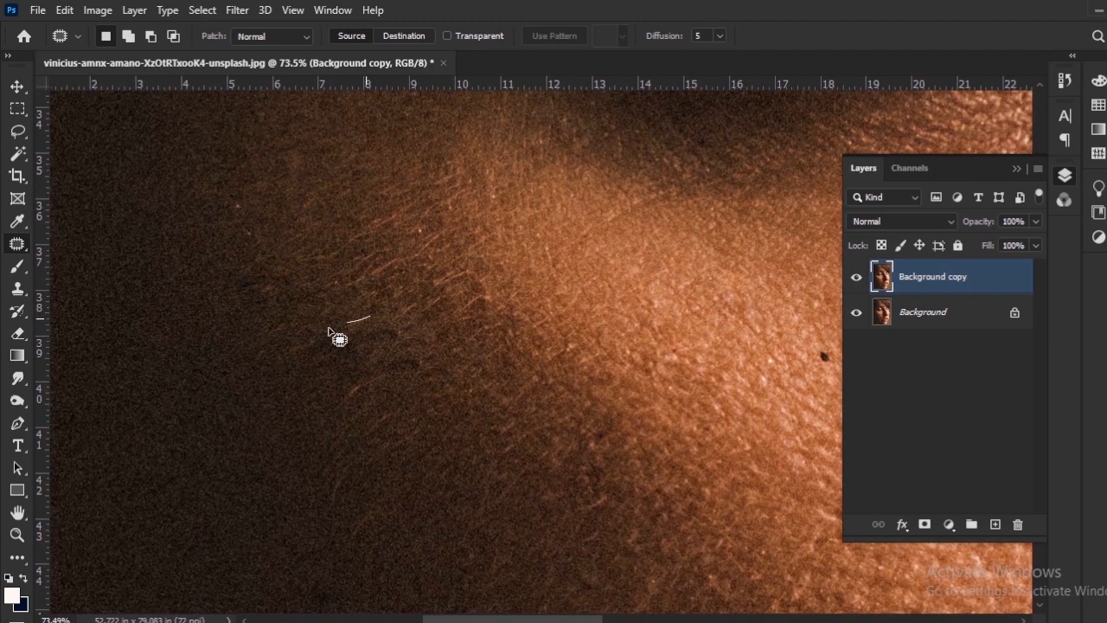
pyautogui.moveTo(328, 328)
pyautogui.mouseDown()
pyautogui.moveTo(315, 374)
pyautogui.moveTo(407, 396)
pyautogui.mouseUp()
pyautogui.moveTo(374, 326); pyautogui.dragTo(370, 322)
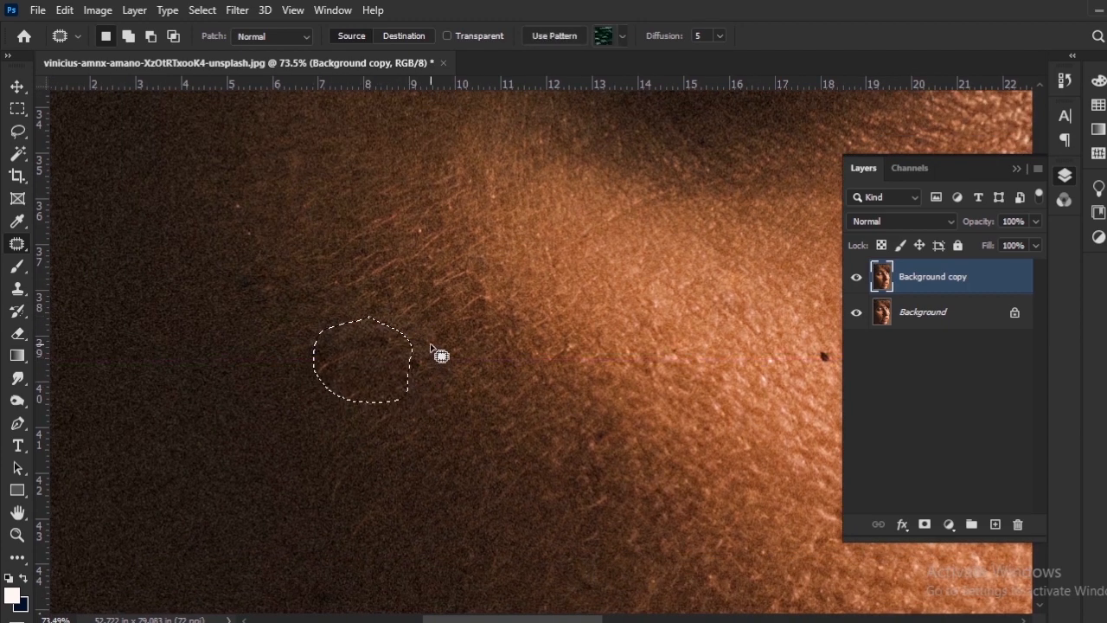
pyautogui.hotkey('ctrl', 'd')
# Patch three dark spots on the lower cheek one at a time with neighbouring clean skin.
pyautogui.moveTo(534, 439); pyautogui.dragTo(156, 302)
pyautogui.moveTo(454, 396)
pyautogui.mouseDown()
pyautogui.moveTo(395, 392)
pyautogui.moveTo(352, 266)
pyautogui.mouseUp()
pyautogui.moveTo(327, 348)
pyautogui.mouseDown()
pyautogui.moveTo(326, 328)
pyautogui.moveTo(408, 253)
pyautogui.mouseUp()
pyautogui.moveTo(354, 372); pyautogui.dragTo(354, 395)
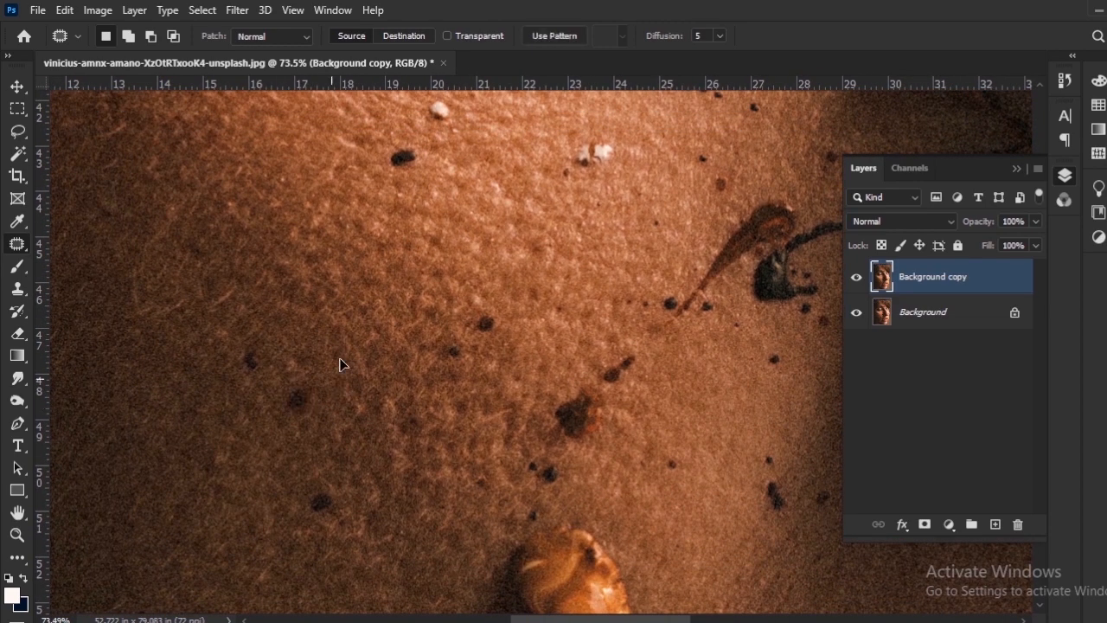
pyautogui.hotkey('ctrl', 'd')
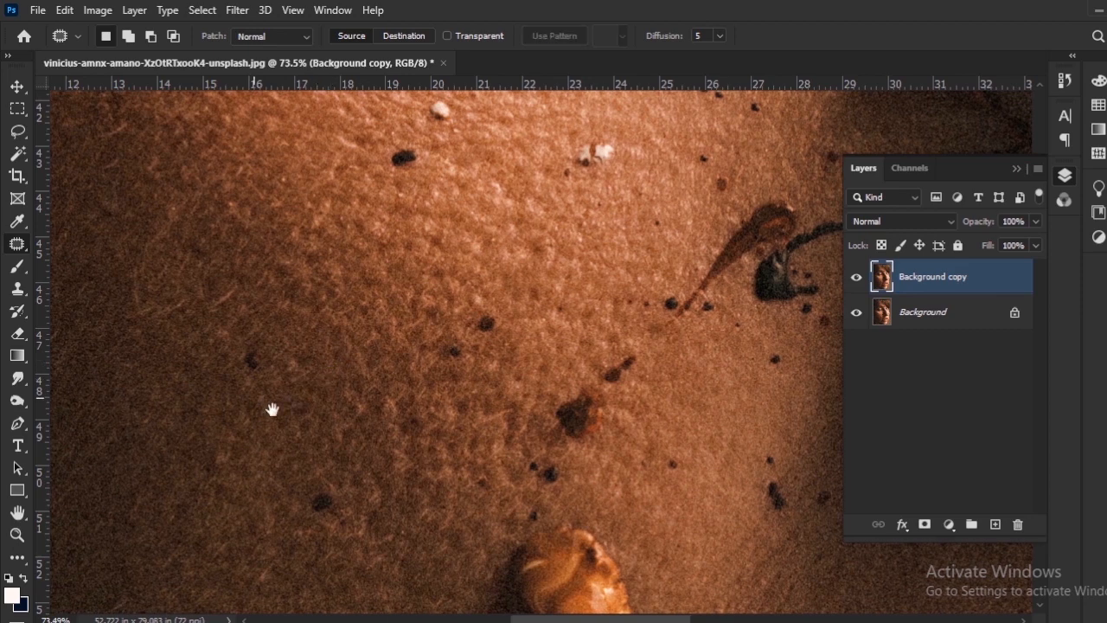
pyautogui.moveTo(271, 408); pyautogui.dragTo(316, 438)
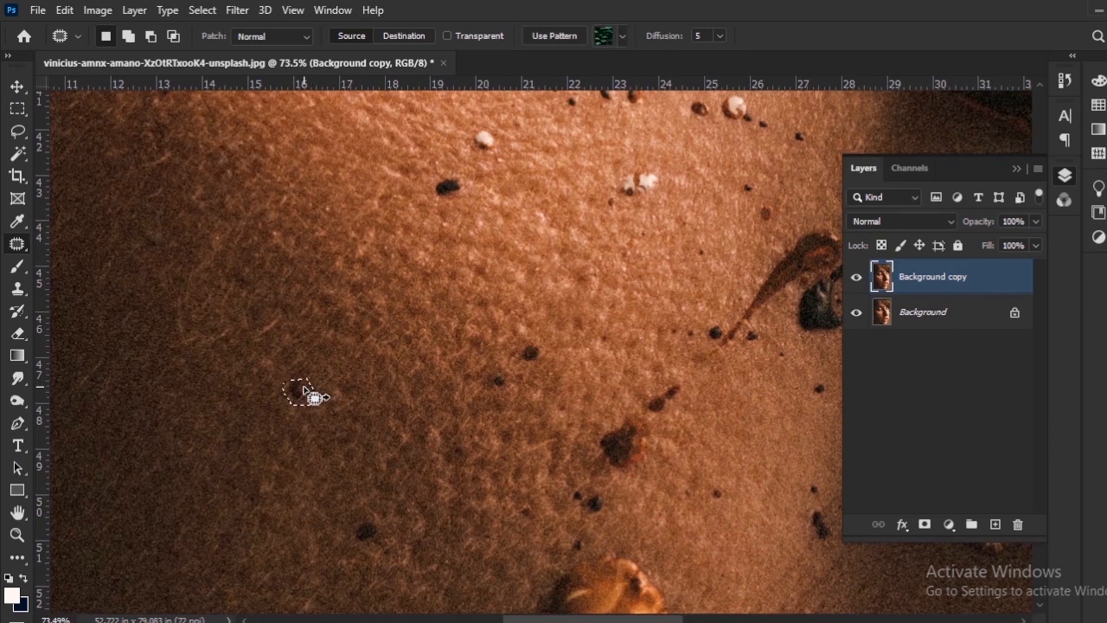
pyautogui.hotkey('ctrl', 'd')
pyautogui.moveTo(603, 352); pyautogui.dragTo(423, 380)
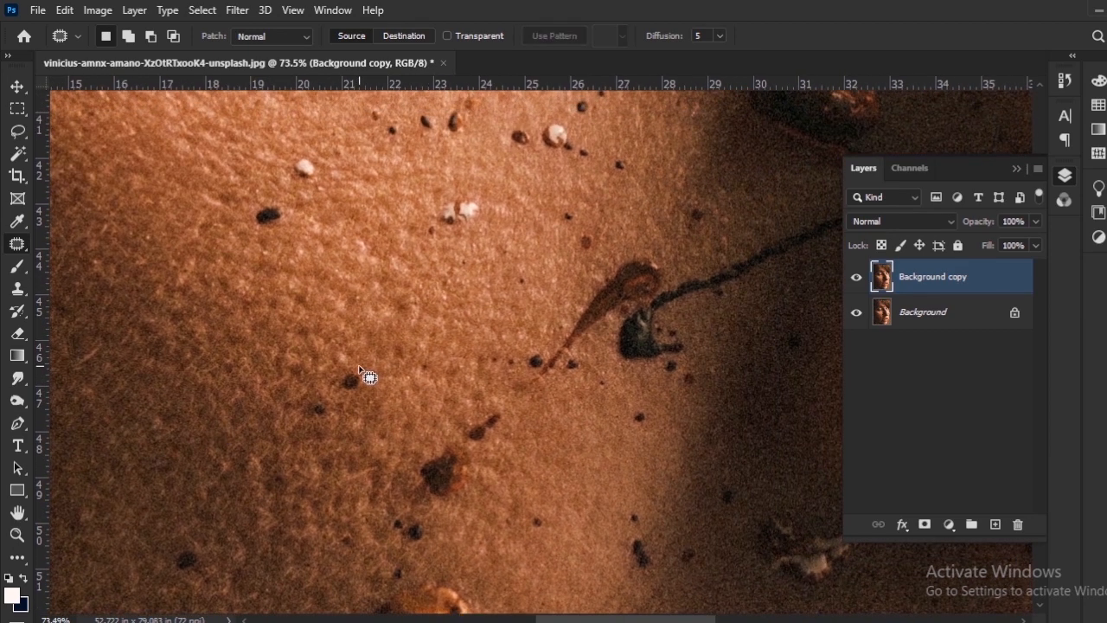
pyautogui.moveTo(350, 392)
pyautogui.mouseDown()
pyautogui.moveTo(377, 383)
pyautogui.moveTo(406, 395)
pyautogui.mouseUp()
pyautogui.hotkey('ctrl', 'd')
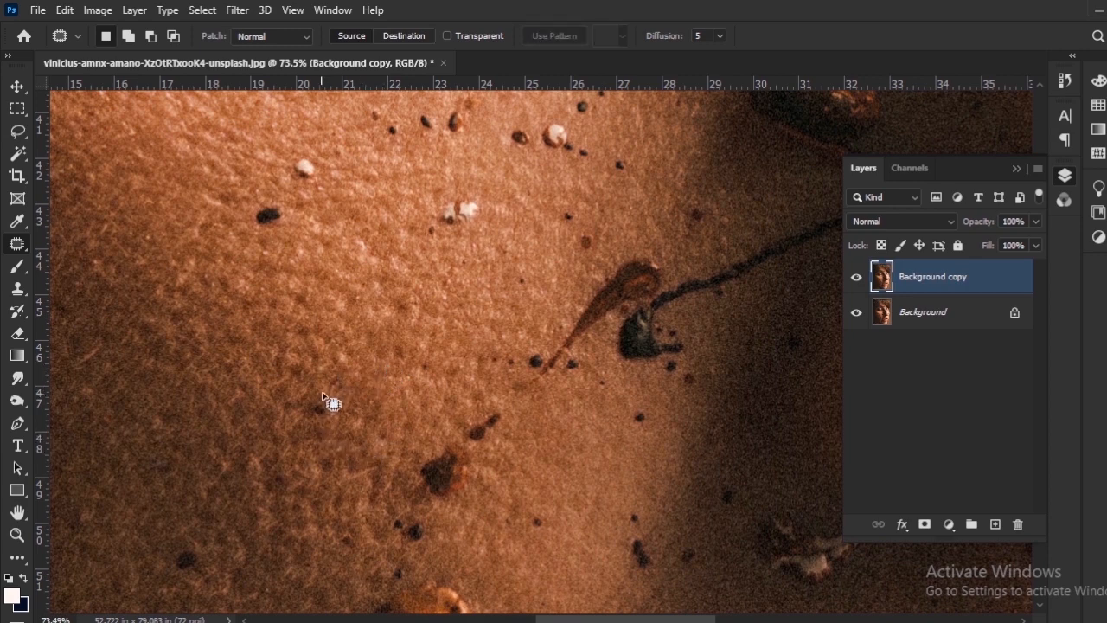
# Outline three dark spots and one white speck on the cheek as a combined selection and patch them together with clean skin.
pyautogui.moveTo(346, 408); pyautogui.dragTo(333, 398)
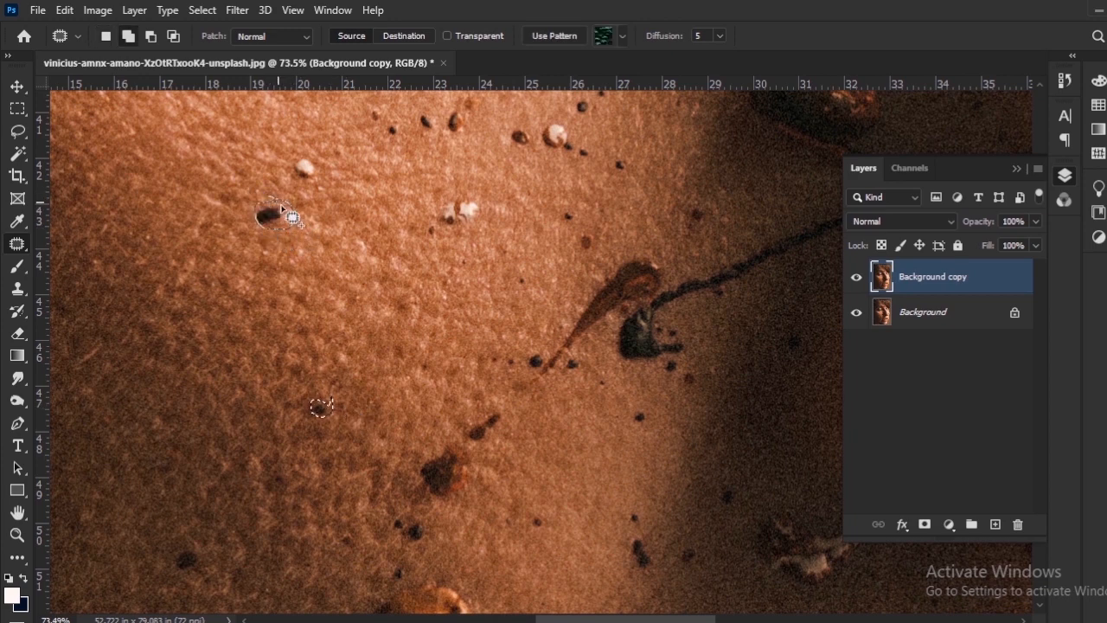
pyautogui.moveTo(283, 208); pyautogui.dragTo(288, 214)
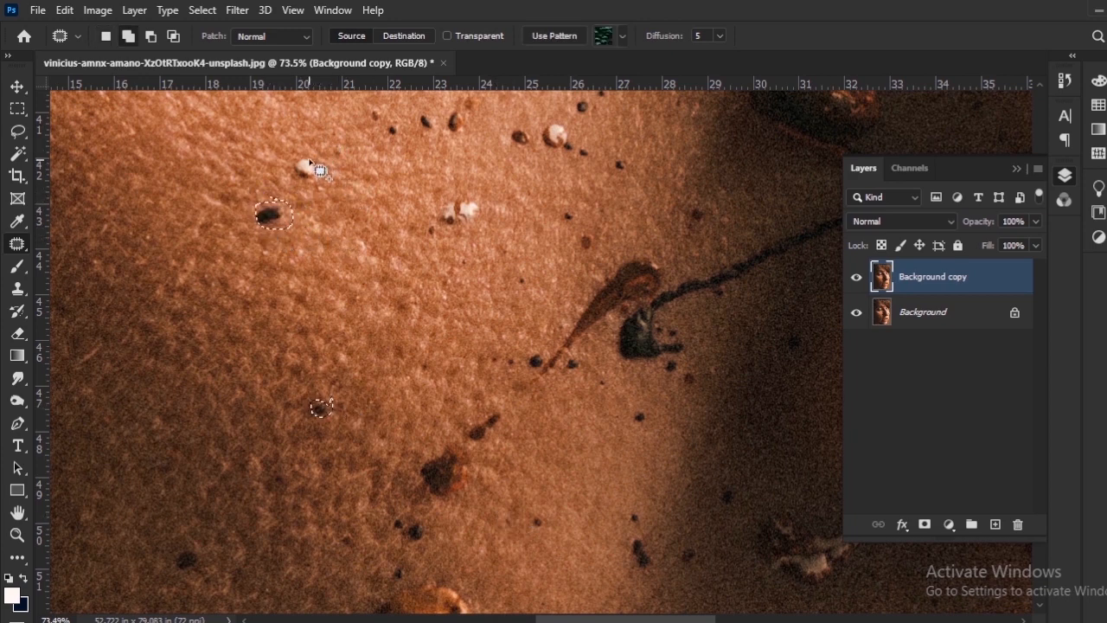
pyautogui.moveTo(325, 157)
pyautogui.mouseDown()
pyautogui.moveTo(328, 177)
pyautogui.moveTo(325, 160)
pyautogui.mouseUp()
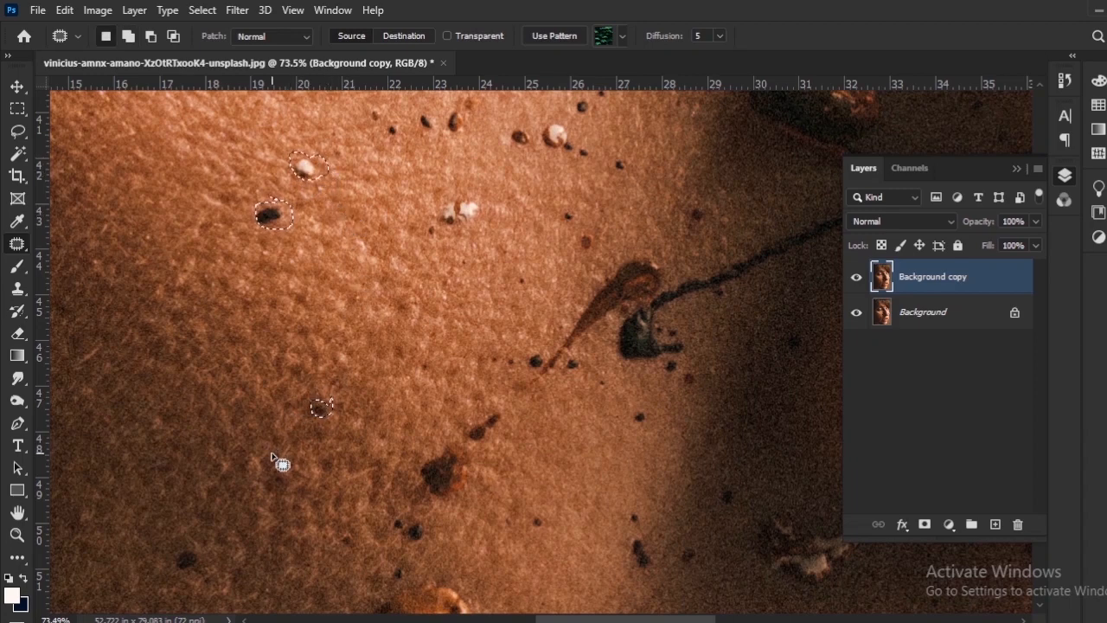
pyautogui.scroll(-3, 271, 459)
pyautogui.hscroll(-2, 270, 458)
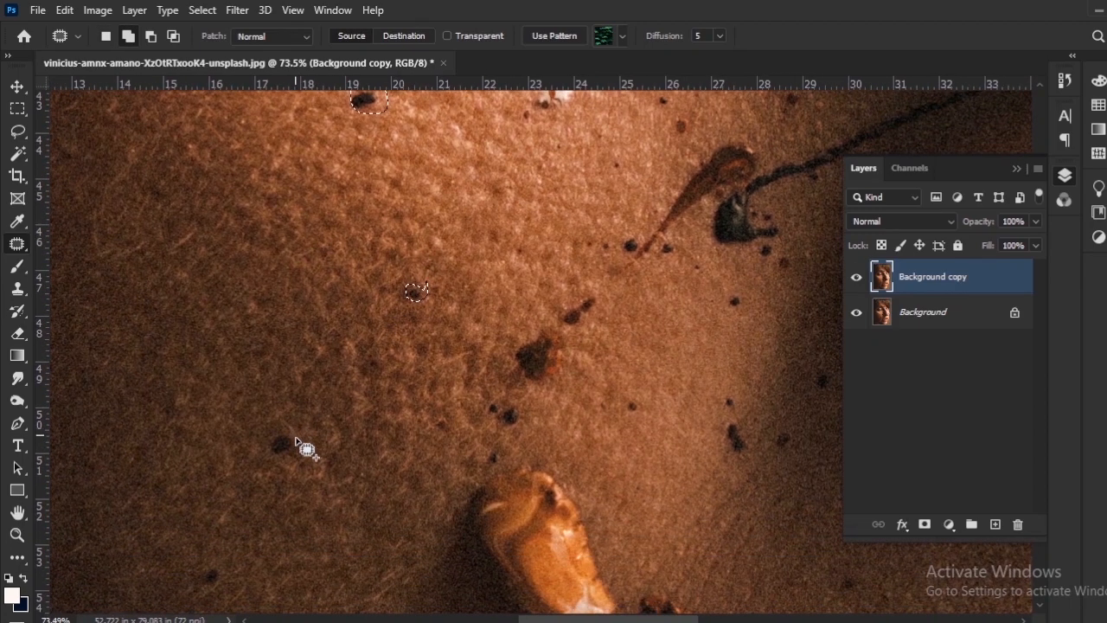
pyautogui.moveTo(292, 435); pyautogui.dragTo(293, 434)
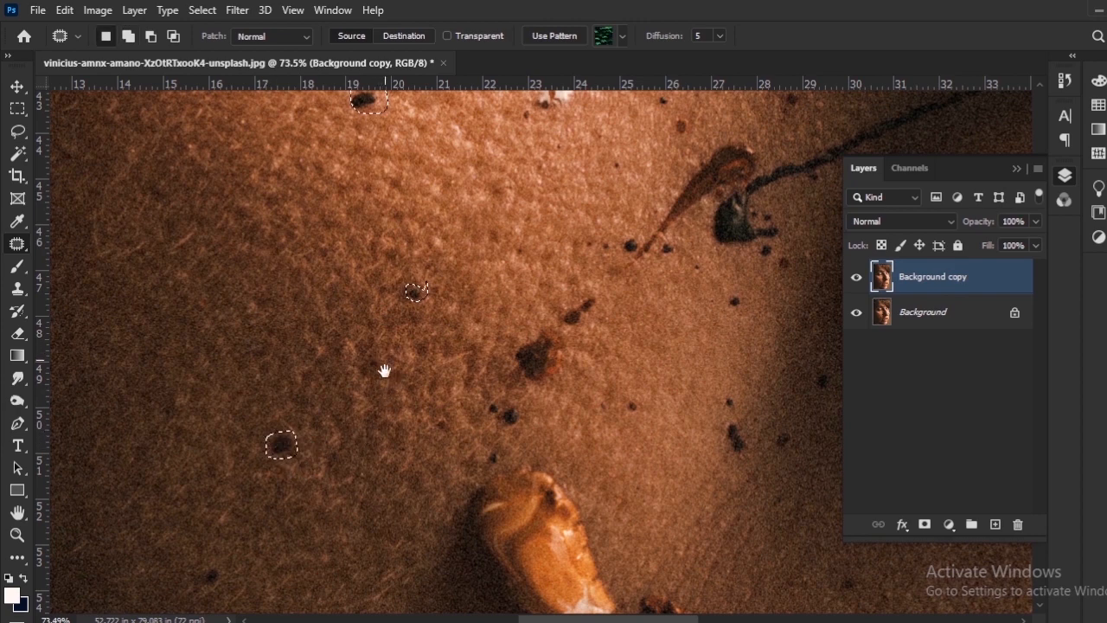
pyautogui.moveTo(385, 370); pyautogui.dragTo(356, 487)
pyautogui.moveTo(331, 223); pyautogui.dragTo(277, 202)
pyautogui.hotkey('ctrl', 'd')
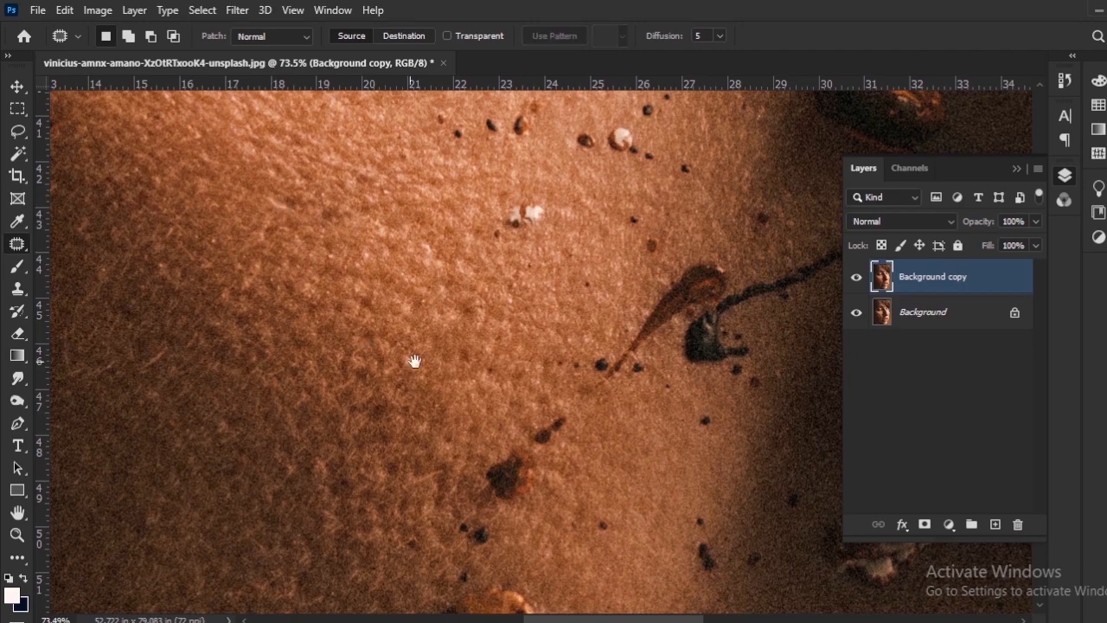
# Outline ten spots on the central cheek, including the large dark one, as a combined selection and patch them together with clean skin.
pyautogui.scroll(-3, 372, 303)
pyautogui.scroll(-3, 349, 386)
pyautogui.scroll(6, 351, 382)
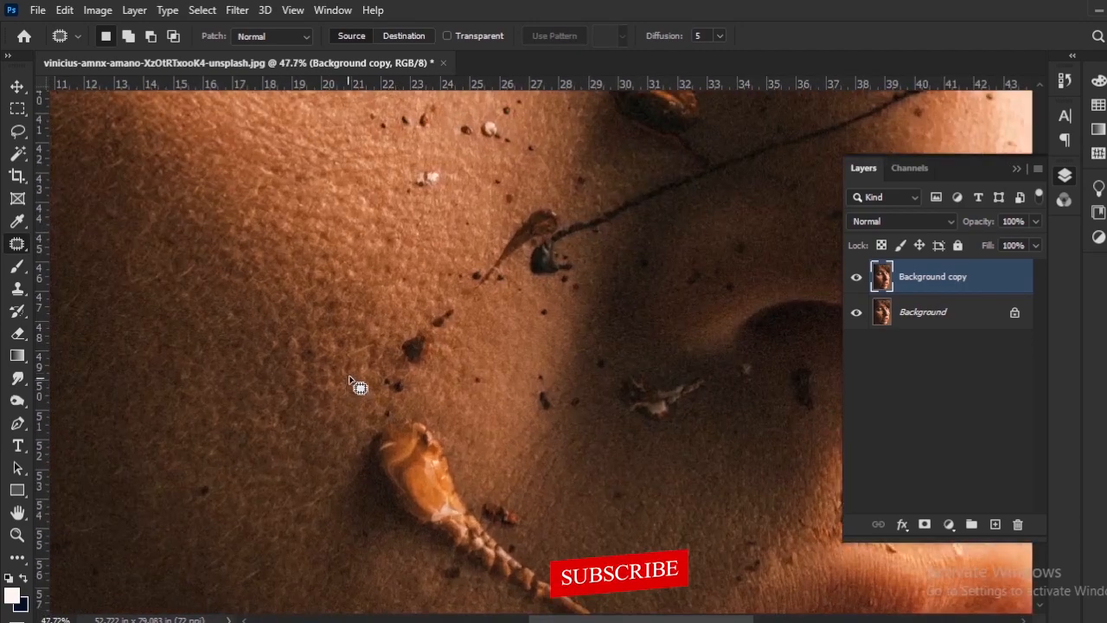
pyautogui.moveTo(409, 172); pyautogui.dragTo(415, 390)
pyautogui.scroll(-5, 337, 424)
pyautogui.scroll(6, 406, 424)
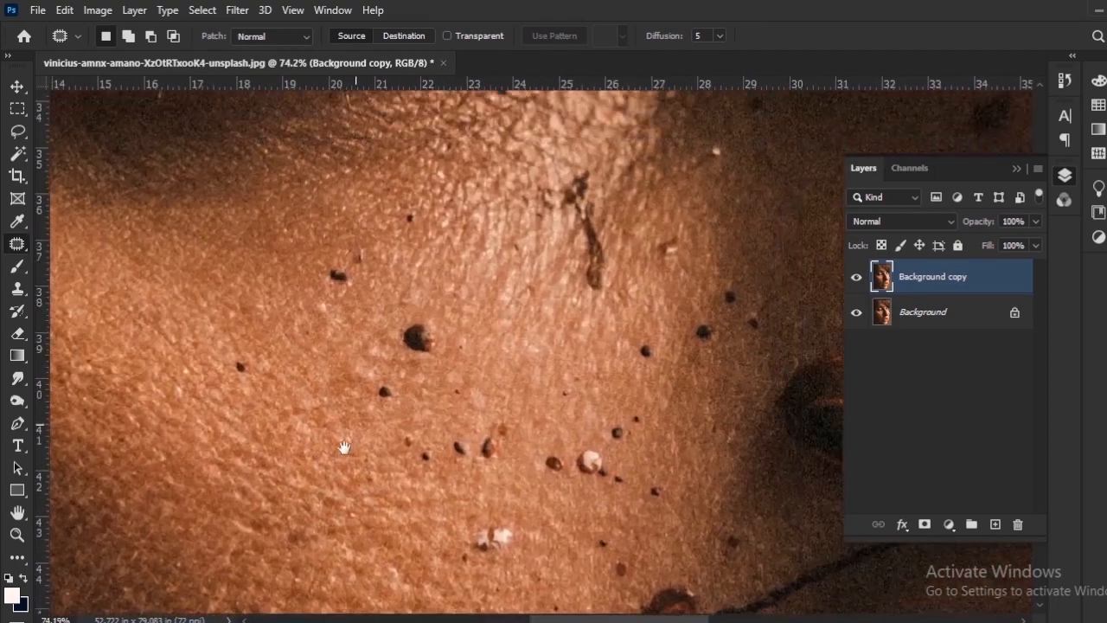
pyautogui.scroll(2, 358, 449)
pyautogui.moveTo(344, 447); pyautogui.dragTo(377, 382)
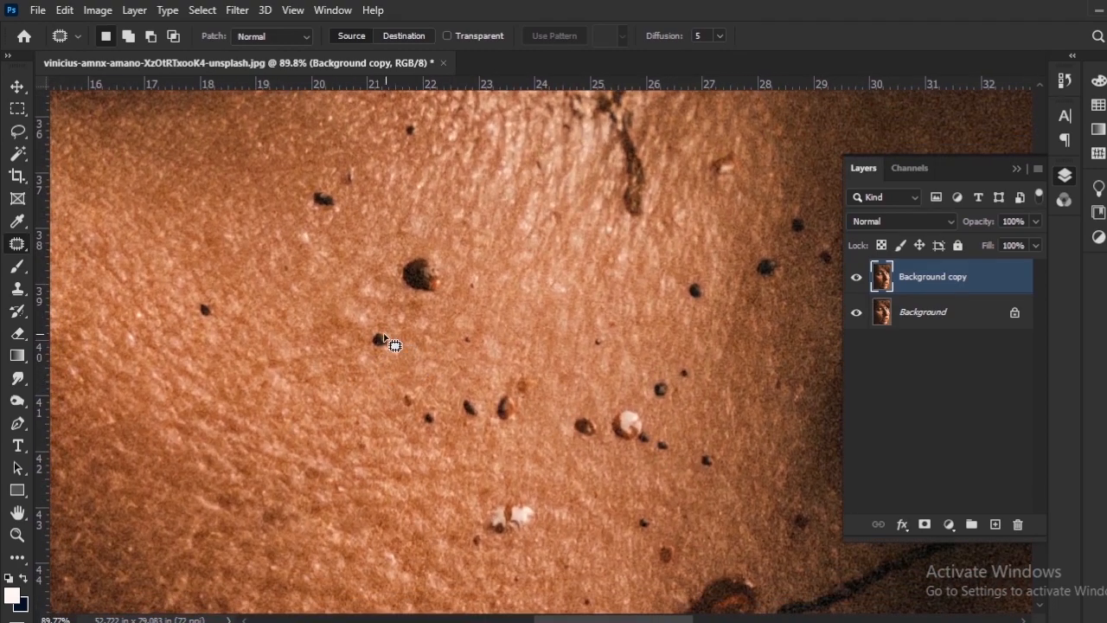
pyautogui.moveTo(394, 333); pyautogui.dragTo(394, 335)
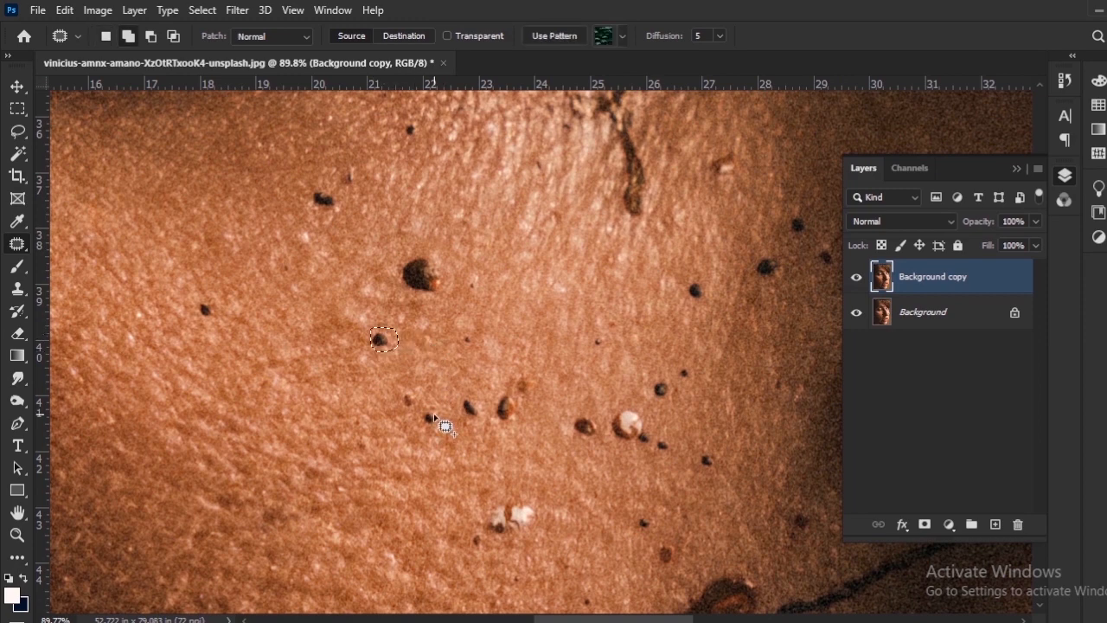
pyautogui.moveTo(415, 392); pyautogui.dragTo(417, 394)
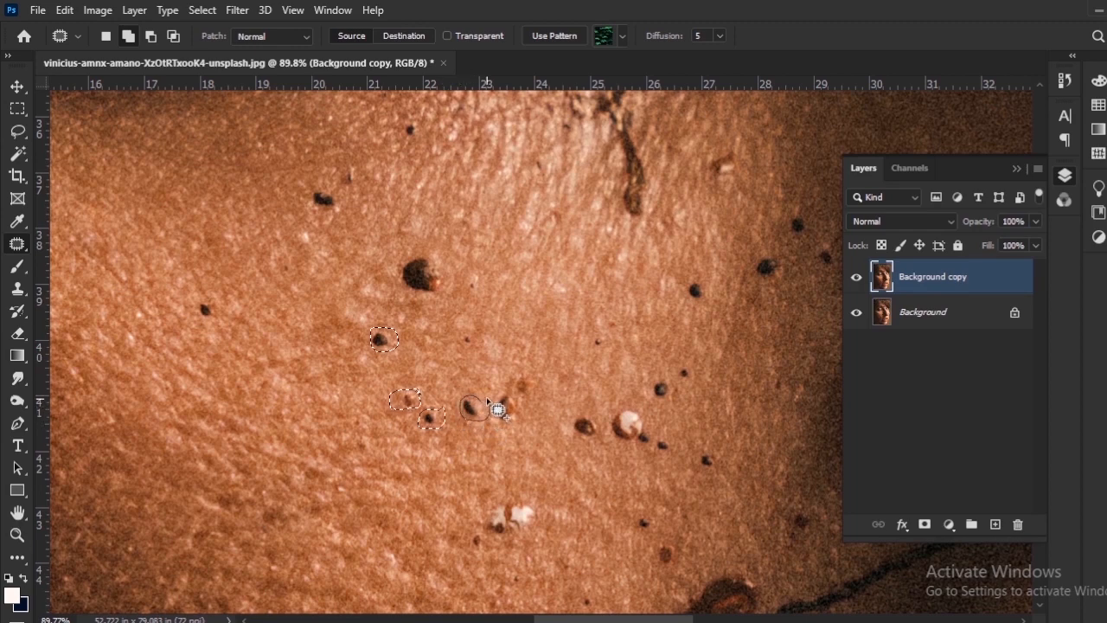
pyautogui.moveTo(486, 400); pyautogui.dragTo(490, 401)
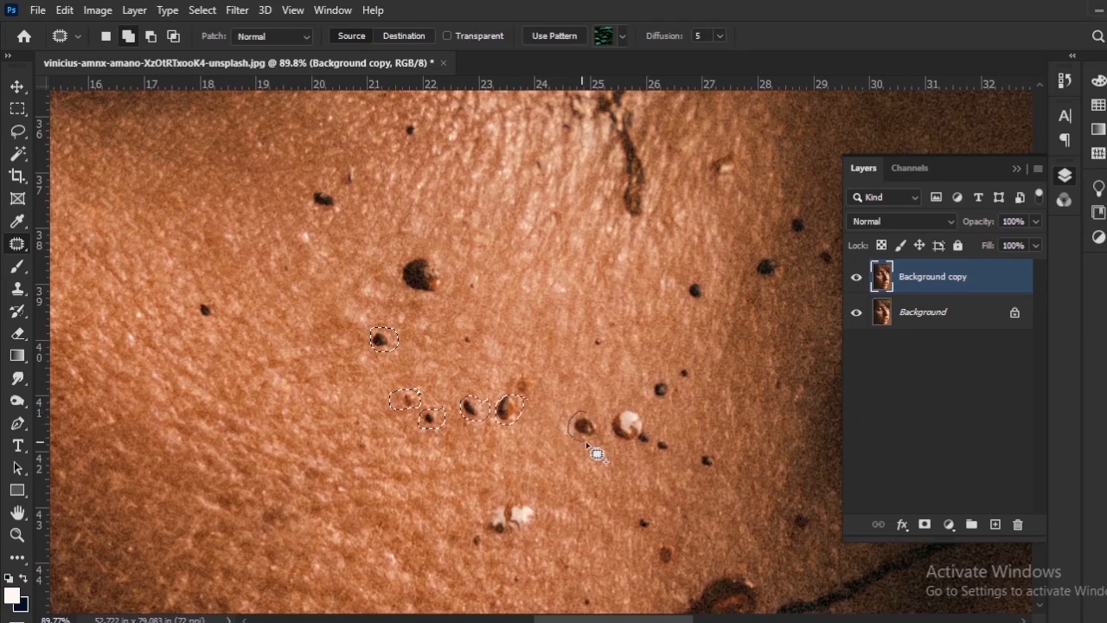
pyautogui.moveTo(567, 403); pyautogui.dragTo(580, 410)
pyautogui.moveTo(535, 378)
pyautogui.mouseDown()
pyautogui.moveTo(525, 396)
pyautogui.moveTo(543, 394)
pyautogui.mouseUp()
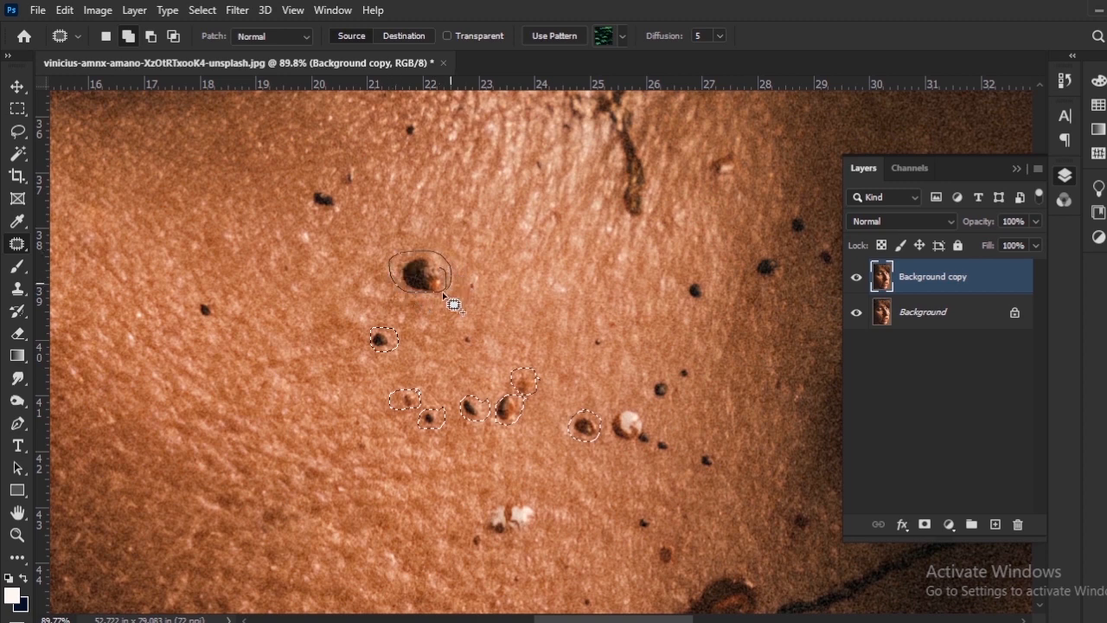
pyautogui.moveTo(443, 297); pyautogui.dragTo(439, 296)
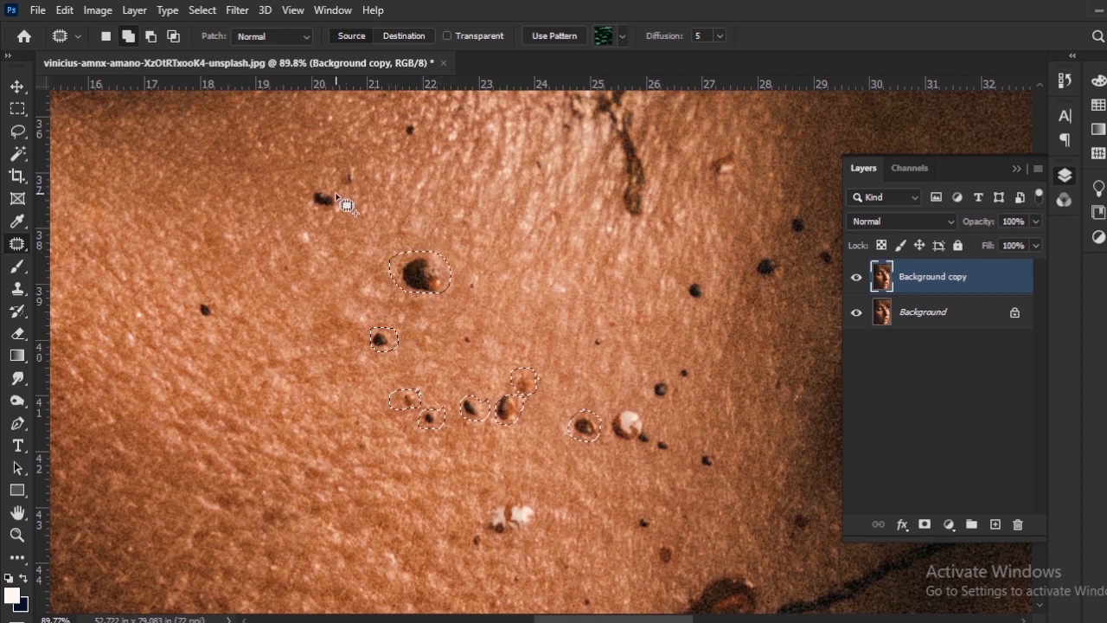
pyautogui.moveTo(338, 197); pyautogui.dragTo(339, 200)
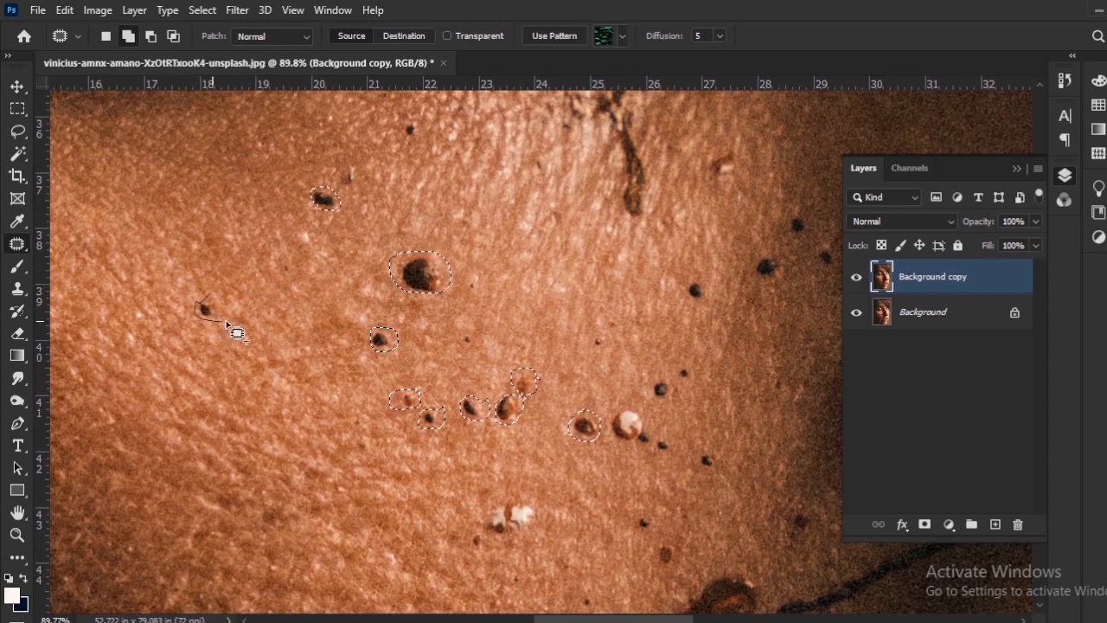
pyautogui.moveTo(227, 300); pyautogui.dragTo(216, 296)
pyautogui.moveTo(423, 284); pyautogui.dragTo(357, 272)
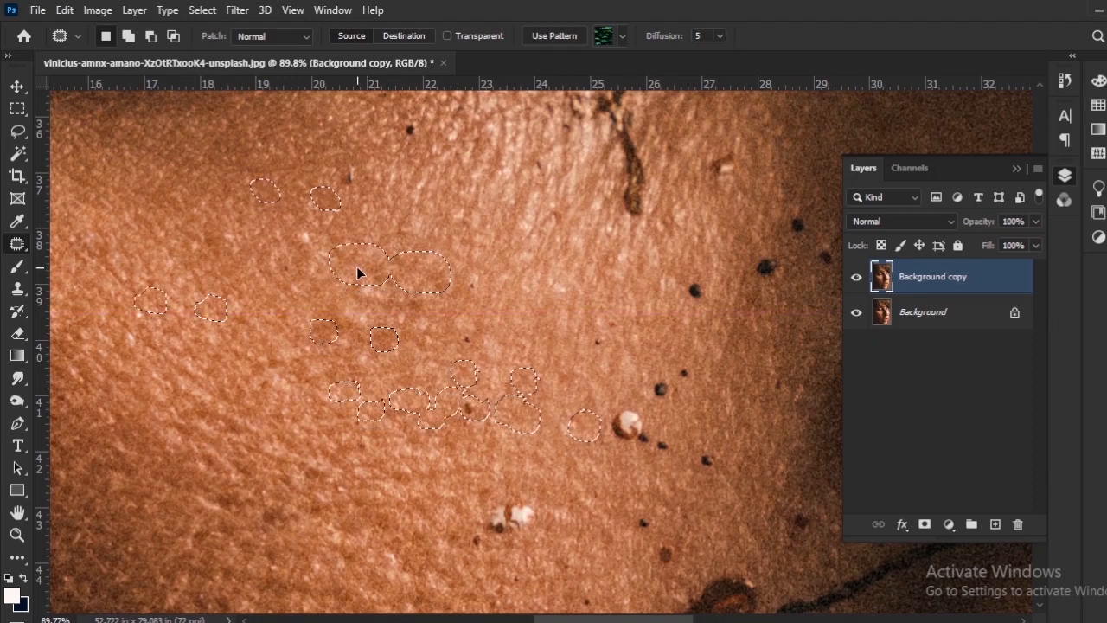
pyautogui.hotkey('ctrl', 'd')
# Patch the small dark dot just below the eye area with adjacent clean skin.
pyautogui.scroll(-4, 443, 399)
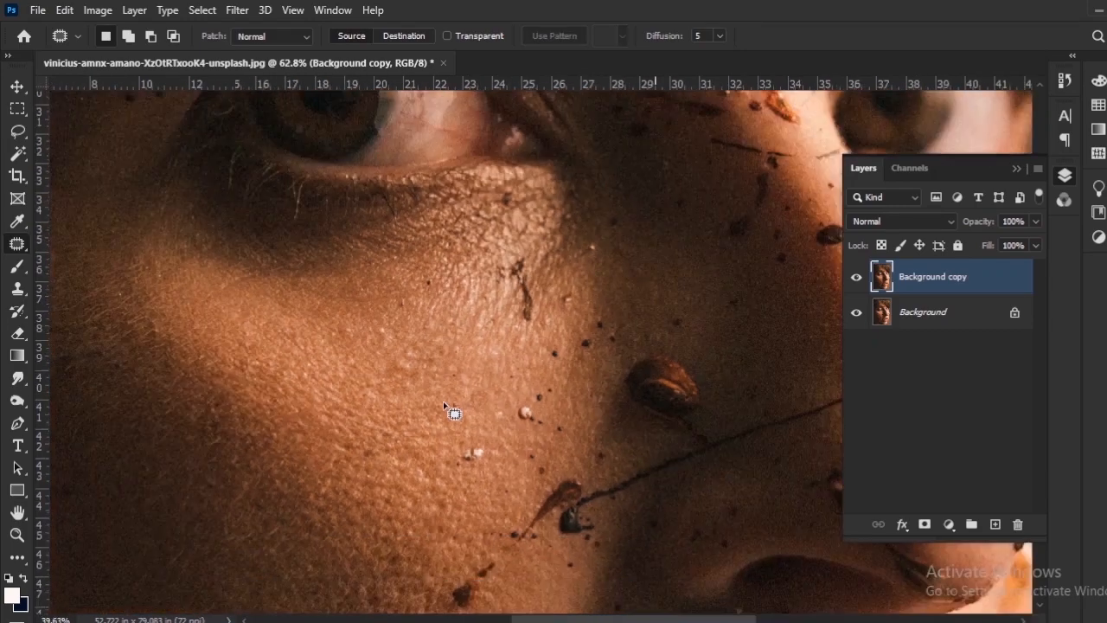
pyautogui.scroll(4, 444, 399)
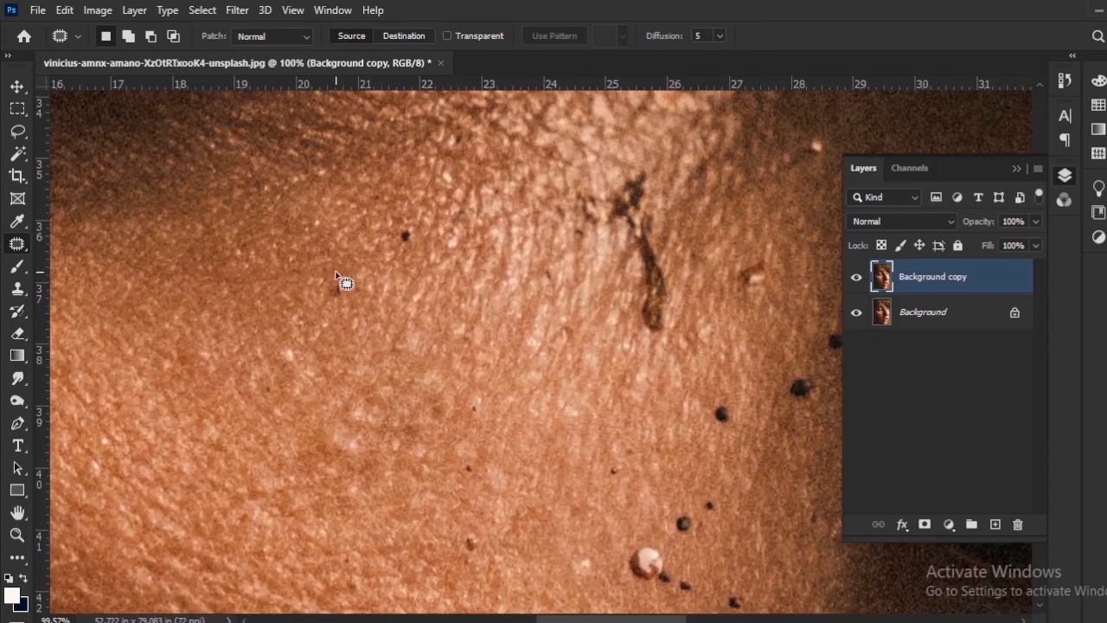
pyautogui.click(378, 264)
pyautogui.moveTo(418, 246)
pyautogui.mouseDown()
pyautogui.moveTo(405, 240)
pyautogui.moveTo(430, 219)
pyautogui.mouseUp()
pyautogui.hotkey('ctrl', 'd')
pyautogui.moveTo(550, 287)
pyautogui.mouseDown()
pyautogui.moveTo(372, 270)
pyautogui.moveTo(338, 176)
pyautogui.mouseUp()
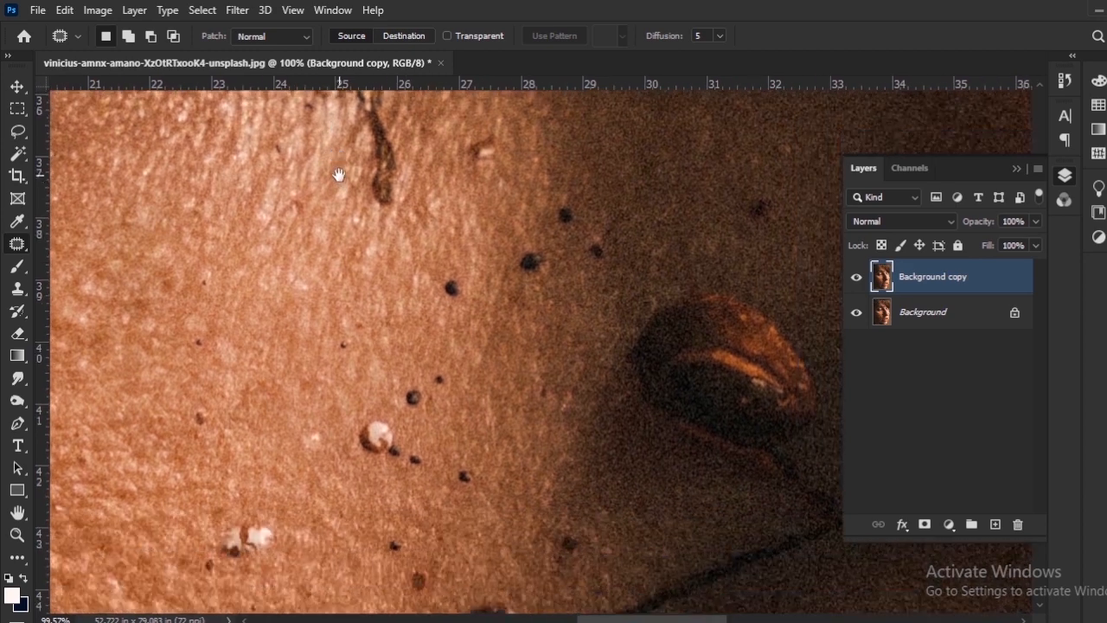
# Patch the white specks on the mid cheek and the dark spots beside them with clean skin.
pyautogui.moveTo(398, 369); pyautogui.dragTo(508, 167)
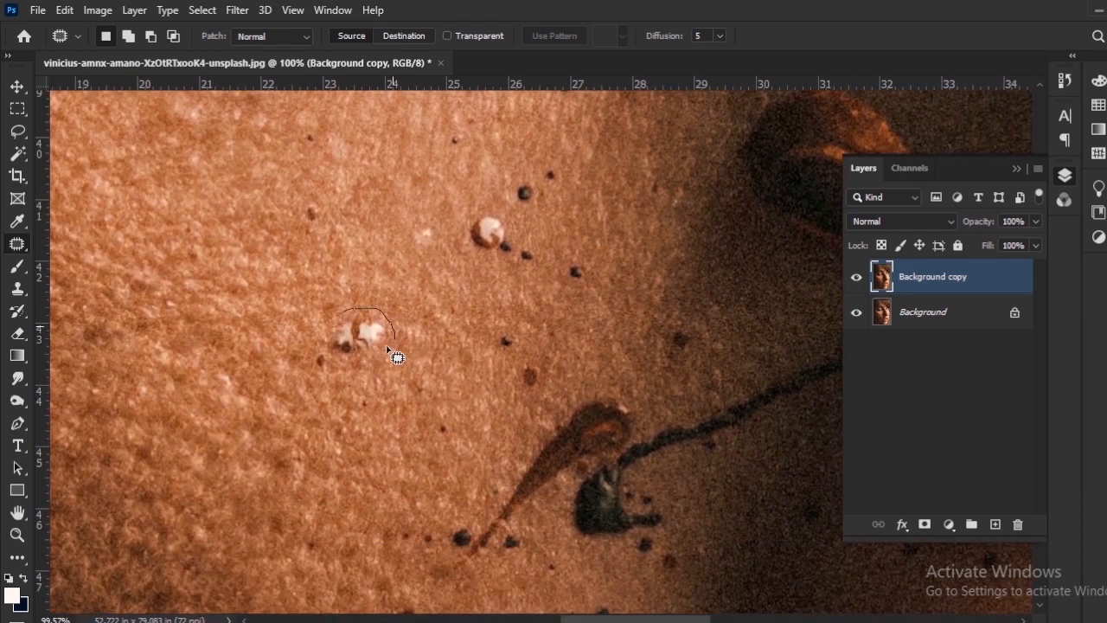
pyautogui.moveTo(359, 316)
pyautogui.mouseDown()
pyautogui.moveTo(396, 365)
pyautogui.moveTo(375, 349)
pyautogui.moveTo(315, 348)
pyautogui.mouseUp()
pyautogui.hotkey('ctrl', 'd')
pyautogui.moveTo(330, 349); pyautogui.dragTo(349, 338)
pyautogui.hotkey('ctrl', 'd')
# Patch the small faint spot on the lower cheek with neighbouring clean skin.
pyautogui.moveTo(390, 424); pyautogui.dragTo(406, 258)
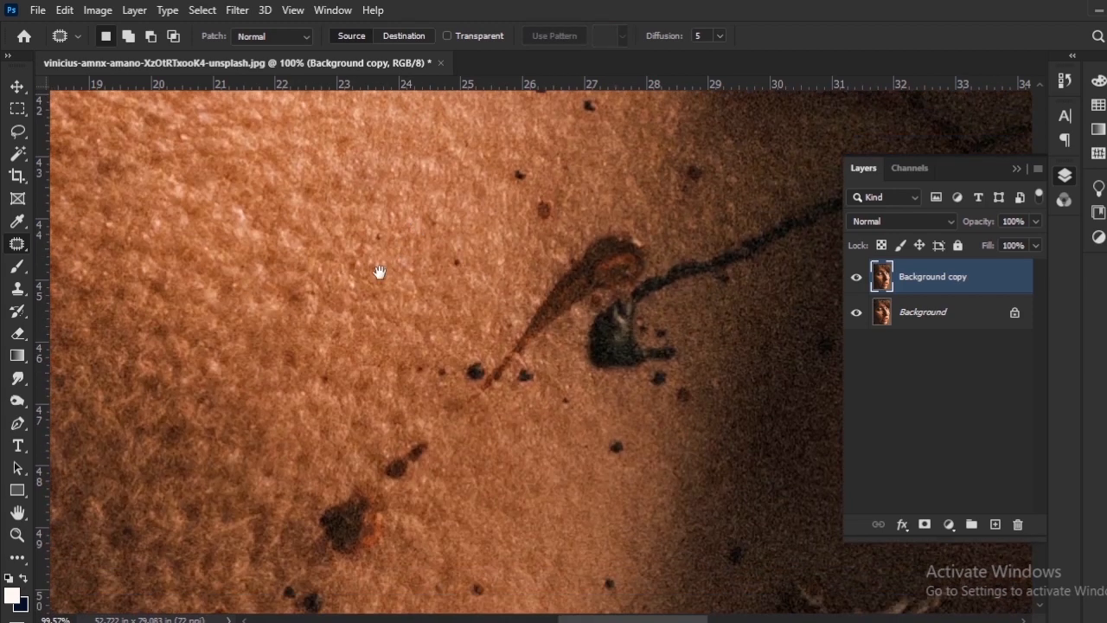
pyautogui.moveTo(324, 360)
pyautogui.mouseDown()
pyautogui.moveTo(362, 284)
pyautogui.moveTo(355, 302)
pyautogui.mouseUp()
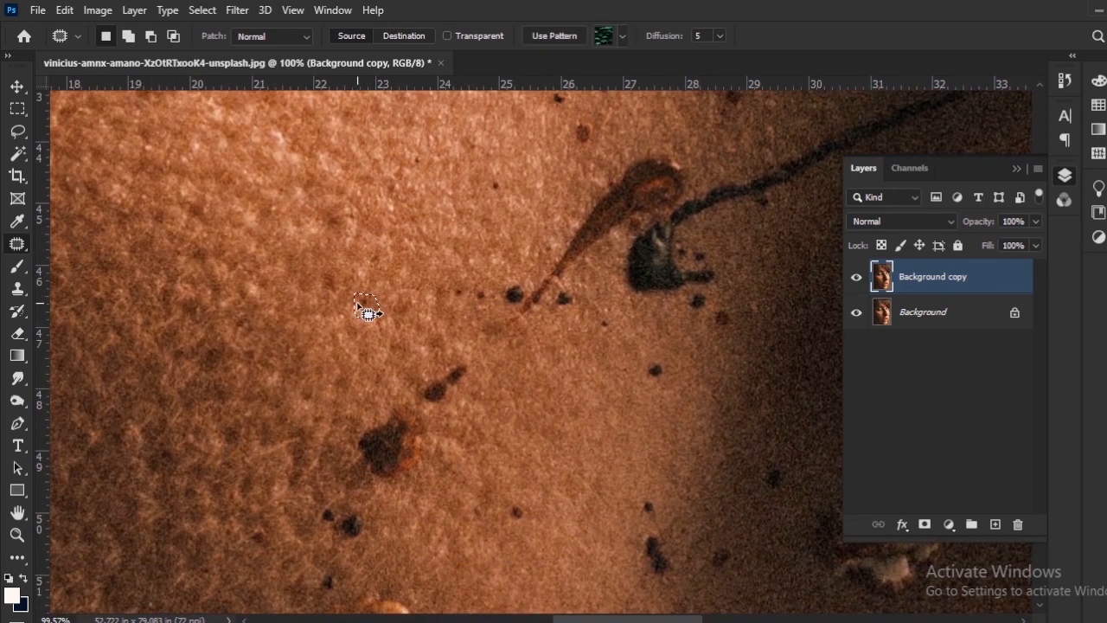
pyautogui.hotkey('ctrl', 'd')
# Hide and show the Background copy layer to compare the retouched cheek with the original photo.
pyautogui.moveTo(532, 332); pyautogui.dragTo(422, 255)
pyautogui.scroll(-6, 343, 359)
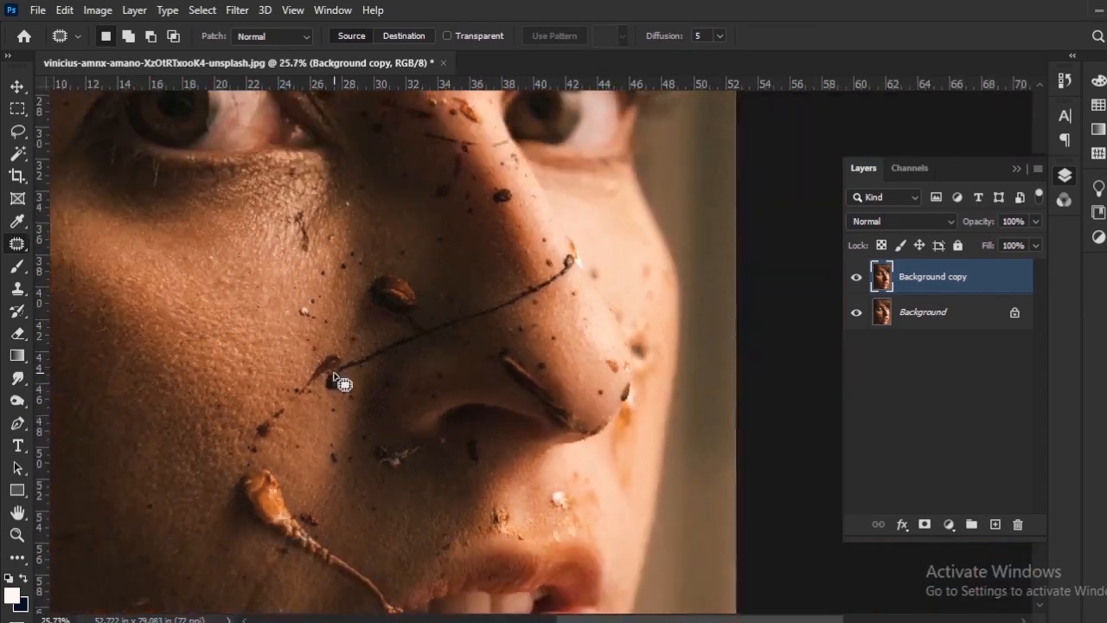
pyautogui.scroll(5, 334, 377)
pyautogui.moveTo(277, 356); pyautogui.dragTo(277, 412)
pyautogui.moveTo(266, 319); pyautogui.dragTo(324, 519)
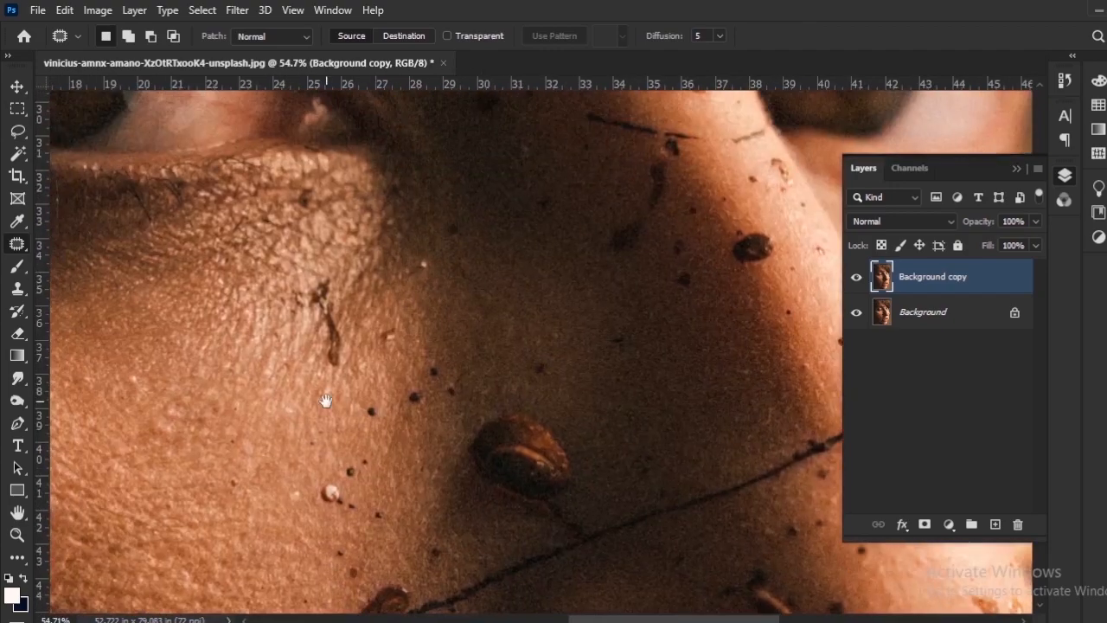
pyautogui.moveTo(327, 401); pyautogui.dragTo(644, 260)
pyautogui.scroll(-5, 450, 359)
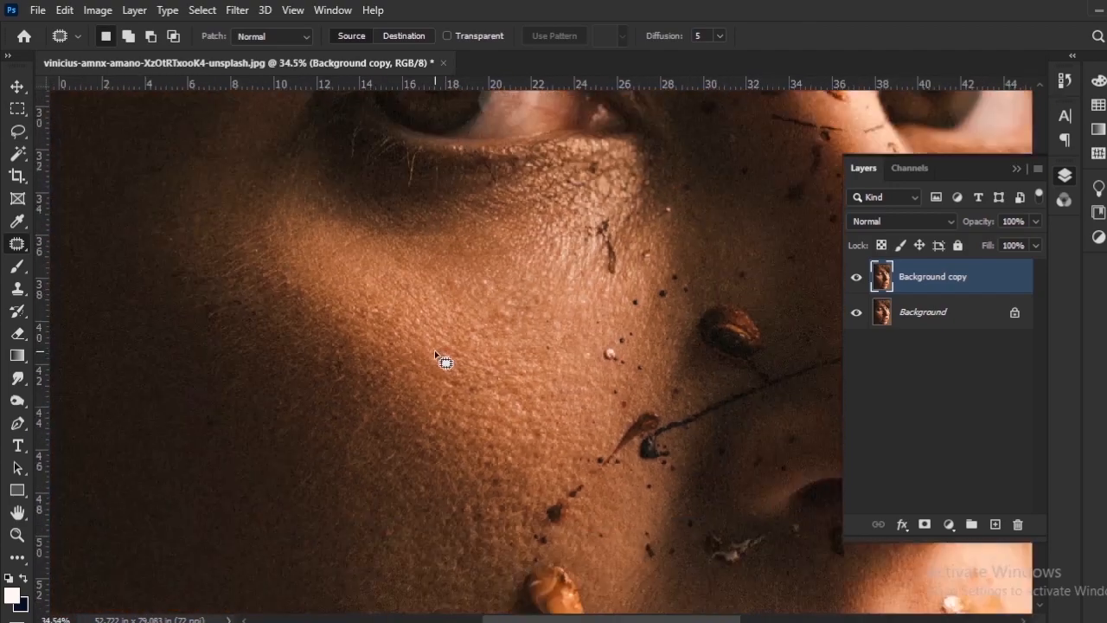
pyautogui.moveTo(458, 387); pyautogui.dragTo(427, 399)
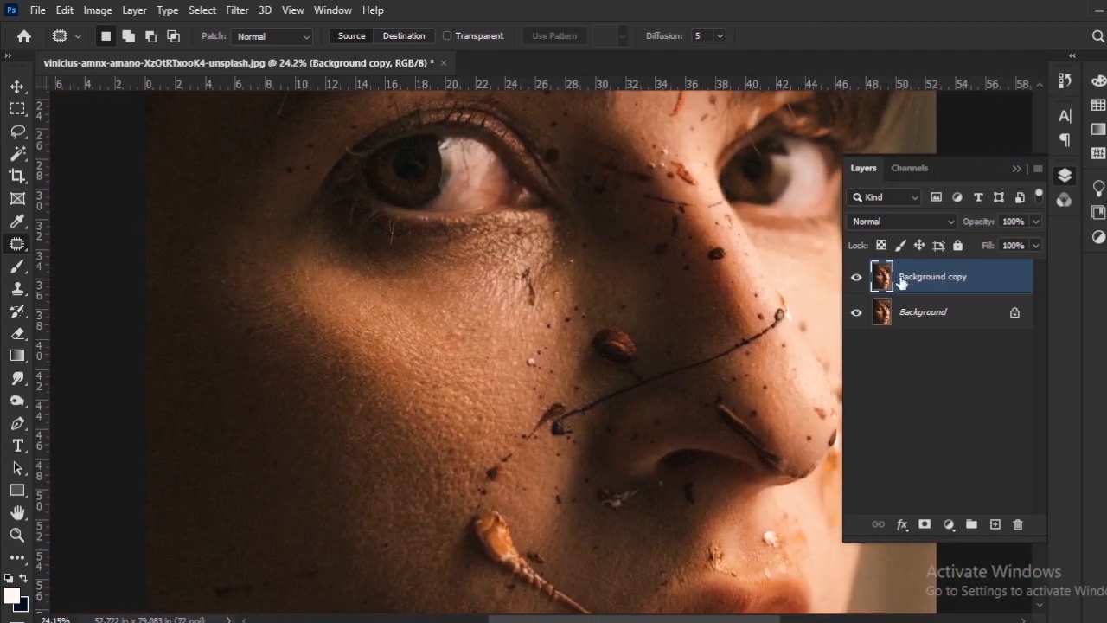
pyautogui.click(857, 279)
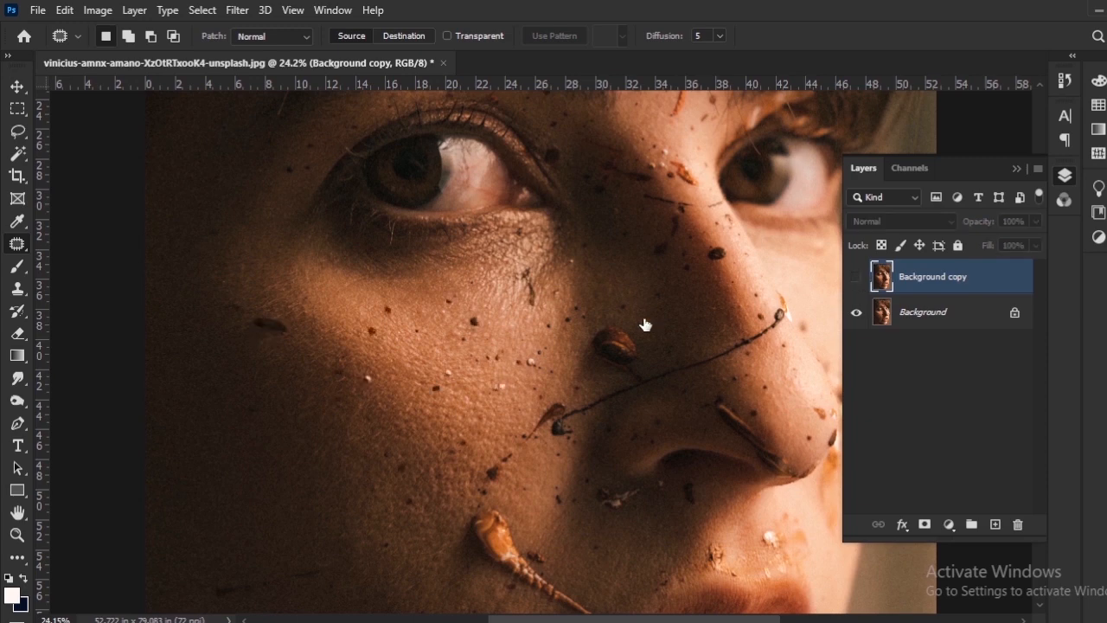
pyautogui.click(855, 278)
# Patch the dark marks and the light speck below the inner corner of the eye with clean skin.
pyautogui.scroll(4, 530, 309)
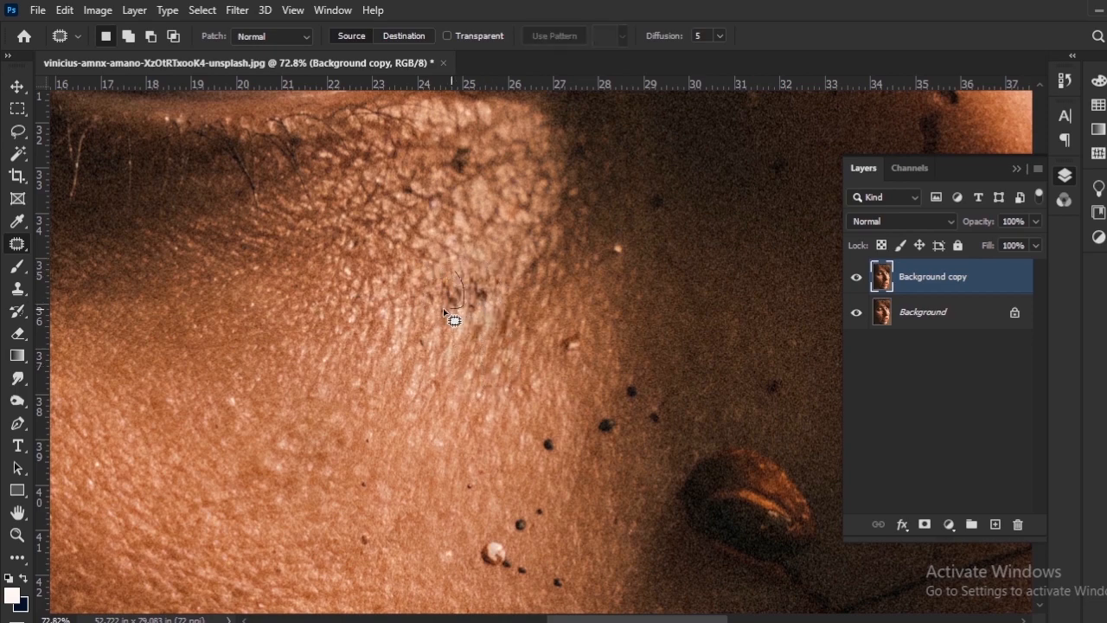
pyautogui.scroll(2, 487, 288)
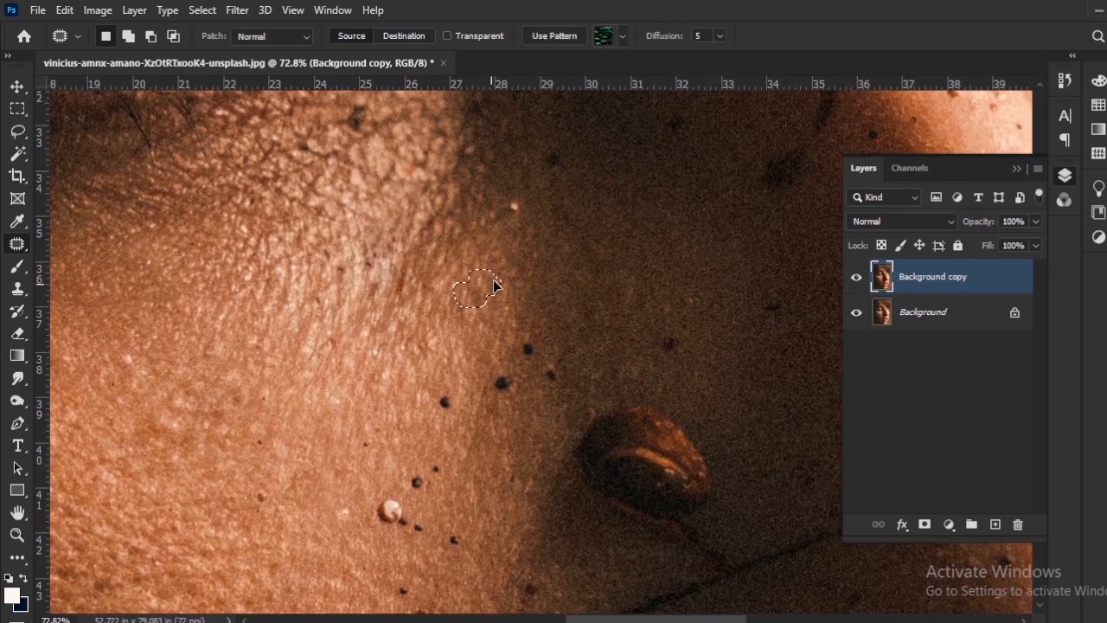
pyautogui.scroll(2, 505, 346)
pyautogui.scroll(1, 517, 379)
pyautogui.scroll(1, 506, 316)
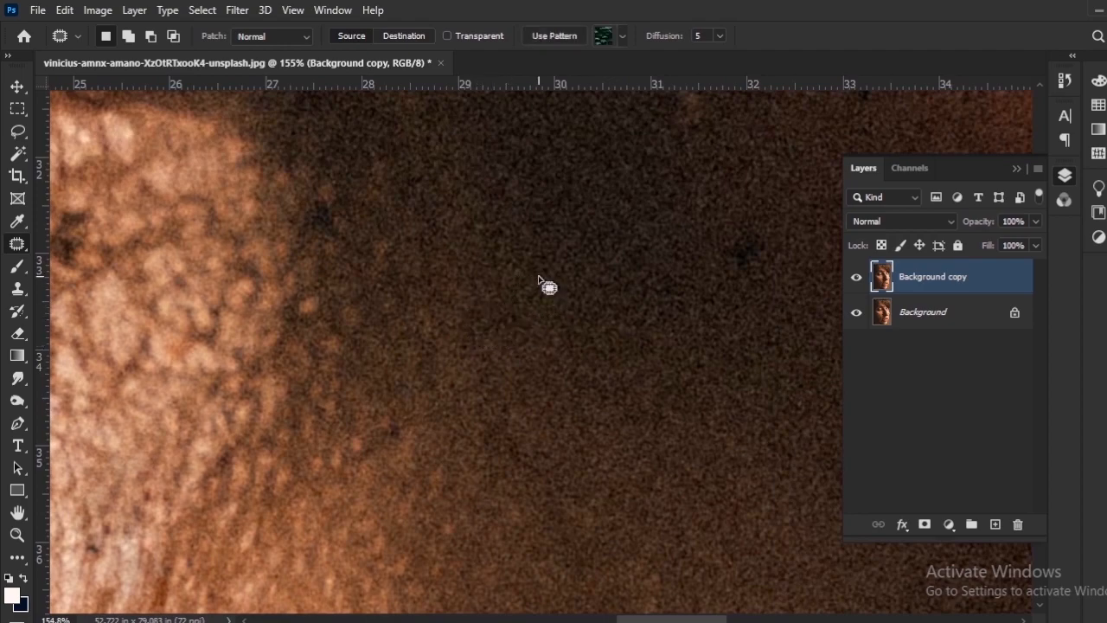
# Patch the small dark spots in the shadow between the inner eye corner and the nose.
pyautogui.scroll(1, 548, 287)
pyautogui.moveTo(537, 296); pyautogui.dragTo(586, 285)
pyautogui.moveTo(565, 303); pyautogui.dragTo(605, 309)
pyautogui.moveTo(592, 490)
pyautogui.mouseDown()
pyautogui.moveTo(507, 181)
pyautogui.moveTo(416, 68)
pyautogui.mouseUp()
pyautogui.moveTo(395, 339)
pyautogui.mouseDown()
pyautogui.moveTo(336, 343)
pyautogui.moveTo(393, 336)
pyautogui.mouseUp()
pyautogui.moveTo(370, 350); pyautogui.dragTo(428, 346)
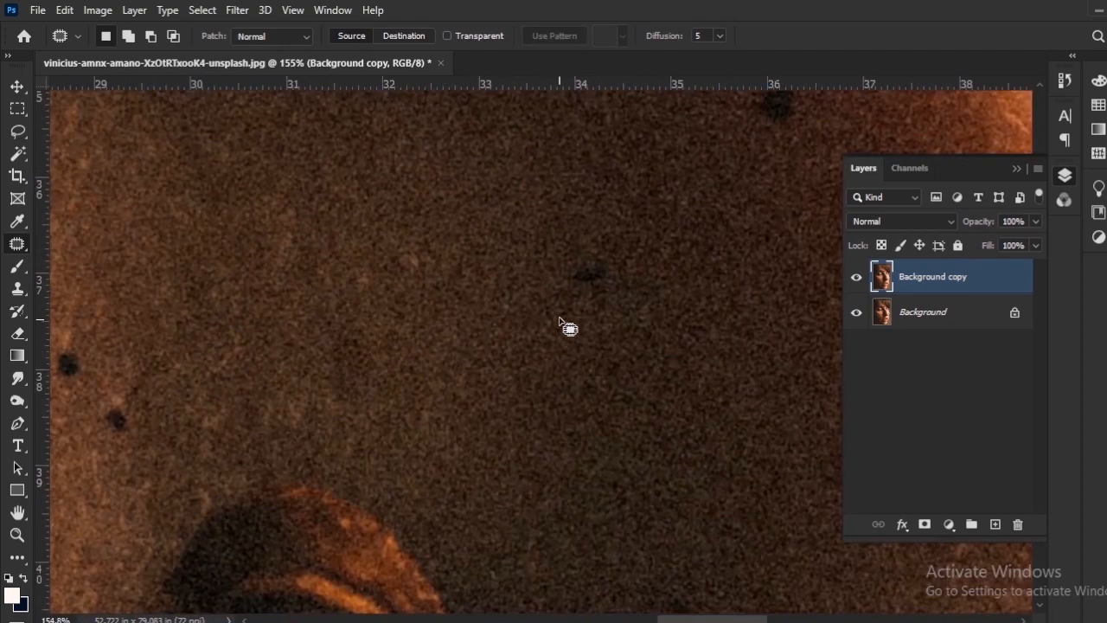
# Patch the dark spots on the shaded side of the nose above the brown shell, one at a time.
pyautogui.moveTo(560, 317)
pyautogui.mouseDown()
pyautogui.moveTo(581, 260)
pyautogui.moveTo(593, 281)
pyautogui.mouseUp()
pyautogui.hotkey('ctrl', 'd')
pyautogui.moveTo(810, 126)
pyautogui.mouseDown()
pyautogui.moveTo(675, 322)
pyautogui.moveTo(636, 282)
pyautogui.moveTo(588, 275)
pyautogui.mouseUp()
pyautogui.hotkey('ctrl', 'd')
pyautogui.moveTo(630, 167); pyautogui.dragTo(593, 322)
pyautogui.moveTo(588, 347); pyautogui.dragTo(548, 375)
pyautogui.hotkey('ctrl', 'd')
# Outline the large dark smudge on the shaded side of the nose bridge and patch it with clean skin.
pyautogui.moveTo(506, 250); pyautogui.dragTo(478, 356)
pyautogui.moveTo(458, 361)
pyautogui.mouseDown()
pyautogui.moveTo(474, 425)
pyautogui.moveTo(450, 365)
pyautogui.mouseUp()
pyautogui.moveTo(447, 422); pyautogui.dragTo(475, 461)
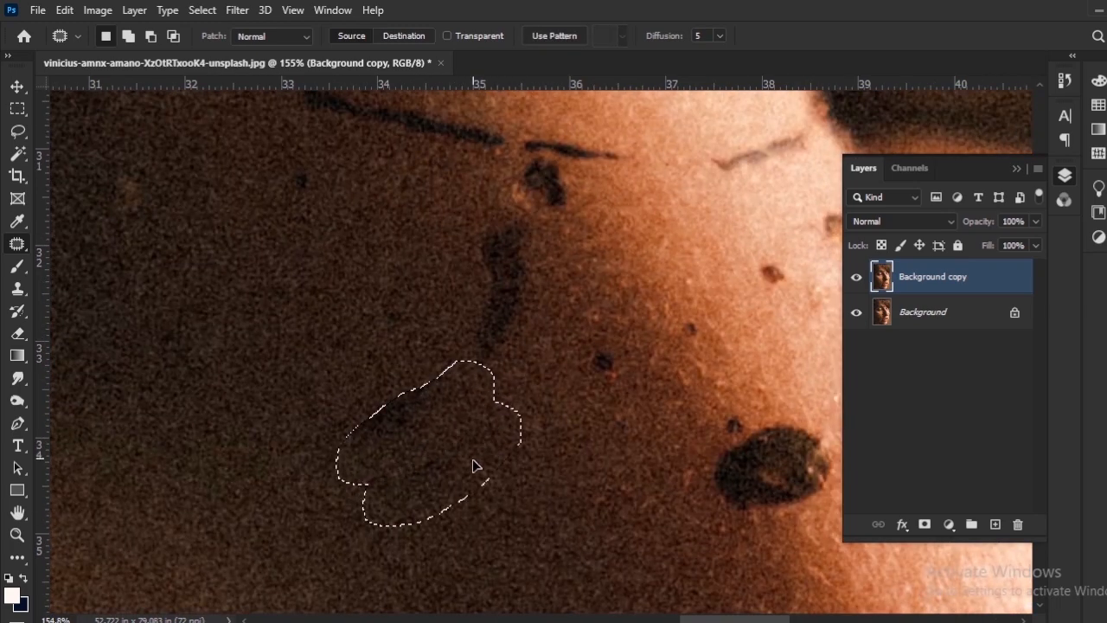
pyautogui.hotkey('ctrl', 'd')
# Patch the elongated vertical smudge on the nose bridge with nearby shaded skin.
pyautogui.moveTo(373, 366); pyautogui.dragTo(306, 482)
pyautogui.moveTo(464, 327)
pyautogui.mouseDown()
pyautogui.moveTo(470, 457)
pyautogui.moveTo(444, 338)
pyautogui.moveTo(453, 329)
pyautogui.mouseUp()
pyautogui.hotkey('ctrl', 'd')
pyautogui.moveTo(473, 432)
pyautogui.mouseDown()
pyautogui.moveTo(476, 422)
pyautogui.moveTo(383, 459)
pyautogui.moveTo(432, 433)
pyautogui.mouseUp()
pyautogui.hotkey('ctrl', 'd')
# Patch further small dark specks in the shaded area along the nose bridge one at a time.
pyautogui.moveTo(477, 336)
pyautogui.mouseDown()
pyautogui.moveTo(445, 432)
pyautogui.moveTo(595, 438)
pyautogui.mouseUp()
pyautogui.moveTo(319, 392); pyautogui.dragTo(588, 439)
pyautogui.moveTo(464, 422)
pyautogui.mouseDown()
pyautogui.moveTo(434, 434)
pyautogui.moveTo(460, 423)
pyautogui.mouseUp()
pyautogui.hotkey('ctrl', 'd')
pyautogui.moveTo(413, 306)
pyautogui.mouseDown()
pyautogui.moveTo(479, 459)
pyautogui.moveTo(434, 445)
pyautogui.mouseUp()
pyautogui.hotkey('ctrl', 'd')
pyautogui.moveTo(444, 372)
pyautogui.mouseDown()
pyautogui.moveTo(479, 405)
pyautogui.moveTo(448, 372)
pyautogui.mouseUp()
pyautogui.moveTo(456, 378); pyautogui.dragTo(439, 425)
pyautogui.hotkey('ctrl', 'd')
pyautogui.moveTo(328, 379); pyautogui.dragTo(436, 407)
pyautogui.hotkey('ctrl', 'd')
# Patch the three black dots on the cheek just above the brown shell with adjacent skin.
pyautogui.scroll(-10, 530, 463)
pyautogui.moveTo(548, 462); pyautogui.dragTo(543, 363)
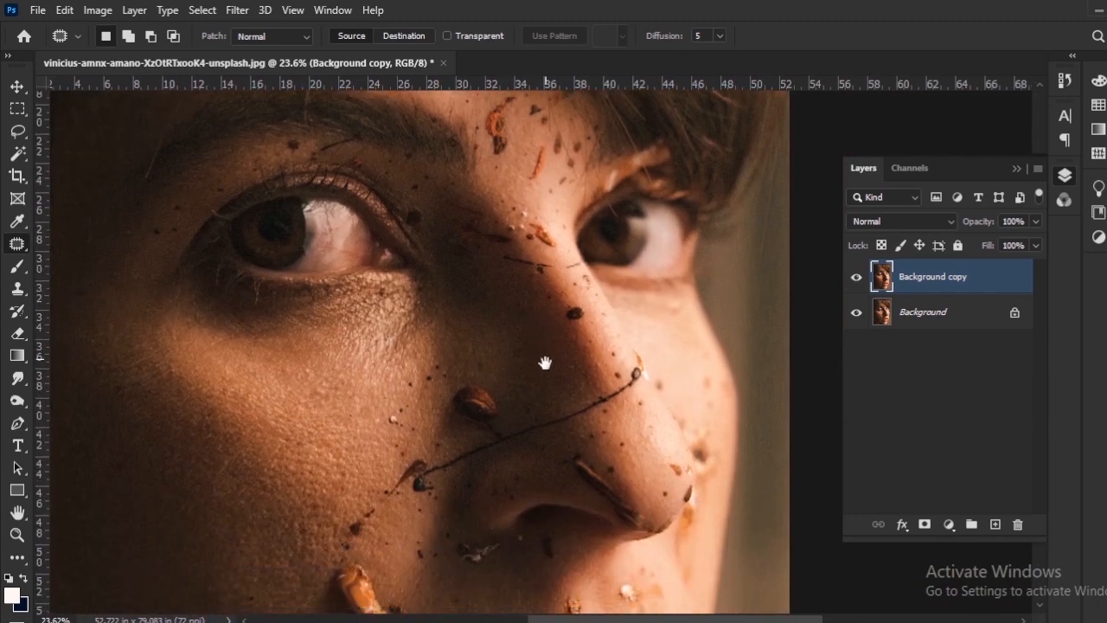
pyautogui.scroll(6, 466, 410)
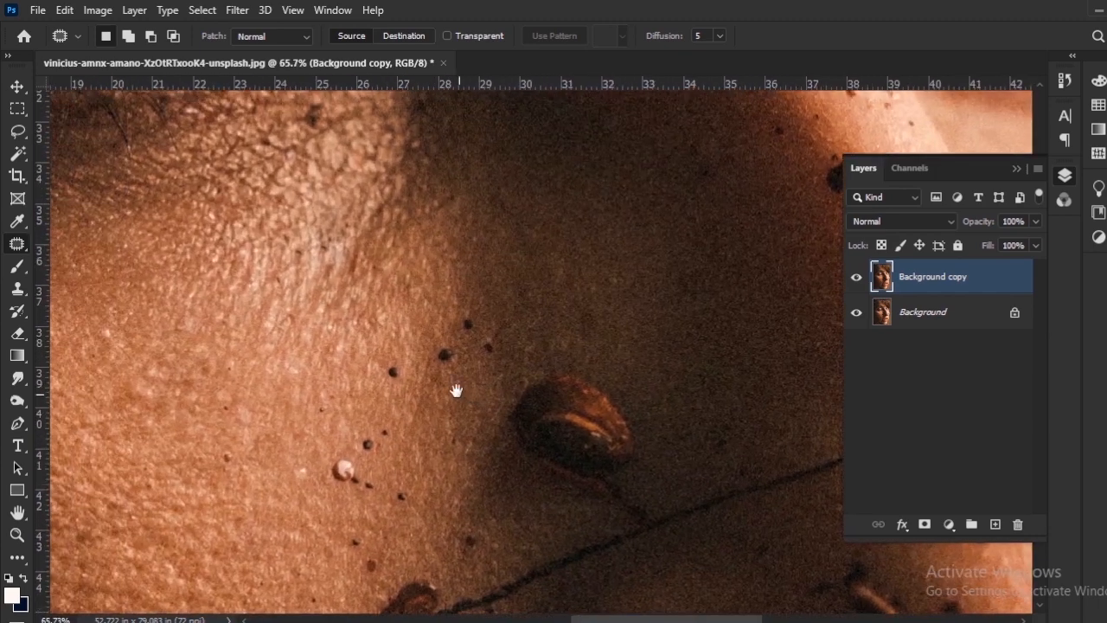
pyautogui.scroll(2, 451, 389)
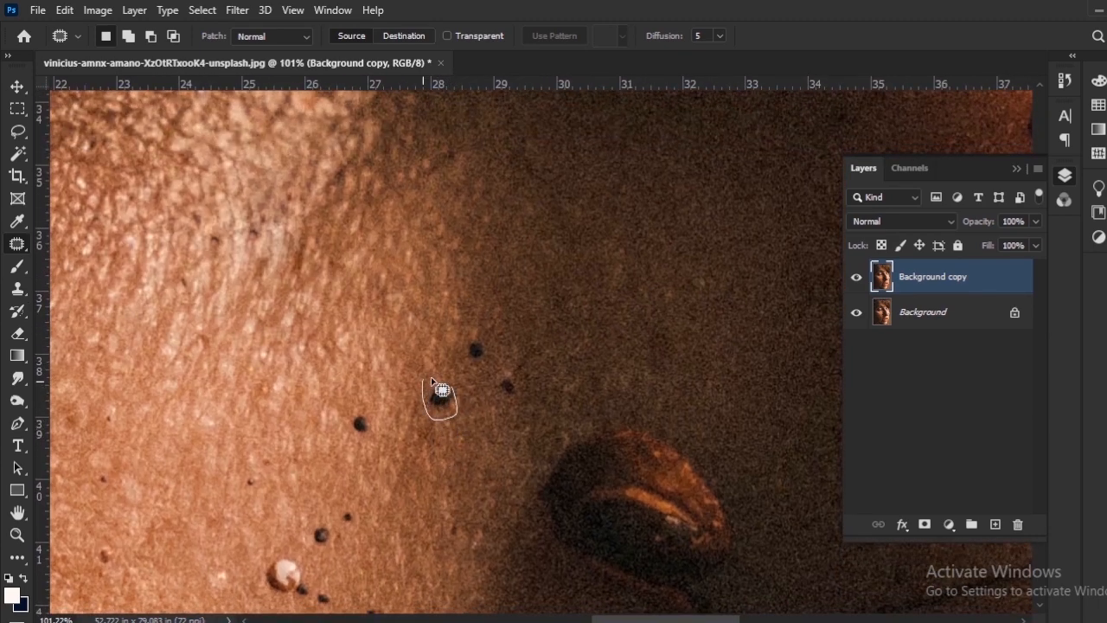
pyautogui.moveTo(442, 406)
pyautogui.mouseDown()
pyautogui.moveTo(475, 435)
pyautogui.moveTo(490, 364)
pyautogui.moveTo(521, 385)
pyautogui.mouseUp()
pyautogui.moveTo(513, 389); pyautogui.dragTo(520, 405)
pyautogui.click(536, 366)
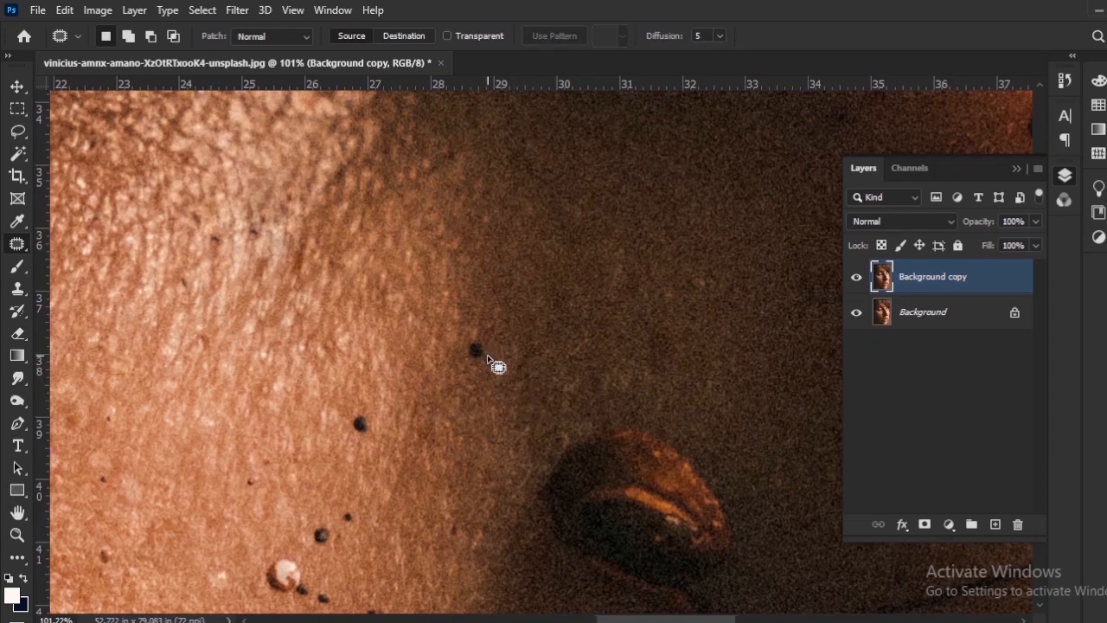
pyautogui.scroll(3, 486, 356)
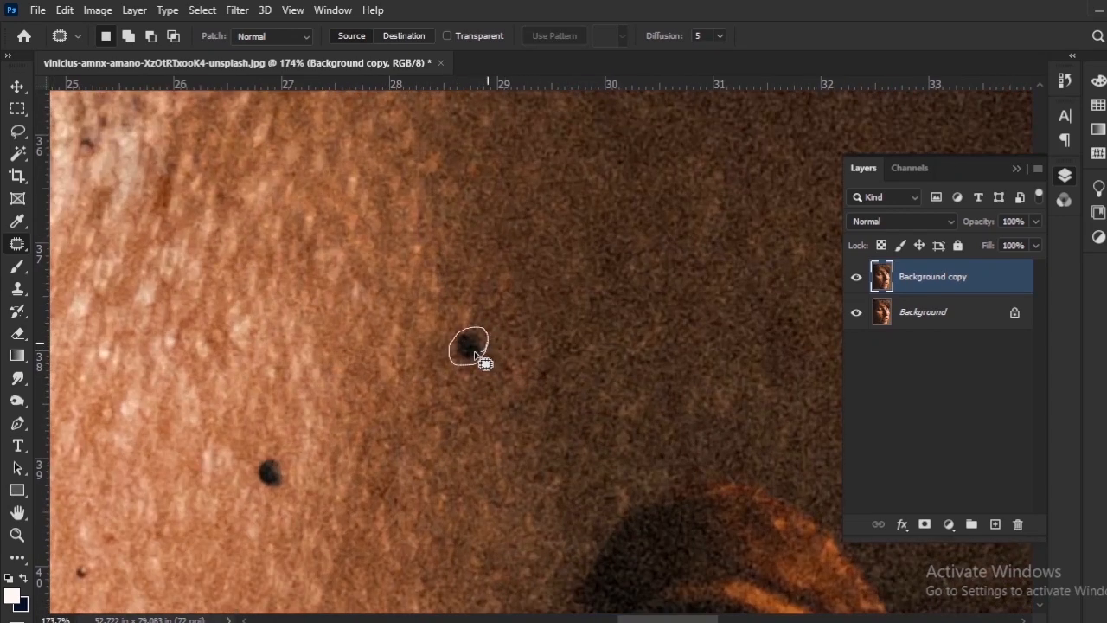
pyautogui.moveTo(473, 351); pyautogui.dragTo(507, 355)
pyautogui.hotkey('ctrl', 'd')
# Patch the isolated black dot on the cheek above the round white speck.
pyautogui.moveTo(387, 452); pyautogui.dragTo(564, 355)
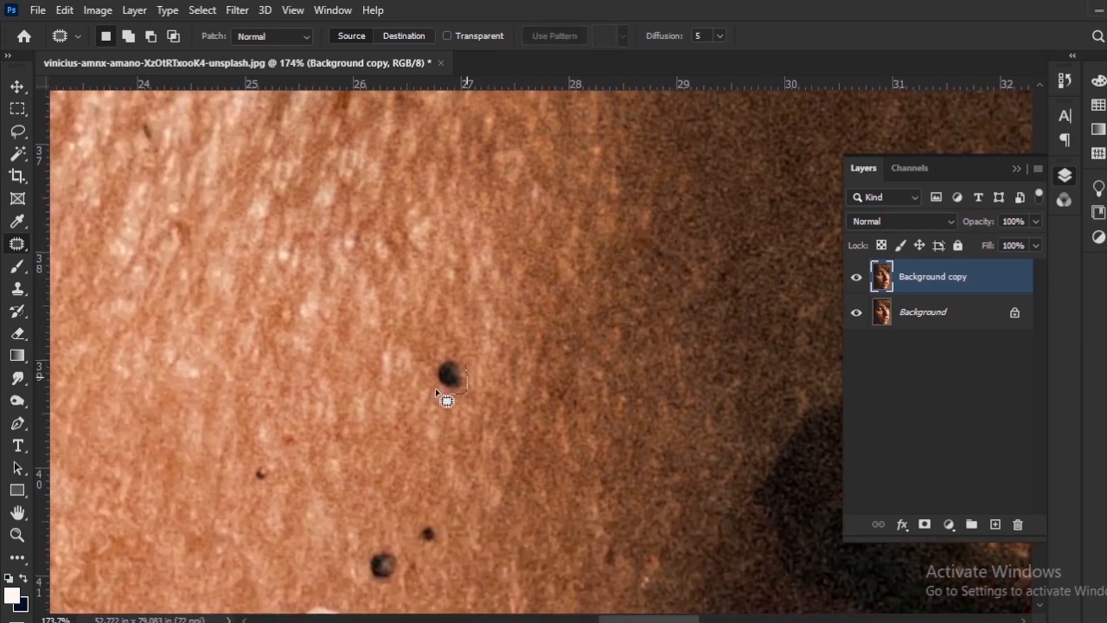
pyautogui.moveTo(464, 354)
pyautogui.mouseDown()
pyautogui.moveTo(470, 377)
pyautogui.moveTo(504, 343)
pyautogui.mouseUp()
pyautogui.hotkey('ctrl', 'd')
pyautogui.moveTo(447, 528)
pyautogui.mouseDown()
pyautogui.moveTo(491, 324)
pyautogui.moveTo(480, 317)
pyautogui.moveTo(508, 354)
pyautogui.mouseUp()
pyautogui.hotkey('ctrl', 'd')
# Outline the round white speck and the black dots around it, and patch them with clean cheek skin.
pyautogui.moveTo(437, 344); pyautogui.dragTo(434, 338)
pyautogui.moveTo(432, 361); pyautogui.dragTo(454, 406)
pyautogui.moveTo(430, 459); pyautogui.dragTo(471, 407)
pyautogui.moveTo(474, 418); pyautogui.dragTo(486, 402)
pyautogui.moveTo(558, 434)
pyautogui.mouseDown()
pyautogui.moveTo(547, 446)
pyautogui.moveTo(553, 437)
pyautogui.mouseUp()
pyautogui.moveTo(558, 448); pyautogui.dragTo(573, 428)
pyautogui.moveTo(441, 386)
pyautogui.mouseDown()
pyautogui.moveTo(517, 431)
pyautogui.moveTo(511, 422)
pyautogui.mouseUp()
pyautogui.moveTo(485, 430); pyautogui.dragTo(521, 398)
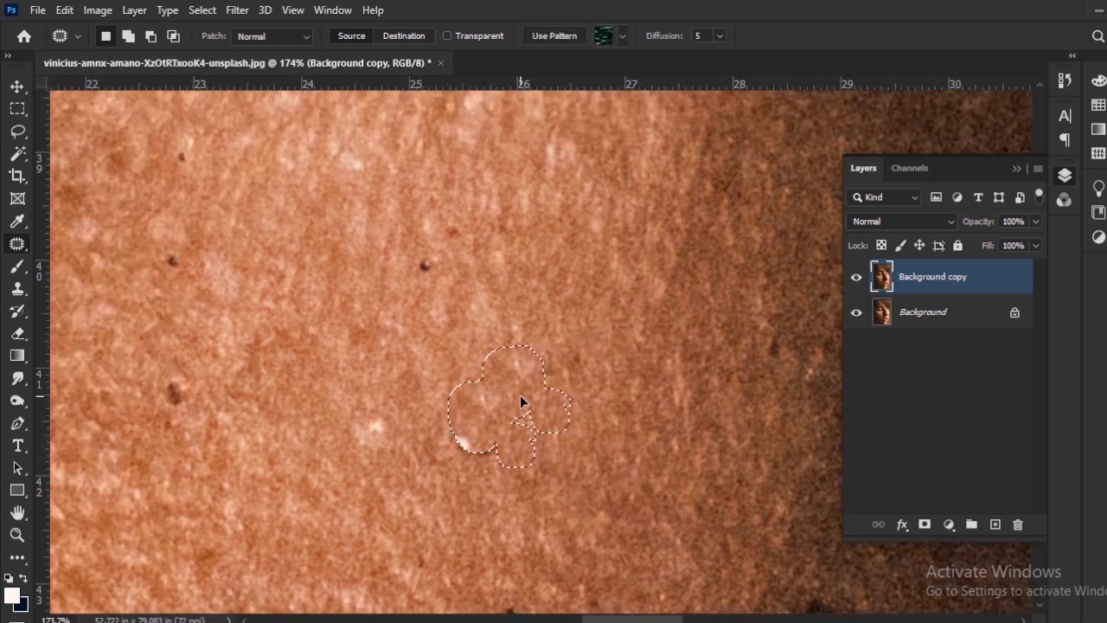
pyautogui.hotkey('ctrl', 'd')
# Patch the leftover light trace where the round white speck was.
pyautogui.moveTo(466, 428); pyautogui.dragTo(471, 432)
pyautogui.moveTo(479, 446); pyautogui.dragTo(512, 432)
pyautogui.hotkey('ctrl', 'd')
# Patch the small dark speck and the reddish-brown spot above the brown streak on the cheek.
pyautogui.moveTo(545, 512)
pyautogui.mouseDown()
pyautogui.moveTo(499, 350)
pyautogui.moveTo(507, 288)
pyautogui.mouseUp()
pyautogui.moveTo(483, 399); pyautogui.dragTo(485, 397)
pyautogui.moveTo(480, 393); pyautogui.dragTo(498, 382)
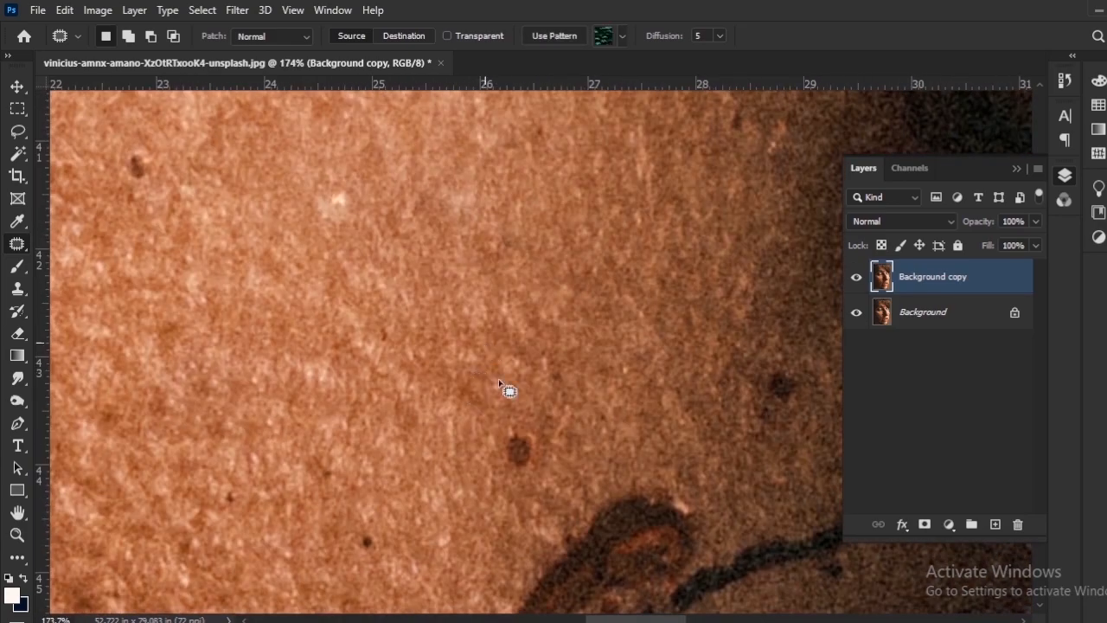
pyautogui.hotkey('ctrl', 'd')
pyautogui.moveTo(514, 431); pyautogui.dragTo(548, 428)
pyautogui.hotkey('ctrl', 'd')
# Patch the small brown spot on the central cheek with neighbouring skin.
pyautogui.moveTo(335, 242); pyautogui.dragTo(487, 478)
pyautogui.moveTo(536, 290); pyautogui.dragTo(482, 434)
pyautogui.moveTo(476, 400); pyautogui.dragTo(485, 401)
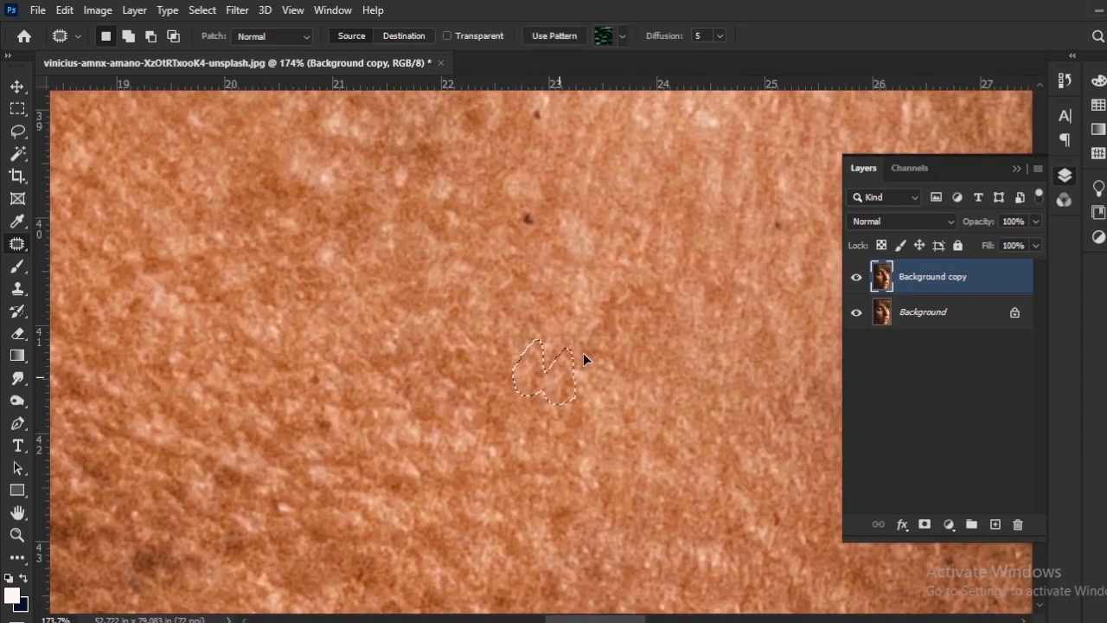
pyautogui.hotkey('ctrl', 'd')
# Outline the elongated dark mark on the lower cheek and patch it with clean skin.
pyautogui.scroll(-8, 583, 355)
pyautogui.moveTo(490, 294); pyautogui.dragTo(511, 427)
pyautogui.scroll(2, 511, 427)
pyautogui.scroll(4, 511, 416)
pyautogui.moveTo(577, 296); pyautogui.dragTo(591, 306)
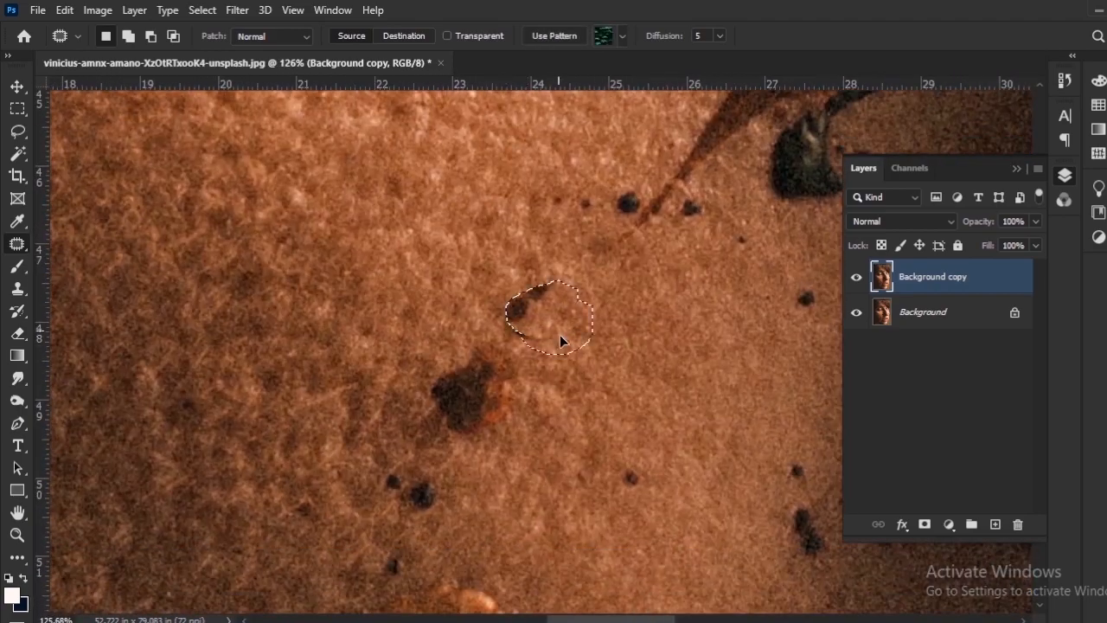
pyautogui.moveTo(561, 341); pyautogui.dragTo(547, 334)
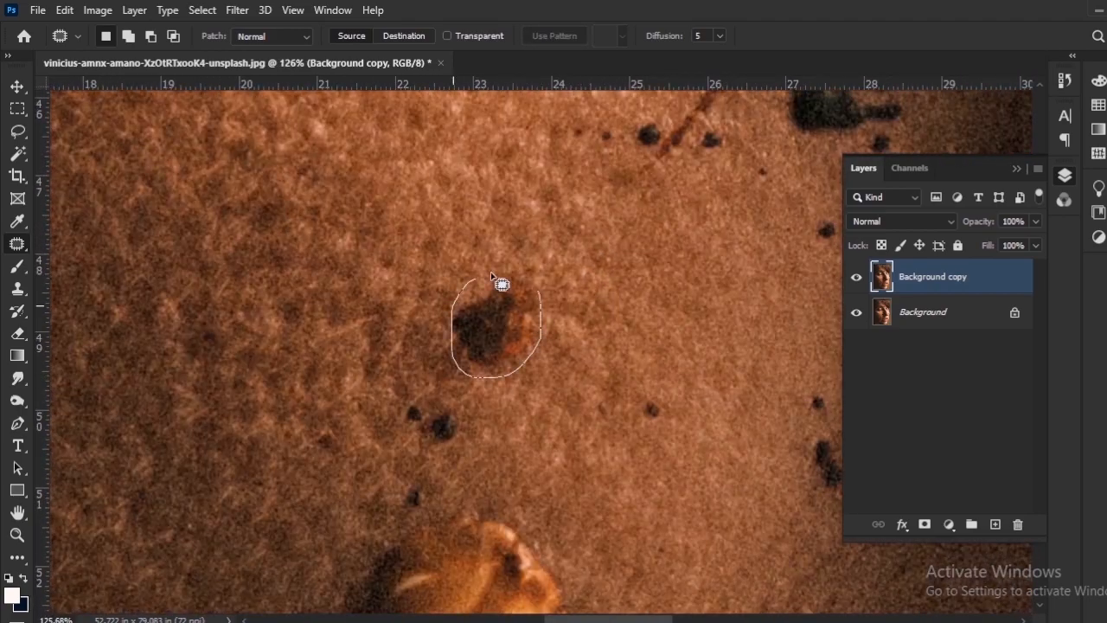
# Patch the large dark blotch on the lower cheek and the dark spots just below it.
pyautogui.moveTo(502, 286); pyautogui.dragTo(499, 288)
pyautogui.moveTo(523, 351); pyautogui.dragTo(440, 322)
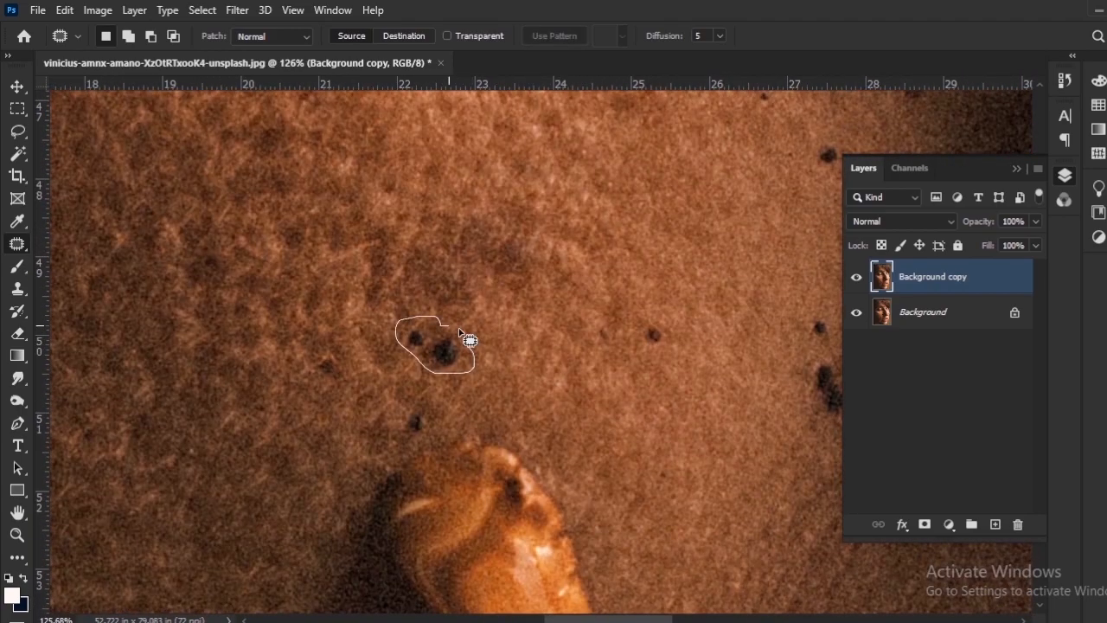
pyautogui.moveTo(469, 338); pyautogui.dragTo(461, 390)
pyautogui.hotkey('ctrl', 'd')
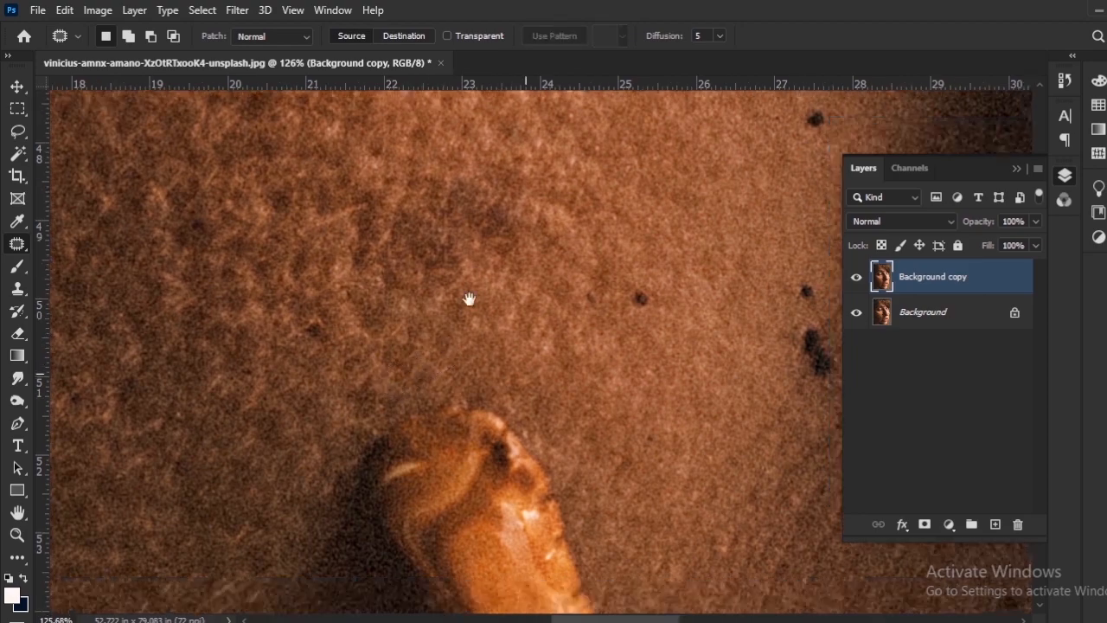
# Even out the discoloured skin where the large dark blotch was by patching it with clean cheek texture.
pyautogui.moveTo(469, 298); pyautogui.dragTo(452, 479)
pyautogui.moveTo(471, 373)
pyautogui.mouseDown()
pyautogui.moveTo(487, 383)
pyautogui.moveTo(432, 354)
pyautogui.mouseUp()
pyautogui.hotkey('ctrl', 'd')
pyautogui.moveTo(389, 331); pyautogui.dragTo(485, 434)
pyautogui.moveTo(438, 350)
pyautogui.mouseDown()
pyautogui.moveTo(447, 445)
pyautogui.moveTo(401, 359)
pyautogui.mouseUp()
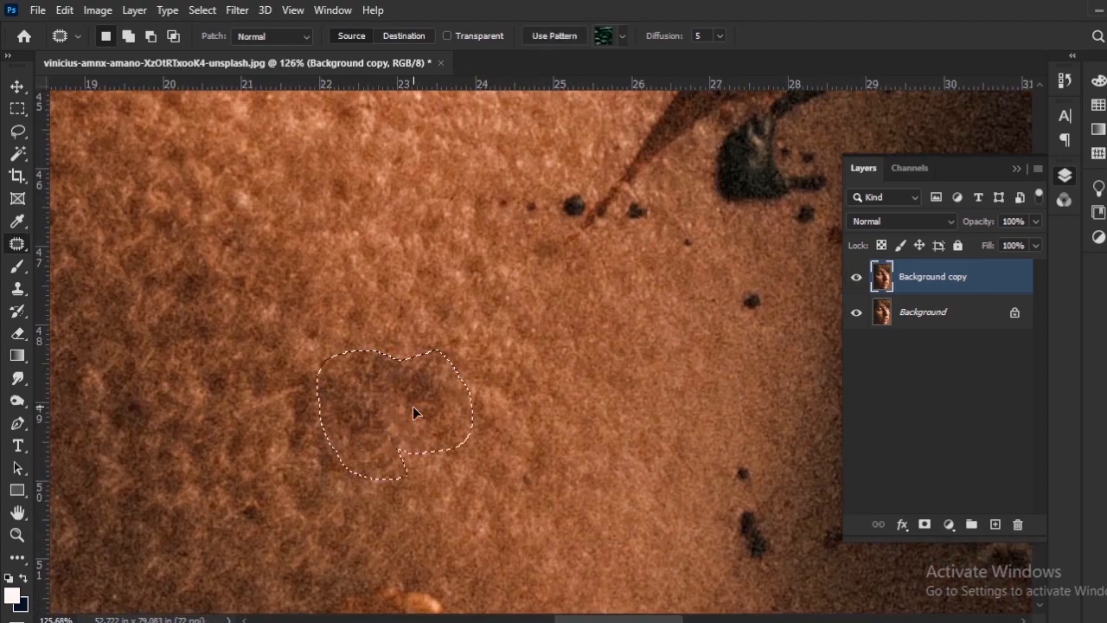
pyautogui.moveTo(413, 404); pyautogui.dragTo(470, 442)
pyautogui.hotkey('ctrl', 'd')
# Patch the dark spots below the black clump beside the nose one at a time with clean skin.
pyautogui.scroll(-8, 465, 422)
pyautogui.scroll(5, 464, 422)
pyautogui.moveTo(541, 401); pyautogui.dragTo(264, 424)
pyautogui.scroll(3, 389, 415)
pyautogui.moveTo(428, 350)
pyautogui.mouseDown()
pyautogui.moveTo(432, 373)
pyautogui.moveTo(427, 353)
pyautogui.mouseUp()
pyautogui.moveTo(432, 360); pyautogui.dragTo(448, 374)
pyautogui.hotkey('ctrl', 'd')
pyautogui.moveTo(492, 367); pyautogui.dragTo(427, 496)
pyautogui.moveTo(454, 417); pyautogui.dragTo(449, 425)
pyautogui.moveTo(440, 430); pyautogui.dragTo(423, 448)
pyautogui.hotkey('ctrl', 'd')
# Patch the small dark dots on both sides of the brown streak's thin lower end.
pyautogui.moveTo(280, 401); pyautogui.dragTo(384, 425)
pyautogui.moveTo(382, 423); pyautogui.dragTo(386, 431)
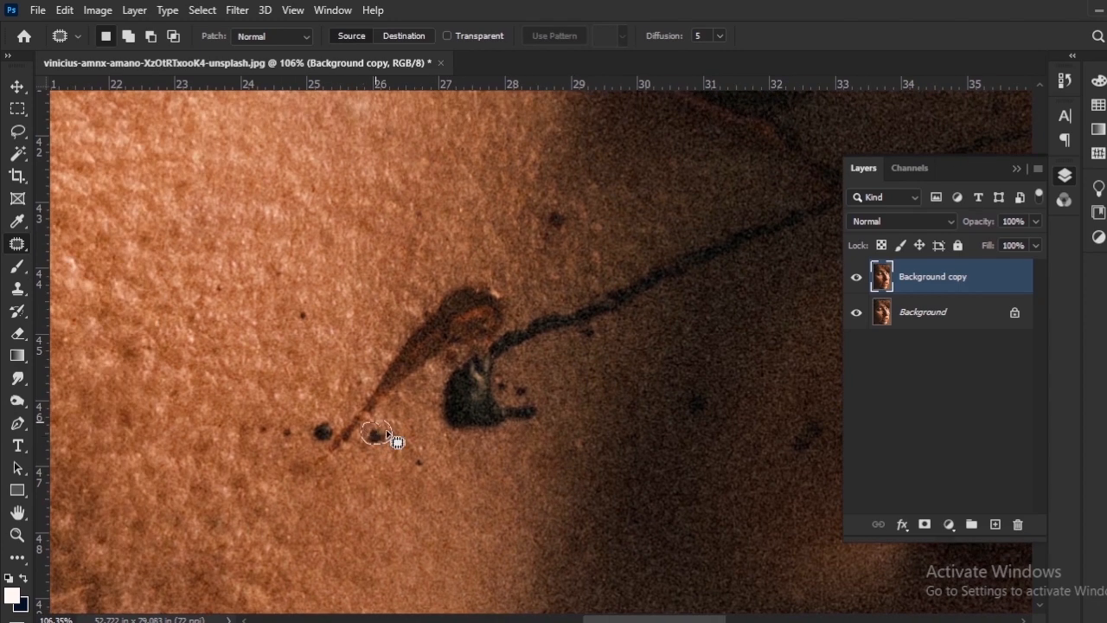
pyautogui.moveTo(260, 430); pyautogui.dragTo(289, 423)
pyautogui.moveTo(283, 429); pyautogui.dragTo(288, 408)
pyautogui.hotkey('ctrl', 'd')
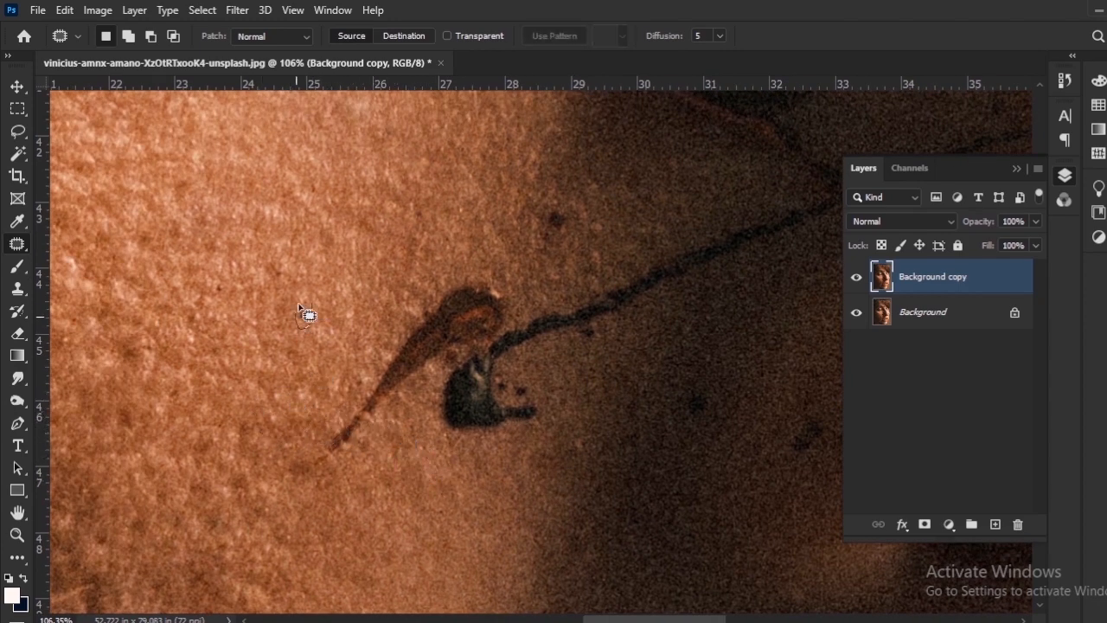
# Patch the small dark speck beside the brown streak and the dark spot above the thin strand.
pyautogui.scroll(4, 577, 309)
pyautogui.moveTo(577, 309); pyautogui.dragTo(517, 446)
pyautogui.moveTo(468, 304)
pyautogui.mouseDown()
pyautogui.moveTo(499, 350)
pyautogui.moveTo(495, 370)
pyautogui.mouseUp()
pyautogui.hotkey('ctrl', 'd')
pyautogui.moveTo(487, 379); pyautogui.dragTo(510, 402)
pyautogui.hotkey('ctrl', 'd')
# Patch the dark spots in the shaded skin below the thin strand beside the nose.
pyautogui.moveTo(652, 462)
pyautogui.mouseDown()
pyautogui.moveTo(347, 329)
pyautogui.moveTo(358, 326)
pyautogui.mouseUp()
pyautogui.moveTo(350, 348); pyautogui.dragTo(380, 375)
pyautogui.hotkey('ctrl', 'd')
pyautogui.hotkey('ctrl', 'd')
pyautogui.moveTo(601, 380); pyautogui.dragTo(342, 420)
pyautogui.moveTo(335, 411)
pyautogui.mouseDown()
pyautogui.moveTo(343, 420)
pyautogui.moveTo(262, 403)
pyautogui.mouseUp()
# Patch two more dark spots in the shaded skin around the side of the nostril.
pyautogui.hotkey('ctrl', 'd')
pyautogui.moveTo(381, 498); pyautogui.dragTo(385, 495)
pyautogui.moveTo(386, 472); pyautogui.dragTo(424, 470)
pyautogui.hotkey('ctrl', 'd')
pyautogui.moveTo(429, 370)
pyautogui.mouseDown()
pyautogui.moveTo(418, 358)
pyautogui.moveTo(450, 373)
pyautogui.mouseUp()
# Outline the dark smudge at the upper end of the twig on the nostril and patch it with shaded skin.
pyautogui.hotkey('ctrl', 'd')
pyautogui.moveTo(756, 230)
pyautogui.mouseDown()
pyautogui.moveTo(346, 338)
pyautogui.moveTo(361, 355)
pyautogui.moveTo(298, 339)
pyautogui.mouseUp()
pyautogui.hotkey('ctrl', 'd')
pyautogui.moveTo(434, 270); pyautogui.dragTo(437, 272)
pyautogui.moveTo(435, 277); pyautogui.dragTo(370, 239)
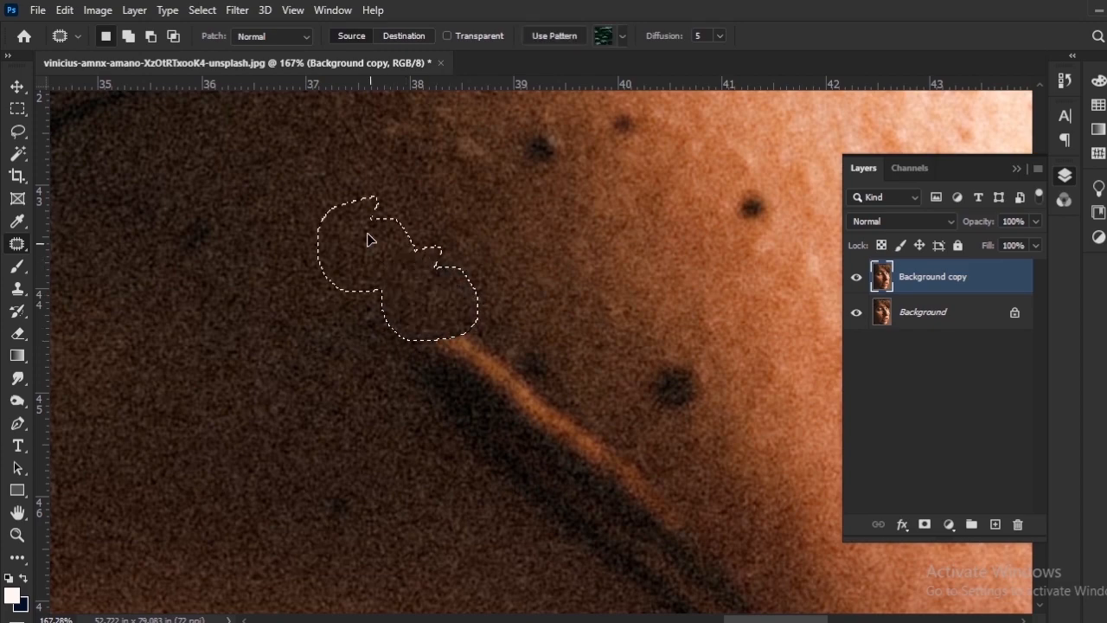
pyautogui.hotkey('ctrl', 'd')
# Patch the dark smudge at the upper end of the twig with clean shaded skin from the nose.
pyautogui.moveTo(204, 191); pyautogui.dragTo(341, 326)
pyautogui.moveTo(340, 326)
pyautogui.mouseDown()
pyautogui.moveTo(343, 390)
pyautogui.moveTo(338, 330)
pyautogui.mouseUp()
pyautogui.moveTo(654, 275); pyautogui.dragTo(180, 348)
pyautogui.moveTo(291, 513); pyautogui.dragTo(441, 237)
pyautogui.scroll(1, 441, 237)
pyautogui.moveTo(150, 455); pyautogui.dragTo(384, 400)
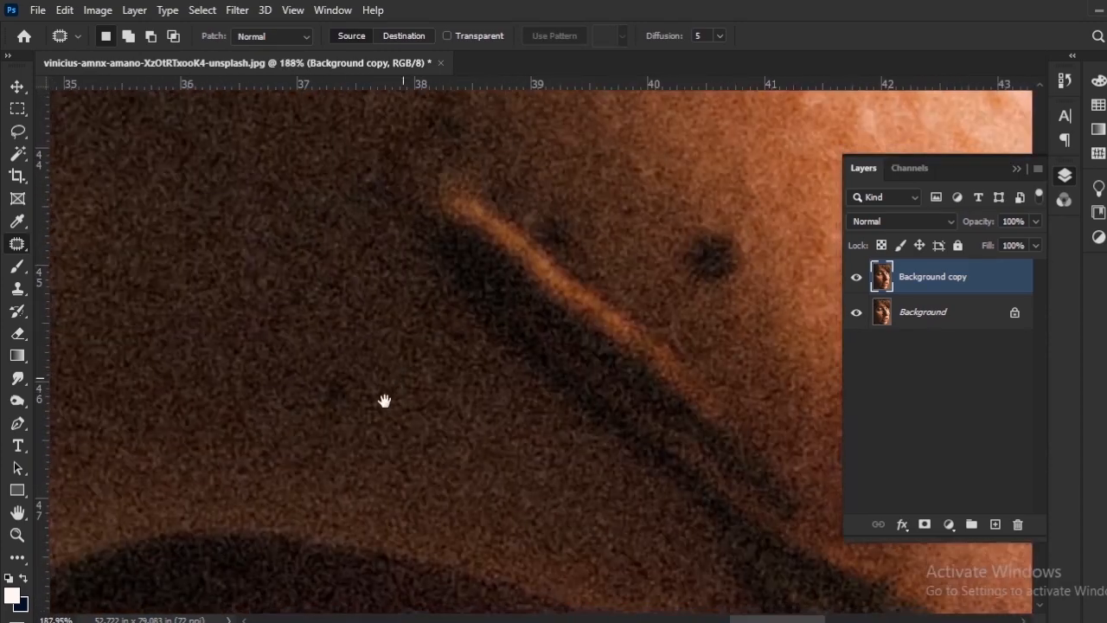
# Patch the small dark spots in the shaded skin around the twig on the nostril.
pyautogui.moveTo(528, 313); pyautogui.dragTo(330, 434)
pyautogui.moveTo(548, 375)
pyautogui.mouseDown()
pyautogui.moveTo(497, 372)
pyautogui.moveTo(543, 361)
pyautogui.mouseUp()
pyautogui.moveTo(527, 384); pyautogui.dragTo(578, 447)
pyautogui.hotkey('ctrl', 'd')
pyautogui.moveTo(391, 352)
pyautogui.mouseDown()
pyautogui.moveTo(348, 338)
pyautogui.moveTo(370, 294)
pyautogui.mouseUp()
pyautogui.hotkey('ctrl', 'd')
# Patch the faint dark spots in the shaded skin between the thin strand and the twig's upper end.
pyautogui.moveTo(372, 110); pyautogui.dragTo(320, 366)
pyautogui.moveTo(316, 345)
pyautogui.mouseDown()
pyautogui.moveTo(364, 372)
pyautogui.moveTo(297, 399)
pyautogui.mouseUp()
pyautogui.hotkey('ctrl', 'd')
pyautogui.moveTo(279, 383); pyautogui.dragTo(278, 323)
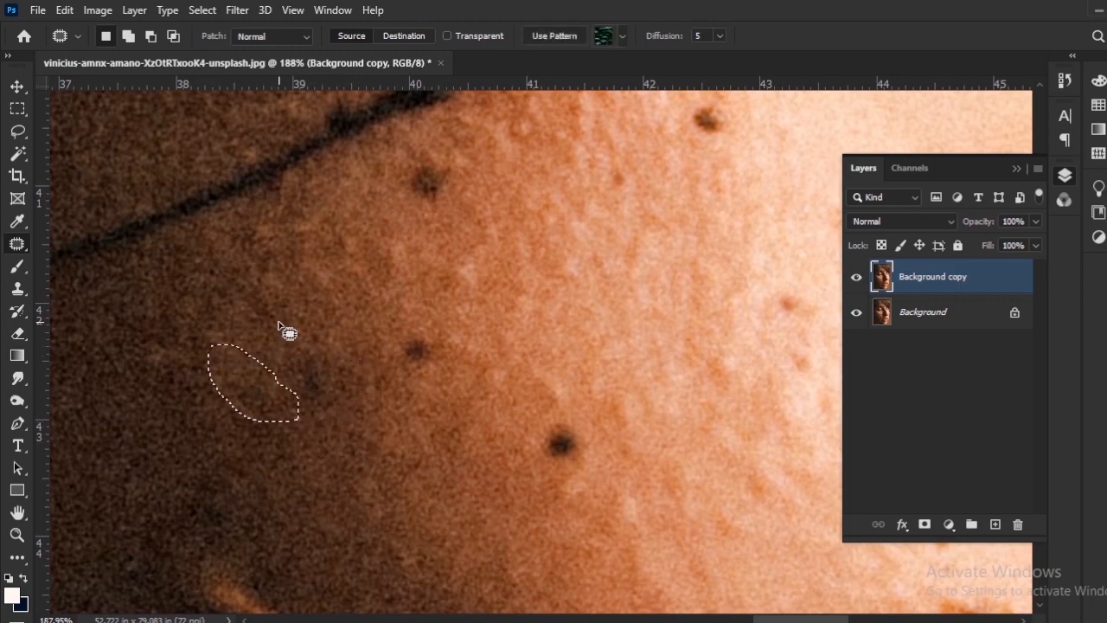
pyautogui.moveTo(335, 409); pyautogui.dragTo(339, 394)
pyautogui.moveTo(318, 379); pyautogui.dragTo(319, 308)
# Patch the small dark spots on the side of the nose just below the thin strand.
pyautogui.moveTo(402, 333); pyautogui.dragTo(343, 414)
pyautogui.moveTo(371, 447); pyautogui.dragTo(344, 422)
pyautogui.moveTo(368, 269); pyautogui.dragTo(383, 395)
pyautogui.moveTo(397, 403)
pyautogui.mouseDown()
pyautogui.moveTo(369, 363)
pyautogui.moveTo(391, 377)
pyautogui.mouseUp()
pyautogui.moveTo(384, 383)
pyautogui.mouseDown()
pyautogui.moveTo(396, 363)
pyautogui.moveTo(404, 431)
pyautogui.moveTo(378, 432)
pyautogui.mouseUp()
pyautogui.hotkey('ctrl', 'd')
# Patch a further dark spot and a small reddish mark on the brightly lit side of the nose.
pyautogui.scroll(-2, 514, 469)
pyautogui.scroll(2, 514, 469)
pyautogui.hotkey('ctrl', 'd')
pyautogui.moveTo(479, 356); pyautogui.dragTo(474, 353)
pyautogui.moveTo(462, 378)
pyautogui.mouseDown()
pyautogui.moveTo(498, 400)
pyautogui.moveTo(498, 419)
pyautogui.mouseUp()
pyautogui.hotkey('ctrl', 'd')
pyautogui.moveTo(492, 336); pyautogui.dragTo(422, 388)
pyautogui.moveTo(502, 581)
pyautogui.mouseDown()
pyautogui.moveTo(415, 395)
pyautogui.moveTo(456, 470)
pyautogui.mouseUp()
pyautogui.moveTo(366, 326); pyautogui.dragTo(399, 413)
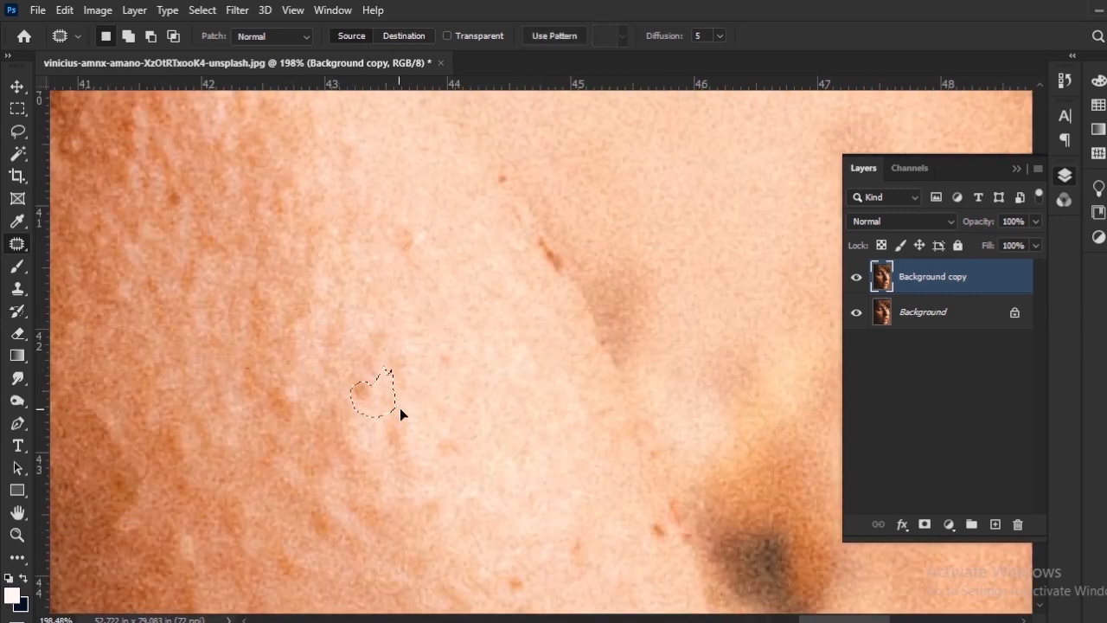
# Patch the large brown blemish near the nose tip and the smaller orange and white mark beside it with clean skin.
pyautogui.moveTo(484, 462); pyautogui.dragTo(373, 388)
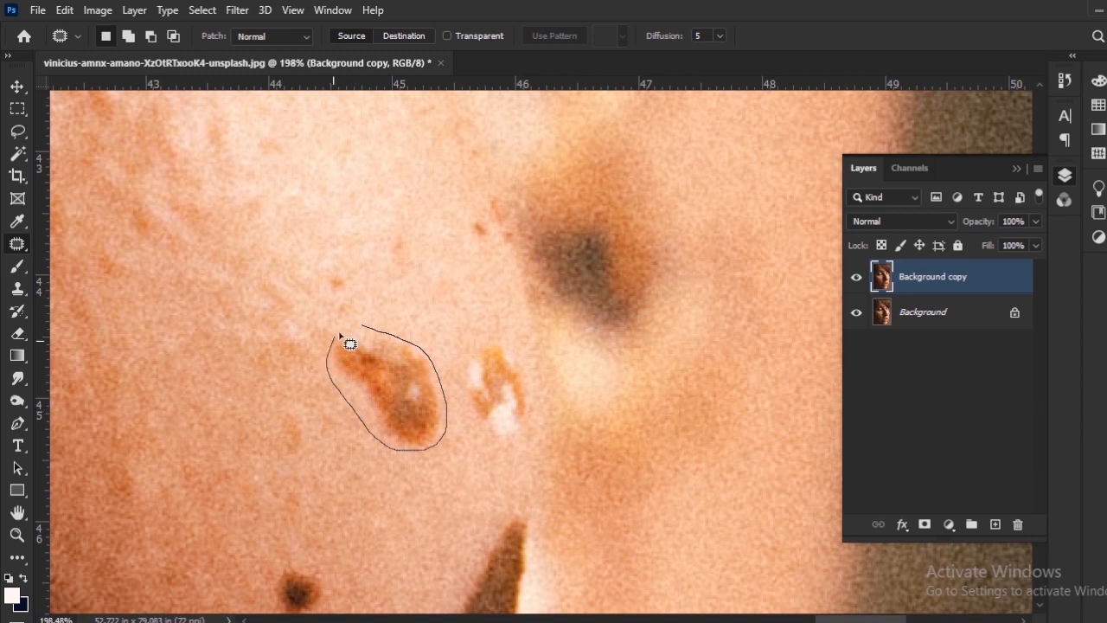
pyautogui.moveTo(391, 338); pyautogui.dragTo(380, 330)
pyautogui.moveTo(405, 401); pyautogui.dragTo(324, 395)
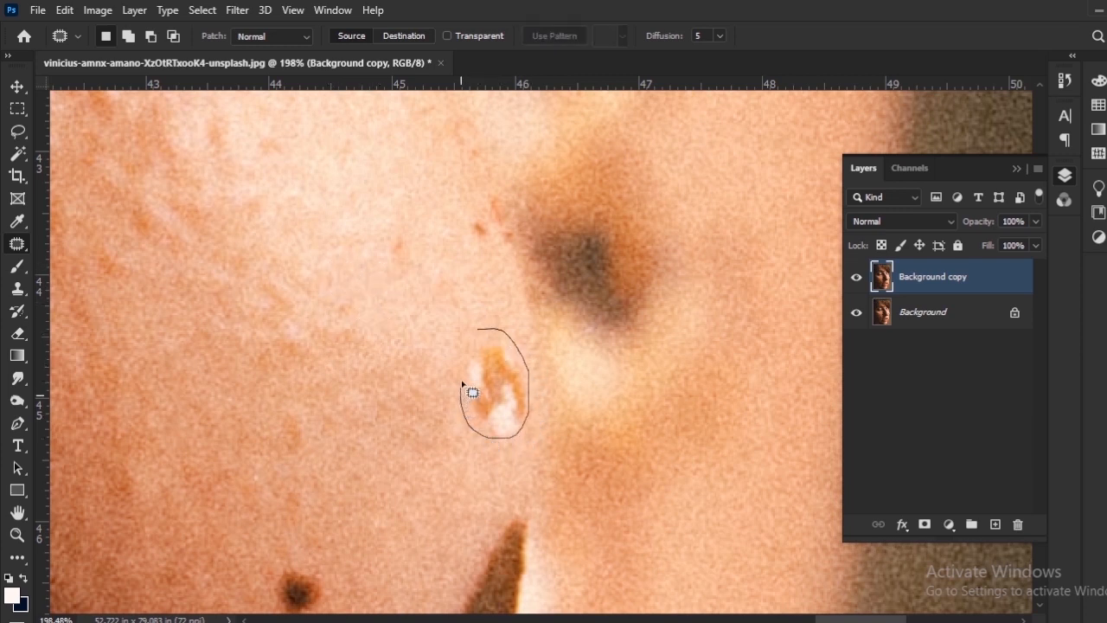
pyautogui.moveTo(474, 339); pyautogui.dragTo(478, 330)
pyautogui.moveTo(495, 395)
pyautogui.mouseDown()
pyautogui.moveTo(477, 412)
pyautogui.moveTo(447, 411)
pyautogui.mouseUp()
pyautogui.click(444, 317)
# Outline the round dark spot on the lower nose tip and patch it with nearby skin.
pyautogui.scroll(-5, 387, 476)
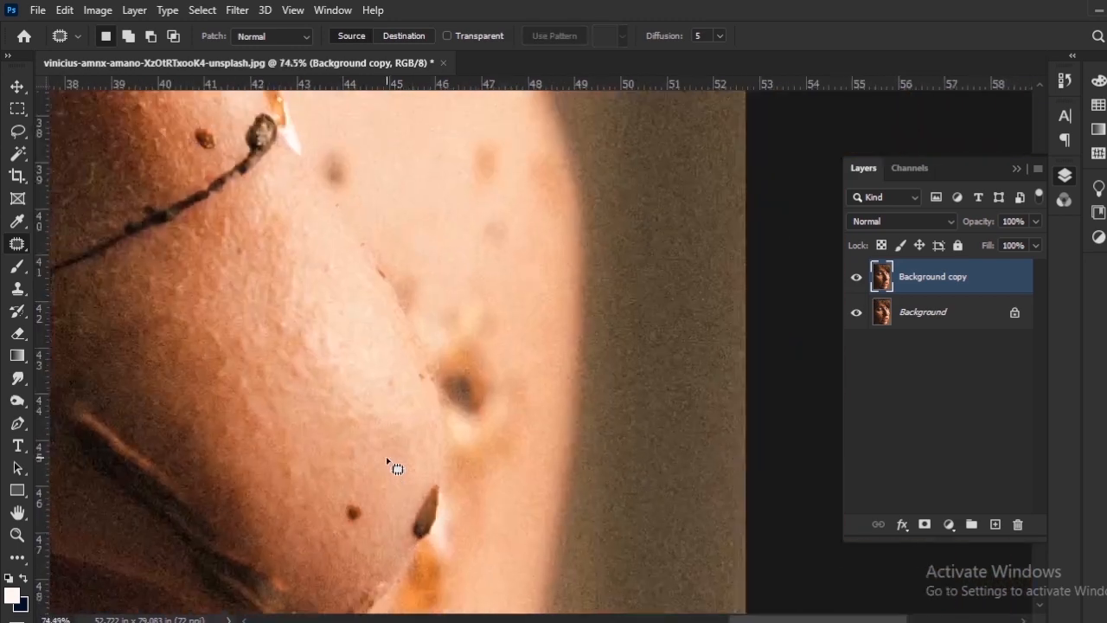
pyautogui.scroll(5, 387, 460)
pyautogui.moveTo(370, 454); pyautogui.dragTo(494, 245)
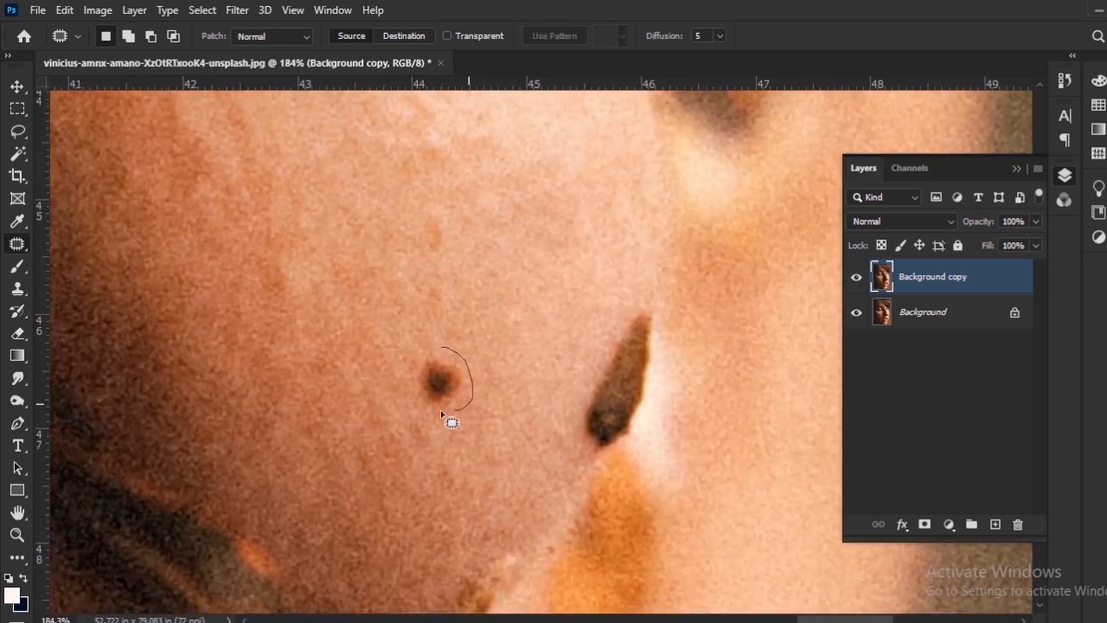
pyautogui.moveTo(475, 335); pyautogui.dragTo(477, 331)
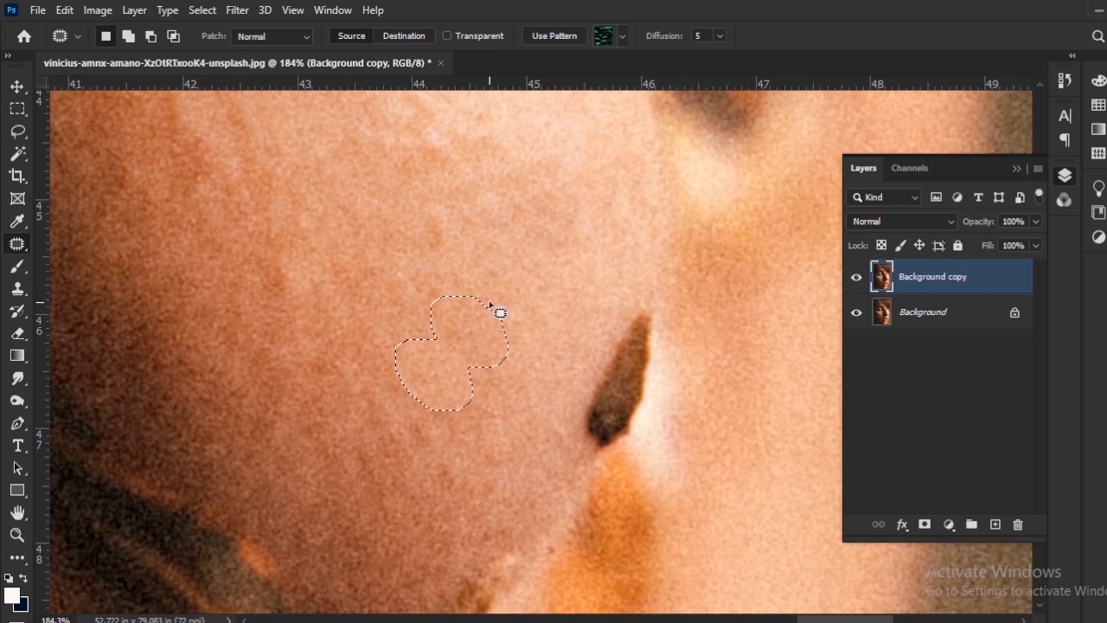
pyautogui.click(490, 305)
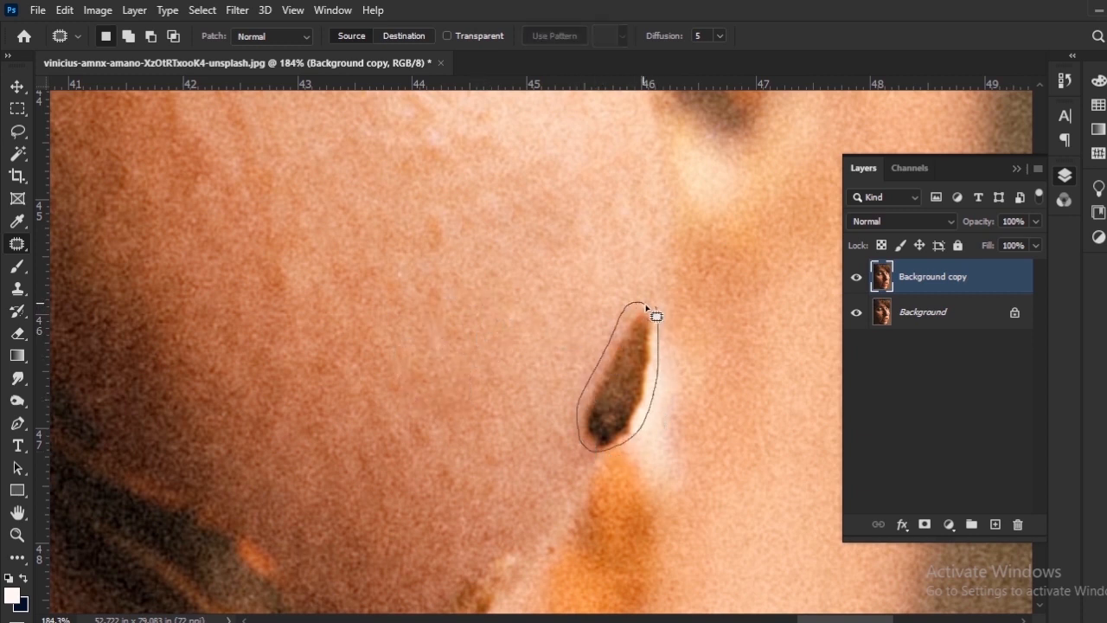
# Outline the elongated dark seed-shaped mark on the nose's edge and patch it with adjacent nose skin.
pyautogui.moveTo(645, 306); pyautogui.dragTo(654, 306)
pyautogui.moveTo(625, 391)
pyautogui.mouseDown()
pyautogui.moveTo(588, 434)
pyautogui.moveTo(604, 401)
pyautogui.moveTo(551, 430)
pyautogui.moveTo(584, 358)
pyautogui.mouseUp()
pyautogui.click(575, 343)
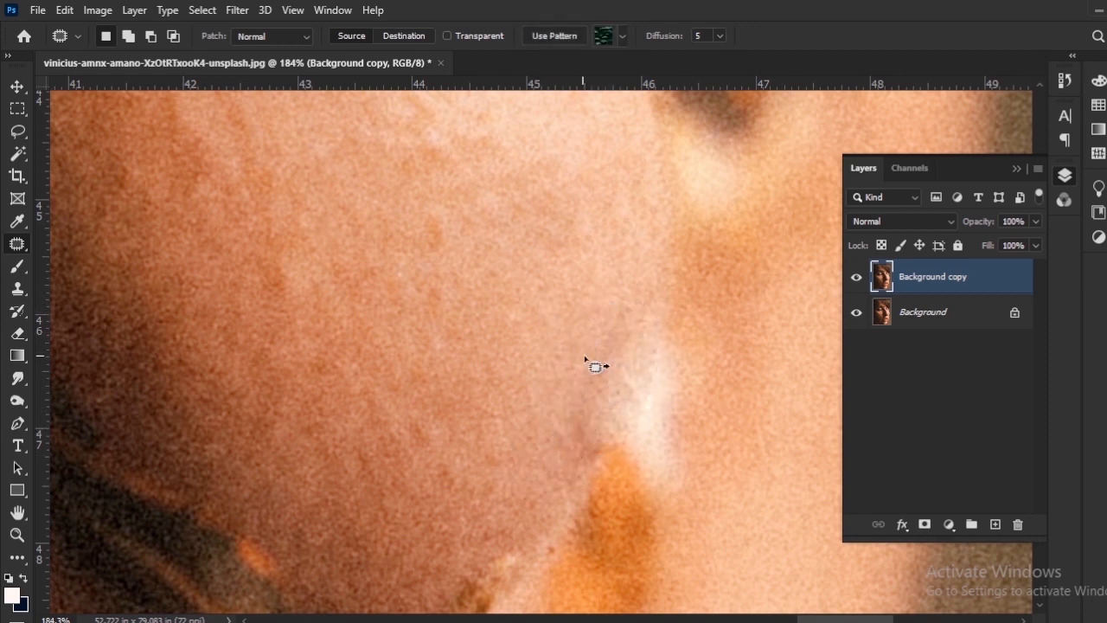
pyautogui.click(571, 400)
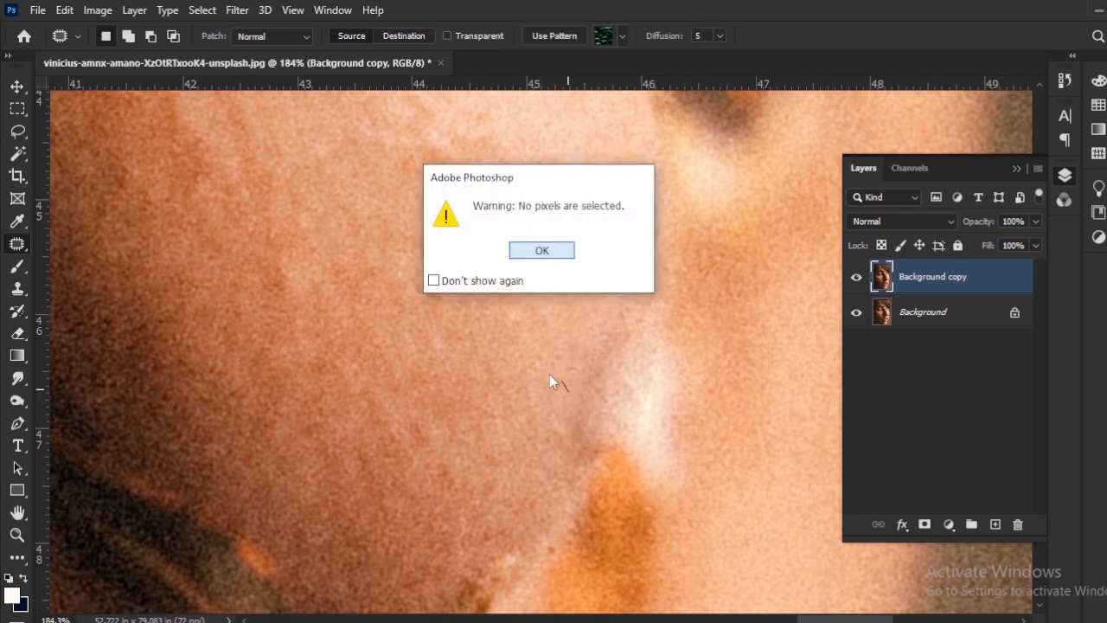
pyautogui.press('Return')
# Patch the upper part of the white patch on the nose's edge with clean nose skin.
pyautogui.scroll(-10, 462, 314)
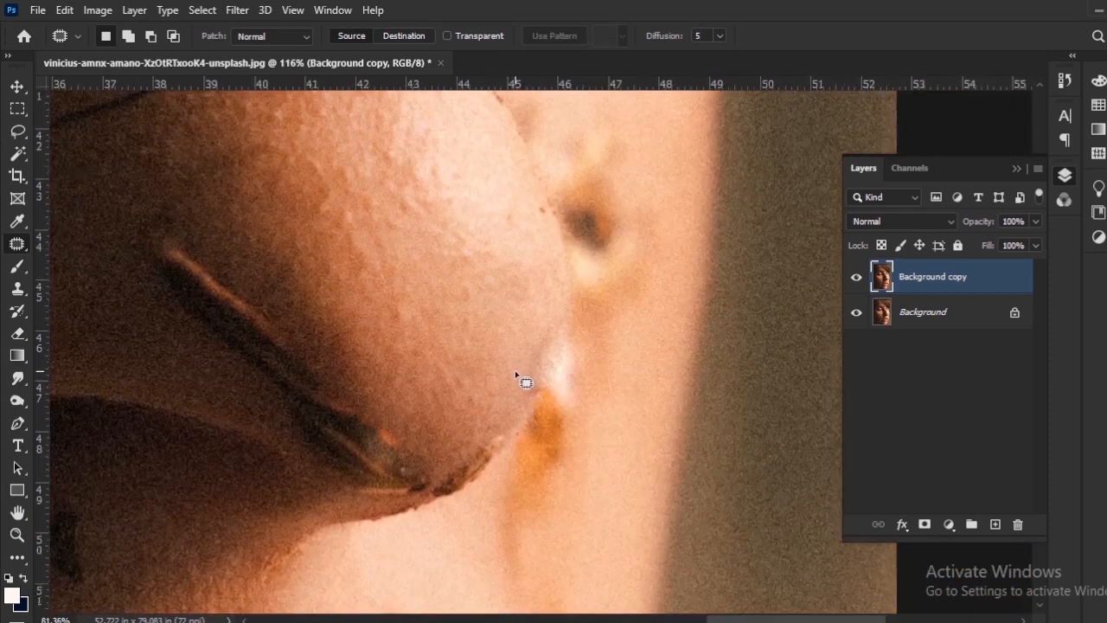
pyautogui.scroll(8, 514, 384)
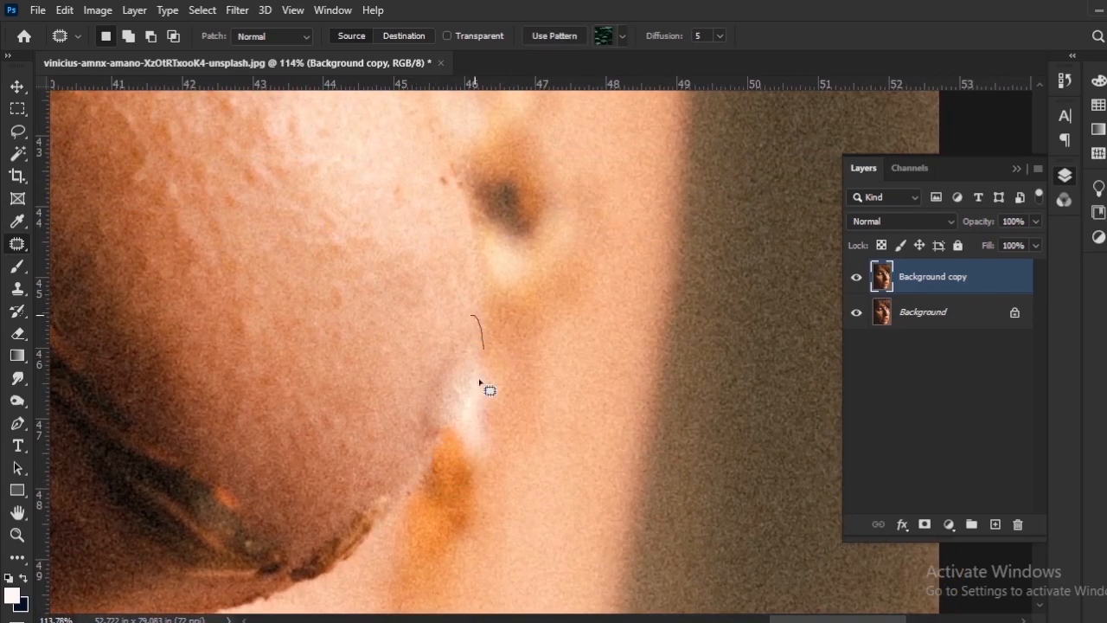
pyautogui.moveTo(470, 391); pyautogui.dragTo(389, 297)
pyautogui.hotkey('ctrl', 'd')
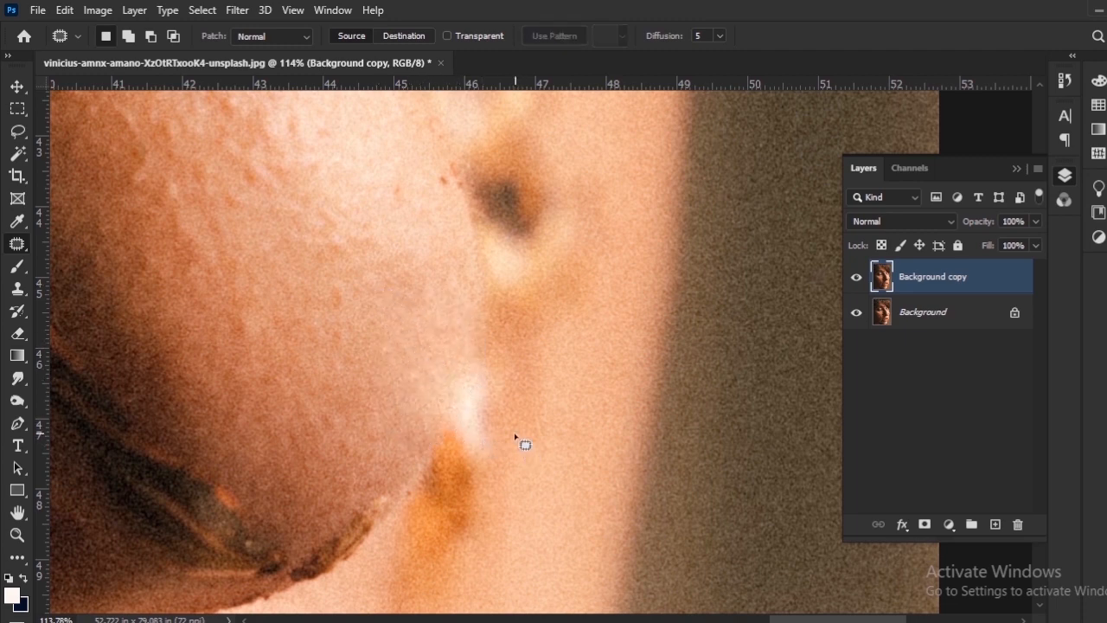
# Outline the remaining white patch beside the nose's edge and patch it with the blurred cheek skin next to it.
pyautogui.scroll(-2, 516, 438)
pyautogui.scroll(4, 514, 425)
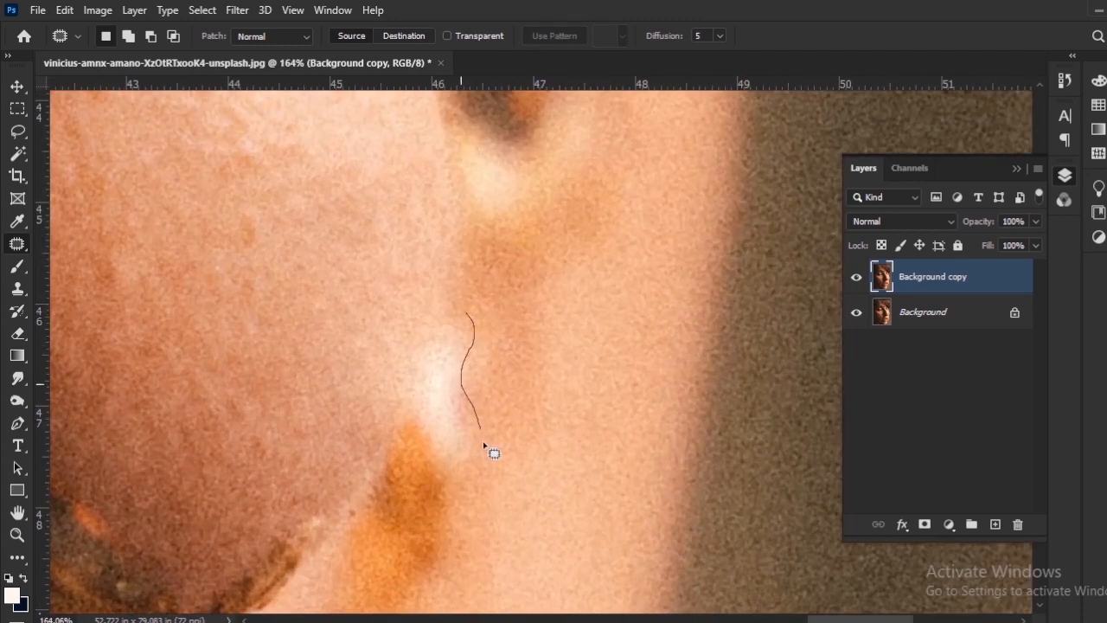
pyautogui.moveTo(430, 343); pyautogui.dragTo(433, 332)
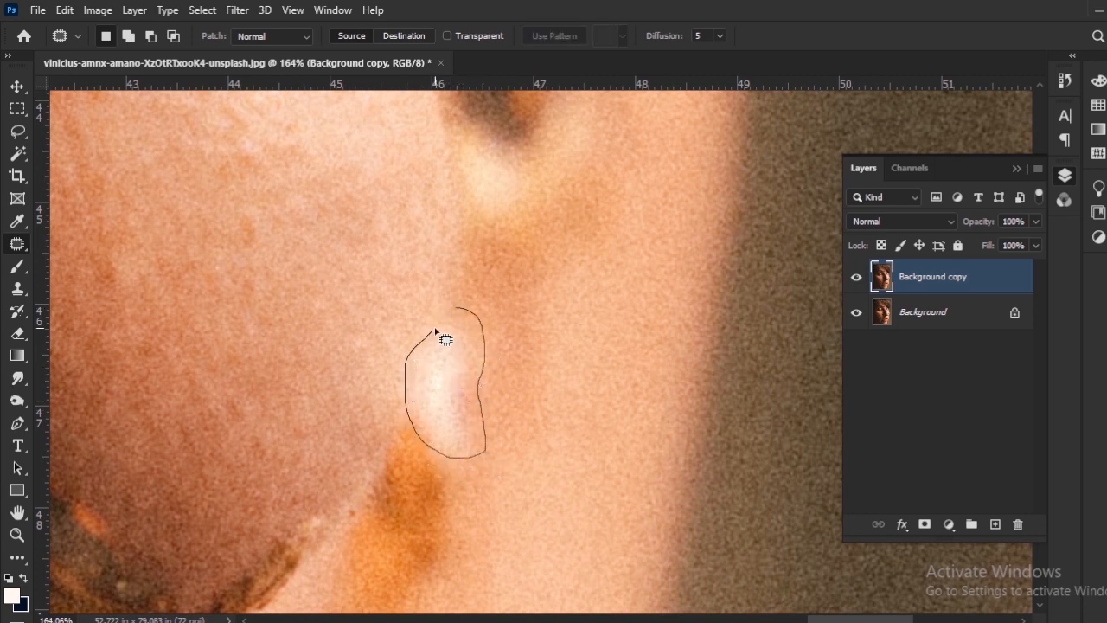
pyautogui.moveTo(435, 330); pyautogui.dragTo(437, 329)
pyautogui.moveTo(469, 375)
pyautogui.mouseDown()
pyautogui.moveTo(519, 386)
pyautogui.moveTo(526, 366)
pyautogui.mouseUp()
pyautogui.hotkey('ctrl', 'd')
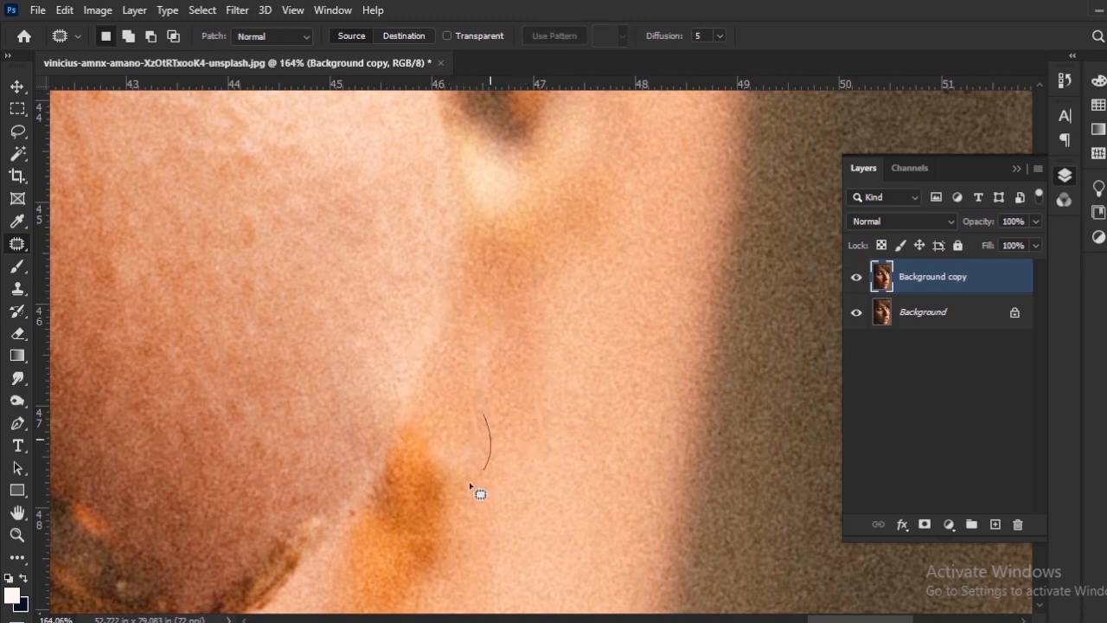
# Outline the large brown lump beside the nose bridge above the thin strand and patch it with shaded skin from above.
pyautogui.scroll(-10, 481, 375)
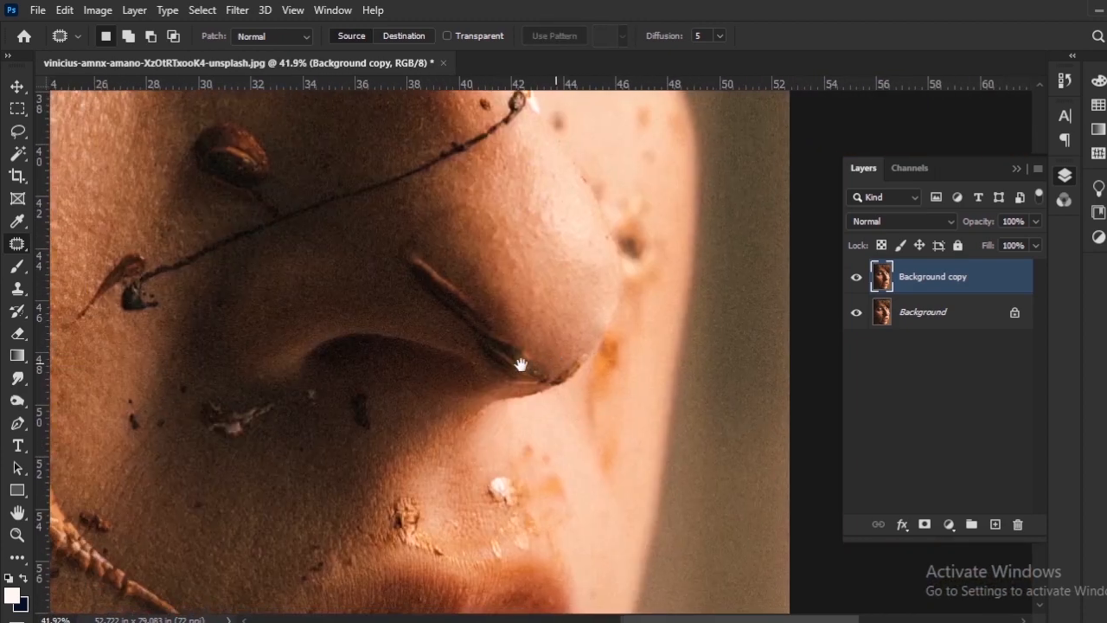
pyautogui.scroll(-5, 415, 400)
pyautogui.scroll(1, 297, 447)
pyautogui.moveTo(405, 382); pyautogui.dragTo(595, 348)
pyautogui.scroll(-3, 446, 402)
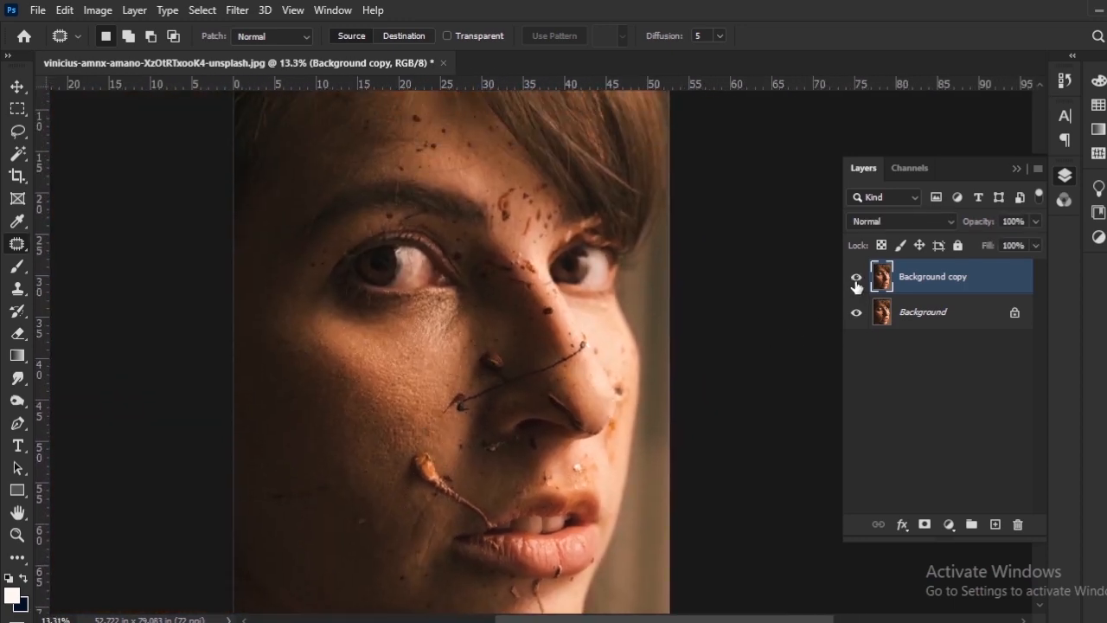
pyautogui.scroll(6, 292, 331)
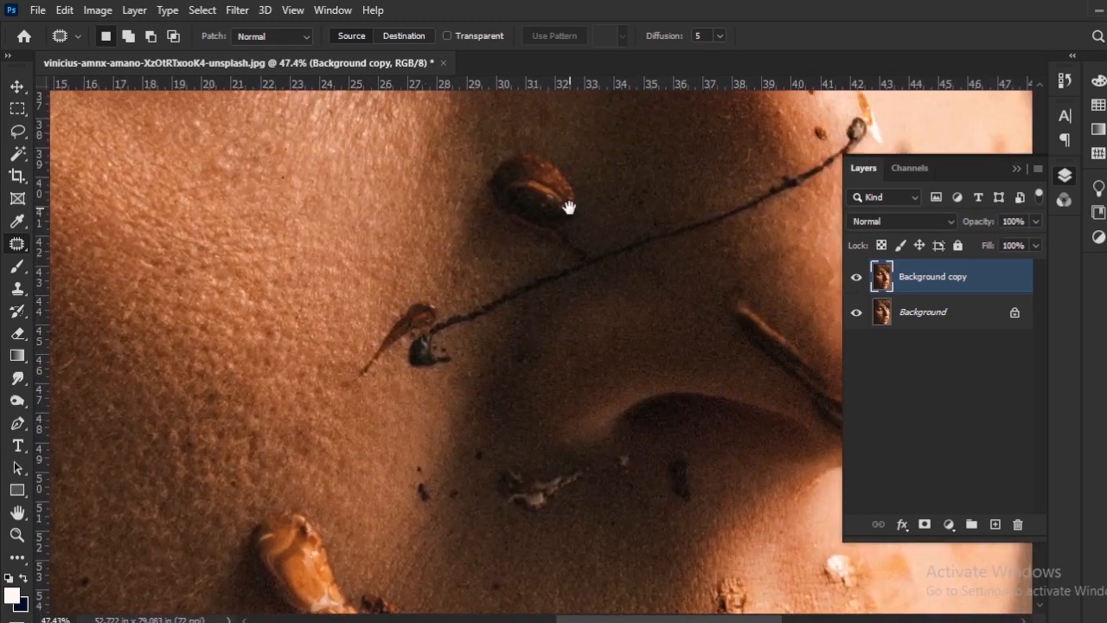
pyautogui.moveTo(568, 210); pyautogui.dragTo(536, 385)
pyautogui.scroll(2, 472, 380)
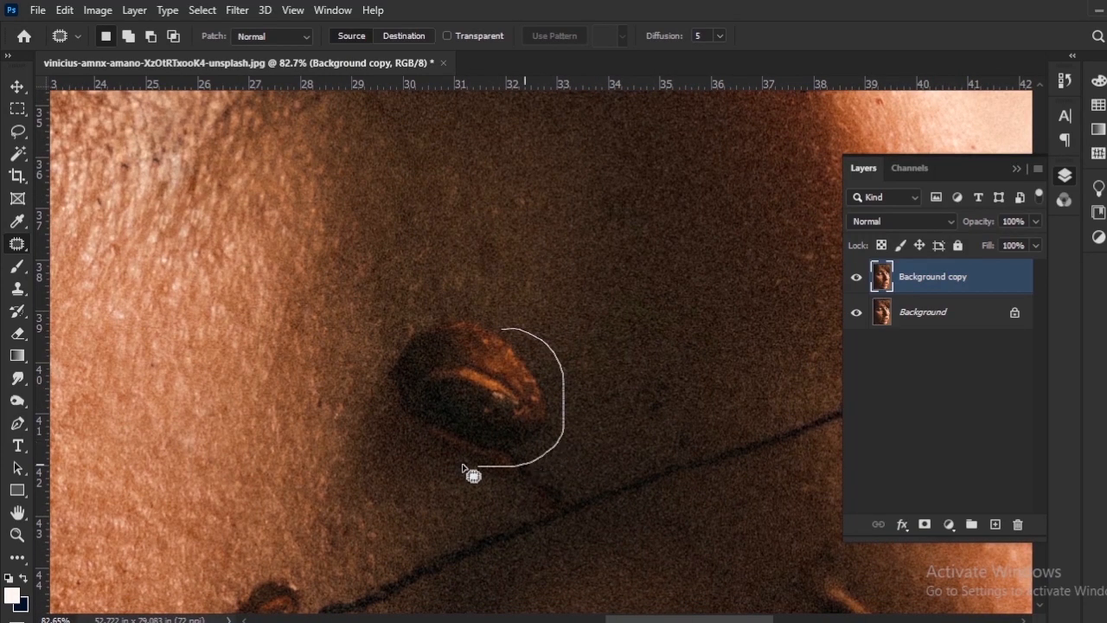
pyautogui.moveTo(484, 327); pyautogui.dragTo(481, 275)
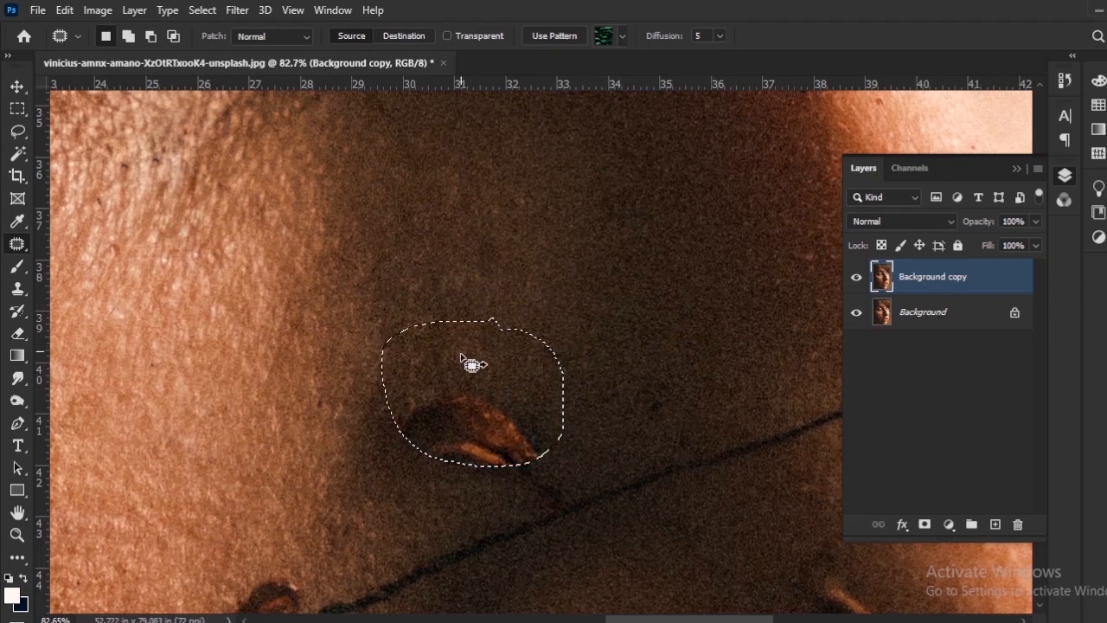
pyautogui.moveTo(460, 357); pyautogui.dragTo(462, 298)
pyautogui.click(469, 263)
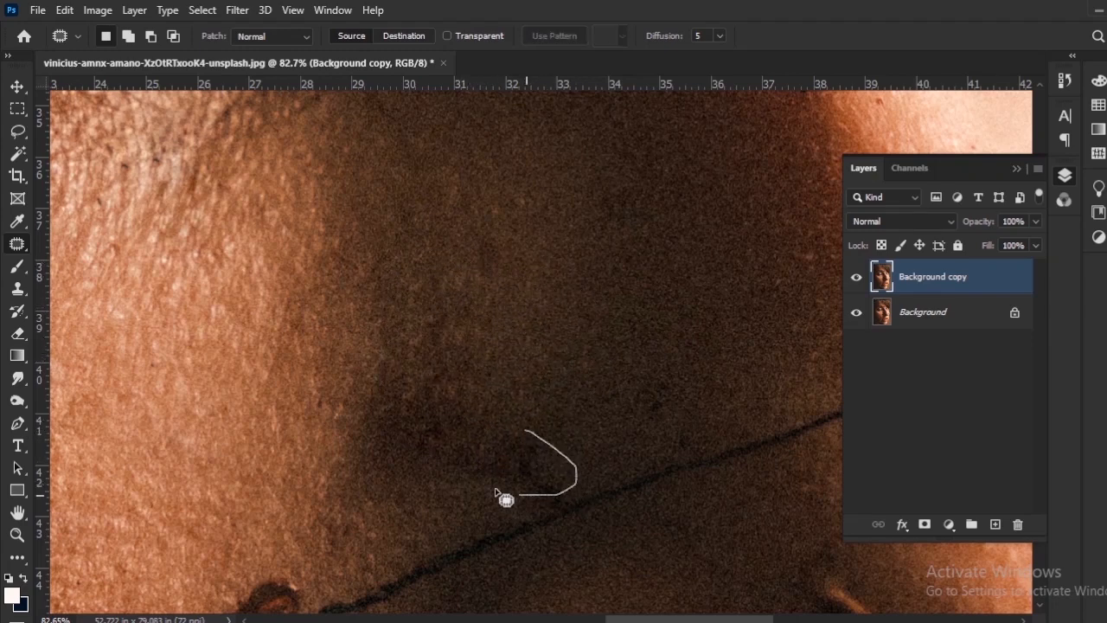
# Patch the leftover dark areas where the brown lump was, above the thin strand, with clean shaded skin.
pyautogui.moveTo(458, 403); pyautogui.dragTo(460, 401)
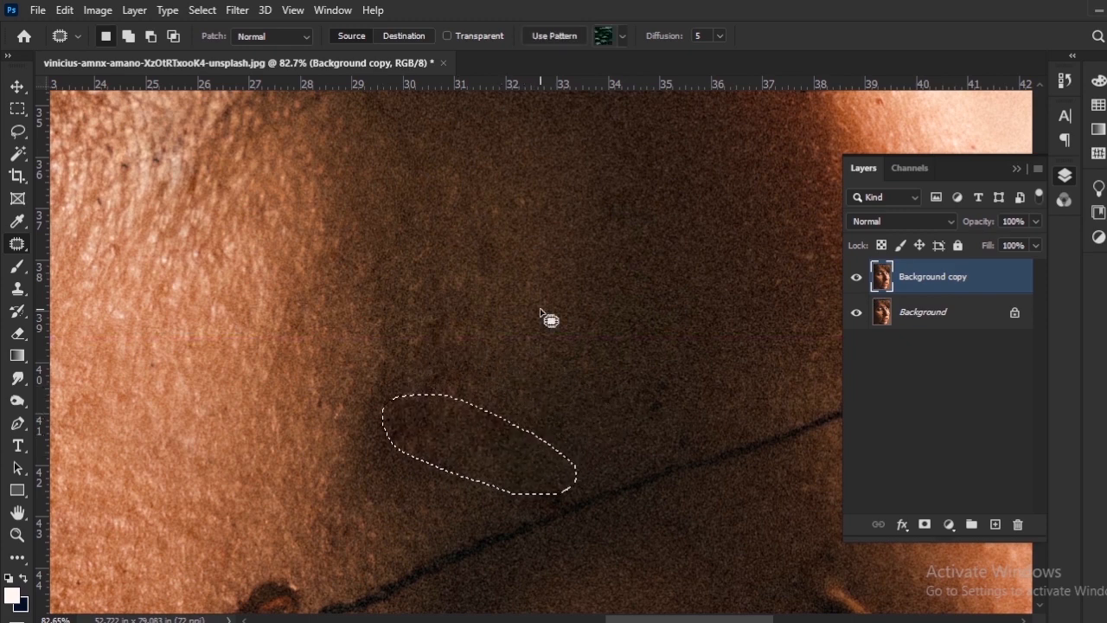
pyautogui.moveTo(508, 469); pyautogui.dragTo(507, 471)
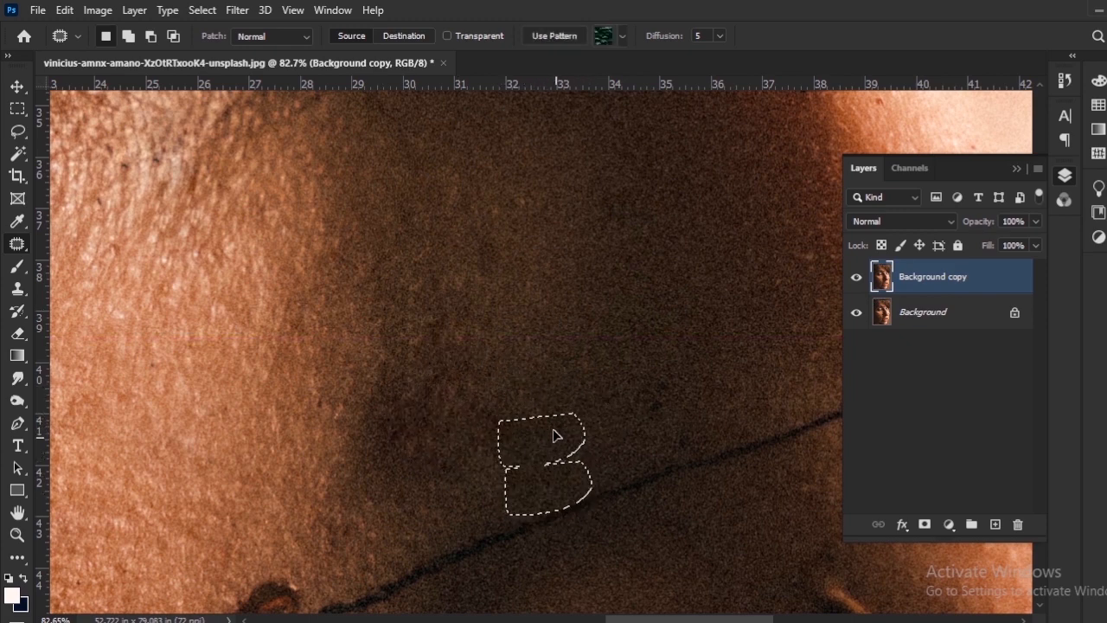
pyautogui.click(441, 500)
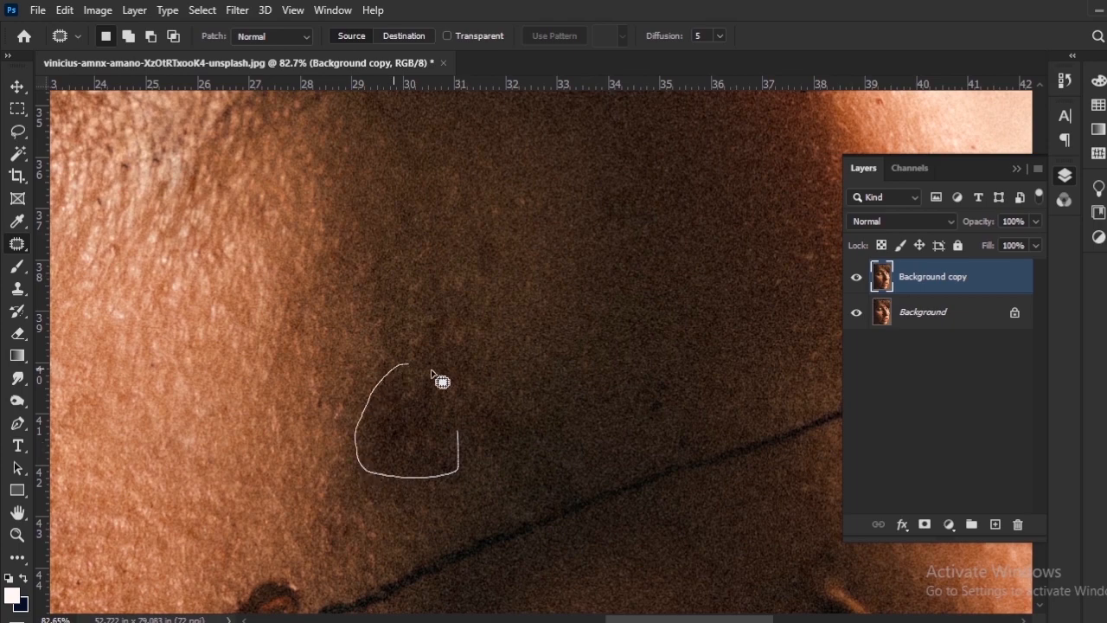
pyautogui.moveTo(435, 425); pyautogui.dragTo(435, 311)
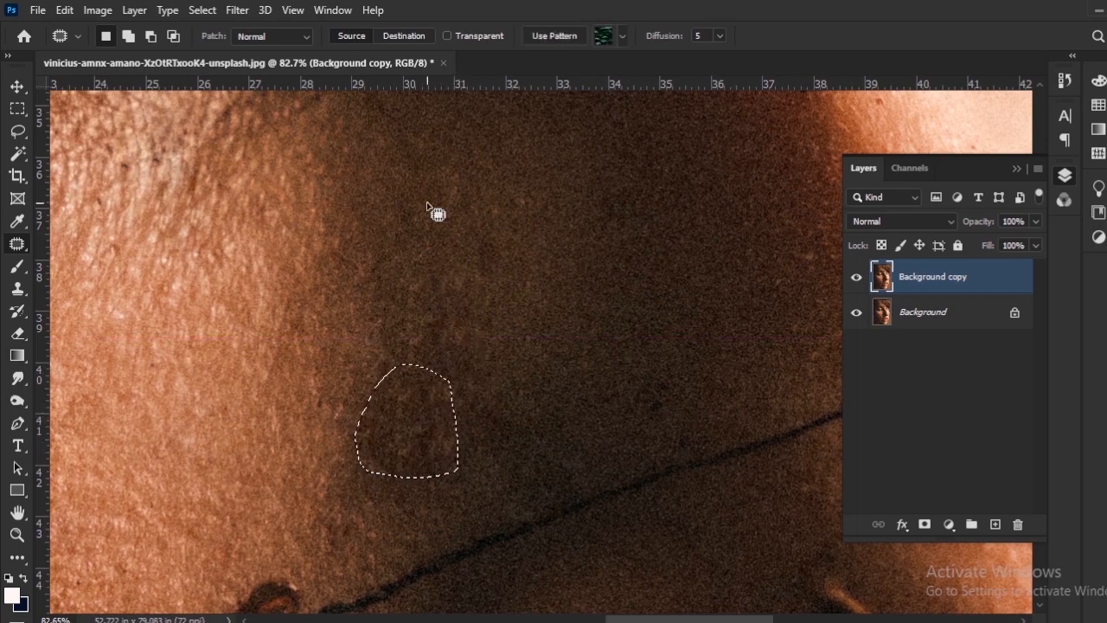
pyautogui.click(467, 402)
# Patch the dark specks in the shaded skin around the eye and eyebrow.
pyautogui.scroll(-1, 467, 424)
pyautogui.scroll(-5, 471, 423)
pyautogui.scroll(5, 476, 432)
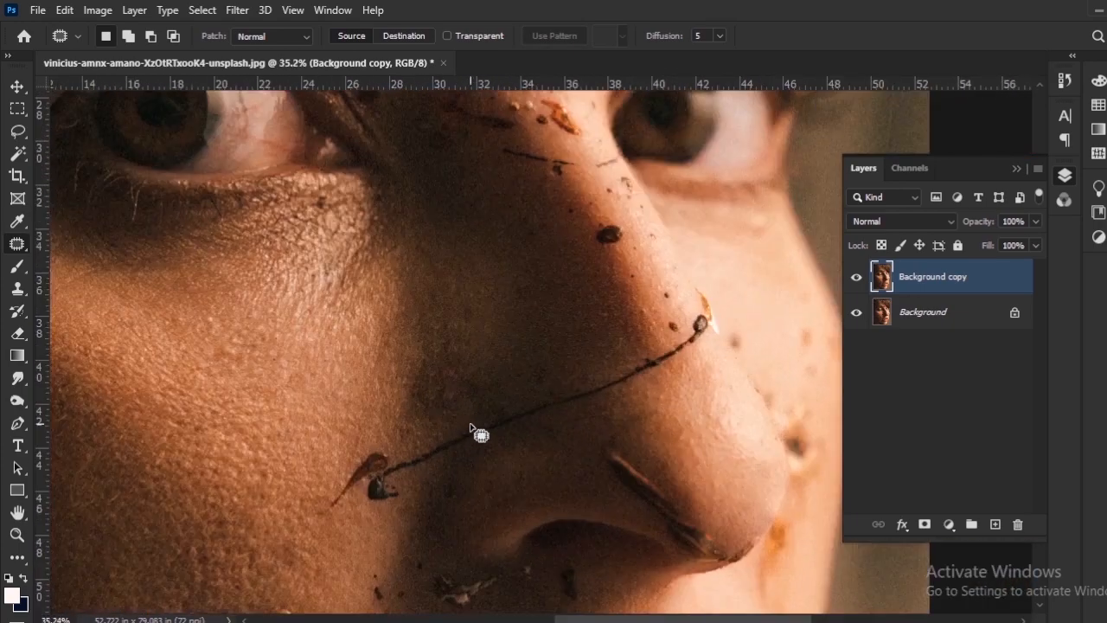
pyautogui.moveTo(448, 291)
pyautogui.mouseDown()
pyautogui.moveTo(449, 519)
pyautogui.moveTo(519, 571)
pyautogui.mouseUp()
pyautogui.scroll(6, 379, 458)
pyautogui.moveTo(379, 456); pyautogui.dragTo(377, 454)
pyautogui.moveTo(376, 486)
pyautogui.mouseDown()
pyautogui.moveTo(415, 535)
pyautogui.moveTo(335, 518)
pyautogui.moveTo(348, 591)
pyautogui.mouseUp()
pyautogui.moveTo(350, 439); pyautogui.dragTo(389, 420)
pyautogui.moveTo(413, 407)
pyautogui.mouseDown()
pyautogui.moveTo(416, 394)
pyautogui.moveTo(457, 419)
pyautogui.mouseUp()
pyautogui.moveTo(566, 441)
pyautogui.mouseDown()
pyautogui.moveTo(556, 422)
pyautogui.moveTo(548, 463)
pyautogui.mouseUp()
pyautogui.click(521, 472)
# Patch the dark spot just below the eyebrow with clean eyelid skin.
pyautogui.moveTo(303, 411); pyautogui.dragTo(492, 552)
pyautogui.moveTo(431, 455); pyautogui.dragTo(424, 460)
pyautogui.moveTo(437, 471); pyautogui.dragTo(469, 453)
pyautogui.click(521, 476)
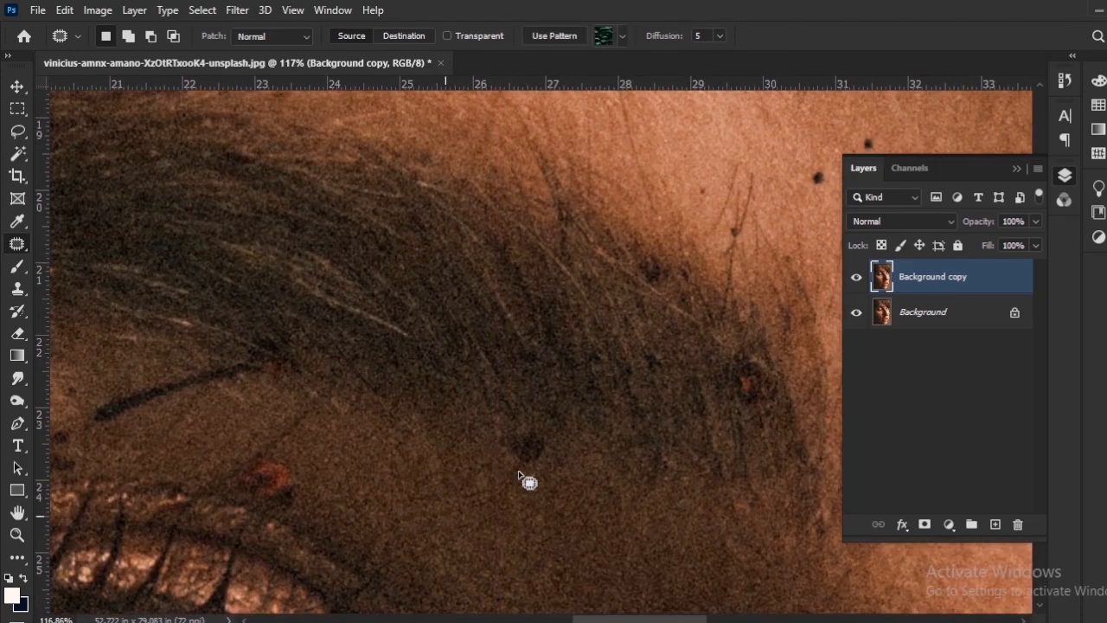
pyautogui.moveTo(522, 505); pyautogui.dragTo(499, 562)
pyautogui.moveTo(487, 469); pyautogui.dragTo(475, 483)
pyautogui.moveTo(507, 507); pyautogui.dragTo(543, 539)
# Patch the dark line, the reddish spot and the nearby specks between the eyebrow and the upper eyelid.
pyautogui.moveTo(328, 581); pyautogui.dragTo(494, 472)
pyautogui.moveTo(435, 428)
pyautogui.mouseDown()
pyautogui.moveTo(418, 412)
pyautogui.moveTo(424, 443)
pyautogui.mouseUp()
pyautogui.hotkey('ctrl', 'd')
pyautogui.moveTo(418, 430); pyautogui.dragTo(548, 523)
pyautogui.moveTo(593, 410)
pyautogui.mouseDown()
pyautogui.moveTo(366, 448)
pyautogui.moveTo(547, 385)
pyautogui.mouseUp()
pyautogui.moveTo(497, 436); pyautogui.dragTo(558, 394)
pyautogui.hotkey('ctrl', 'd')
pyautogui.moveTo(351, 346); pyautogui.dragTo(525, 345)
pyautogui.moveTo(415, 386)
pyautogui.mouseDown()
pyautogui.moveTo(477, 435)
pyautogui.moveTo(491, 406)
pyautogui.mouseUp()
pyautogui.hotkey('ctrl', 'd')
pyautogui.moveTo(521, 448)
pyautogui.mouseDown()
pyautogui.moveTo(495, 482)
pyautogui.moveTo(518, 472)
pyautogui.mouseUp()
pyautogui.hotkey('ctrl', 'd')
# Patch another dark speck in the shaded skin around the eyebrow.
pyautogui.scroll(-3, 519, 472)
pyautogui.scroll(-5, 518, 472)
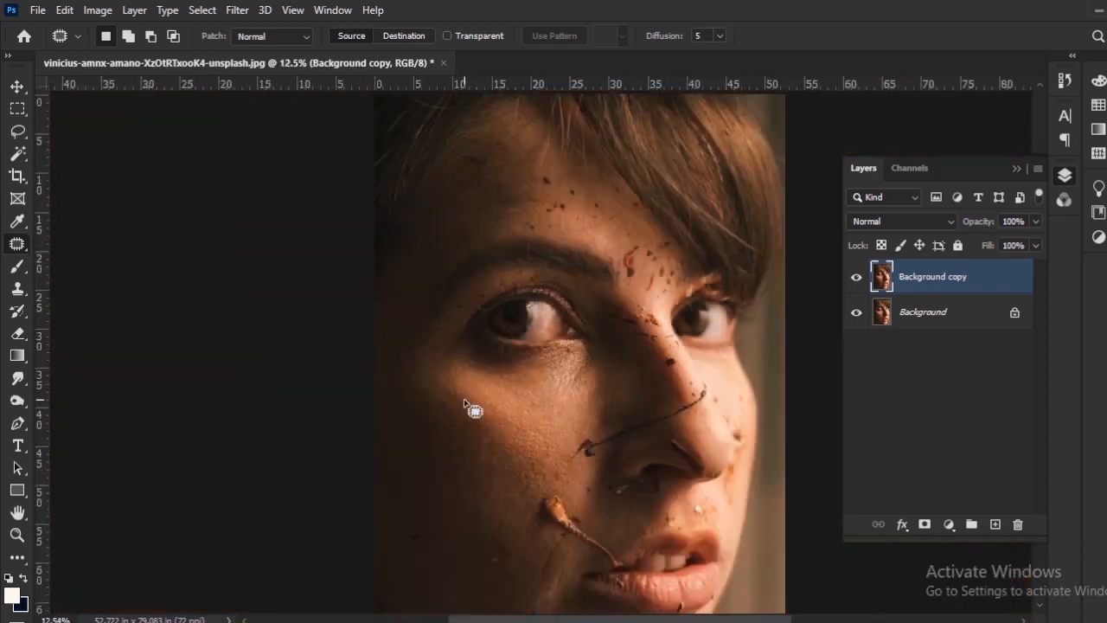
pyautogui.scroll(6, 469, 407)
pyautogui.moveTo(412, 447); pyautogui.dragTo(467, 448)
pyautogui.hotkey('ctrl', 'd')
pyautogui.moveTo(483, 371)
pyautogui.mouseDown()
pyautogui.moveTo(476, 381)
pyautogui.moveTo(508, 369)
pyautogui.moveTo(301, 462)
pyautogui.mouseUp()
pyautogui.hotkey('ctrl', 'd')
# Patch the small dark spots on the skin between the middle of the eyebrow and the eyelashes.
pyautogui.scroll(2, 455, 366)
pyautogui.moveTo(463, 381); pyautogui.dragTo(446, 390)
pyautogui.hotkey('ctrl', 'd')
pyautogui.moveTo(552, 333); pyautogui.dragTo(298, 424)
pyautogui.moveTo(348, 365); pyautogui.dragTo(358, 398)
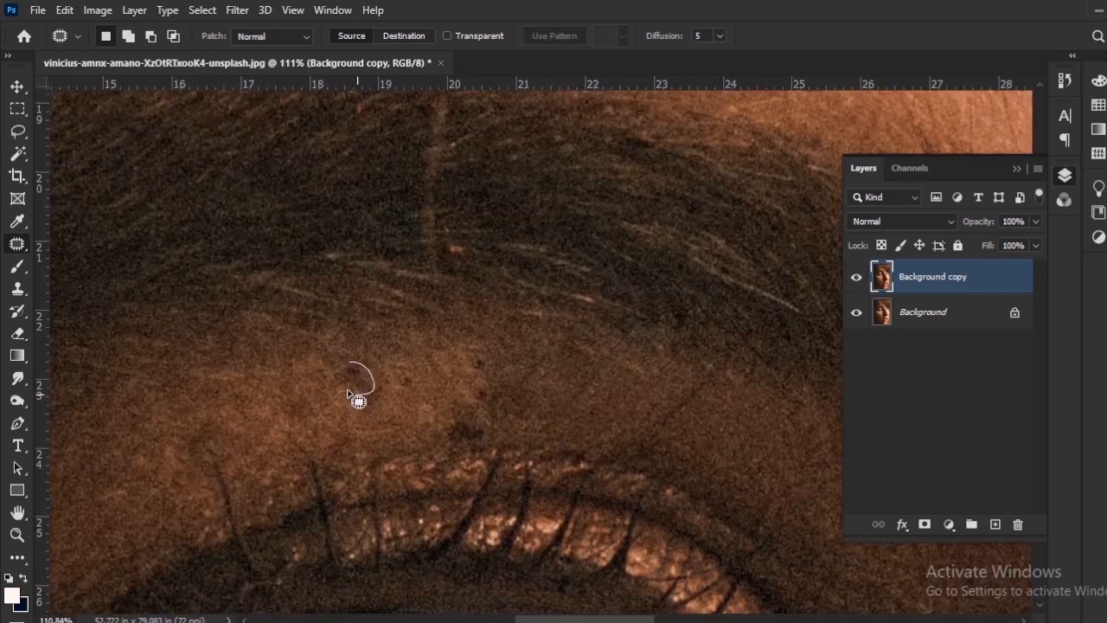
pyautogui.moveTo(471, 415); pyautogui.dragTo(403, 375)
pyautogui.moveTo(396, 371)
pyautogui.mouseDown()
pyautogui.moveTo(395, 424)
pyautogui.moveTo(361, 383)
pyautogui.mouseUp()
pyautogui.hotkey('ctrl', 'd')
# Patch the reddish spot in the inner end of the eyebrow with neighbouring brow hair.
pyautogui.moveTo(778, 467); pyautogui.dragTo(137, 294)
pyautogui.scroll(2, 434, 169)
pyautogui.moveTo(434, 168)
pyautogui.mouseDown()
pyautogui.moveTo(354, 331)
pyautogui.moveTo(380, 452)
pyautogui.mouseUp()
pyautogui.moveTo(364, 386)
pyautogui.mouseDown()
pyautogui.moveTo(308, 447)
pyautogui.moveTo(361, 383)
pyautogui.mouseUp()
pyautogui.moveTo(356, 421); pyautogui.dragTo(303, 423)
pyautogui.hotkey('ctrl', 'd')
# Patch another dark mark in the inner part of the eyebrow with neighbouring brow texture.
pyautogui.scroll(-1, 296, 421)
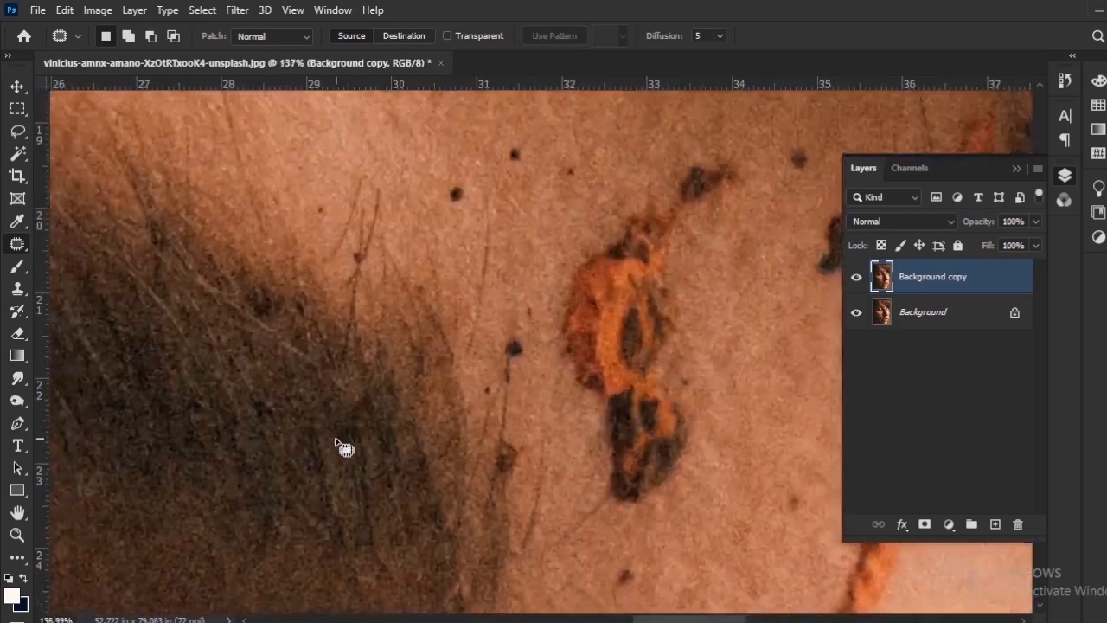
pyautogui.scroll(3, 335, 439)
pyautogui.moveTo(371, 417); pyautogui.dragTo(361, 419)
pyautogui.moveTo(350, 463); pyautogui.dragTo(303, 458)
pyautogui.hotkey('ctrl', 'd')
# Patch a small dark spot on the skin above the inner end of the eyebrow.
pyautogui.moveTo(169, 270); pyautogui.dragTo(363, 422)
pyautogui.moveTo(450, 417)
pyautogui.mouseDown()
pyautogui.moveTo(484, 467)
pyautogui.moveTo(454, 422)
pyautogui.moveTo(467, 429)
pyautogui.mouseUp()
pyautogui.scroll(-5, 529, 427)
pyautogui.scroll(7, 553, 398)
pyautogui.moveTo(472, 432); pyautogui.dragTo(474, 405)
pyautogui.hotkey('ctrl', 'd')
# Patch the next dark spot on the forehead skin near the inner end of the eyebrow.
pyautogui.moveTo(584, 346); pyautogui.dragTo(468, 445)
pyautogui.moveTo(467, 423); pyautogui.dragTo(474, 425)
pyautogui.moveTo(479, 450); pyautogui.dragTo(477, 406)
pyautogui.hotkey('ctrl', 'd')
# Outline the tiny dark speck on the lower forehead above the orange streak and patch it with clean skin.
pyautogui.moveTo(597, 480); pyautogui.dragTo(465, 434)
pyautogui.moveTo(462, 438); pyautogui.dragTo(488, 489)
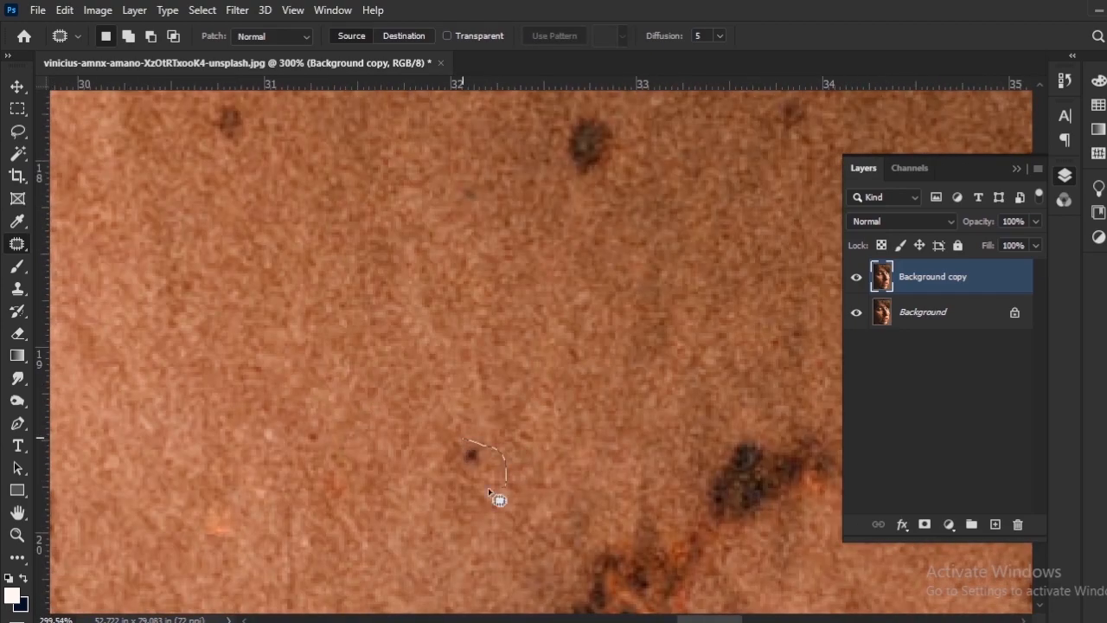
pyautogui.moveTo(476, 451); pyautogui.dragTo(481, 409)
pyautogui.hotkey('ctrl', 'd')
# Outline the irregular dark mark between the eyebrows, beside the long thin hairs, and patch it with clean skin.
pyautogui.moveTo(825, 447); pyautogui.dragTo(553, 309)
pyautogui.moveTo(761, 291); pyautogui.dragTo(559, 335)
pyautogui.moveTo(486, 291); pyautogui.dragTo(493, 284)
pyautogui.moveTo(601, 448); pyautogui.dragTo(496, 301)
pyautogui.moveTo(499, 292); pyautogui.dragTo(529, 323)
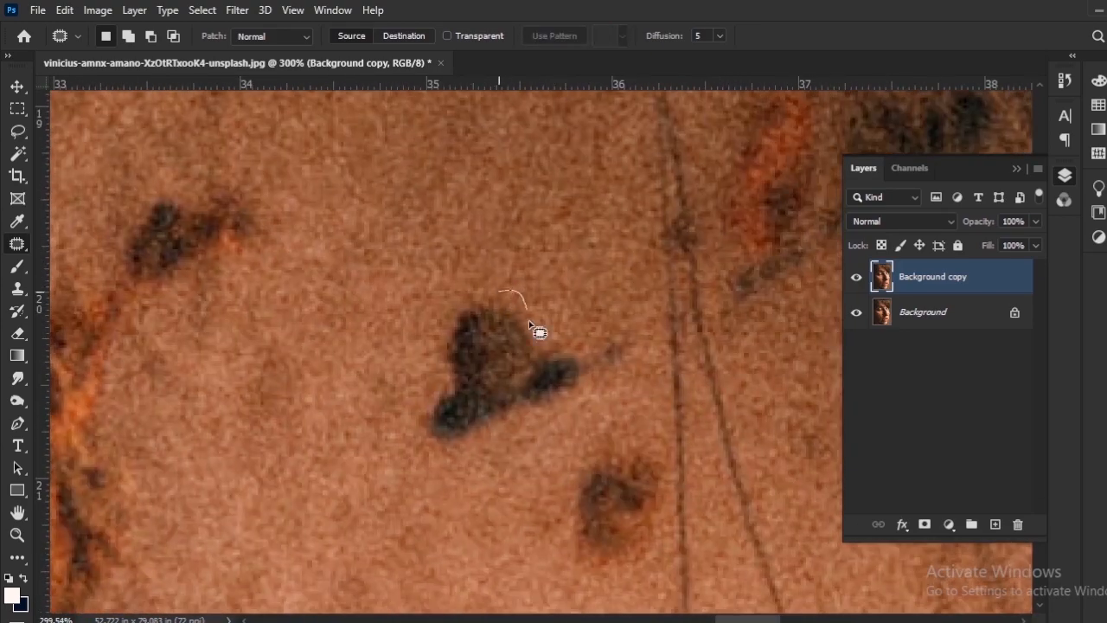
pyautogui.moveTo(437, 425); pyautogui.dragTo(499, 291)
pyautogui.moveTo(502, 355)
pyautogui.mouseDown()
pyautogui.moveTo(419, 301)
pyautogui.moveTo(426, 319)
pyautogui.mouseUp()
pyautogui.hotkey('ctrl', 'd')
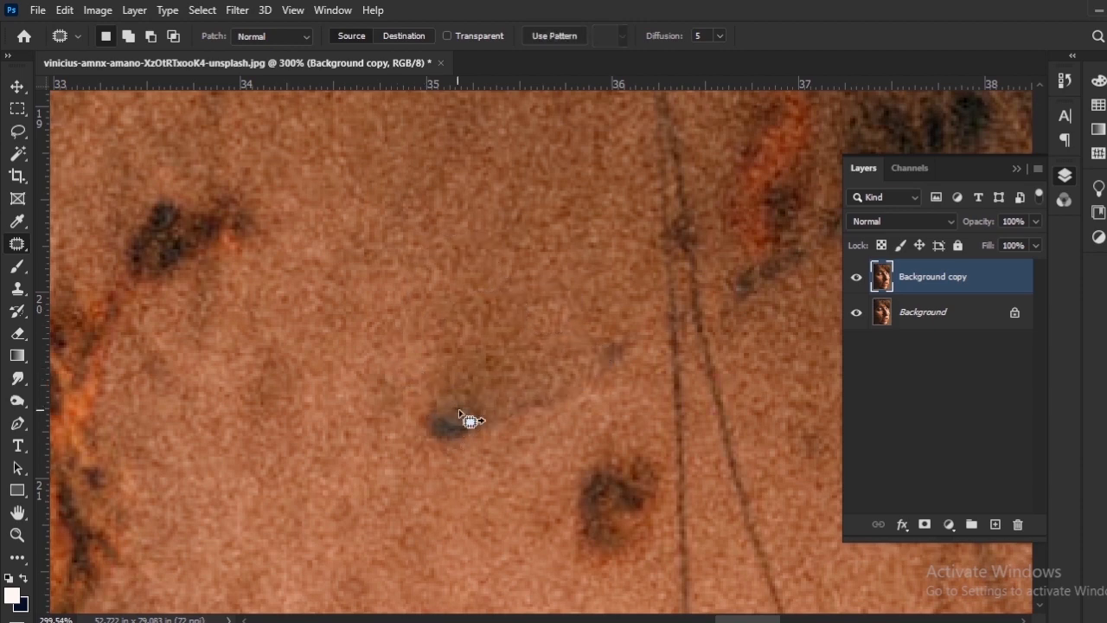
# Outline the small dark smudge on the skin between the eyebrows and patch it with clean skin.
pyautogui.moveTo(460, 411); pyautogui.dragTo(467, 415)
pyautogui.moveTo(454, 421); pyautogui.dragTo(424, 486)
pyautogui.hotkey('ctrl', 'd')
# Patch the ring-shaped dark spot beside the long thin hairs, including its orange-tinted remnant, with clean skin.
pyautogui.moveTo(615, 441); pyautogui.dragTo(610, 438)
pyautogui.moveTo(598, 497)
pyautogui.mouseDown()
pyautogui.moveTo(555, 489)
pyautogui.moveTo(497, 455)
pyautogui.mouseUp()
pyautogui.hotkey('ctrl', 'd')
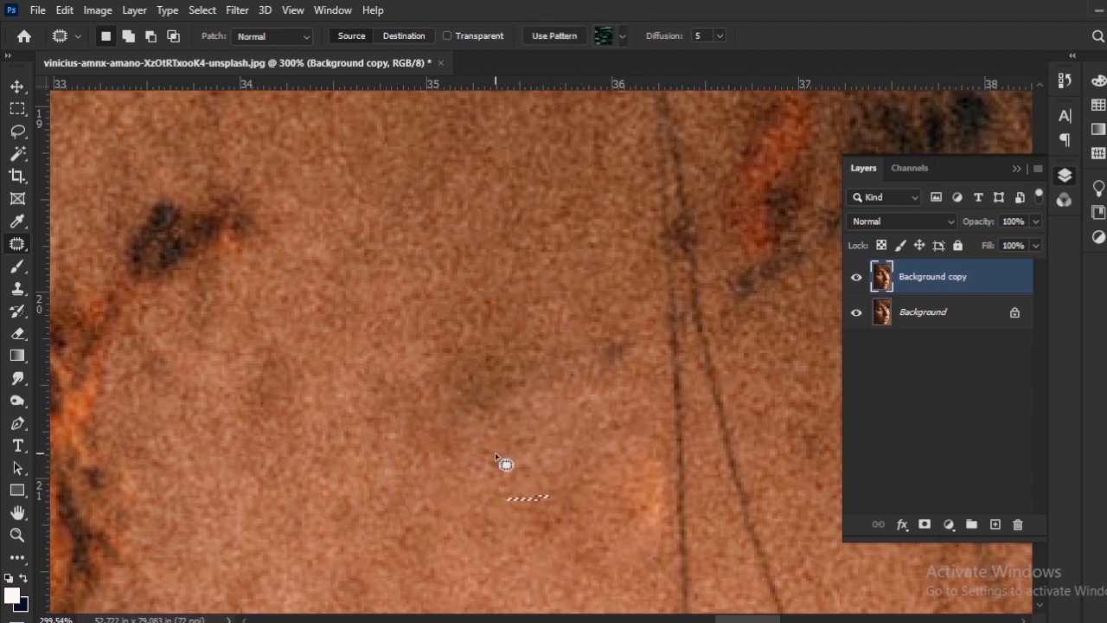
pyautogui.moveTo(620, 426); pyautogui.dragTo(611, 294)
pyautogui.moveTo(597, 377); pyautogui.dragTo(605, 363)
pyautogui.hotkey('ctrl', 'd')
# Patch the black-and-orange mark just above the large orange debris between the eyebrows, including the remnants at its edge.
pyautogui.moveTo(636, 370)
pyautogui.mouseDown()
pyautogui.moveTo(513, 334)
pyautogui.moveTo(816, 560)
pyautogui.mouseUp()
pyautogui.moveTo(503, 285)
pyautogui.mouseDown()
pyautogui.moveTo(472, 386)
pyautogui.moveTo(493, 280)
pyautogui.mouseUp()
pyautogui.moveTo(476, 330); pyautogui.dragTo(560, 384)
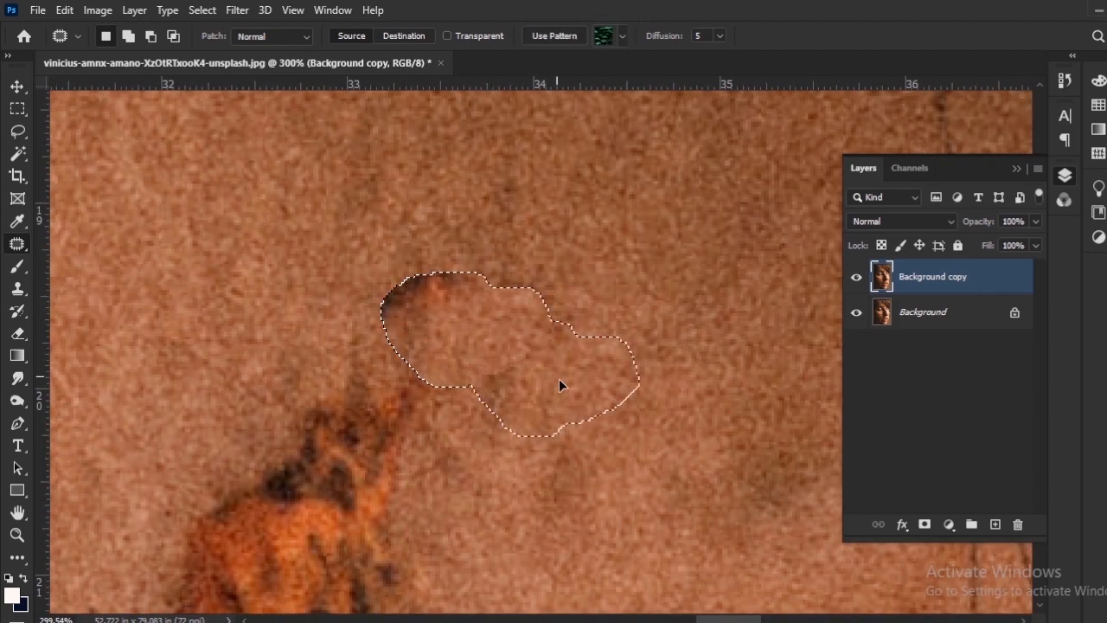
pyautogui.moveTo(514, 259)
pyautogui.mouseDown()
pyautogui.moveTo(417, 258)
pyautogui.moveTo(392, 300)
pyautogui.mouseUp()
pyautogui.hotkey('ctrl', 'd')
# Outline the large orange-and-black debris between the eyebrows and patch it with the clean skin beside it.
pyautogui.scroll(-3, 394, 346)
pyautogui.moveTo(372, 485)
pyautogui.mouseDown()
pyautogui.moveTo(573, 413)
pyautogui.moveTo(593, 329)
pyautogui.moveTo(578, 303)
pyautogui.mouseUp()
pyautogui.scroll(-3, 578, 413)
pyautogui.moveTo(569, 226); pyautogui.dragTo(569, 266)
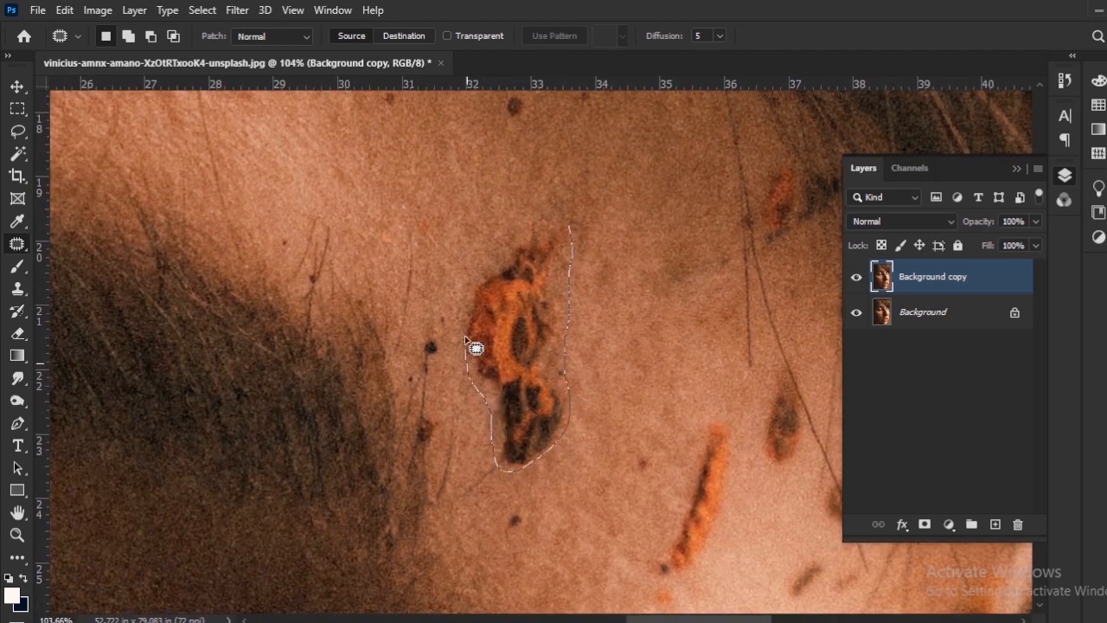
pyautogui.moveTo(545, 304); pyautogui.dragTo(631, 286)
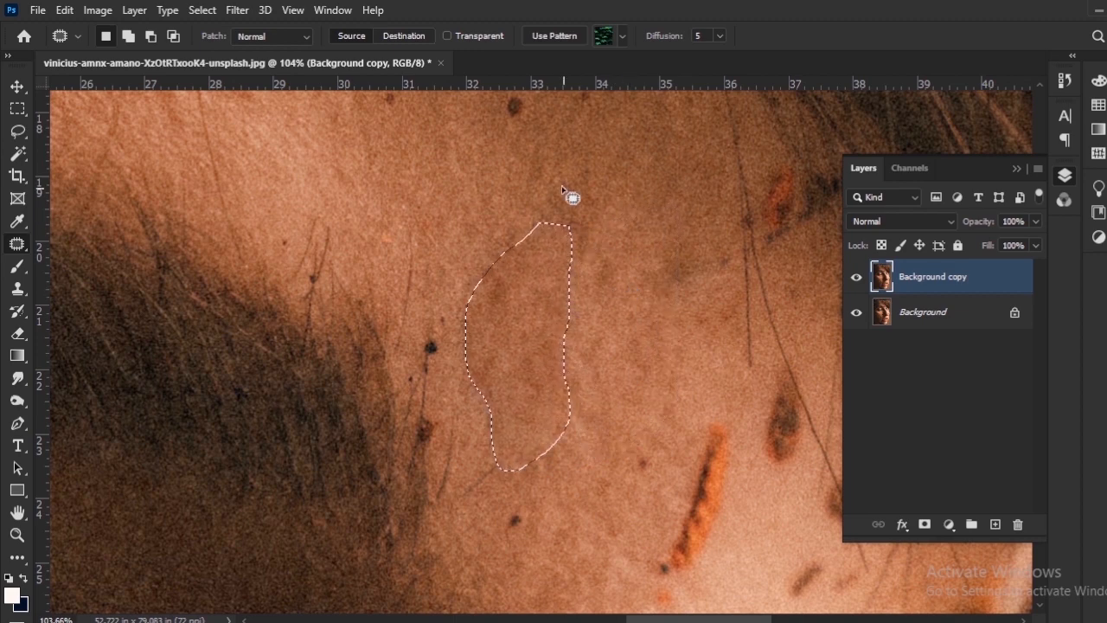
pyautogui.hotkey('ctrl', 'd')
# Patch the dark specks near the inner end of the eyebrow and the long orange streak on the upper nose bridge.
pyautogui.moveTo(487, 242); pyautogui.dragTo(486, 244)
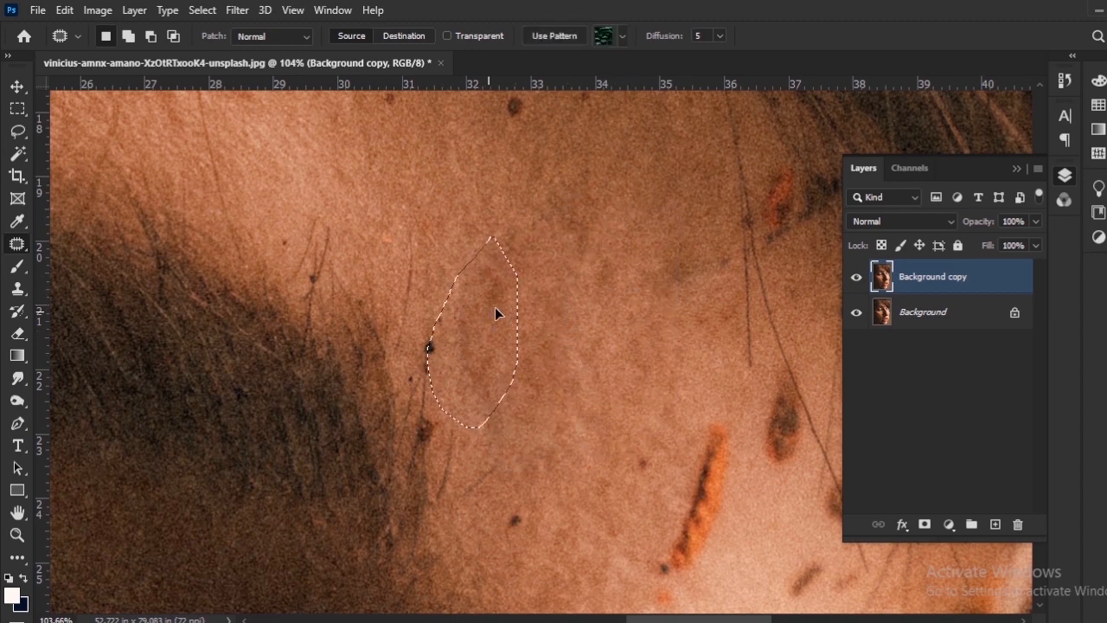
pyautogui.moveTo(427, 329); pyautogui.dragTo(439, 276)
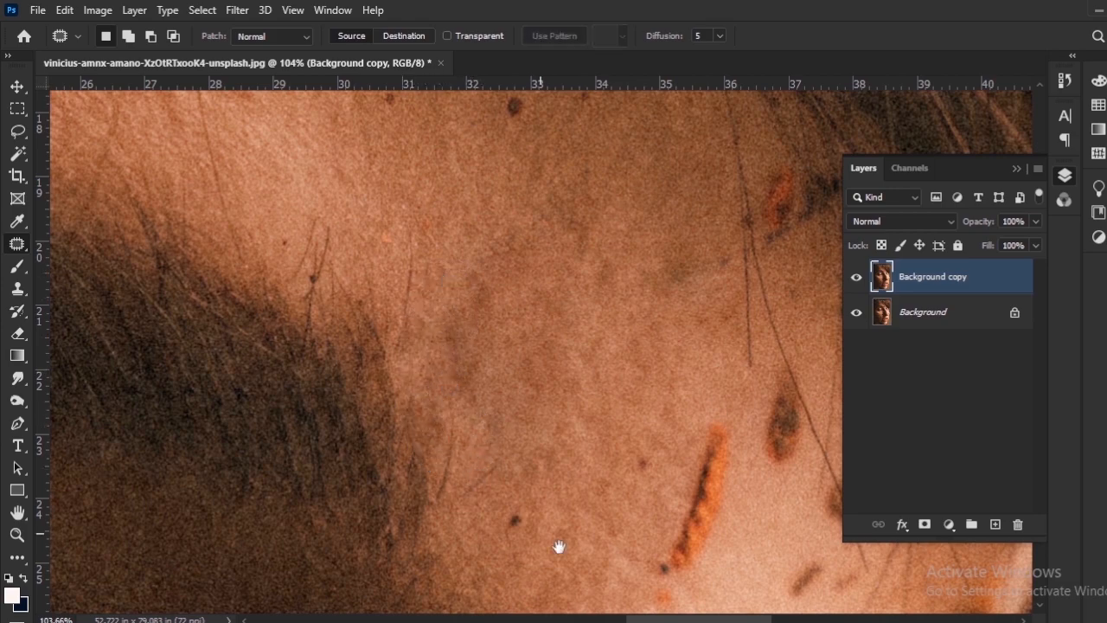
pyautogui.scroll(-3, 558, 546)
pyautogui.scroll(1, 544, 407)
pyautogui.moveTo(573, 287); pyautogui.dragTo(558, 290)
pyautogui.moveTo(541, 368); pyautogui.dragTo(506, 333)
pyautogui.hotkey('ctrl', 'd')
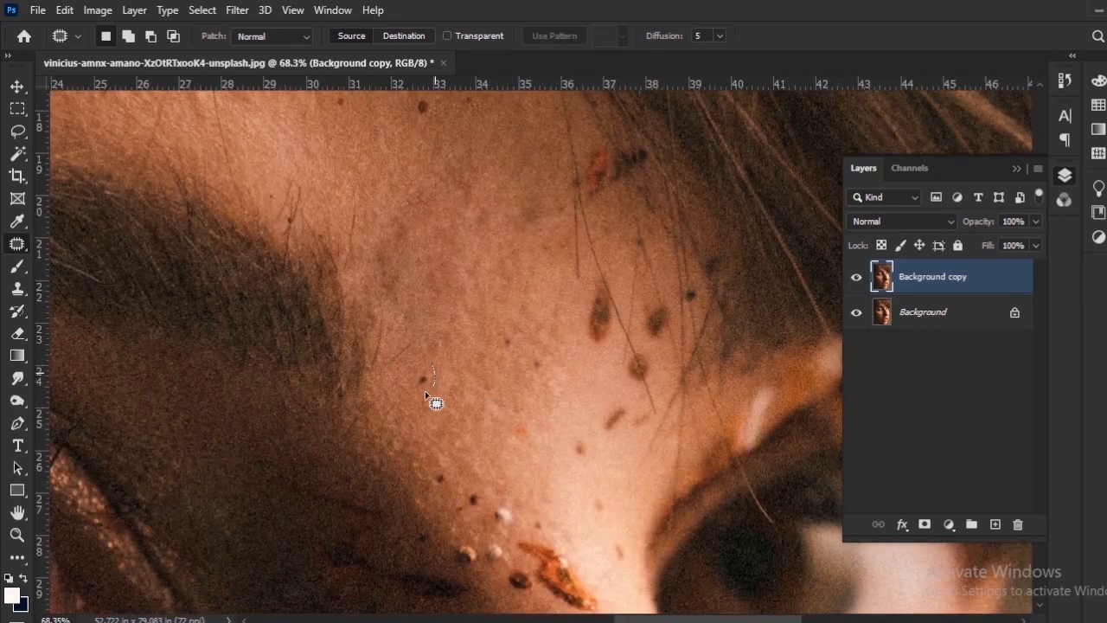
# Patch the small dark speck beside the eyebrow's inner end and the marks in the shadow below it.
pyautogui.scroll(3, 434, 389)
pyautogui.moveTo(444, 381)
pyautogui.mouseDown()
pyautogui.moveTo(415, 198)
pyautogui.moveTo(381, 95)
pyautogui.mouseUp()
pyautogui.moveTo(277, 350)
pyautogui.mouseDown()
pyautogui.moveTo(342, 371)
pyautogui.moveTo(275, 355)
pyautogui.mouseUp()
pyautogui.moveTo(347, 383)
pyautogui.mouseDown()
pyautogui.moveTo(345, 395)
pyautogui.moveTo(357, 346)
pyautogui.mouseUp()
pyautogui.hotkey('ctrl', 'd')
pyautogui.moveTo(432, 387); pyautogui.dragTo(540, 408)
pyautogui.moveTo(455, 423); pyautogui.dragTo(415, 380)
pyautogui.hotkey('ctrl', 'd')
# Patch further small marks one by one down the shaded side of the nose bridge.
pyautogui.moveTo(502, 553); pyautogui.dragTo(420, 389)
pyautogui.moveTo(421, 389)
pyautogui.mouseDown()
pyautogui.moveTo(435, 415)
pyautogui.moveTo(420, 391)
pyautogui.mouseUp()
pyautogui.moveTo(415, 393); pyautogui.dragTo(480, 370)
pyautogui.hotkey('ctrl', 'd')
pyautogui.moveTo(508, 439); pyautogui.dragTo(444, 386)
pyautogui.moveTo(480, 424); pyautogui.dragTo(522, 494)
pyautogui.hotkey('ctrl', 'd')
pyautogui.moveTo(481, 398)
pyautogui.mouseDown()
pyautogui.moveTo(434, 379)
pyautogui.moveTo(476, 387)
pyautogui.mouseUp()
pyautogui.scroll(-5, 519, 461)
pyautogui.scroll(5, 519, 461)
pyautogui.moveTo(384, 374)
pyautogui.mouseDown()
pyautogui.moveTo(360, 523)
pyautogui.moveTo(333, 414)
pyautogui.mouseUp()
pyautogui.moveTo(356, 446); pyautogui.dragTo(294, 330)
pyautogui.hotkey('ctrl', 'd')
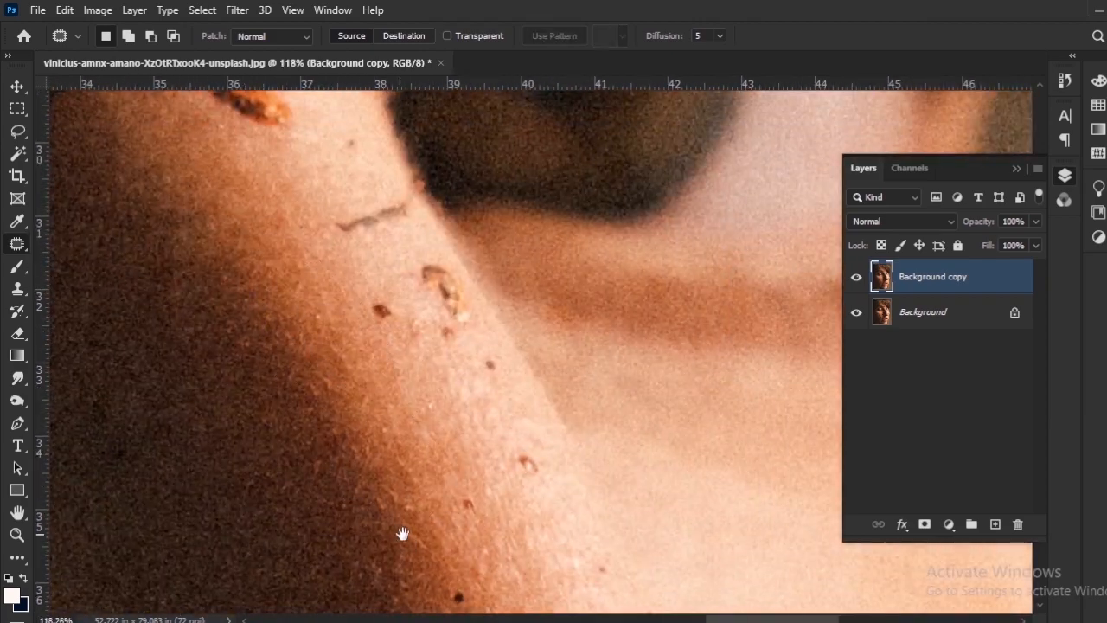
# Outline the long dark mark on the shaded side of the nose bridge and patch it with the shaded skin nearby.
pyautogui.scroll(-3, 420, 488)
pyautogui.scroll(-3, 419, 486)
pyautogui.scroll(3, 417, 469)
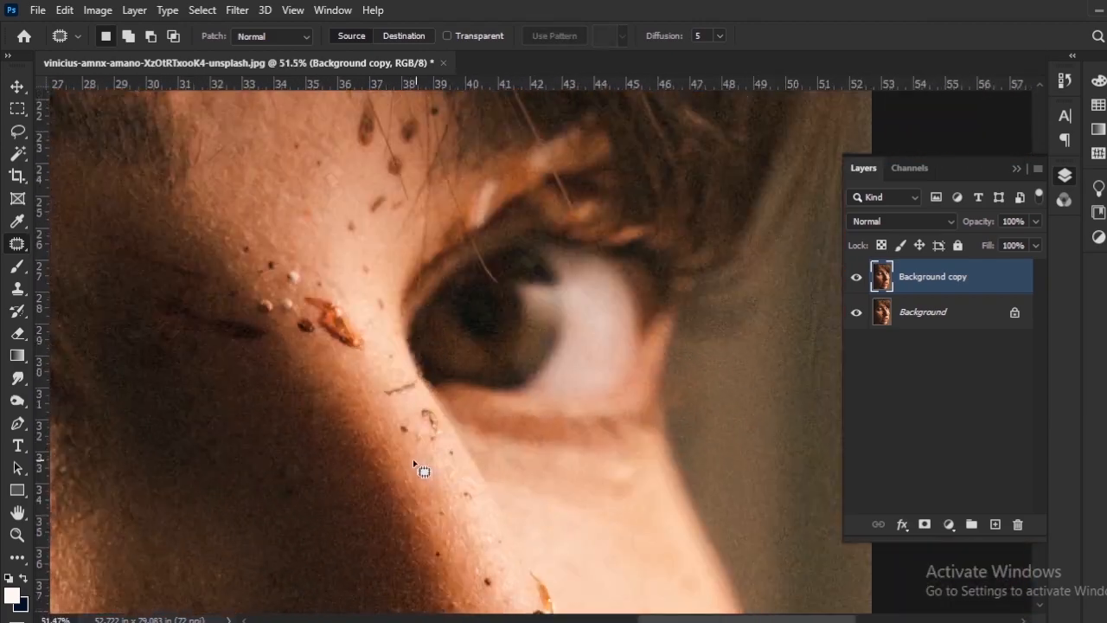
pyautogui.scroll(2, 346, 424)
pyautogui.moveTo(387, 381); pyautogui.dragTo(424, 581)
pyautogui.moveTo(360, 531); pyautogui.dragTo(420, 519)
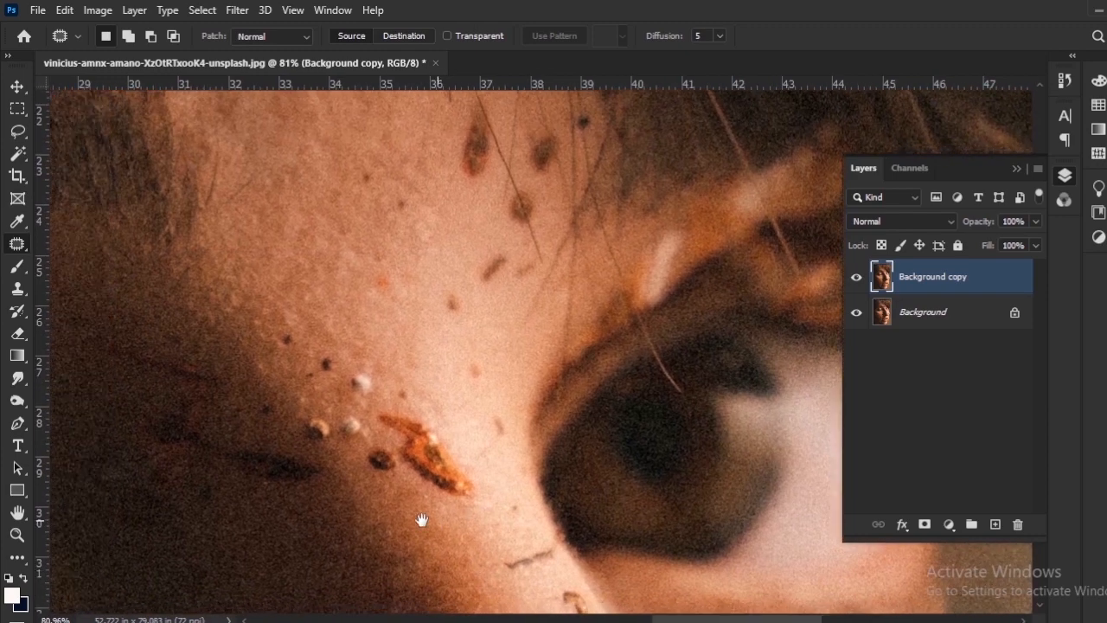
pyautogui.moveTo(281, 428); pyautogui.dragTo(399, 456)
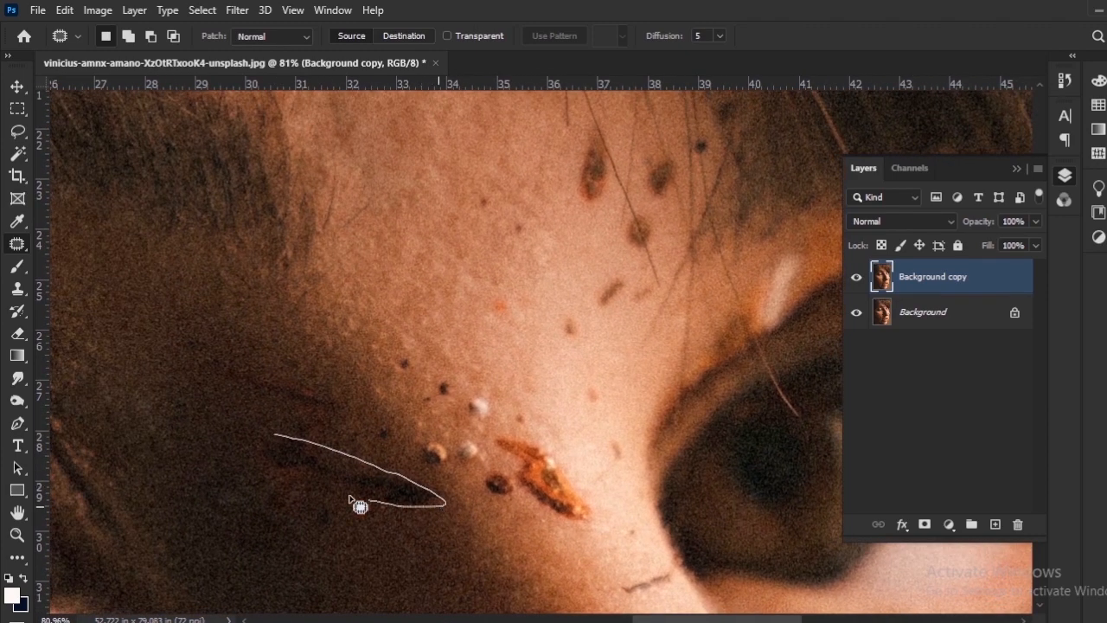
pyautogui.moveTo(265, 452); pyautogui.dragTo(270, 453)
pyautogui.moveTo(317, 487); pyautogui.dragTo(317, 515)
pyautogui.hotkey('ctrl', 'd')
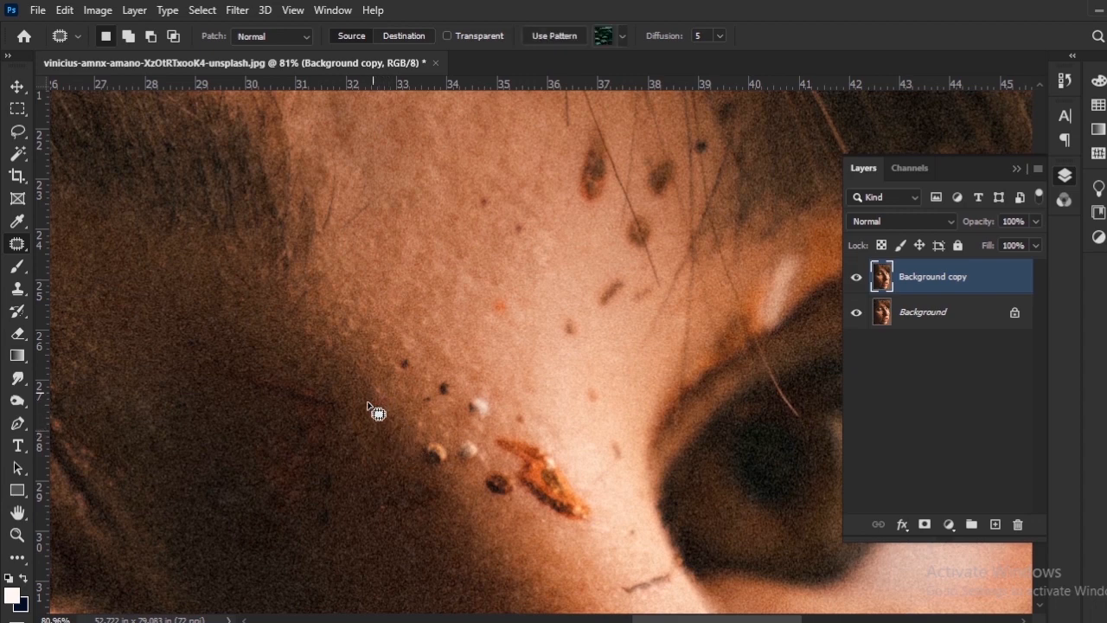
# Patch the faint reddish mark in the nose's shadow and the cluster of beads and dark specks beside the orange debris.
pyautogui.moveTo(220, 376); pyautogui.dragTo(217, 370)
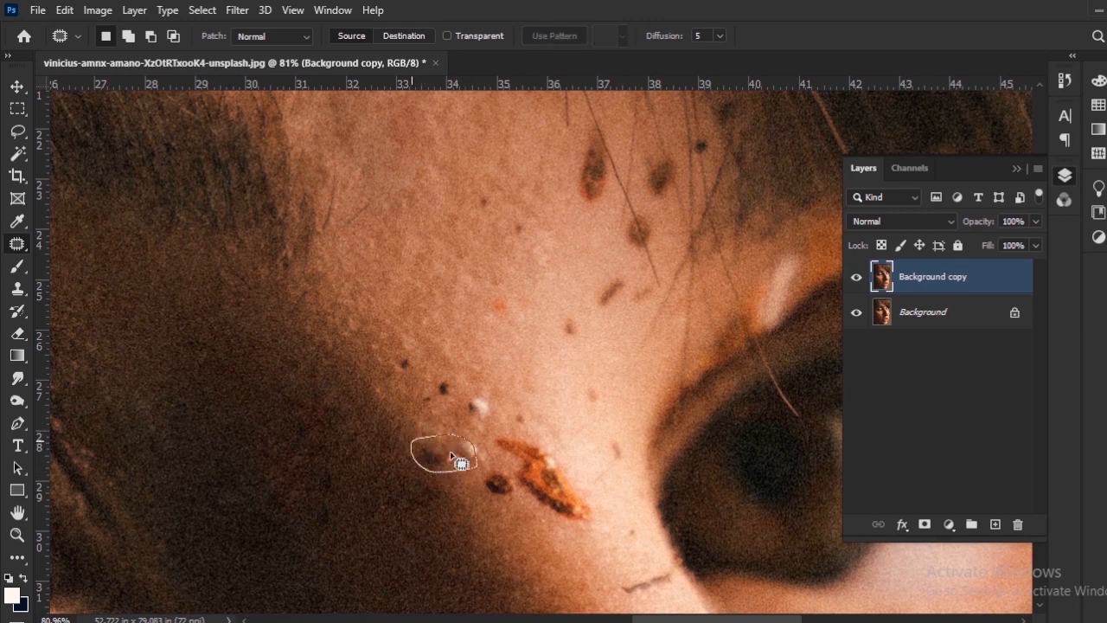
pyautogui.moveTo(468, 507); pyautogui.dragTo(469, 508)
pyautogui.moveTo(474, 427); pyautogui.dragTo(462, 398)
pyautogui.moveTo(478, 404); pyautogui.dragTo(469, 341)
pyautogui.hotkey('ctrl', 'd')
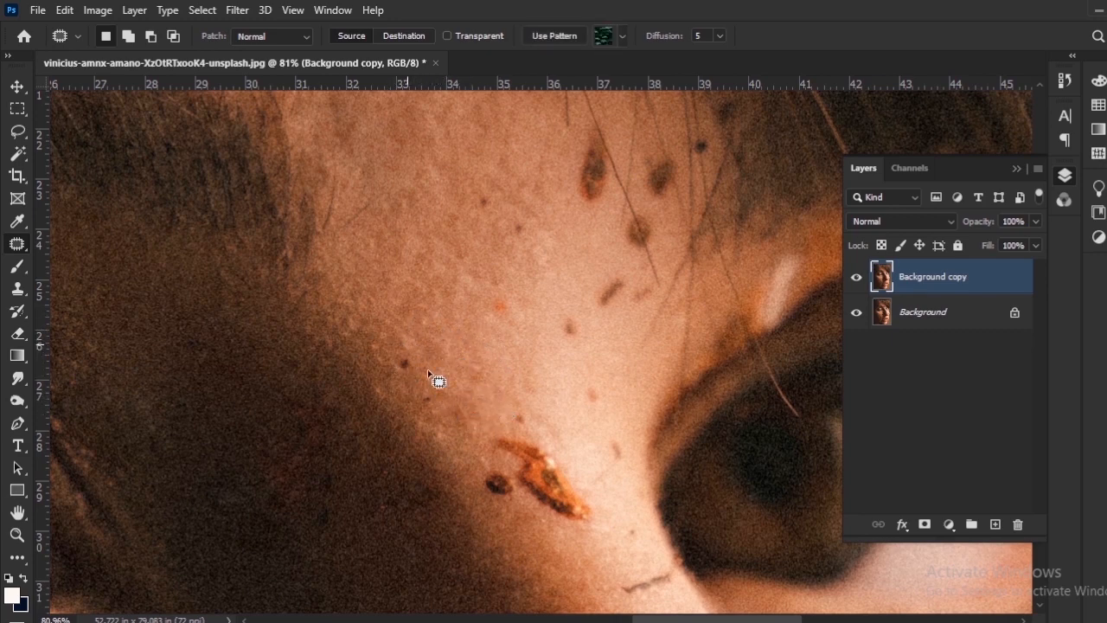
pyautogui.moveTo(409, 360); pyautogui.dragTo(444, 335)
pyautogui.hotkey('ctrl', 'd')
# Outline the orange debris and adjoining dark spot on the nose bridge together and patch them with clean skin.
pyautogui.moveTo(560, 464); pyautogui.dragTo(459, 399)
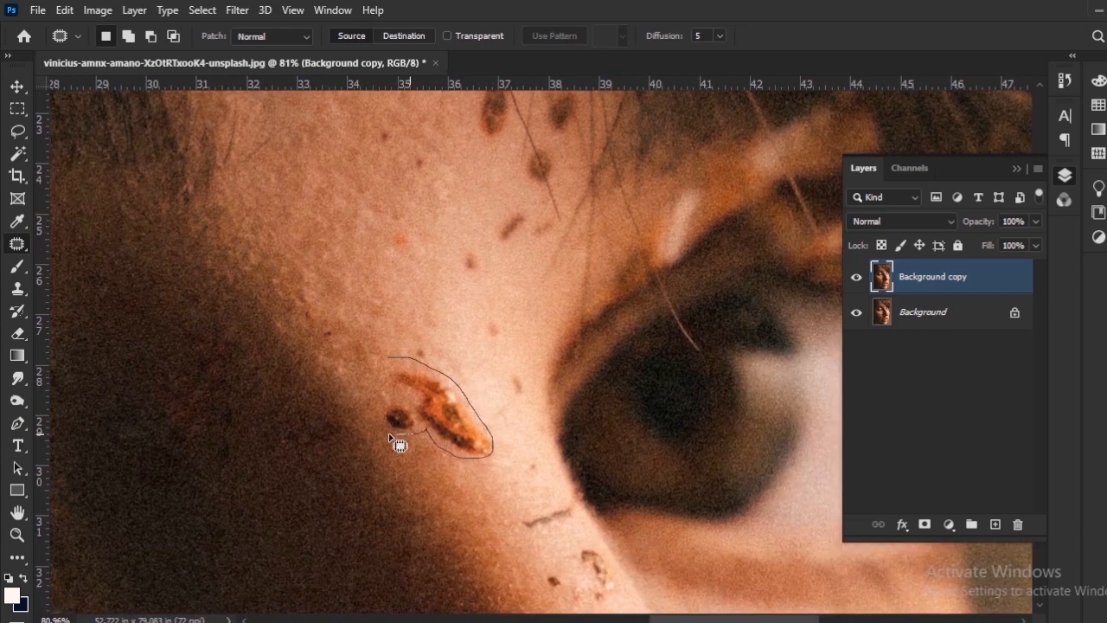
pyautogui.moveTo(393, 357); pyautogui.dragTo(396, 358)
pyautogui.moveTo(422, 406)
pyautogui.mouseDown()
pyautogui.moveTo(408, 453)
pyautogui.moveTo(380, 410)
pyautogui.moveTo(368, 428)
pyautogui.moveTo(450, 459)
pyautogui.moveTo(455, 477)
pyautogui.mouseUp()
pyautogui.hotkey('ctrl', 'd')
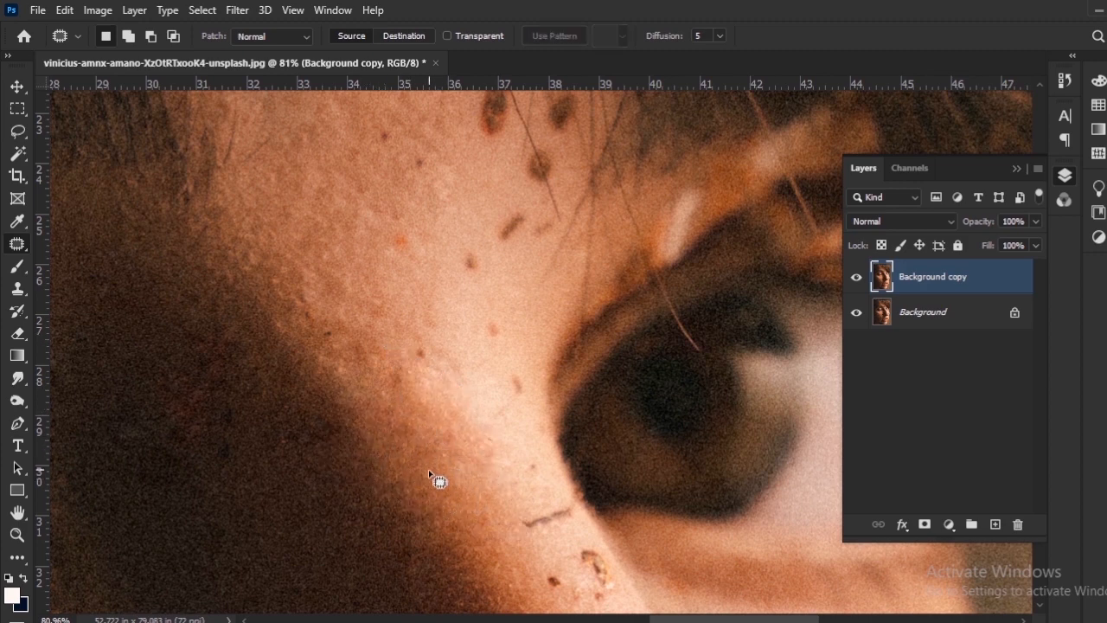
# Patch the small dark specks remaining on the nose bridge beside the inner corner of the eye.
pyautogui.scroll(2, 418, 454)
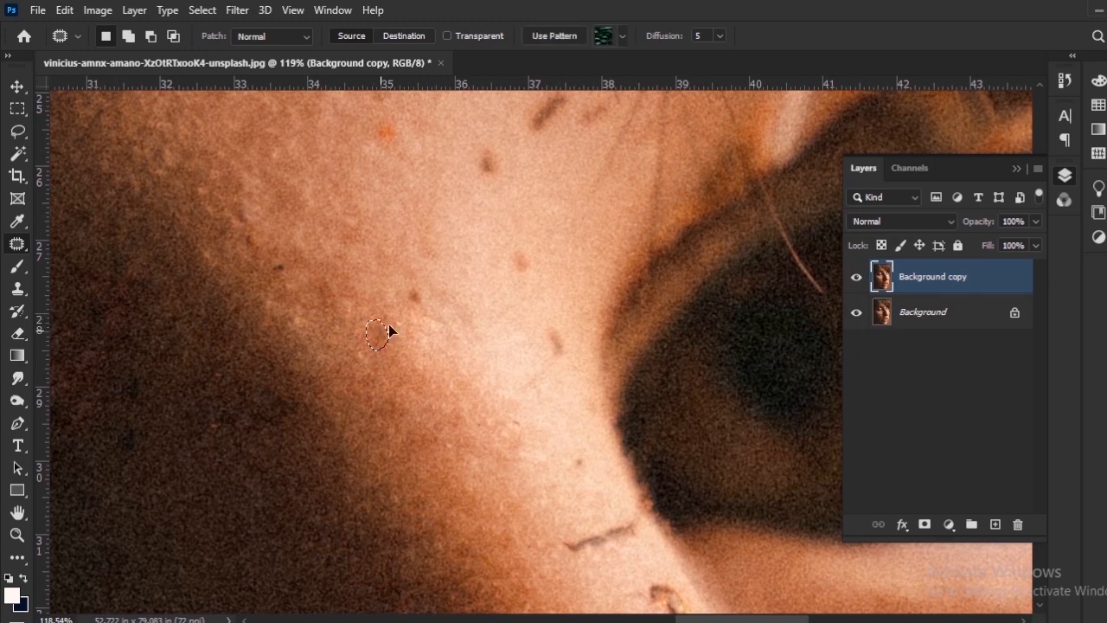
pyautogui.scroll(3, 424, 303)
pyautogui.moveTo(420, 401)
pyautogui.mouseDown()
pyautogui.moveTo(387, 378)
pyautogui.moveTo(424, 404)
pyautogui.moveTo(383, 407)
pyautogui.moveTo(413, 392)
pyautogui.moveTo(428, 421)
pyautogui.moveTo(420, 426)
pyautogui.moveTo(484, 331)
pyautogui.mouseUp()
pyautogui.scroll(4, 429, 370)
pyautogui.hscroll(2, 430, 370)
pyautogui.hotkey('ctrl', 'd')
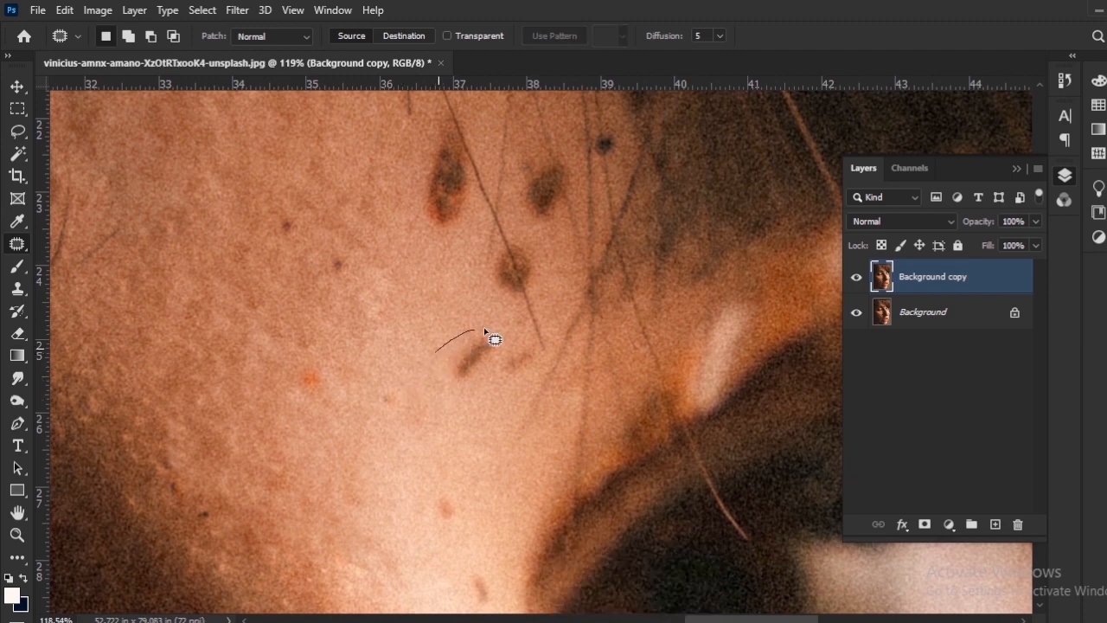
# Patch the oblong brown mark above the inner eye corner and the fainter mark next to it.
pyautogui.moveTo(464, 394)
pyautogui.mouseDown()
pyautogui.moveTo(436, 355)
pyautogui.moveTo(464, 409)
pyautogui.mouseUp()
pyautogui.hotkey('ctrl', 'd')
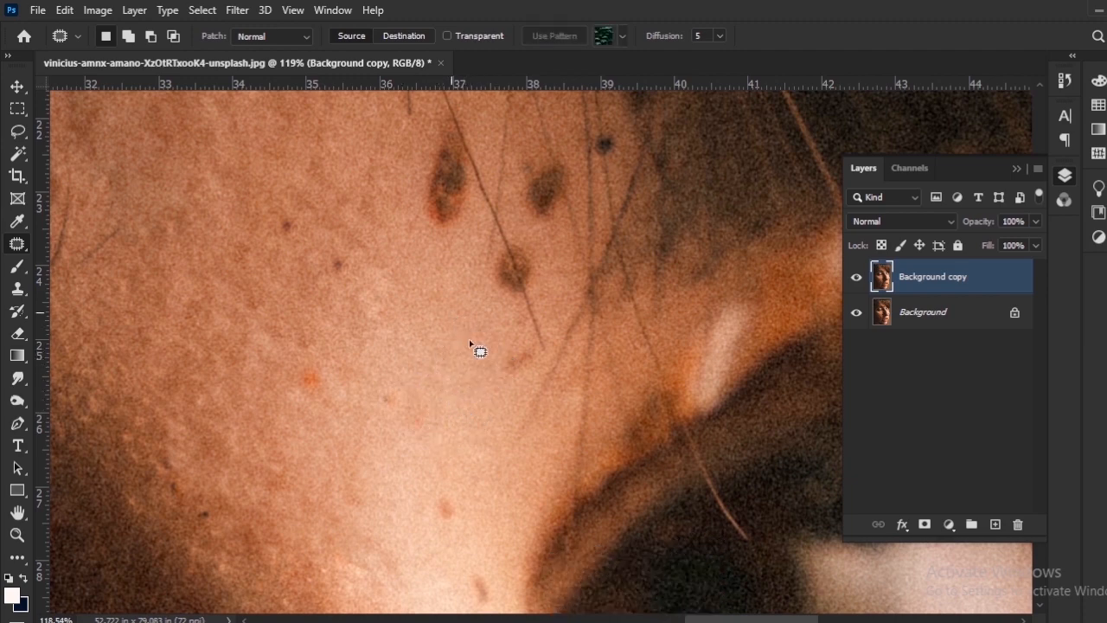
pyautogui.moveTo(519, 352)
pyautogui.mouseDown()
pyautogui.moveTo(483, 429)
pyautogui.moveTo(421, 420)
pyautogui.mouseUp()
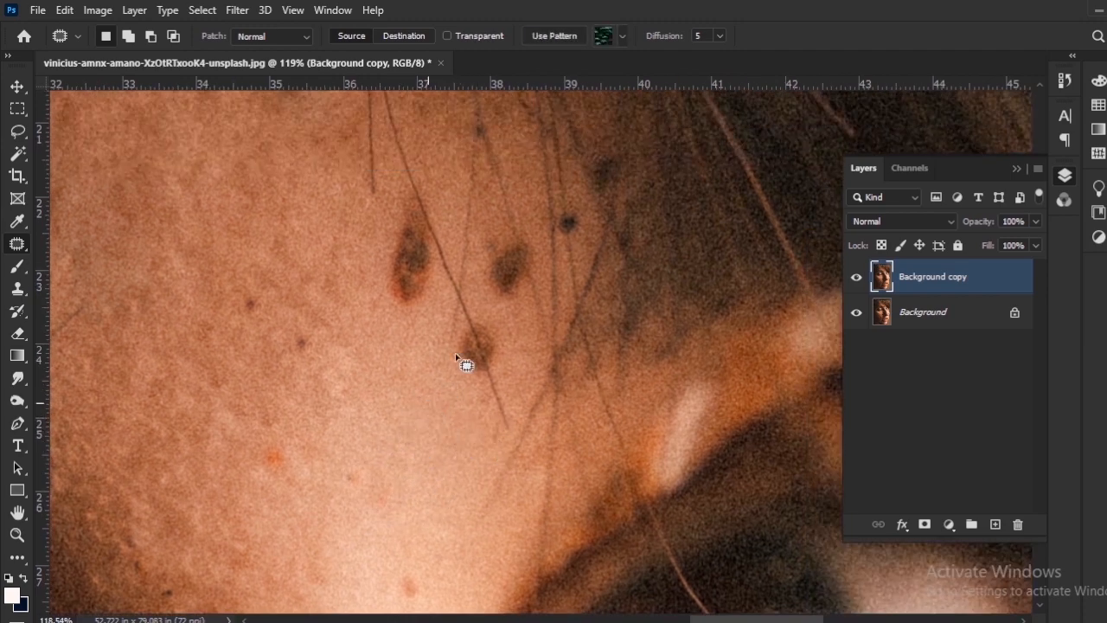
pyautogui.hotkey('ctrl', 'd')
# Patch the brown spot crossed by the long thin hair above the inner eye corner.
pyautogui.moveTo(480, 316); pyautogui.dragTo(441, 412)
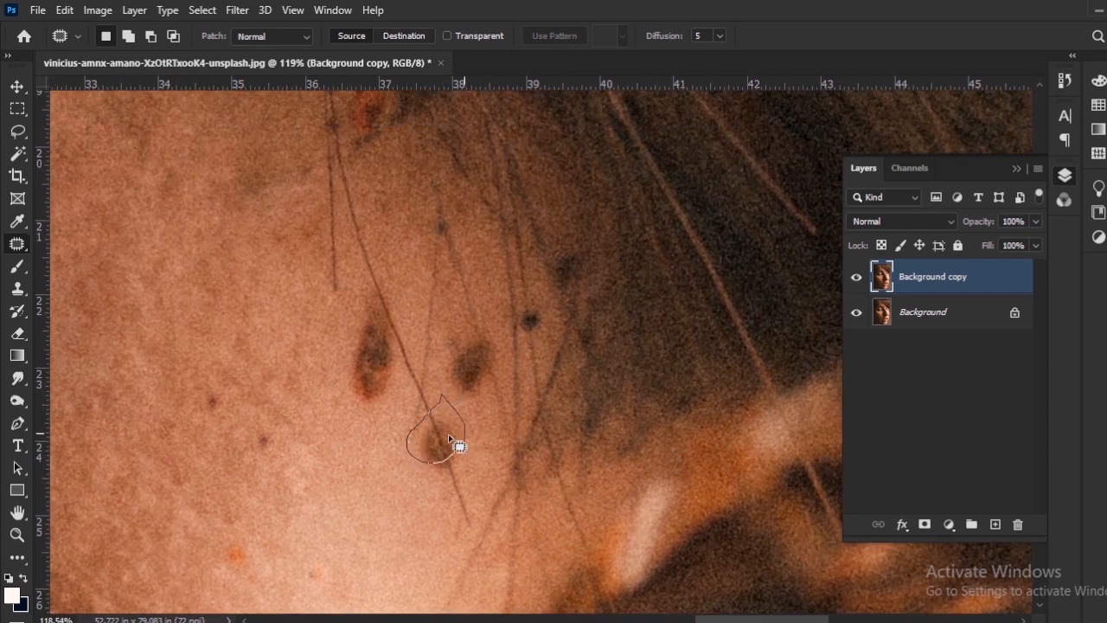
pyautogui.moveTo(451, 485); pyautogui.dragTo(458, 489)
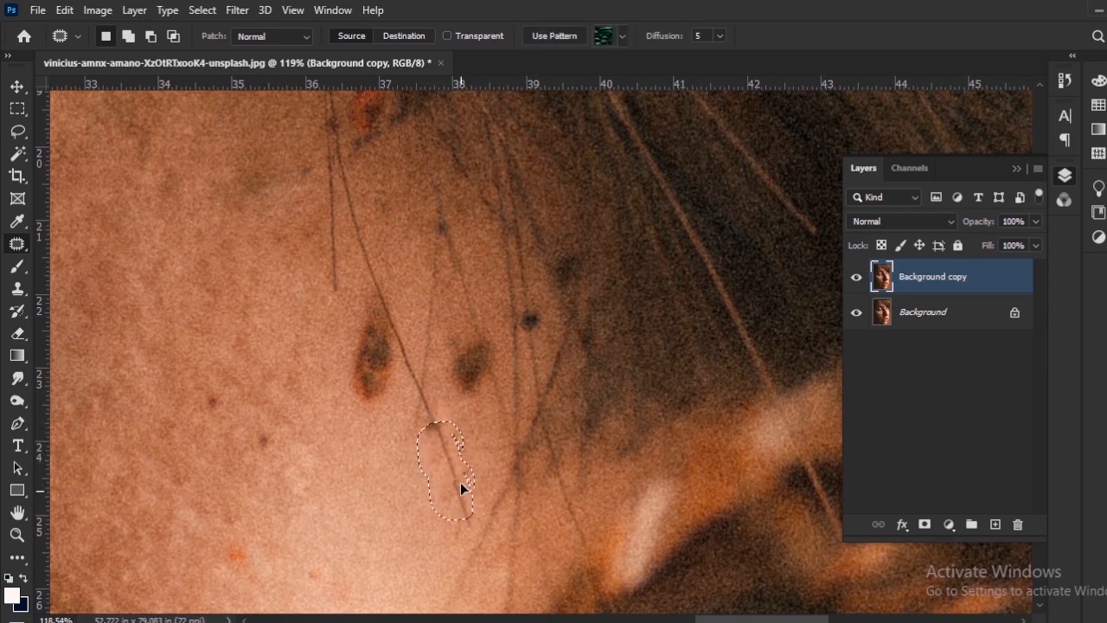
pyautogui.hotkey('ctrl', 'd')
# Outline the oval reddish-brown spot beside the long thin hair and patch it with clean skin.
pyautogui.moveTo(413, 474); pyautogui.dragTo(440, 471)
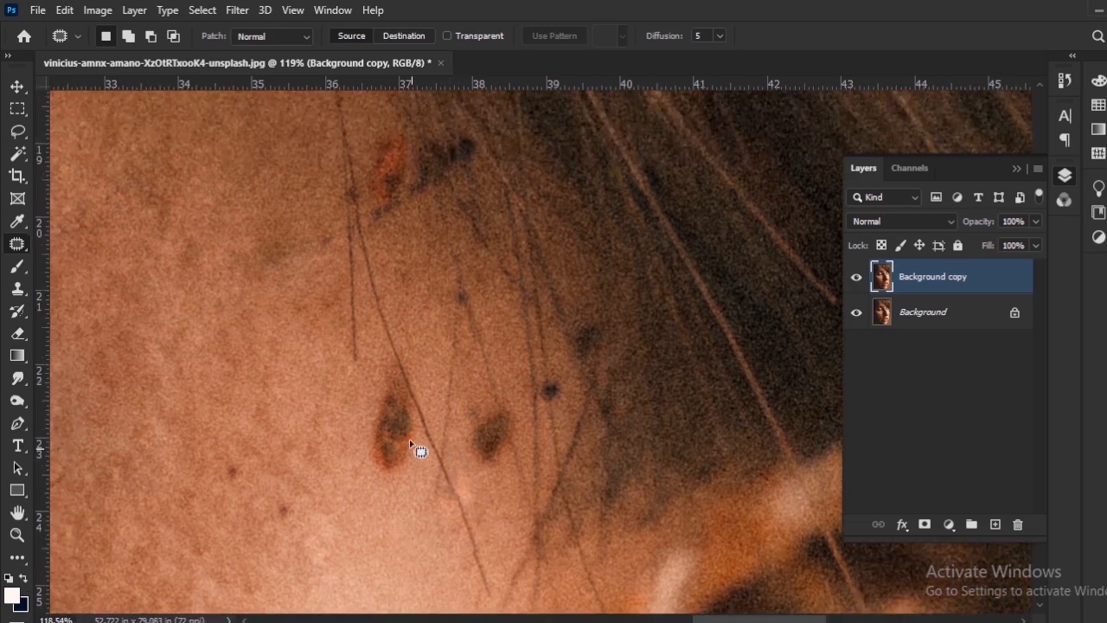
pyautogui.moveTo(369, 421); pyautogui.dragTo(386, 344)
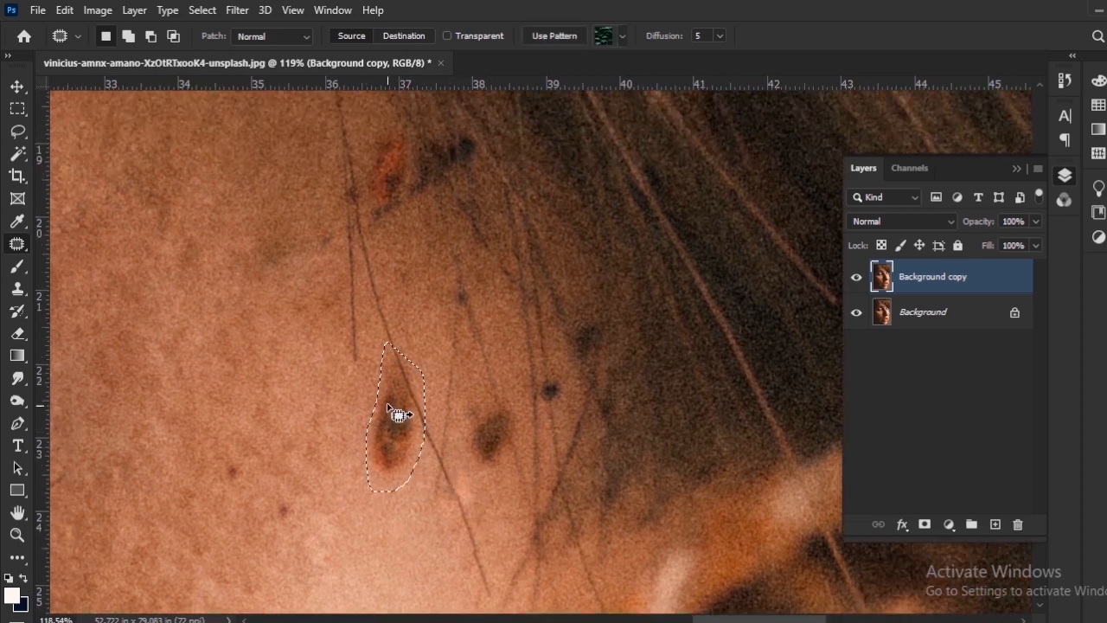
pyautogui.moveTo(397, 415)
pyautogui.mouseDown()
pyautogui.moveTo(403, 424)
pyautogui.moveTo(363, 354)
pyautogui.mouseUp()
pyautogui.click(309, 431)
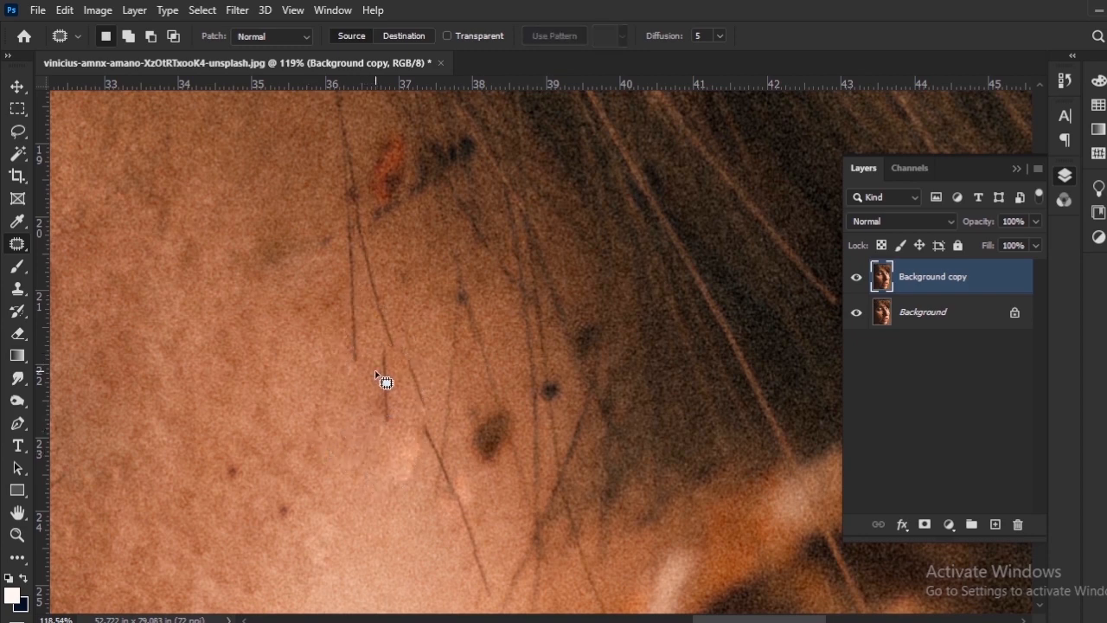
# Patch the short stray hair line left where the oval reddish-brown spot was.
pyautogui.moveTo(389, 394); pyautogui.dragTo(378, 376)
pyautogui.moveTo(379, 431)
pyautogui.mouseDown()
pyautogui.moveTo(383, 361)
pyautogui.moveTo(389, 390)
pyautogui.moveTo(372, 386)
pyautogui.mouseUp()
pyautogui.moveTo(456, 417); pyautogui.dragTo(362, 261)
# Patch the brown spot between the thin hairs and touch up the discoloured skin near it.
pyautogui.scroll(-6, 455, 388)
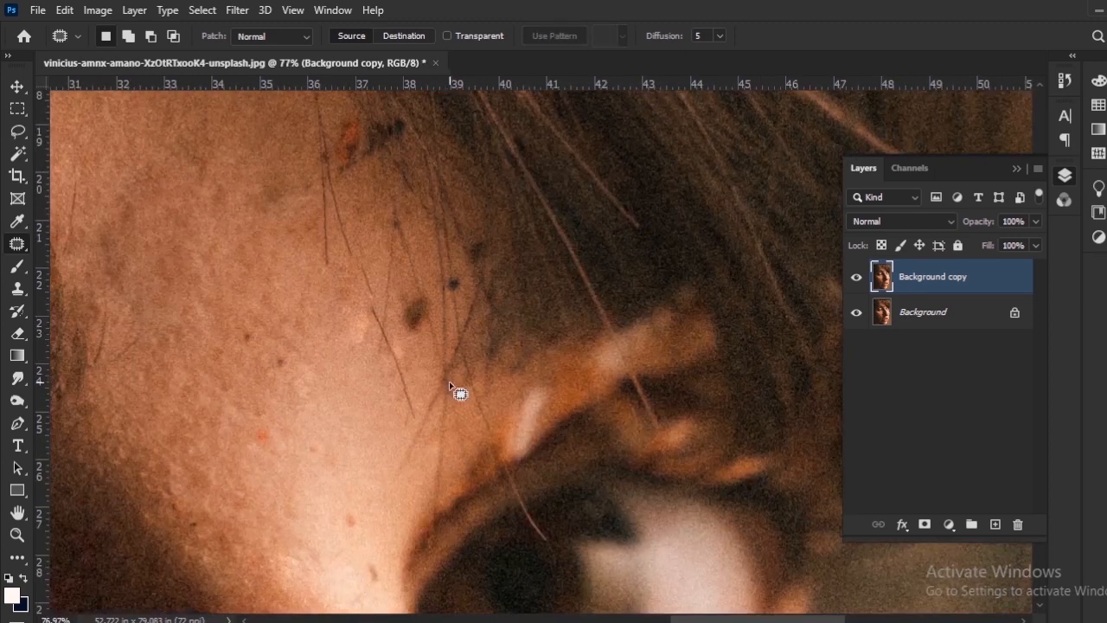
pyautogui.scroll(7, 447, 346)
pyautogui.scroll(5, 423, 304)
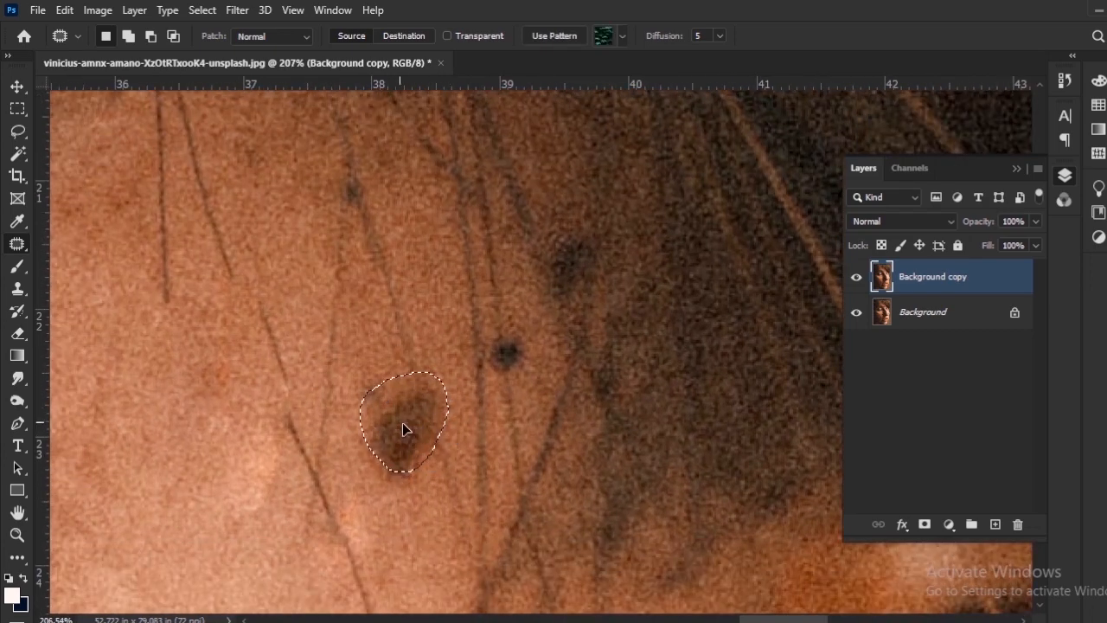
pyautogui.moveTo(402, 424); pyautogui.dragTo(405, 518)
pyautogui.hotkey('ctrl', 'd')
pyautogui.moveTo(383, 405); pyautogui.dragTo(387, 346)
pyautogui.hotkey('ctrl', 'd')
# Outline the small round dark dot among the thin hairs and patch it with the skin just below.
pyautogui.moveTo(437, 412)
pyautogui.mouseDown()
pyautogui.moveTo(432, 485)
pyautogui.moveTo(445, 430)
pyautogui.mouseUp()
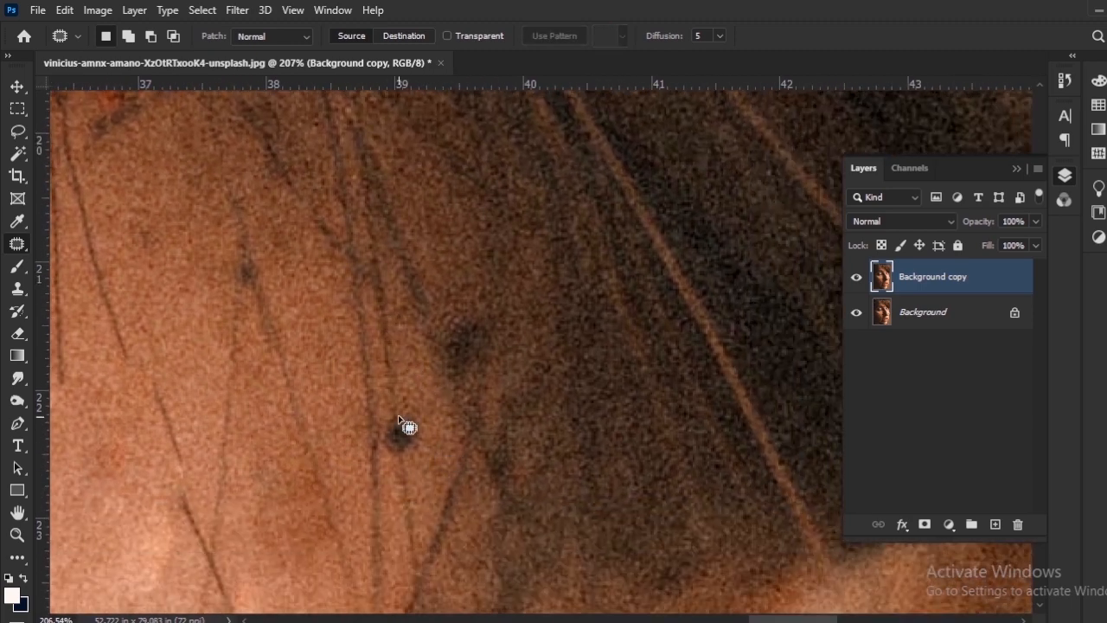
pyautogui.moveTo(378, 424); pyautogui.dragTo(380, 425)
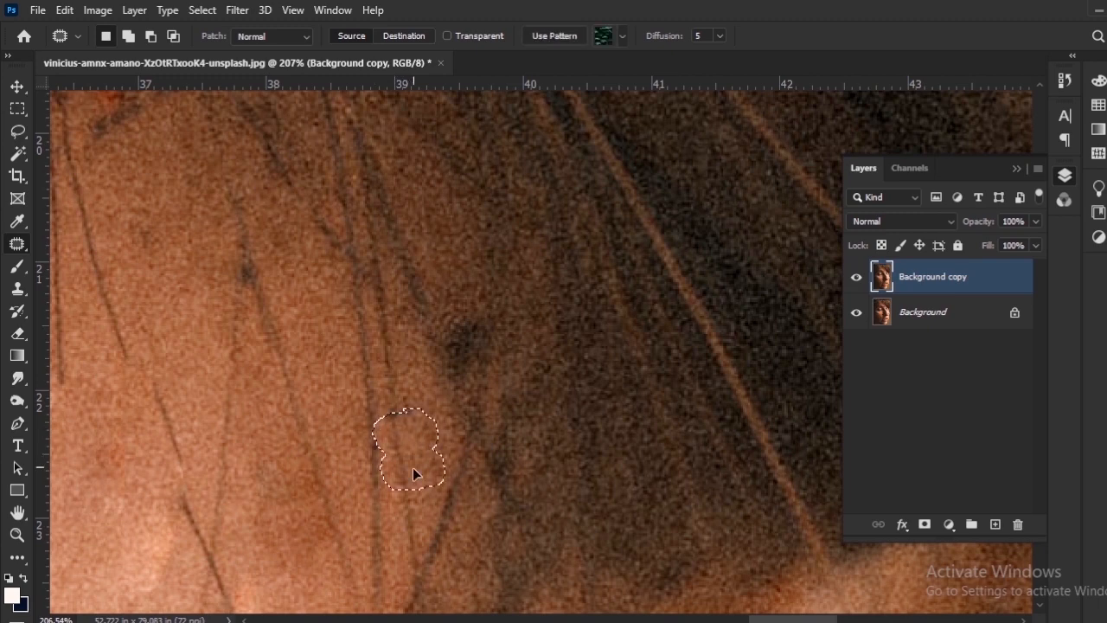
pyautogui.hotkey('ctrl', 'd')
# Patch the blurry dark blotch at the edge of the dark hair area.
pyautogui.moveTo(490, 335); pyautogui.dragTo(472, 378)
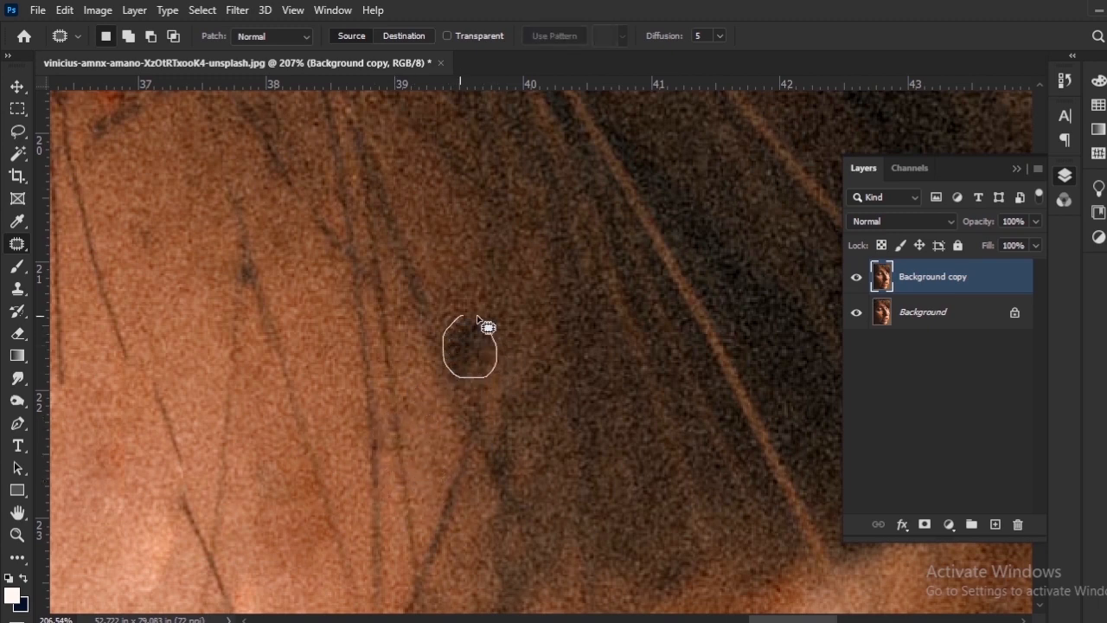
pyautogui.moveTo(477, 318); pyautogui.dragTo(474, 319)
pyautogui.hotkey('ctrl', 'd')
# Patch the tiny dark dot on the thin hair below the orange-and-black mark.
pyautogui.moveTo(393, 358); pyautogui.dragTo(568, 510)
pyautogui.moveTo(437, 419); pyautogui.dragTo(439, 389)
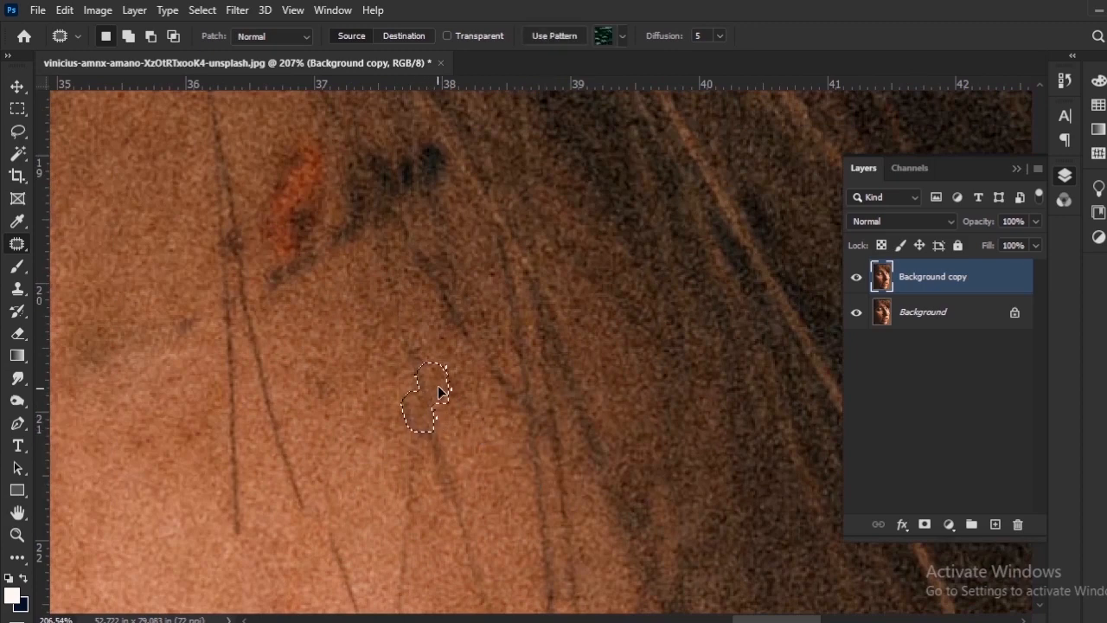
pyautogui.hotkey('ctrl', 'd')
# Outline the orange-and-black mark among the thin hairs and patch it with nearby skin.
pyautogui.moveTo(338, 312); pyautogui.dragTo(433, 537)
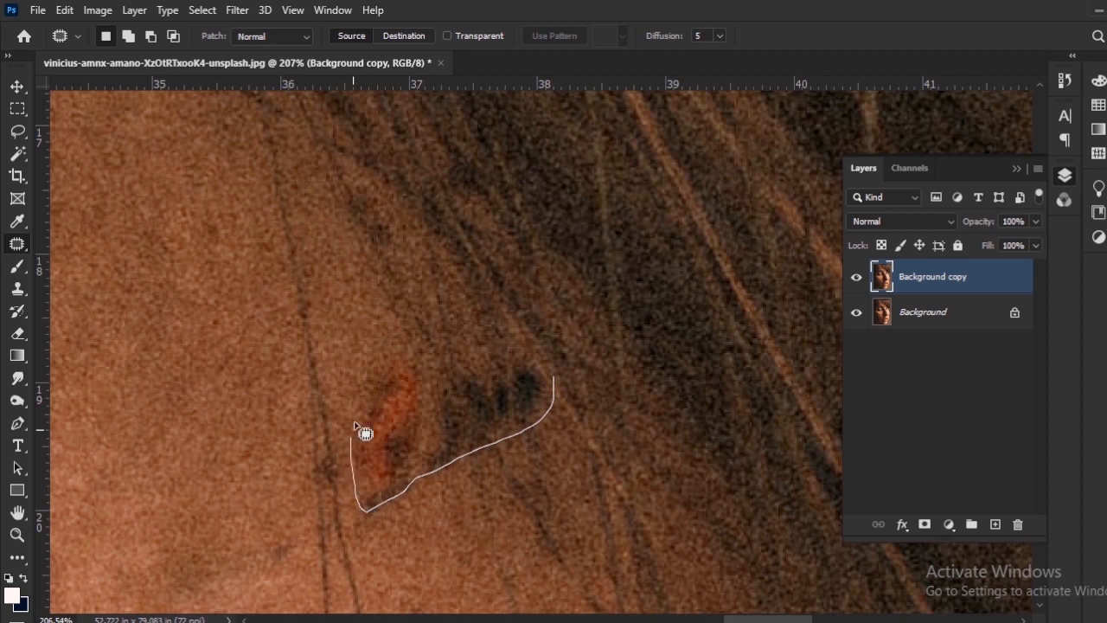
pyautogui.moveTo(433, 379); pyautogui.dragTo(545, 364)
pyautogui.moveTo(480, 419); pyautogui.dragTo(520, 476)
# Patch the small dark remnant above the faint streak where the orange-and-black mark was.
pyautogui.moveTo(427, 355); pyautogui.dragTo(430, 406)
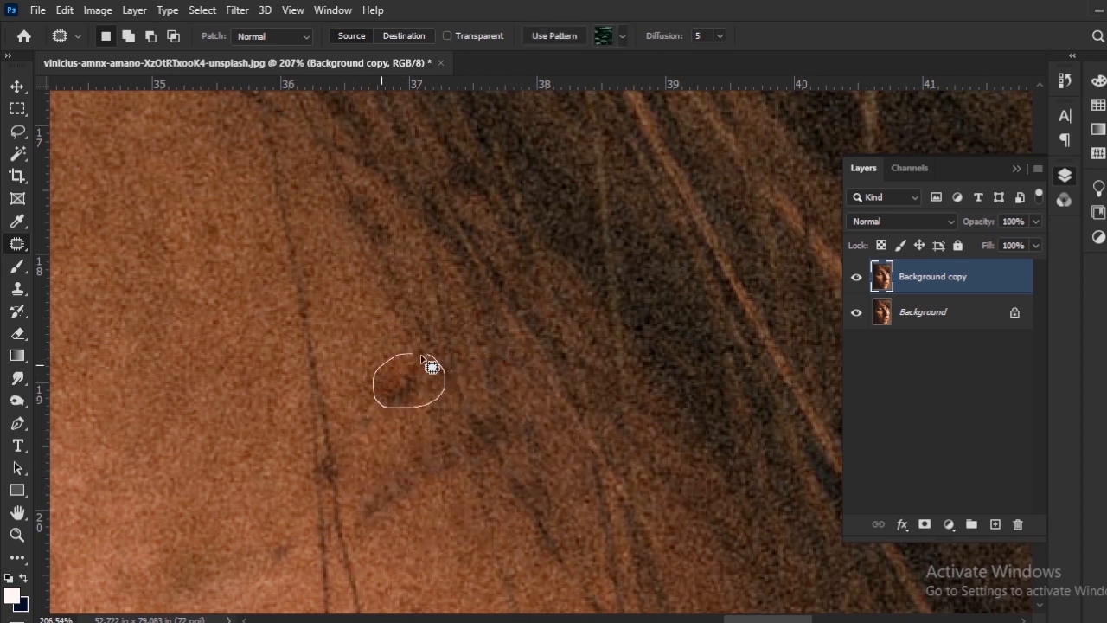
pyautogui.moveTo(422, 357); pyautogui.dragTo(422, 356)
pyautogui.moveTo(414, 400)
pyautogui.mouseDown()
pyautogui.moveTo(427, 449)
pyautogui.moveTo(472, 442)
pyautogui.mouseUp()
pyautogui.hotkey('ctrl', 'd')
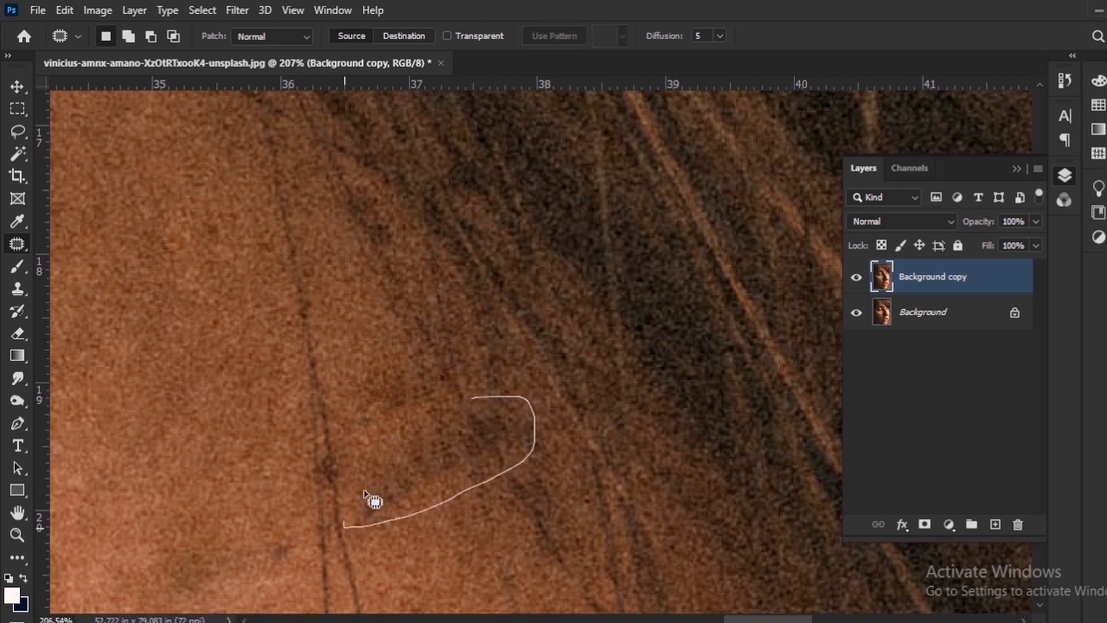
# Outline the remaining faint dark diagonal streak beside the long thin hairs and patch it with the skin below.
pyautogui.moveTo(364, 493); pyautogui.dragTo(470, 400)
pyautogui.moveTo(451, 452); pyautogui.dragTo(468, 505)
pyautogui.hotkey('ctrl', 'd')
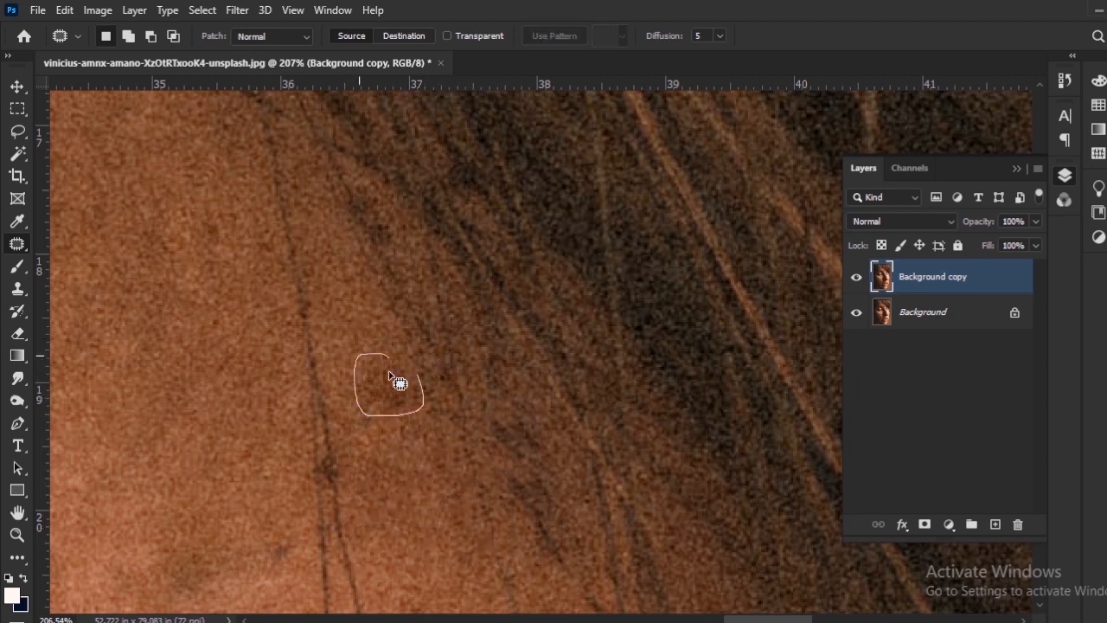
# Patch the faint smudge beside the thin hairs and the dark knot where the hairs meet.
pyautogui.moveTo(389, 377); pyautogui.dragTo(360, 351)
pyautogui.moveTo(324, 411); pyautogui.dragTo(304, 489)
pyautogui.moveTo(335, 431); pyautogui.dragTo(333, 433)
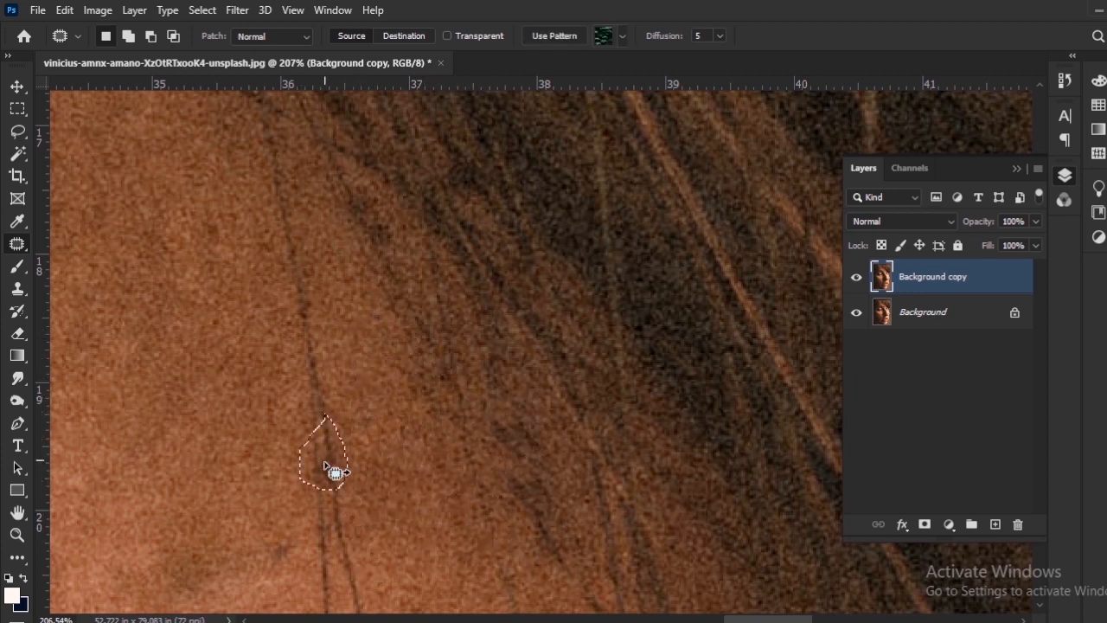
pyautogui.moveTo(328, 506); pyautogui.dragTo(327, 519)
# Patch the small dark spots along the bridge of the nose above the black thread with clean skin.
pyautogui.scroll(-10, 399, 490)
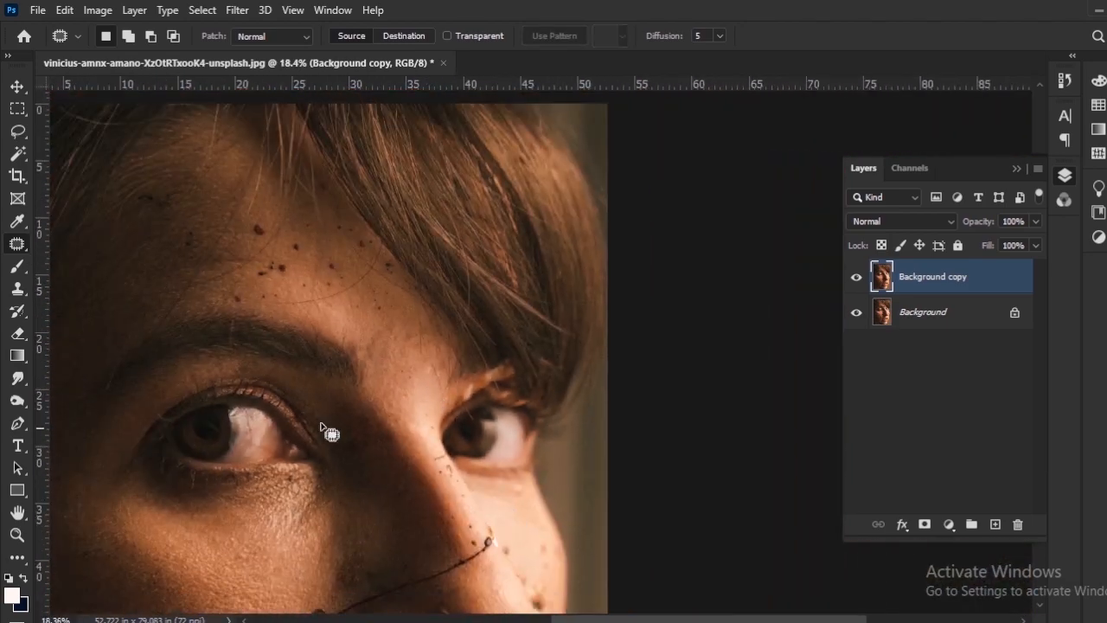
pyautogui.scroll(-6, 430, 440)
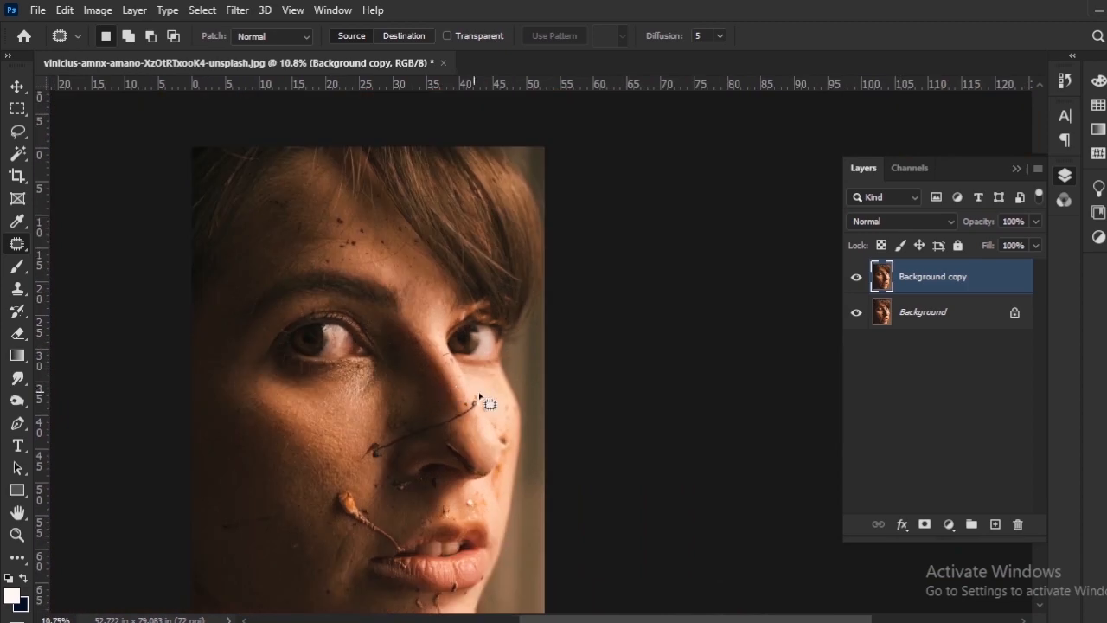
pyautogui.scroll(6, 480, 397)
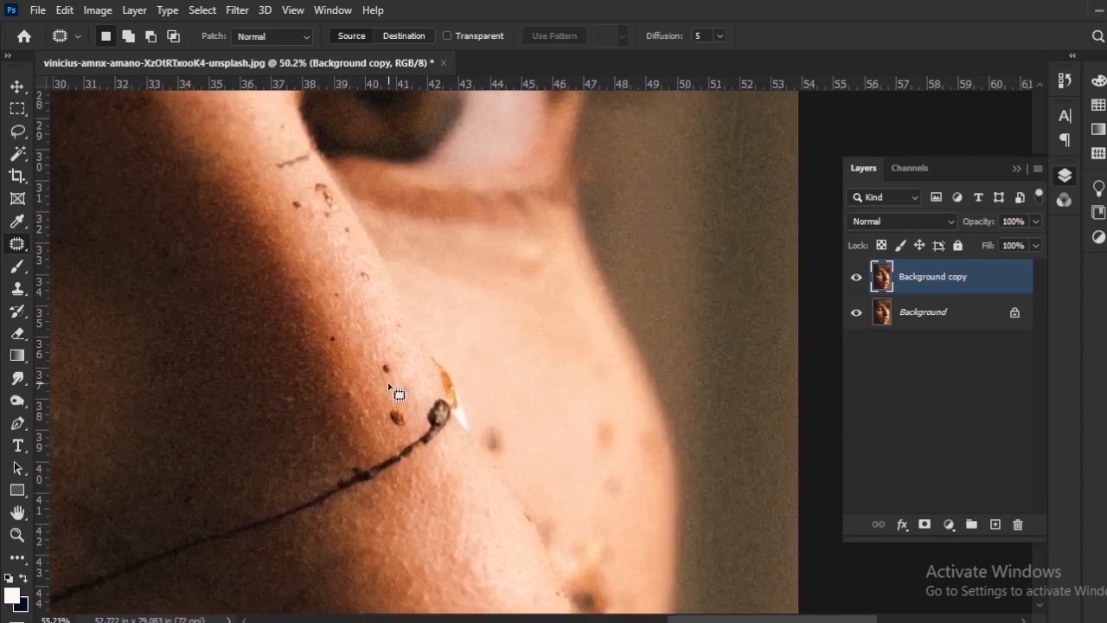
pyautogui.scroll(4, 397, 394)
pyautogui.moveTo(403, 410); pyautogui.dragTo(380, 380)
pyautogui.moveTo(279, 282); pyautogui.dragTo(412, 362)
pyautogui.moveTo(400, 348); pyautogui.dragTo(399, 350)
pyautogui.moveTo(409, 361); pyautogui.dragTo(422, 336)
pyautogui.moveTo(417, 286); pyautogui.dragTo(426, 376)
pyautogui.moveTo(413, 371); pyautogui.dragTo(412, 376)
pyautogui.moveTo(468, 332); pyautogui.dragTo(468, 337)
pyautogui.moveTo(479, 348); pyautogui.dragTo(460, 323)
# Patch the brown fragments, dark dots and thin dark line on the nose bridge beneath the inner corner of the eye.
pyautogui.moveTo(428, 313); pyautogui.dragTo(454, 460)
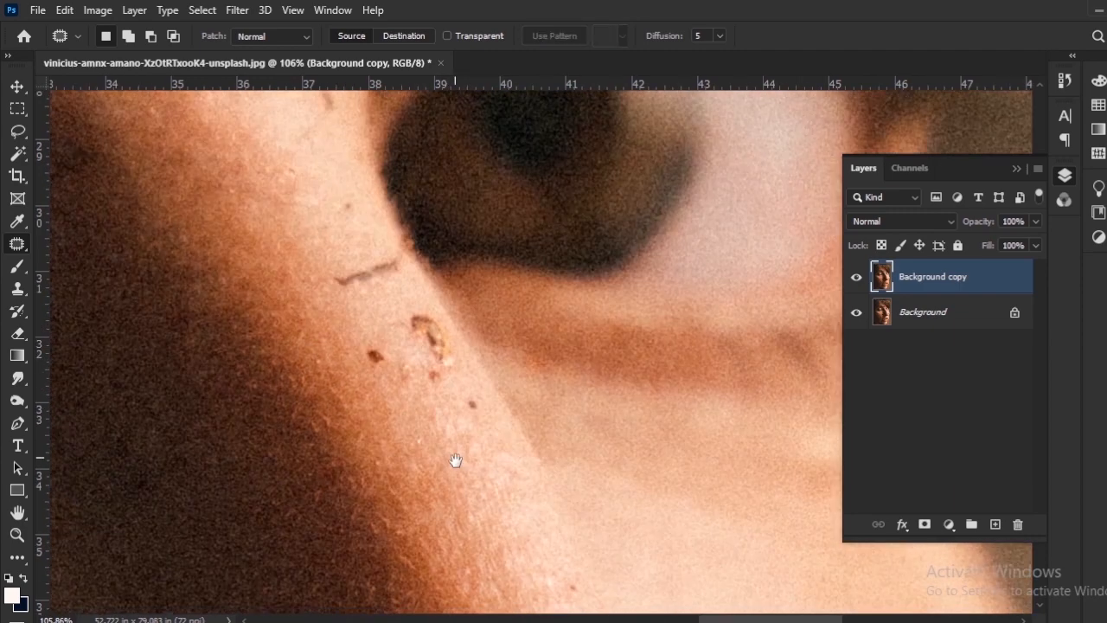
pyautogui.moveTo(370, 344); pyautogui.dragTo(367, 345)
pyautogui.moveTo(384, 369); pyautogui.dragTo(395, 405)
pyautogui.moveTo(413, 308)
pyautogui.mouseDown()
pyautogui.moveTo(434, 371)
pyautogui.moveTo(413, 307)
pyautogui.mouseUp()
pyautogui.moveTo(448, 347)
pyautogui.mouseDown()
pyautogui.moveTo(462, 415)
pyautogui.moveTo(481, 408)
pyautogui.mouseUp()
pyautogui.moveTo(475, 411); pyautogui.dragTo(444, 375)
pyautogui.moveTo(437, 379)
pyautogui.mouseDown()
pyautogui.moveTo(435, 360)
pyautogui.moveTo(469, 485)
pyautogui.mouseUp()
pyautogui.moveTo(374, 396); pyautogui.dragTo(375, 416)
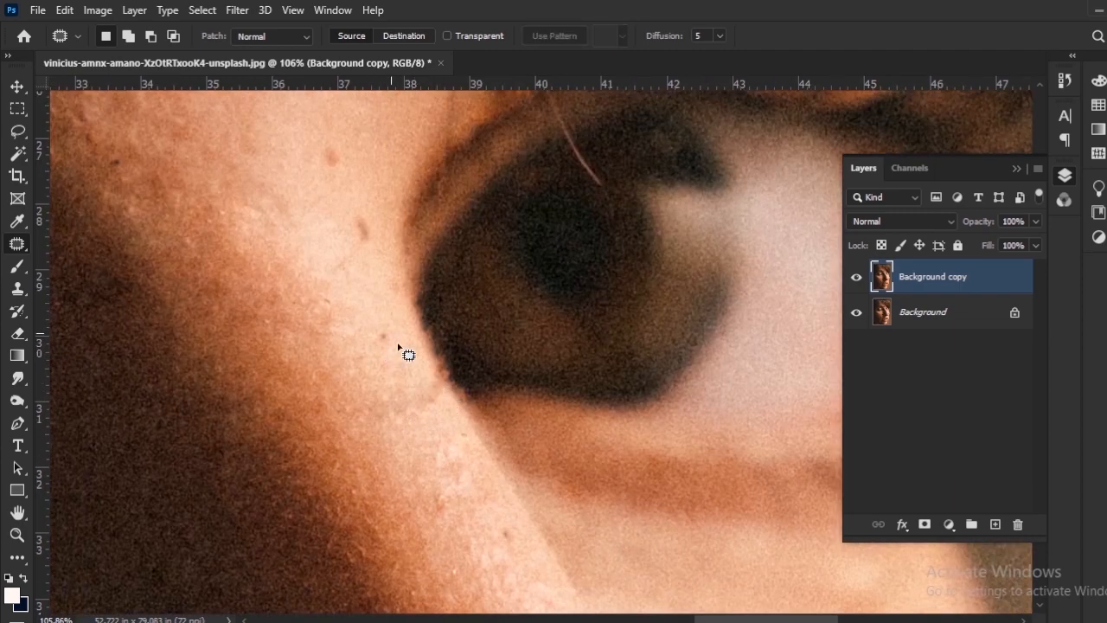
# Patch the tiny dark dots on the nose bridge beside the iris.
pyautogui.moveTo(395, 348); pyautogui.dragTo(393, 351)
pyautogui.moveTo(386, 340)
pyautogui.mouseDown()
pyautogui.moveTo(410, 387)
pyautogui.moveTo(393, 454)
pyautogui.moveTo(397, 549)
pyautogui.mouseUp()
pyautogui.moveTo(366, 347)
pyautogui.mouseDown()
pyautogui.moveTo(334, 304)
pyautogui.moveTo(364, 343)
pyautogui.mouseUp()
pyautogui.moveTo(353, 326); pyautogui.dragTo(361, 363)
# Outline the small debris in the shadow beneath the nostril and patch it with nearby shadowed skin.
pyautogui.scroll(-8, 356, 339)
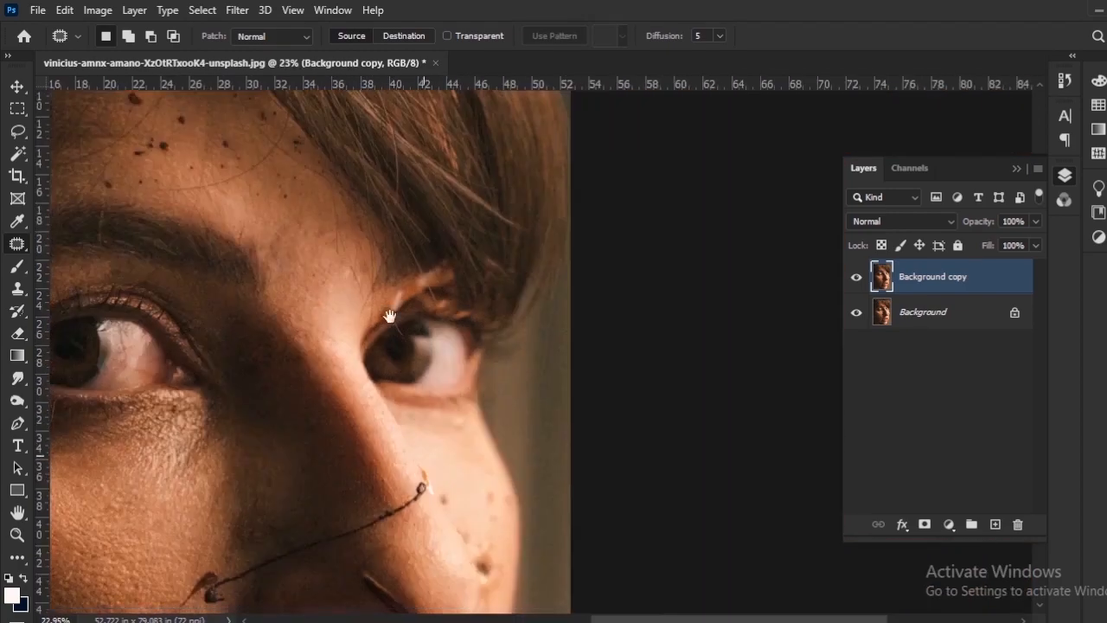
pyautogui.moveTo(389, 317); pyautogui.dragTo(386, 113)
pyautogui.scroll(7, 318, 371)
pyautogui.moveTo(403, 191); pyautogui.dragTo(358, 464)
pyautogui.moveTo(341, 282); pyautogui.dragTo(342, 358)
pyautogui.moveTo(321, 319)
pyautogui.mouseDown()
pyautogui.moveTo(346, 287)
pyautogui.moveTo(446, 327)
pyautogui.mouseUp()
pyautogui.moveTo(387, 313); pyautogui.dragTo(305, 345)
pyautogui.moveTo(311, 344); pyautogui.dragTo(447, 344)
pyautogui.moveTo(511, 308)
pyautogui.mouseDown()
pyautogui.moveTo(487, 331)
pyautogui.moveTo(511, 308)
pyautogui.mouseUp()
pyautogui.moveTo(432, 357)
pyautogui.mouseDown()
pyautogui.moveTo(481, 355)
pyautogui.moveTo(369, 348)
pyautogui.moveTo(484, 350)
pyautogui.mouseUp()
pyautogui.moveTo(420, 378); pyautogui.dragTo(529, 372)
pyautogui.hotkey('ctrl', 'd')
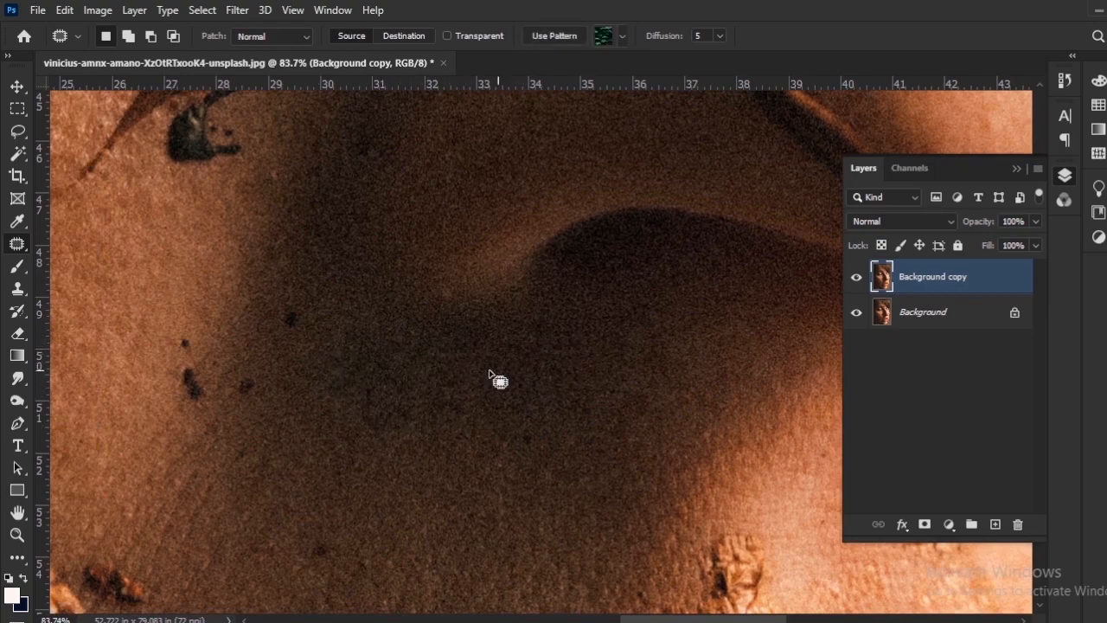
# Patch the cluster of dark specks on the cheek at the edge of the nose's shadow.
pyautogui.moveTo(267, 382); pyautogui.dragTo(354, 425)
pyautogui.moveTo(295, 391); pyautogui.dragTo(331, 415)
pyautogui.hotkey('ctrl', 'd')
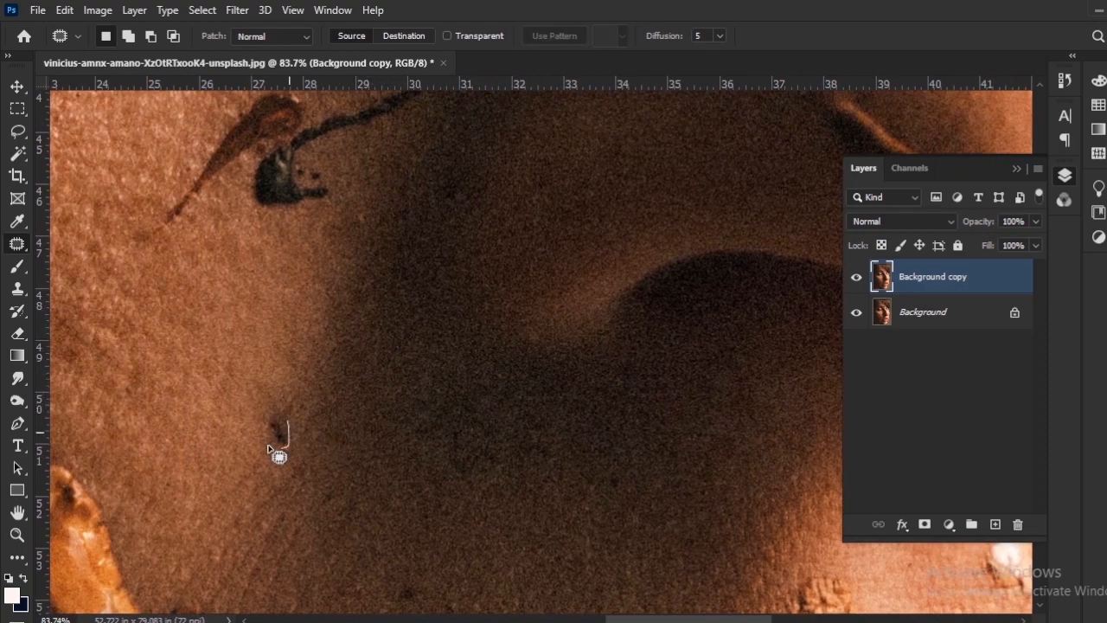
pyautogui.scroll(-5, 346, 403)
pyautogui.scroll(5, 349, 423)
pyautogui.moveTo(377, 277); pyautogui.dragTo(359, 290)
pyautogui.hotkey('ctrl', 'd')
# Outline the crusty brown flake above the upper lip and patch it with the skin nearby.
pyautogui.moveTo(759, 459); pyautogui.dragTo(420, 354)
pyautogui.moveTo(420, 328); pyautogui.dragTo(448, 388)
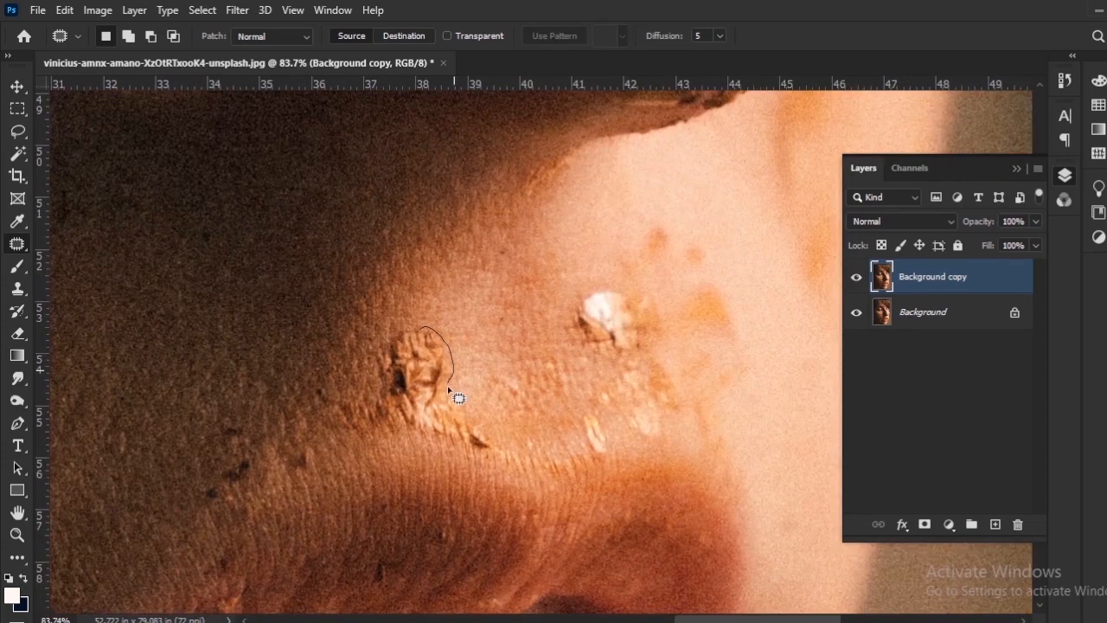
pyautogui.moveTo(381, 395)
pyautogui.mouseDown()
pyautogui.moveTo(406, 374)
pyautogui.moveTo(424, 329)
pyautogui.mouseUp()
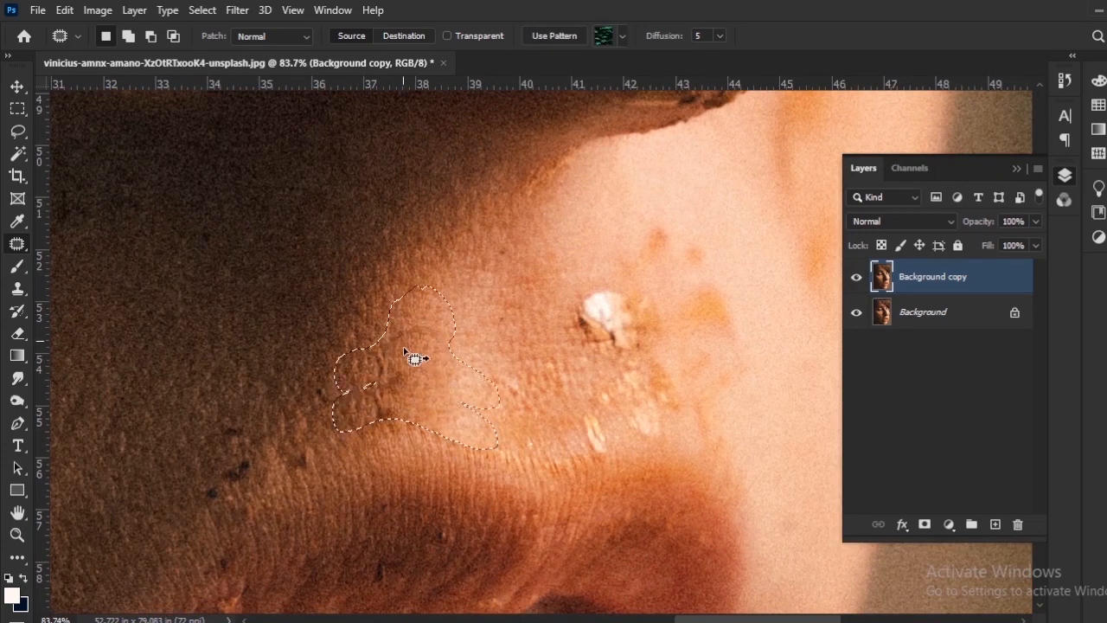
pyautogui.hotkey('ctrl', 'd')
# Patch the small dark marks left on the shadowed skin beside the removed flake above the upper lip.
pyautogui.moveTo(370, 435)
pyautogui.mouseDown()
pyautogui.moveTo(395, 398)
pyautogui.moveTo(378, 430)
pyautogui.mouseUp()
pyautogui.moveTo(374, 415); pyautogui.dragTo(328, 401)
pyautogui.hotkey('ctrl', 'd')
pyautogui.moveTo(311, 438)
pyautogui.mouseDown()
pyautogui.moveTo(395, 390)
pyautogui.moveTo(290, 421)
pyautogui.moveTo(310, 369)
pyautogui.mouseUp()
pyautogui.hotkey('ctrl', 'd')
# Outline the white flake and its dark remnants above the upper lip and patch them with clean skin.
pyautogui.moveTo(682, 233)
pyautogui.mouseDown()
pyautogui.moveTo(297, 334)
pyautogui.moveTo(268, 357)
pyautogui.mouseUp()
pyautogui.hotkey('ctrl', 'd')
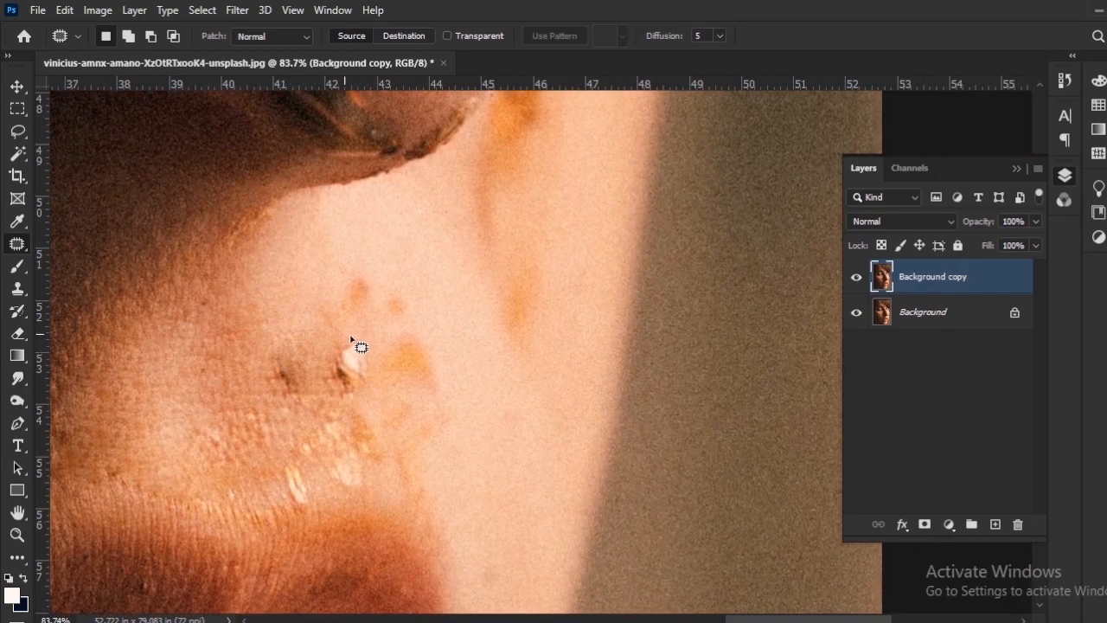
pyautogui.moveTo(351, 339); pyautogui.dragTo(346, 342)
pyautogui.moveTo(342, 356); pyautogui.dragTo(315, 319)
pyautogui.hotkey('ctrl', 'd')
pyautogui.moveTo(286, 356); pyautogui.dragTo(296, 365)
pyautogui.moveTo(295, 366); pyautogui.dragTo(279, 345)
# Patch the pale flakes just above the upper lip's edge with matching skin texture.
pyautogui.moveTo(314, 424); pyautogui.dragTo(335, 420)
pyautogui.moveTo(325, 437); pyautogui.dragTo(257, 406)
pyautogui.moveTo(288, 458); pyautogui.dragTo(321, 460)
pyautogui.moveTo(435, 360); pyautogui.dragTo(393, 296)
pyautogui.moveTo(262, 397); pyautogui.dragTo(302, 407)
pyautogui.moveTo(323, 380); pyautogui.dragTo(361, 380)
pyautogui.moveTo(351, 330); pyautogui.dragTo(353, 377)
pyautogui.moveTo(359, 367); pyautogui.dragTo(329, 353)
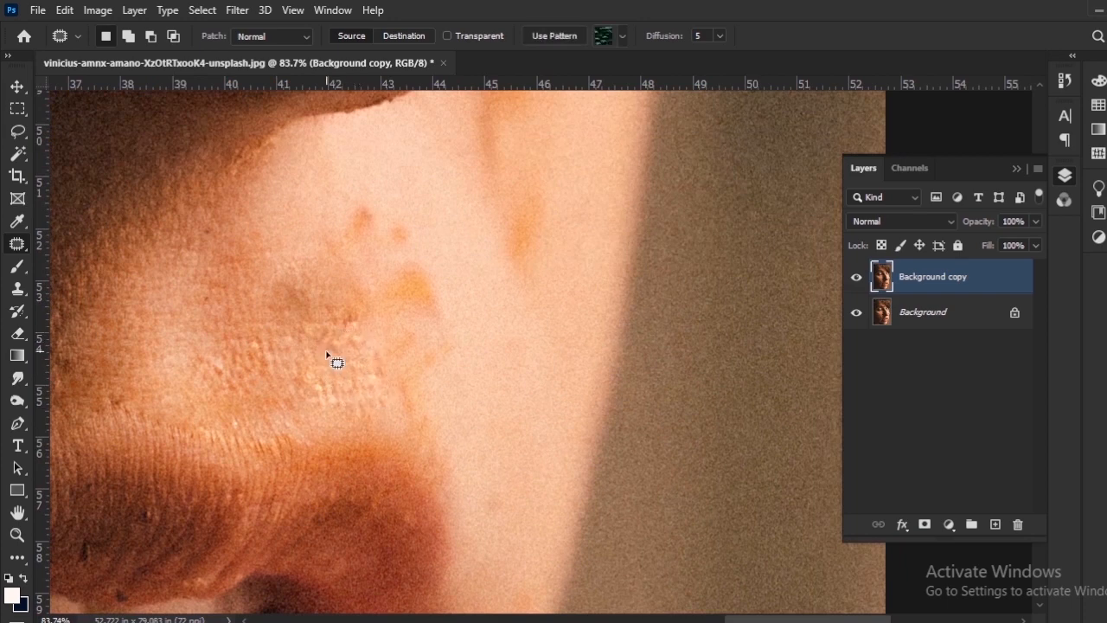
# Patch the orange and reddish stains on the skin between the nose and the upper lip.
pyautogui.moveTo(325, 287); pyautogui.dragTo(270, 330)
pyautogui.moveTo(267, 323)
pyautogui.mouseDown()
pyautogui.moveTo(311, 393)
pyautogui.moveTo(260, 335)
pyautogui.mouseUp()
pyautogui.moveTo(249, 329); pyautogui.dragTo(208, 317)
pyautogui.moveTo(290, 237); pyautogui.dragTo(296, 320)
pyautogui.moveTo(307, 328)
pyautogui.mouseDown()
pyautogui.moveTo(322, 353)
pyautogui.moveTo(304, 341)
pyautogui.mouseUp()
pyautogui.moveTo(313, 347); pyautogui.dragTo(334, 309)
pyautogui.moveTo(338, 344)
pyautogui.mouseDown()
pyautogui.moveTo(386, 441)
pyautogui.moveTo(420, 366)
pyautogui.mouseUp()
# Outline the long orange streak running down beside the nose tip and patch it with the adjacent clean skin.
pyautogui.moveTo(530, 187); pyautogui.dragTo(462, 376)
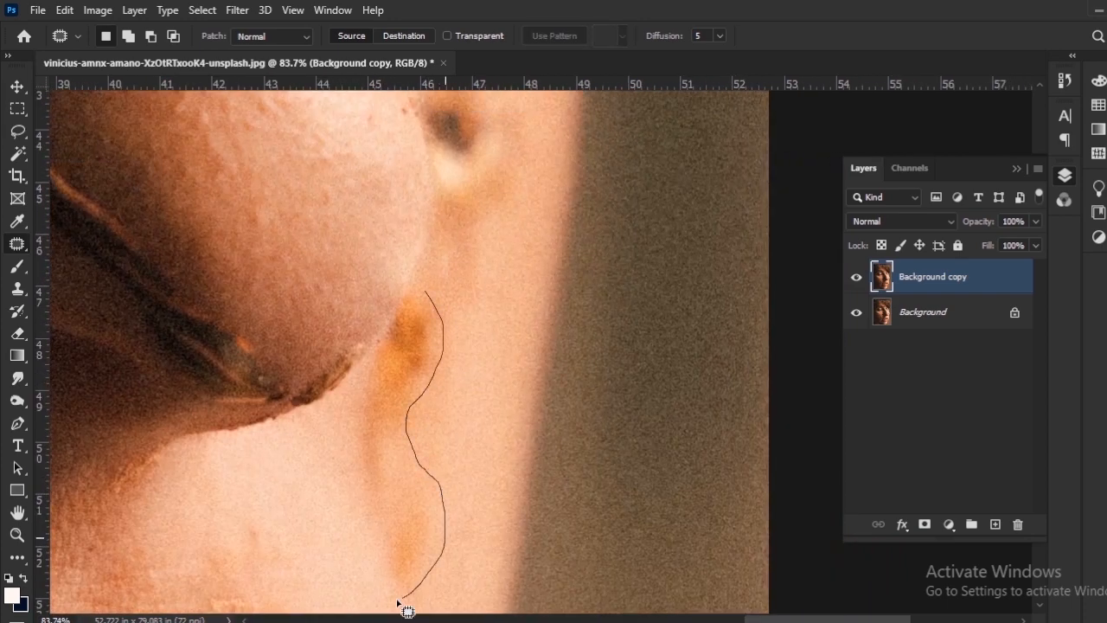
pyautogui.moveTo(397, 600); pyautogui.dragTo(423, 292)
pyautogui.moveTo(407, 398); pyautogui.dragTo(439, 386)
pyautogui.moveTo(406, 321); pyautogui.dragTo(403, 326)
pyautogui.hotkey('ctrl', 'd')
# Patch the dark specks on the shadowed lower cheek beside the corner of the mouth.
pyautogui.scroll(-8, 418, 398)
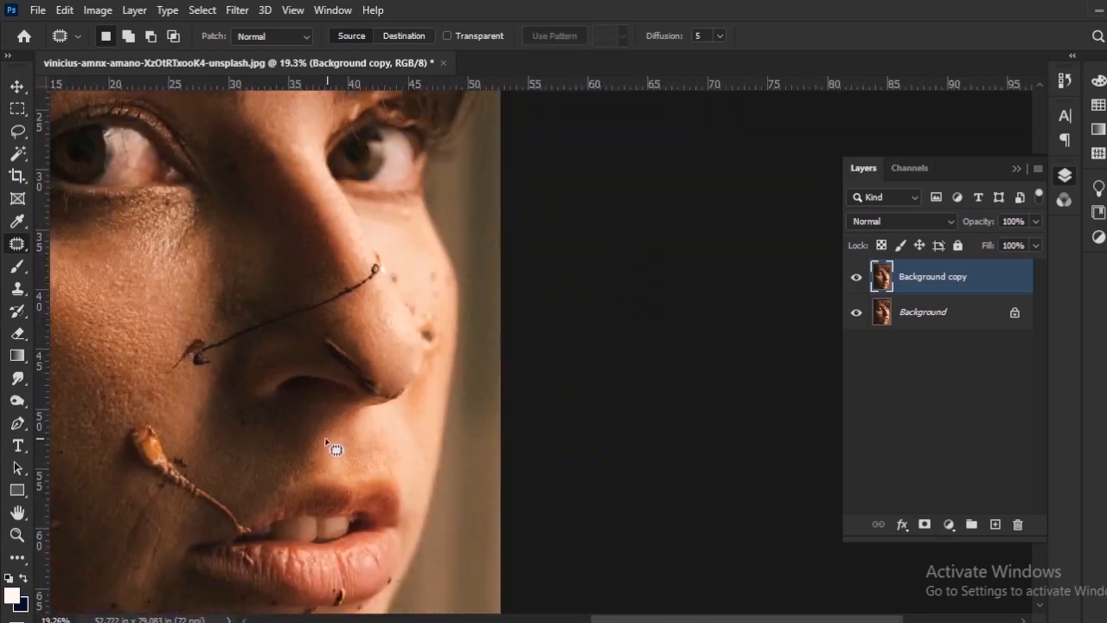
pyautogui.scroll(10, 333, 448)
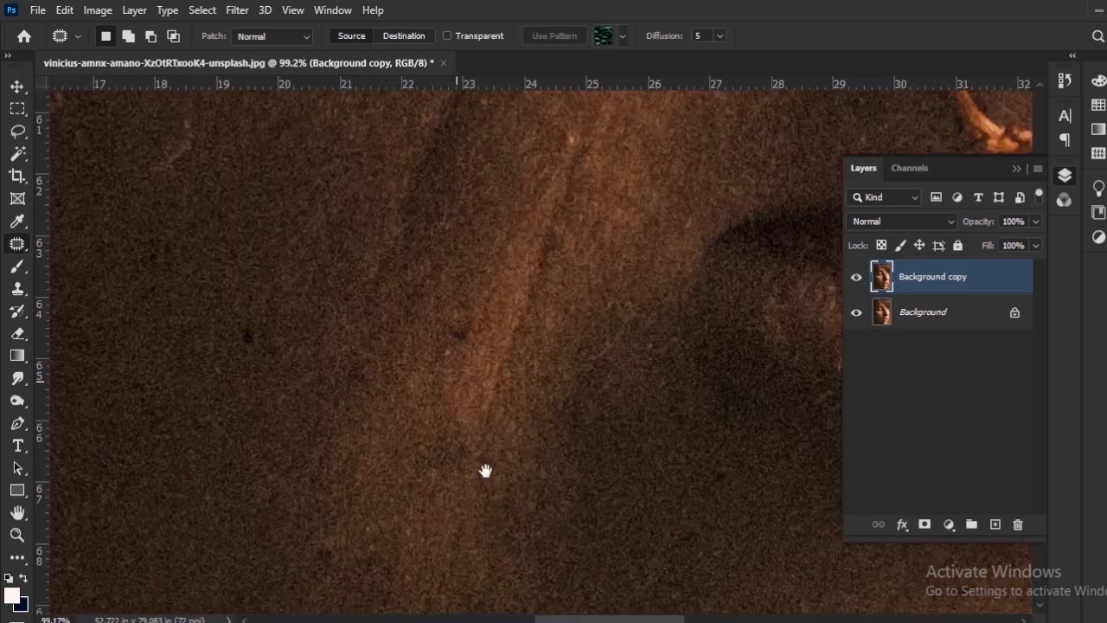
pyautogui.moveTo(485, 471); pyautogui.dragTo(494, 502)
pyautogui.moveTo(470, 344); pyautogui.dragTo(462, 348)
pyautogui.moveTo(460, 356); pyautogui.dragTo(493, 292)
pyautogui.moveTo(394, 406); pyautogui.dragTo(460, 434)
pyautogui.moveTo(459, 371); pyautogui.dragTo(438, 402)
pyautogui.moveTo(346, 389); pyautogui.dragTo(439, 422)
pyautogui.moveTo(427, 400); pyautogui.dragTo(422, 454)
# Patch the small dark spots further up the shadowed cheek, below the orange stem.
pyautogui.moveTo(410, 308)
pyautogui.mouseDown()
pyautogui.moveTo(386, 353)
pyautogui.moveTo(405, 304)
pyautogui.mouseUp()
pyautogui.moveTo(376, 327); pyautogui.dragTo(399, 245)
pyautogui.hotkey('ctrl', 'd')
pyautogui.moveTo(527, 331); pyautogui.dragTo(538, 352)
pyautogui.moveTo(519, 367); pyautogui.dragTo(536, 372)
pyautogui.hotkey('ctrl', 'd')
pyautogui.moveTo(509, 321); pyautogui.dragTo(500, 395)
pyautogui.moveTo(822, 305); pyautogui.dragTo(636, 444)
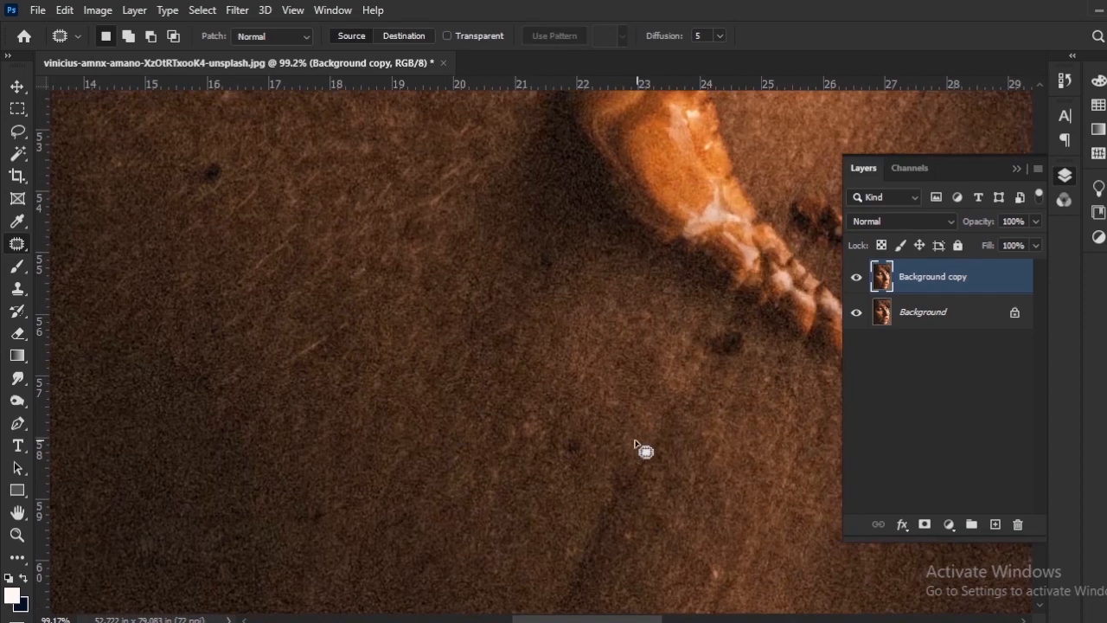
# Outline the dark smudges on the darkest part of the cheek near the photo's edge and patch them.
pyautogui.scroll(-6, 635, 443)
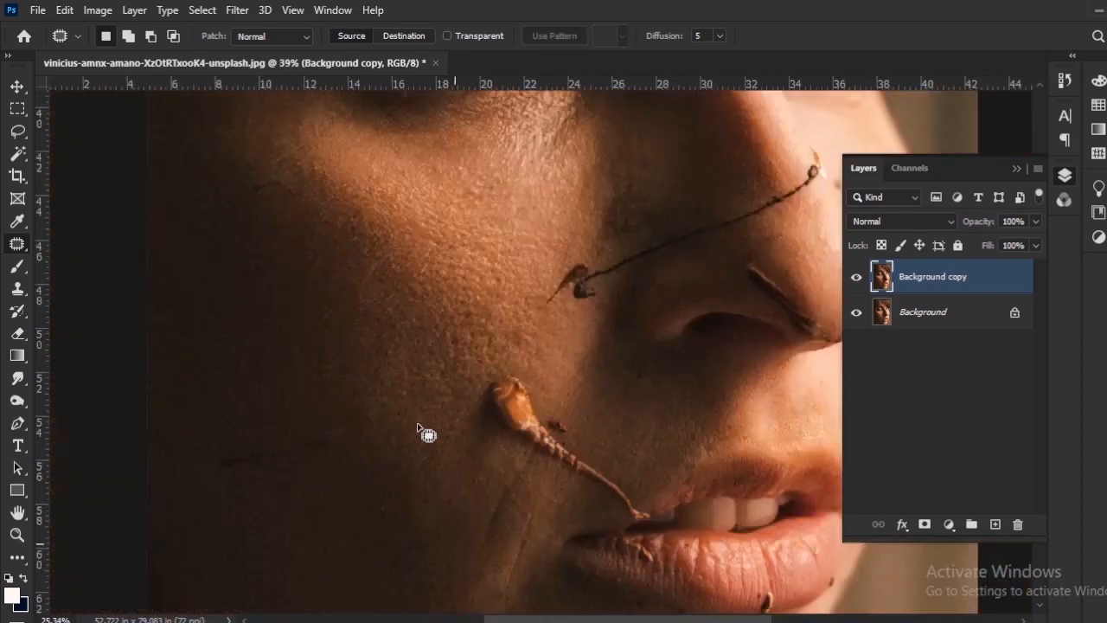
pyautogui.scroll(5, 211, 467)
pyautogui.moveTo(289, 427)
pyautogui.mouseDown()
pyautogui.moveTo(350, 451)
pyautogui.moveTo(294, 436)
pyautogui.mouseUp()
pyautogui.moveTo(346, 434)
pyautogui.mouseDown()
pyautogui.moveTo(365, 370)
pyautogui.moveTo(391, 368)
pyautogui.mouseUp()
pyautogui.hotkey('ctrl', 'd')
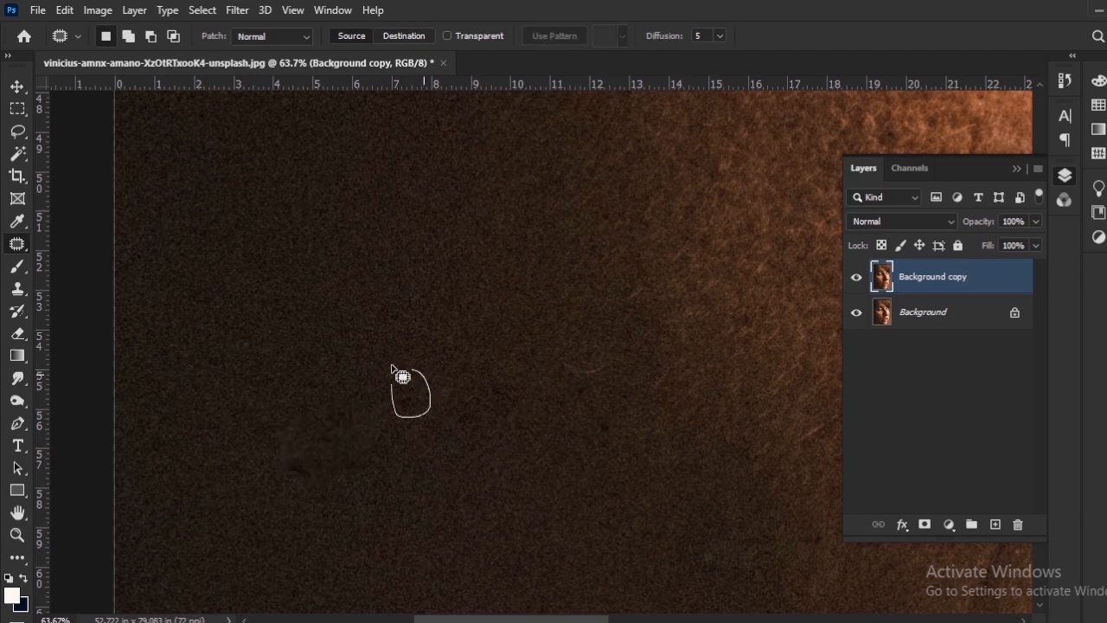
pyautogui.hotkey('ctrl', 'd')
pyautogui.moveTo(324, 404)
pyautogui.mouseDown()
pyautogui.moveTo(306, 422)
pyautogui.moveTo(363, 419)
pyautogui.mouseUp()
pyautogui.hotkey('ctrl', 'd')
pyautogui.moveTo(533, 437); pyautogui.dragTo(416, 444)
pyautogui.moveTo(218, 403)
pyautogui.mouseDown()
pyautogui.moveTo(193, 423)
pyautogui.moveTo(298, 409)
pyautogui.mouseUp()
pyautogui.hotkey('ctrl', 'd')
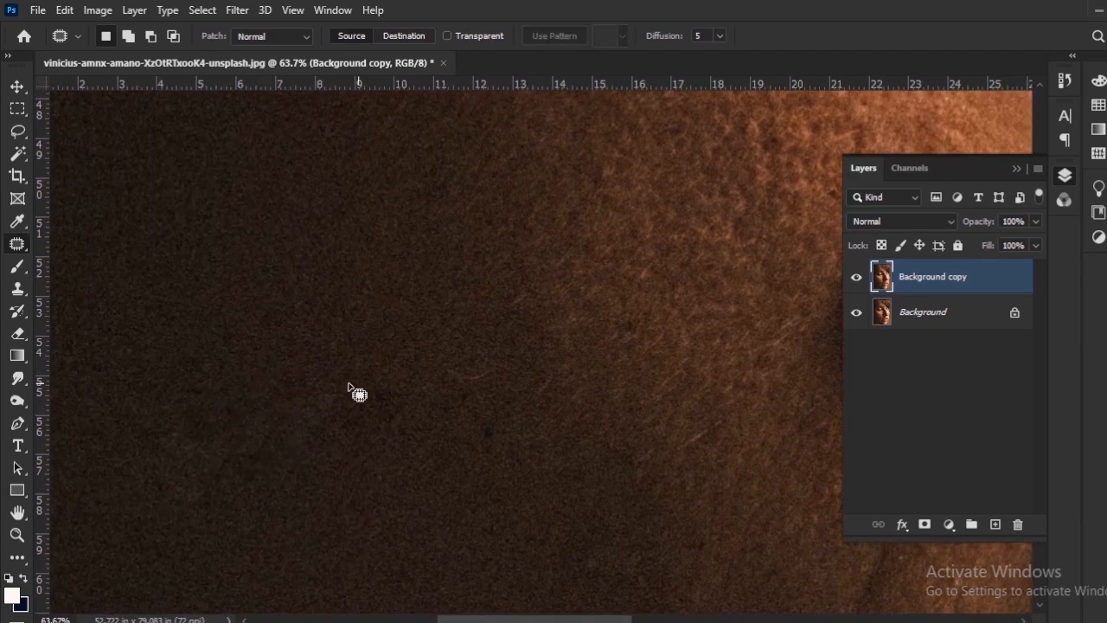
# Patch the remaining dark specks across the shadowed outer cheek with nearby skin.
pyautogui.scroll(-2, 403, 332)
pyautogui.moveTo(290, 314); pyautogui.dragTo(299, 321)
pyautogui.moveTo(333, 368); pyautogui.dragTo(368, 407)
pyautogui.hotkey('ctrl', 'd')
pyautogui.moveTo(477, 300); pyautogui.dragTo(472, 294)
pyautogui.hotkey('ctrl', 'd')
pyautogui.moveTo(381, 333)
pyautogui.mouseDown()
pyautogui.moveTo(296, 337)
pyautogui.moveTo(331, 356)
pyautogui.moveTo(304, 346)
pyautogui.mouseUp()
pyautogui.hotkey('ctrl', 'd')
# Patch the small specks on the shadowed jaw and lower cheek towards the chin.
pyautogui.moveTo(727, 568); pyautogui.dragTo(507, 346)
pyautogui.scroll(5, 484, 346)
pyautogui.moveTo(170, 335)
pyautogui.mouseDown()
pyautogui.moveTo(211, 359)
pyautogui.moveTo(171, 337)
pyautogui.mouseUp()
pyautogui.moveTo(522, 311); pyautogui.dragTo(436, 385)
pyautogui.moveTo(397, 357)
pyautogui.mouseDown()
pyautogui.moveTo(384, 372)
pyautogui.moveTo(397, 357)
pyautogui.mouseUp()
pyautogui.moveTo(553, 334); pyautogui.dragTo(432, 461)
pyautogui.moveTo(410, 383)
pyautogui.mouseDown()
pyautogui.moveTo(430, 419)
pyautogui.moveTo(410, 385)
pyautogui.mouseUp()
pyautogui.moveTo(452, 262)
pyautogui.mouseDown()
pyautogui.moveTo(486, 305)
pyautogui.moveTo(453, 263)
pyautogui.mouseUp()
pyautogui.moveTo(652, 307)
pyautogui.mouseDown()
pyautogui.moveTo(592, 324)
pyautogui.moveTo(582, 345)
pyautogui.mouseUp()
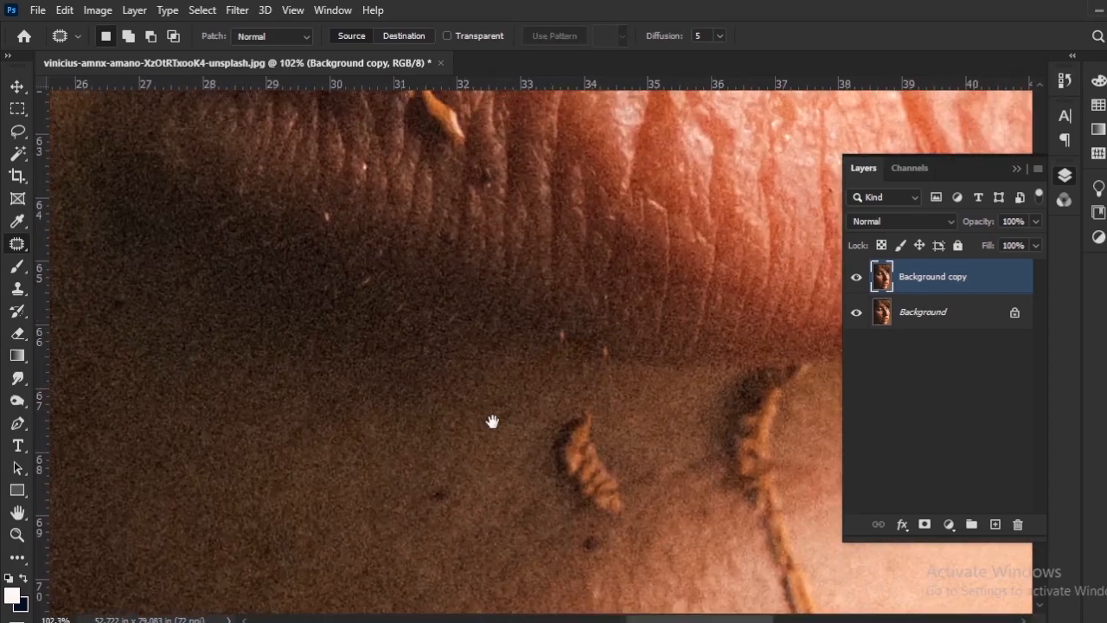
# Patch the small reddish dot and the ridged orange fragment with its dark spot below the lower lip.
pyautogui.moveTo(492, 421); pyautogui.dragTo(492, 340)
pyautogui.moveTo(437, 398); pyautogui.dragTo(417, 402)
pyautogui.moveTo(554, 337); pyautogui.dragTo(480, 377)
pyautogui.moveTo(521, 364)
pyautogui.mouseDown()
pyautogui.moveTo(498, 455)
pyautogui.moveTo(526, 360)
pyautogui.mouseUp()
pyautogui.hotkey('ctrl', 'd')
pyautogui.moveTo(522, 400)
pyautogui.mouseDown()
pyautogui.moveTo(498, 395)
pyautogui.moveTo(480, 491)
pyautogui.moveTo(475, 416)
pyautogui.moveTo(354, 340)
pyautogui.moveTo(313, 290)
pyautogui.mouseUp()
pyautogui.moveTo(579, 342); pyautogui.dragTo(430, 443)
# Outline the dark spot just beneath the lower lip, beyond the orange stem, and patch it with clean chin skin.
pyautogui.moveTo(691, 347); pyautogui.dragTo(607, 432)
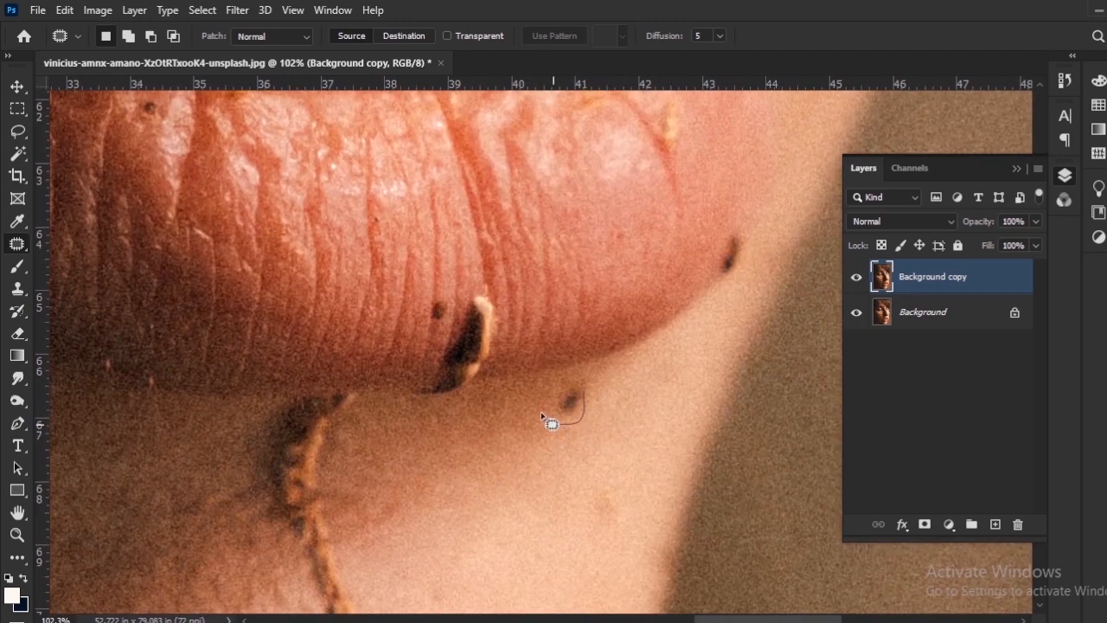
pyautogui.moveTo(580, 380); pyautogui.dragTo(577, 379)
pyautogui.moveTo(569, 447); pyautogui.dragTo(614, 461)
pyautogui.hotkey('ctrl', 'd')
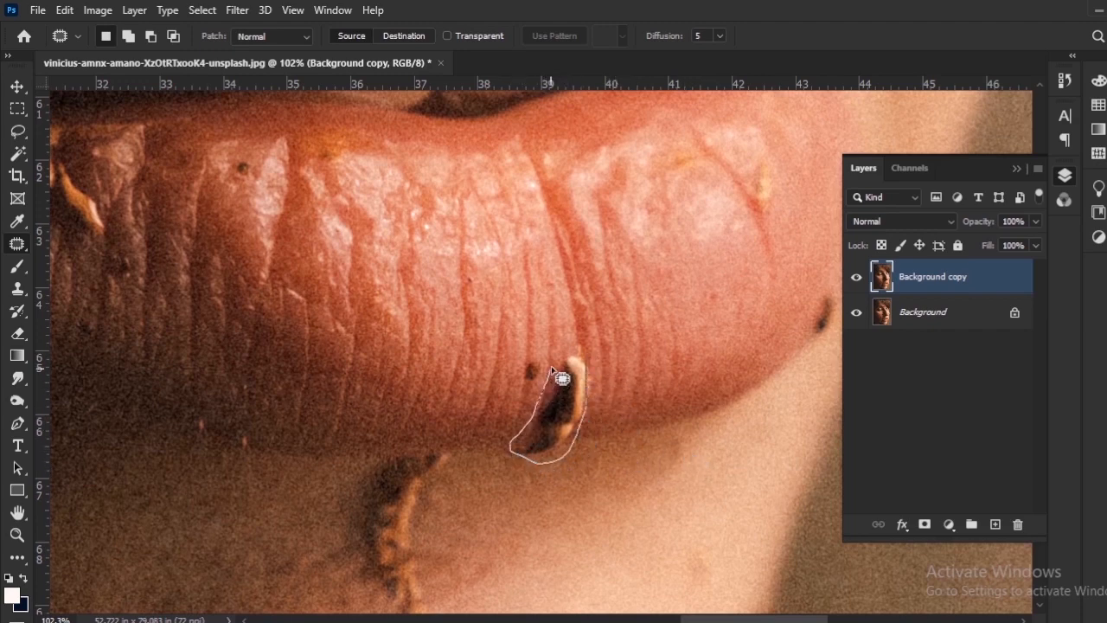
# Outline the black-and-cream debris on the lower lip's bottom edge and patch it with neighbouring lip texture.
pyautogui.moveTo(589, 369); pyautogui.dragTo(581, 357)
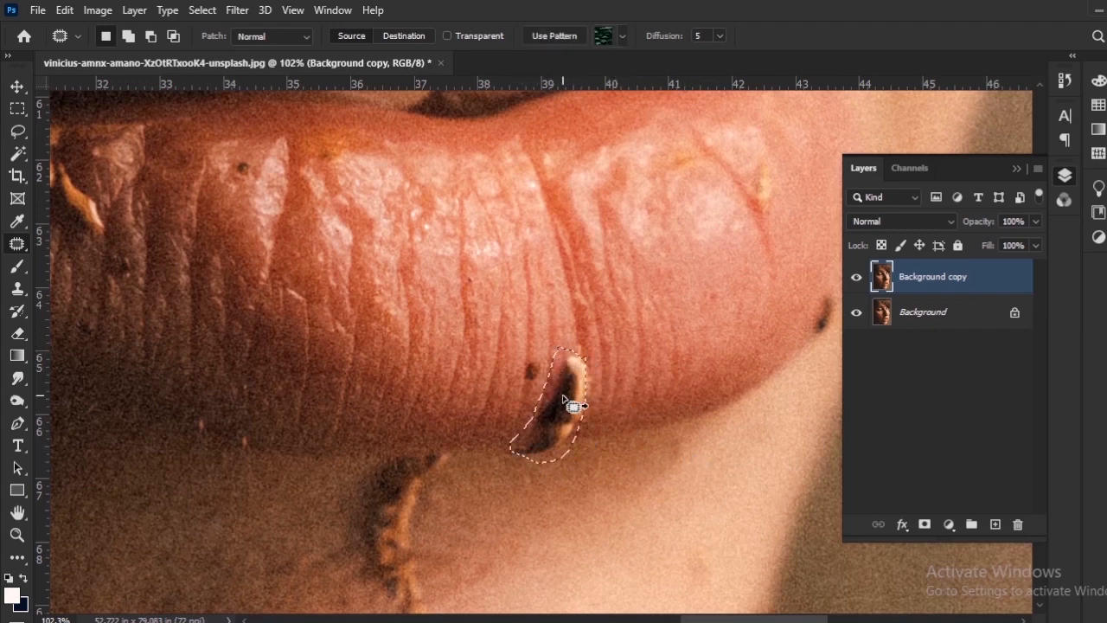
pyautogui.moveTo(569, 403)
pyautogui.mouseDown()
pyautogui.moveTo(599, 395)
pyautogui.moveTo(591, 390)
pyautogui.mouseUp()
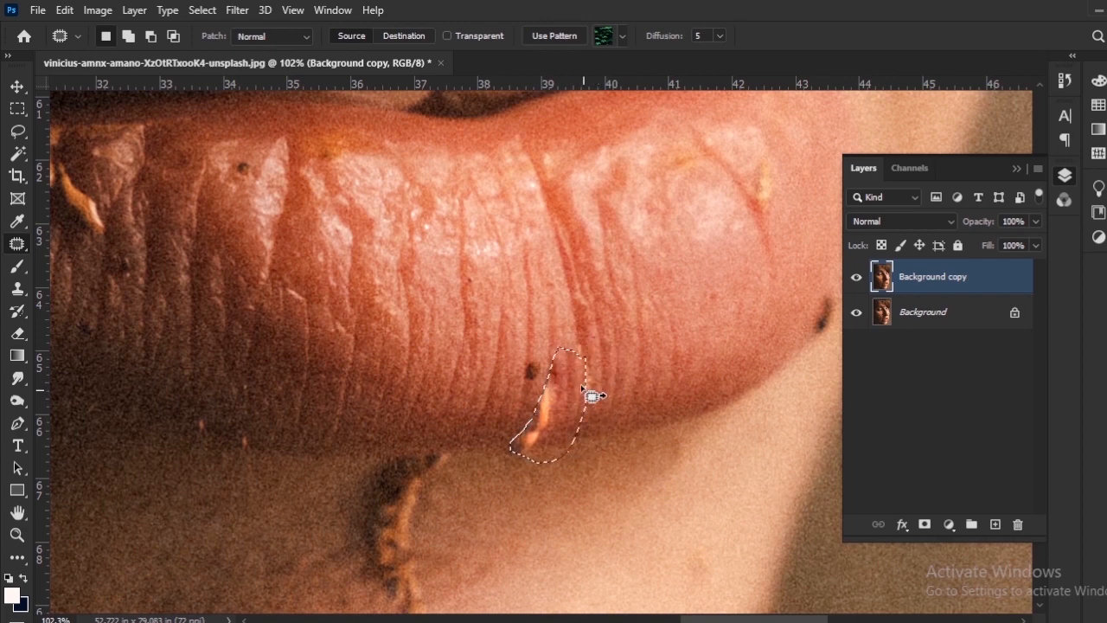
pyautogui.hotkey('ctrl', 'd')
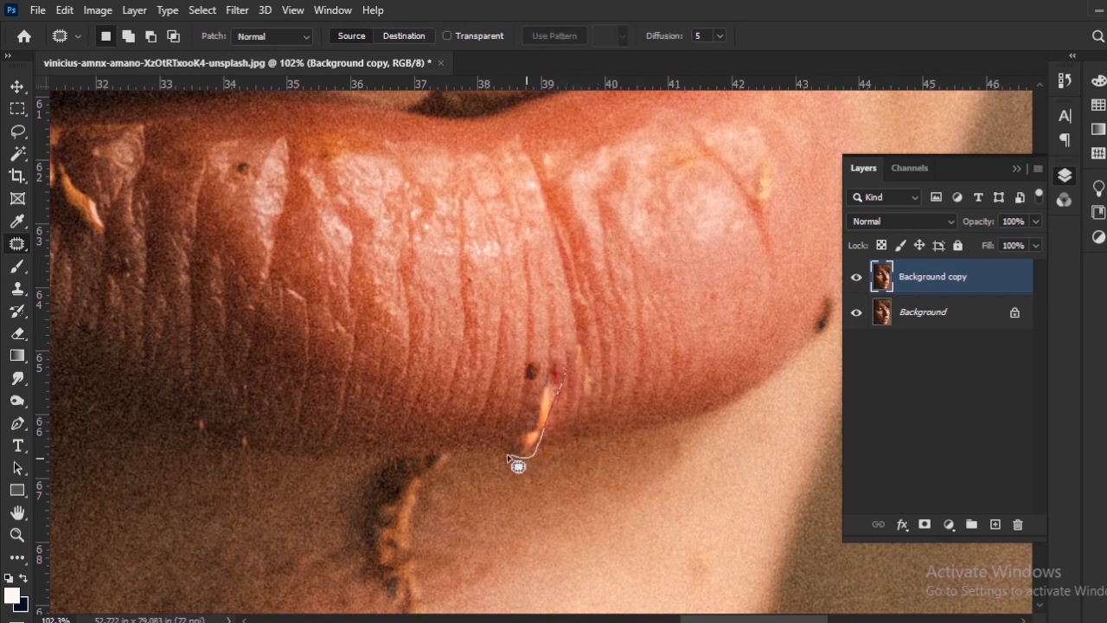
# Patch the leftover orange sliver, the brown dot and the uneven mark beside them on the lower lip's bottom edge.
pyautogui.moveTo(547, 365)
pyautogui.mouseDown()
pyautogui.moveTo(540, 383)
pyautogui.moveTo(493, 381)
pyautogui.moveTo(510, 343)
pyautogui.mouseUp()
pyautogui.hotkey('ctrl', 'd')
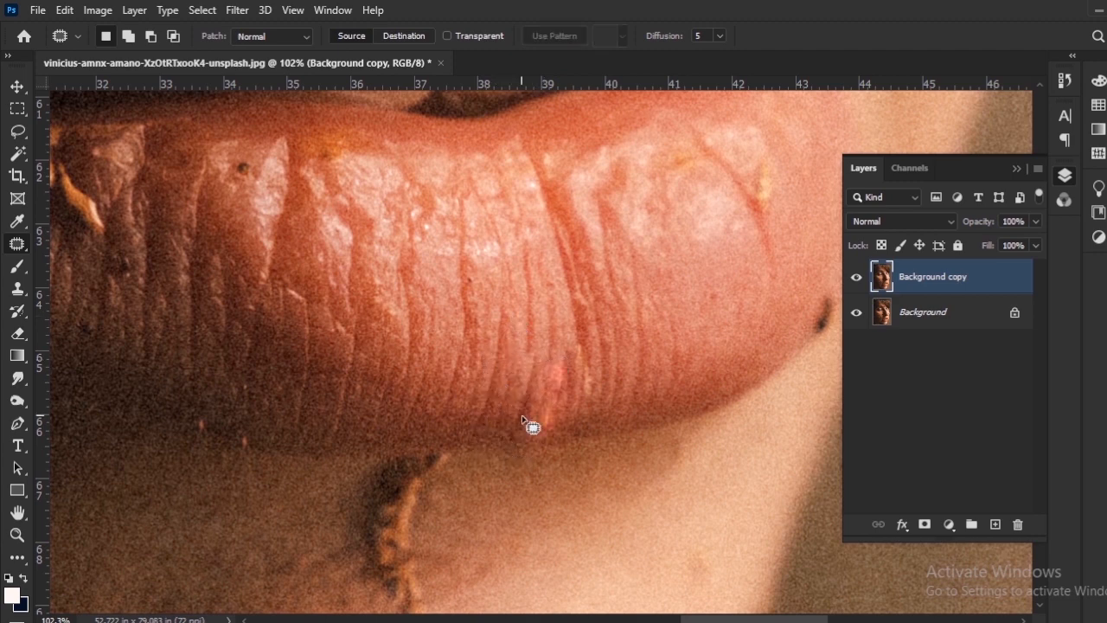
pyautogui.moveTo(527, 387); pyautogui.dragTo(543, 375)
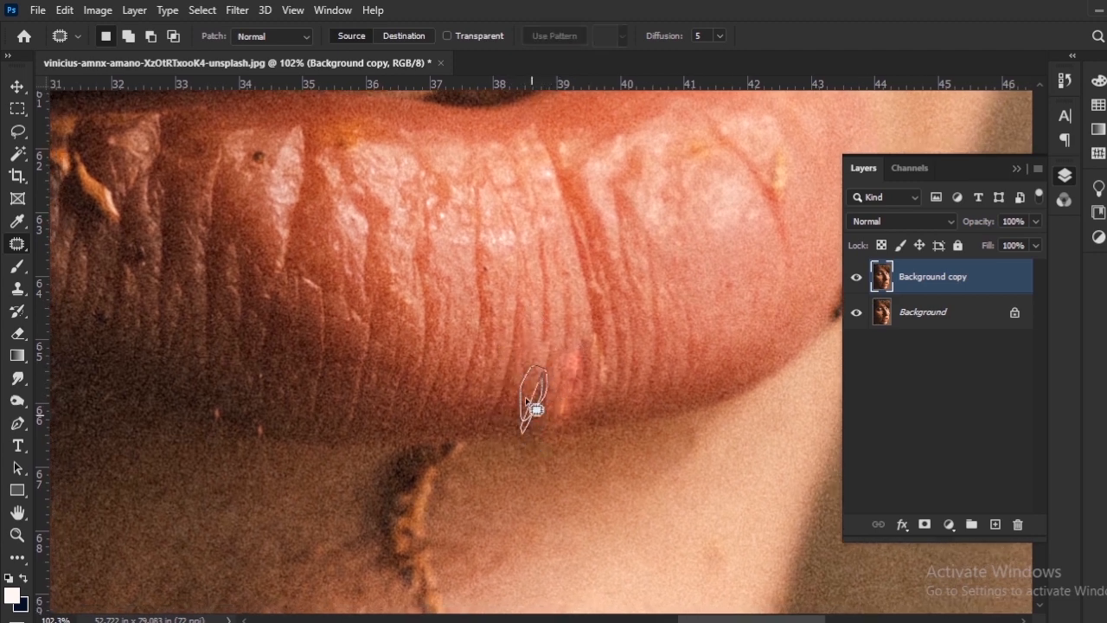
pyautogui.hotkey('ctrl', 'd')
pyautogui.moveTo(562, 422); pyautogui.dragTo(555, 407)
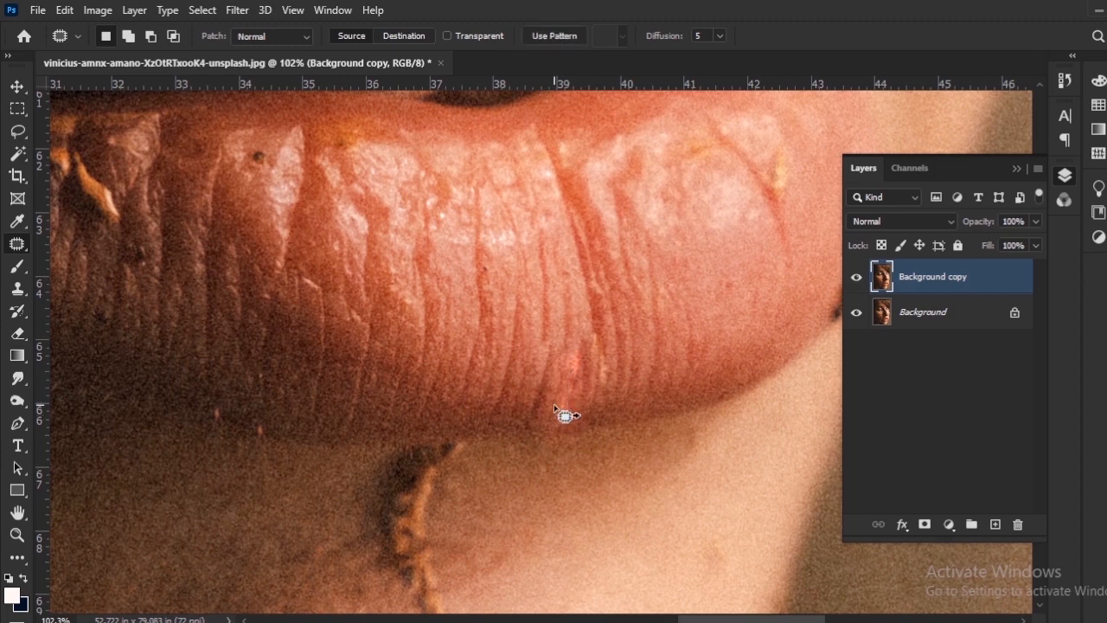
pyautogui.hotkey('ctrl', 'd')
pyautogui.moveTo(587, 327); pyautogui.dragTo(662, 283)
# Outline the pink patch remnant on the lower lip's bottom edge and replace it with the lip texture beside it.
pyautogui.keyDown('alt'); pyautogui.scroll(-4, 619, 366); pyautogui.keyUp('alt')
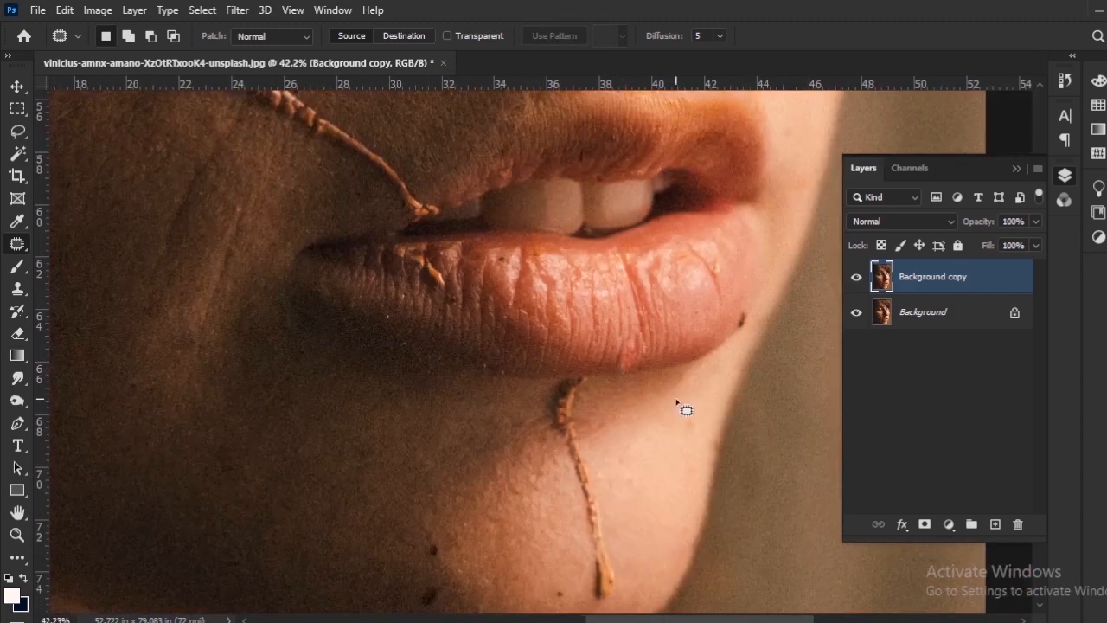
pyautogui.keyDown('alt'); pyautogui.scroll(4, 677, 400); pyautogui.keyUp('alt')
pyautogui.moveTo(602, 301); pyautogui.dragTo(563, 318)
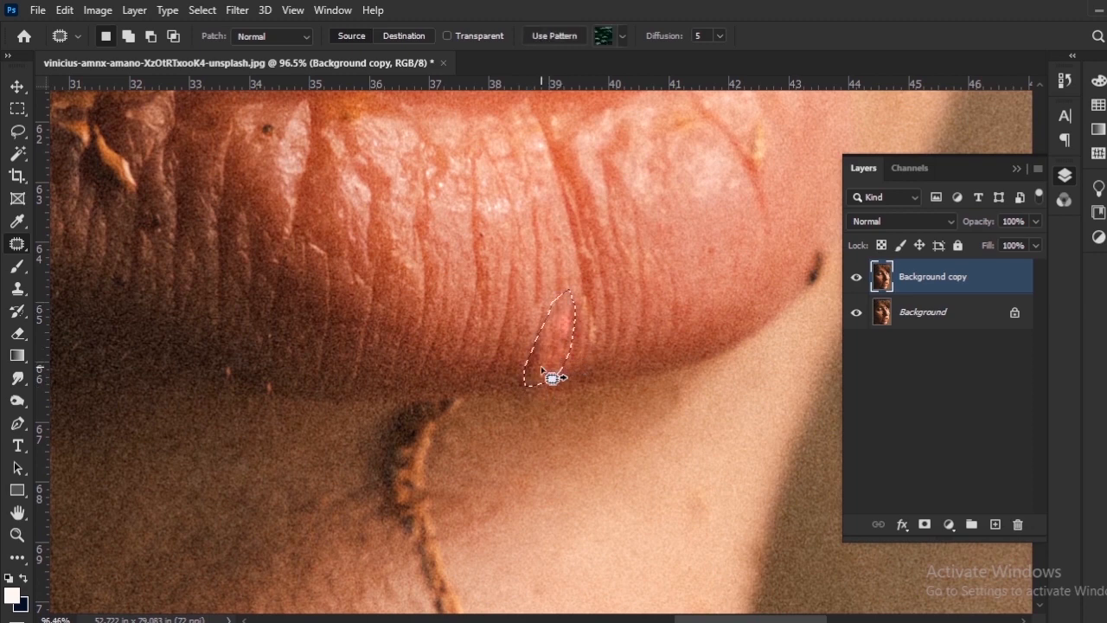
pyautogui.moveTo(553, 378); pyautogui.dragTo(490, 366)
pyautogui.hotkey('ctrl', 'd')
pyautogui.scroll(-5, 578, 421)
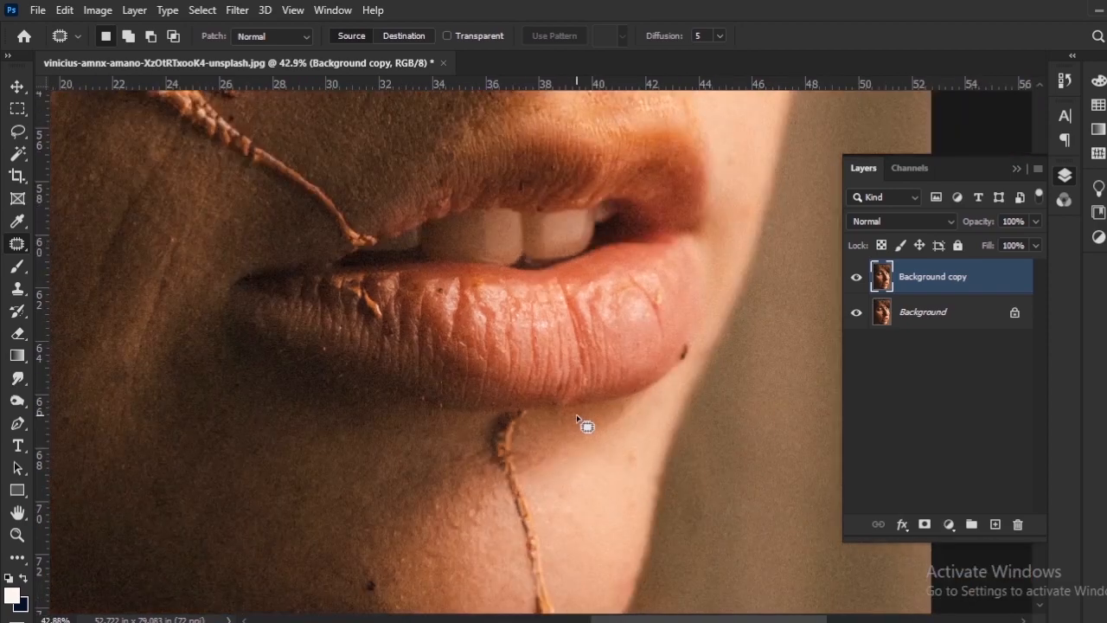
pyautogui.scroll(4, 579, 417)
pyautogui.moveTo(573, 343); pyautogui.dragTo(566, 354)
# Outline the dark spot on the lower lip's outer right edge and patch it with clean neighbouring texture.
pyautogui.moveTo(697, 362); pyautogui.dragTo(515, 443)
pyautogui.moveTo(604, 370); pyautogui.dragTo(577, 414)
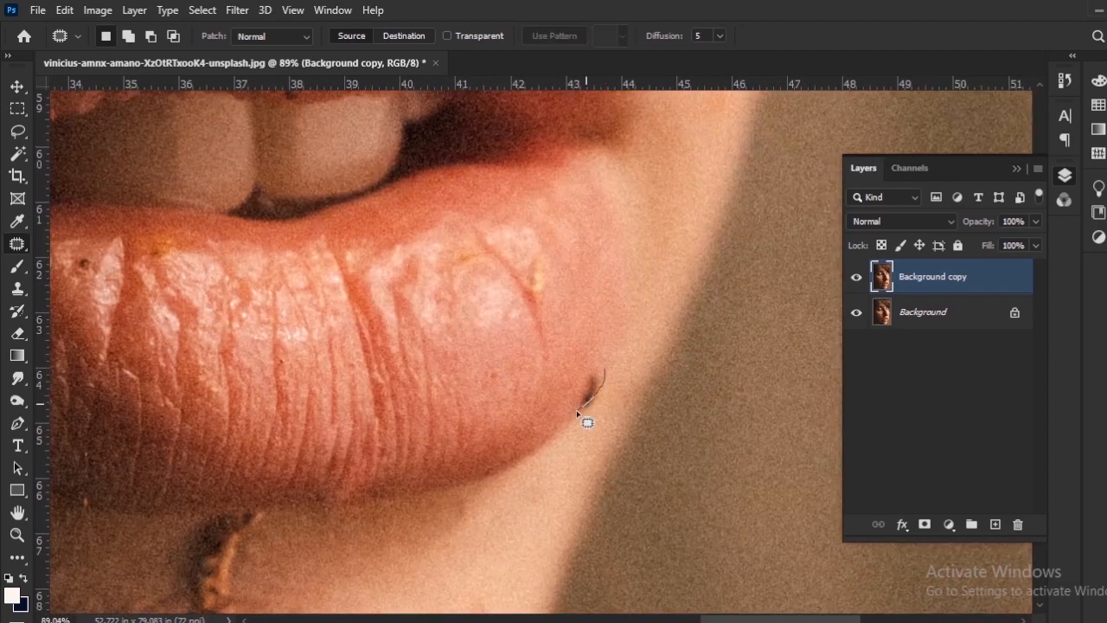
pyautogui.moveTo(598, 377); pyautogui.dragTo(597, 378)
pyautogui.hotkey('ctrl', 'd')
# Outline the dark spot and small marks on the chin and patch them with clean chin skin.
pyautogui.moveTo(415, 596); pyautogui.dragTo(543, 407)
pyautogui.scroll(-5, 519, 415)
pyautogui.moveTo(302, 566); pyautogui.dragTo(420, 383)
pyautogui.scroll(8, 399, 357)
pyautogui.moveTo(412, 317)
pyautogui.mouseDown()
pyautogui.moveTo(422, 323)
pyautogui.moveTo(414, 318)
pyautogui.mouseUp()
pyautogui.moveTo(412, 339); pyautogui.dragTo(364, 339)
pyautogui.moveTo(434, 484)
pyautogui.mouseDown()
pyautogui.moveTo(479, 395)
pyautogui.moveTo(471, 371)
pyautogui.mouseUp()
pyautogui.moveTo(445, 395); pyautogui.dragTo(389, 402)
pyautogui.moveTo(821, 382); pyautogui.dragTo(501, 421)
pyautogui.moveTo(494, 401); pyautogui.dragTo(484, 411)
# Patch the small dark dots just above the long curved hair on the lower forehead with clean skin.
pyautogui.scroll(-5, 397, 403)
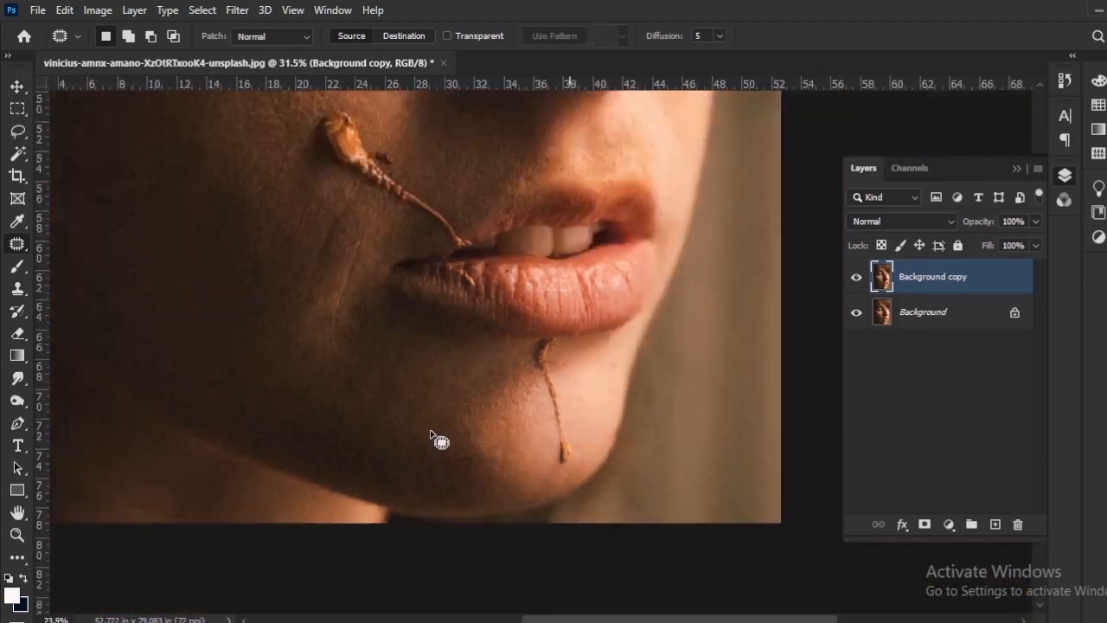
pyautogui.scroll(3, 454, 290)
pyautogui.scroll(6, 454, 290)
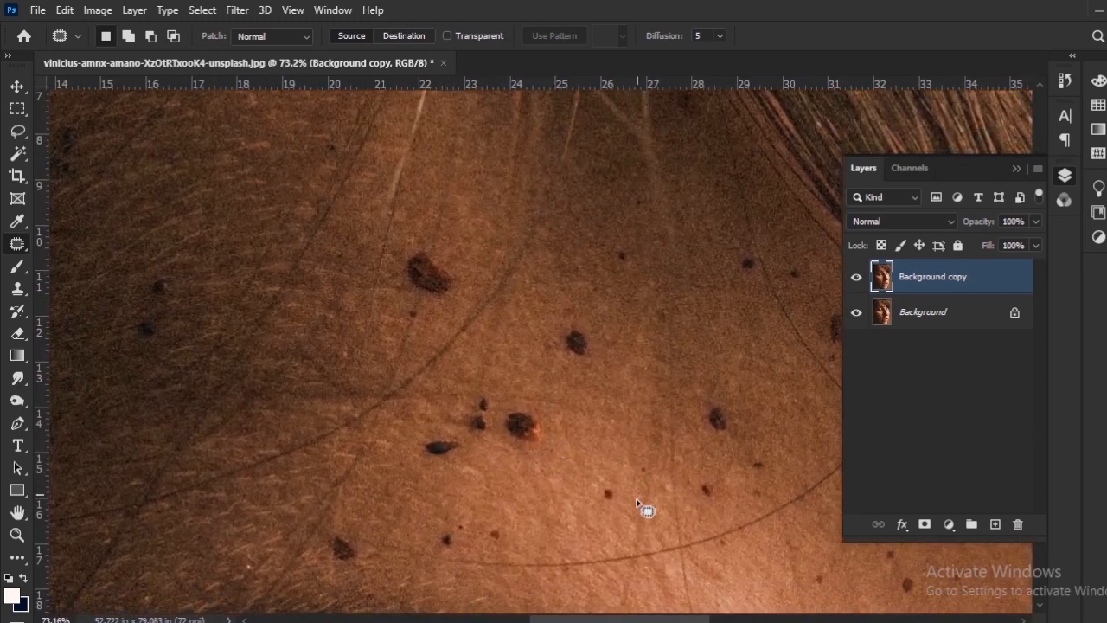
pyautogui.moveTo(646, 510); pyautogui.dragTo(555, 449)
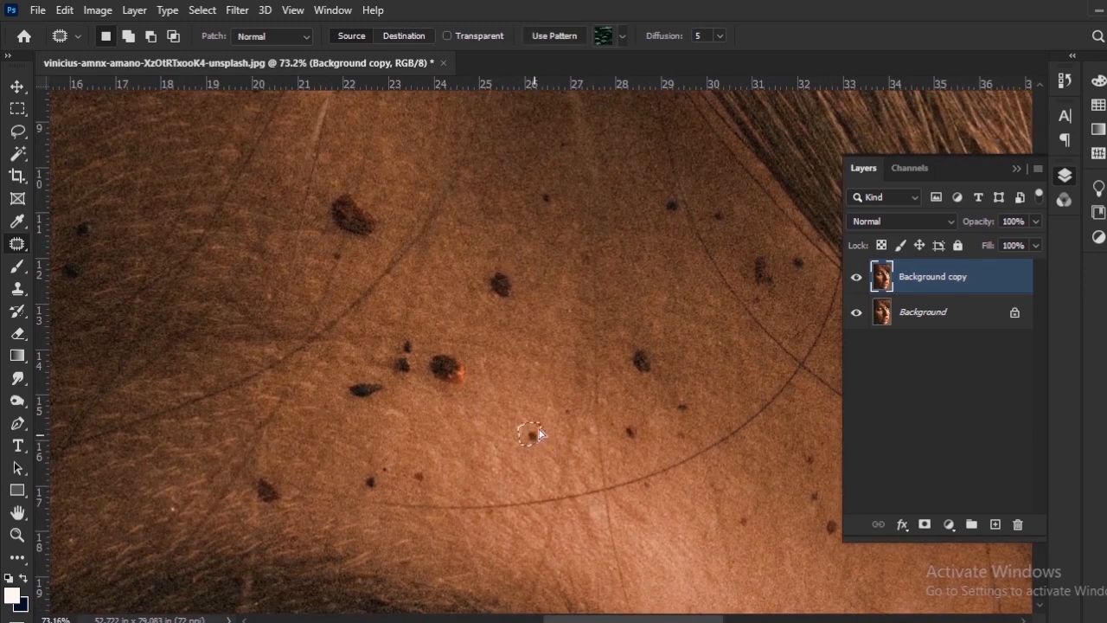
pyautogui.scroll(3, 538, 432)
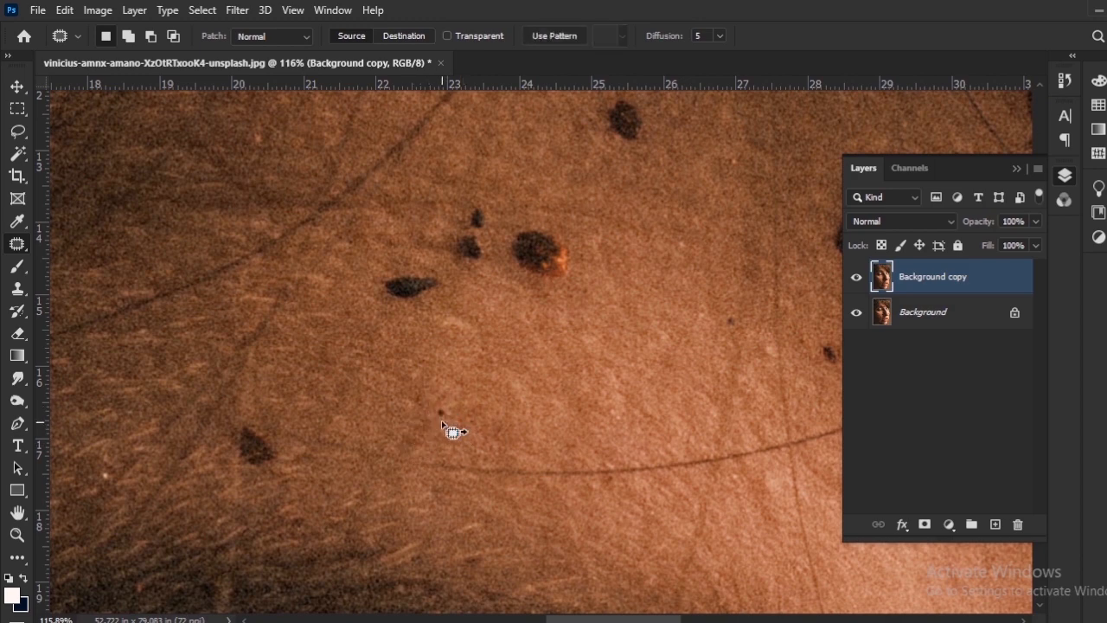
# Patch the cluster of dark spots in the middle of the forehead, including the elongated one and the orange-edged one.
pyautogui.moveTo(440, 422); pyautogui.dragTo(478, 498)
pyautogui.moveTo(473, 357); pyautogui.dragTo(456, 370)
pyautogui.moveTo(517, 282)
pyautogui.mouseDown()
pyautogui.moveTo(507, 323)
pyautogui.moveTo(518, 285)
pyautogui.mouseUp()
pyautogui.moveTo(509, 316); pyautogui.dragTo(529, 335)
pyautogui.moveTo(558, 292)
pyautogui.mouseDown()
pyautogui.moveTo(621, 346)
pyautogui.moveTo(554, 299)
pyautogui.mouseUp()
pyautogui.moveTo(600, 334); pyautogui.dragTo(632, 353)
pyautogui.moveTo(556, 294)
pyautogui.mouseDown()
pyautogui.moveTo(512, 341)
pyautogui.moveTo(554, 296)
pyautogui.mouseUp()
pyautogui.moveTo(543, 320); pyautogui.dragTo(586, 335)
# Patch the oval dark spot above the cleared cluster and outline the small dot higher on the forehead.
pyautogui.moveTo(662, 178); pyautogui.dragTo(572, 289)
pyautogui.moveTo(568, 298); pyautogui.dragTo(622, 288)
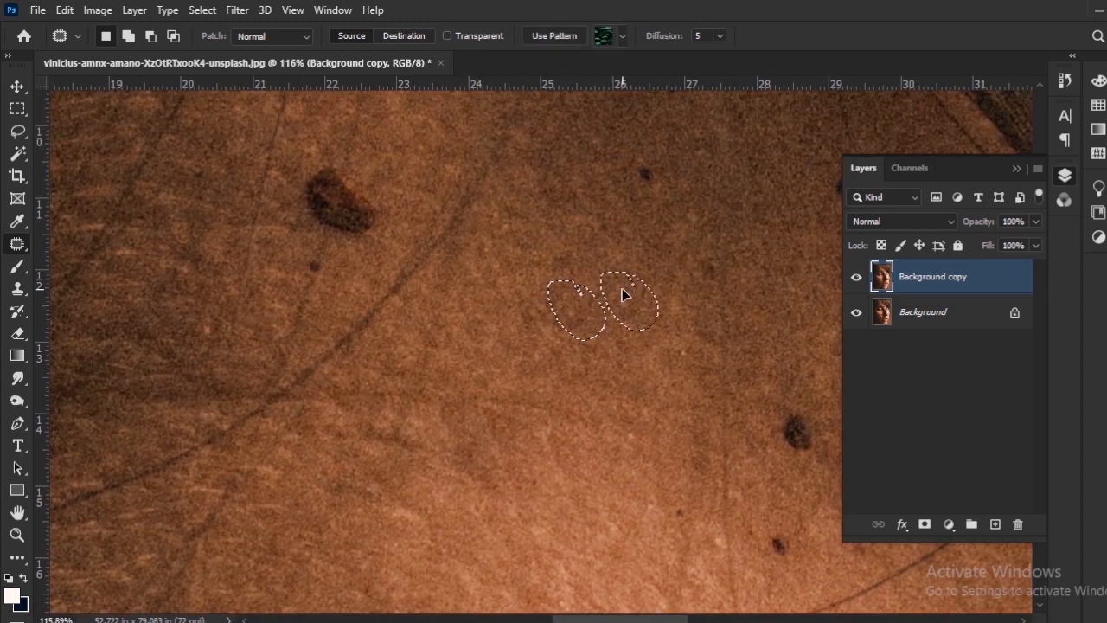
pyautogui.moveTo(646, 159); pyautogui.dragTo(594, 266)
pyautogui.moveTo(594, 266); pyautogui.dragTo(590, 264)
# Outline the dark spots on the upper forehead beside the fringe and patch them with clean skin.
pyautogui.moveTo(801, 283); pyautogui.dragTo(568, 257)
pyautogui.moveTo(560, 275); pyautogui.dragTo(588, 278)
pyautogui.moveTo(633, 264)
pyautogui.mouseDown()
pyautogui.moveTo(644, 297)
pyautogui.moveTo(636, 267)
pyautogui.mouseUp()
pyautogui.moveTo(716, 347); pyautogui.dragTo(619, 325)
pyautogui.moveTo(611, 351)
pyautogui.mouseDown()
pyautogui.moveTo(638, 356)
pyautogui.moveTo(621, 334)
pyautogui.moveTo(603, 334)
pyautogui.mouseUp()
pyautogui.moveTo(597, 344); pyautogui.dragTo(596, 306)
# Patch the large dark spot and the two smaller ones below it, above the curved hair on the forehead.
pyautogui.moveTo(434, 418); pyautogui.dragTo(568, 314)
pyautogui.moveTo(567, 313); pyautogui.dragTo(562, 311)
pyautogui.moveTo(562, 327); pyautogui.dragTo(573, 292)
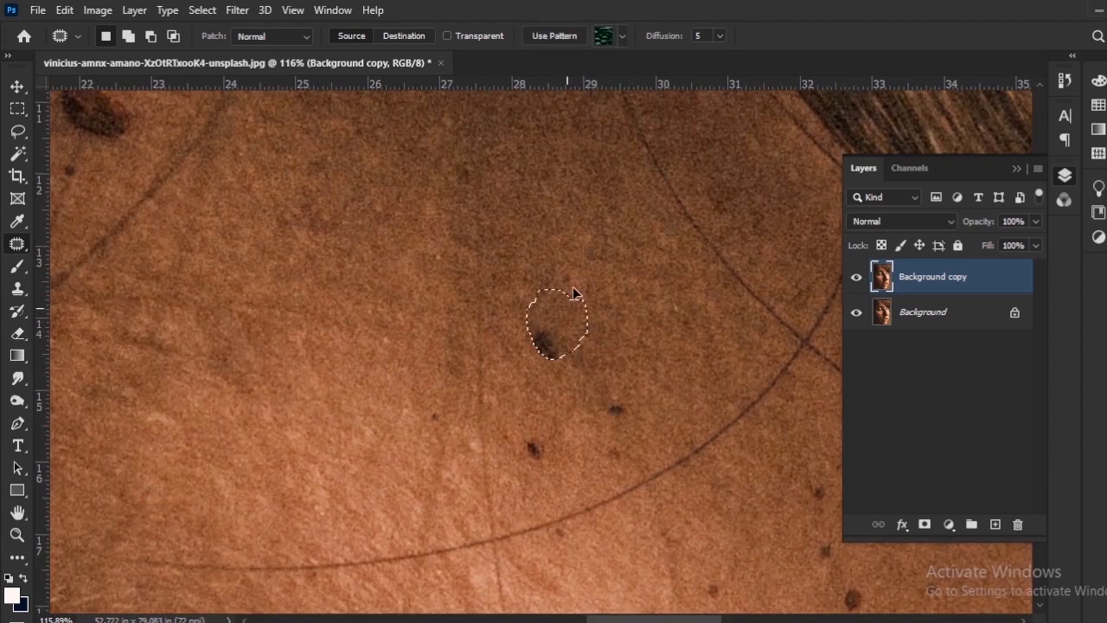
pyautogui.moveTo(639, 415); pyautogui.dragTo(592, 350)
pyautogui.moveTo(585, 364); pyautogui.dragTo(585, 324)
pyautogui.moveTo(592, 399); pyautogui.dragTo(591, 407)
pyautogui.moveTo(585, 408)
pyautogui.mouseDown()
pyautogui.moveTo(585, 373)
pyautogui.moveTo(572, 381)
pyautogui.mouseUp()
pyautogui.moveTo(556, 384); pyautogui.dragTo(552, 393)
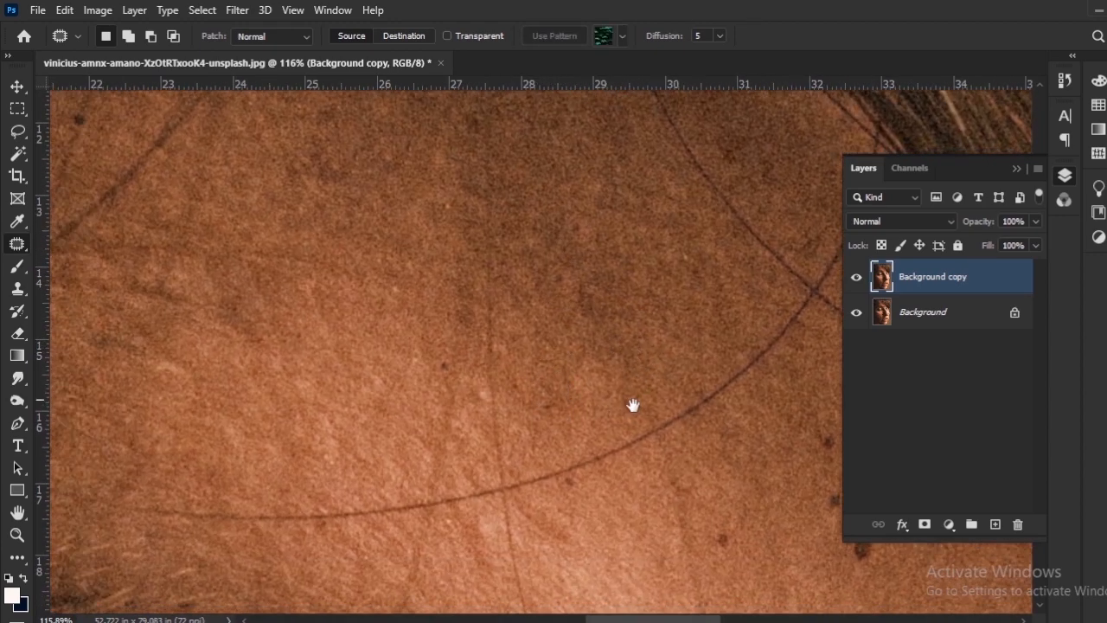
# Patch the small dark spots below the right end of the curved hair, on the lower forehead.
pyautogui.moveTo(632, 403); pyautogui.dragTo(398, 270)
pyautogui.moveTo(486, 400)
pyautogui.mouseDown()
pyautogui.moveTo(501, 375)
pyautogui.moveTo(555, 386)
pyautogui.moveTo(554, 353)
pyautogui.mouseUp()
pyautogui.moveTo(551, 341); pyautogui.dragTo(547, 320)
pyautogui.moveTo(592, 434); pyautogui.dragTo(517, 449)
pyautogui.moveTo(512, 467); pyautogui.dragTo(493, 437)
pyautogui.moveTo(545, 368)
pyautogui.mouseDown()
pyautogui.moveTo(520, 399)
pyautogui.moveTo(524, 363)
pyautogui.mouseUp()
pyautogui.moveTo(548, 443); pyautogui.dragTo(531, 431)
pyautogui.moveTo(537, 439); pyautogui.dragTo(536, 409)
# Patch the leftover small marks around the curved hair and down towards the brow with clean forehead skin.
pyautogui.moveTo(536, 233); pyautogui.dragTo(554, 463)
pyautogui.moveTo(529, 401); pyautogui.dragTo(541, 446)
pyautogui.moveTo(563, 398); pyautogui.dragTo(548, 448)
pyautogui.moveTo(531, 442)
pyautogui.mouseDown()
pyautogui.moveTo(547, 459)
pyautogui.moveTo(532, 445)
pyautogui.mouseUp()
pyautogui.moveTo(542, 448); pyautogui.dragTo(536, 423)
pyautogui.moveTo(548, 462); pyautogui.dragTo(543, 441)
pyautogui.moveTo(511, 440)
pyautogui.mouseDown()
pyautogui.moveTo(568, 465)
pyautogui.moveTo(509, 442)
pyautogui.moveTo(554, 459)
pyautogui.mouseUp()
pyautogui.moveTo(605, 553)
pyautogui.mouseDown()
pyautogui.moveTo(478, 449)
pyautogui.moveTo(424, 380)
pyautogui.mouseUp()
pyautogui.moveTo(474, 421); pyautogui.dragTo(471, 417)
pyautogui.moveTo(459, 409); pyautogui.dragTo(428, 380)
pyautogui.hotkey('ctrl', 'd')
# Compare the whole portrait before and after retouching by hiding and showing the Background copy layer.
pyautogui.scroll(-10, 504, 415)
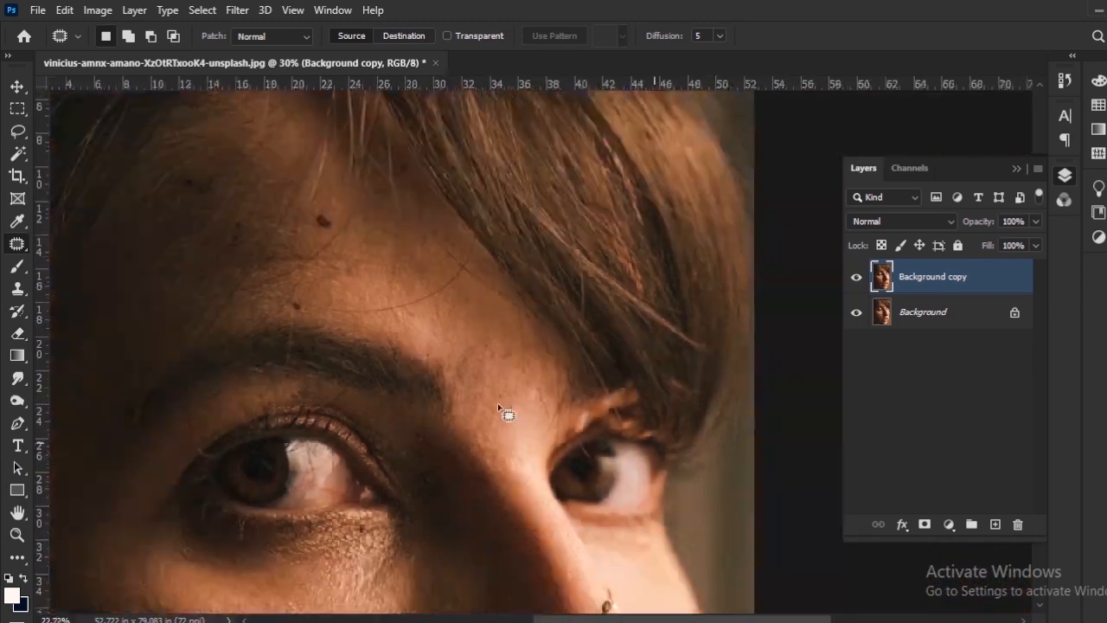
pyautogui.moveTo(451, 486); pyautogui.dragTo(476, 340)
pyautogui.scroll(-2, 480, 380)
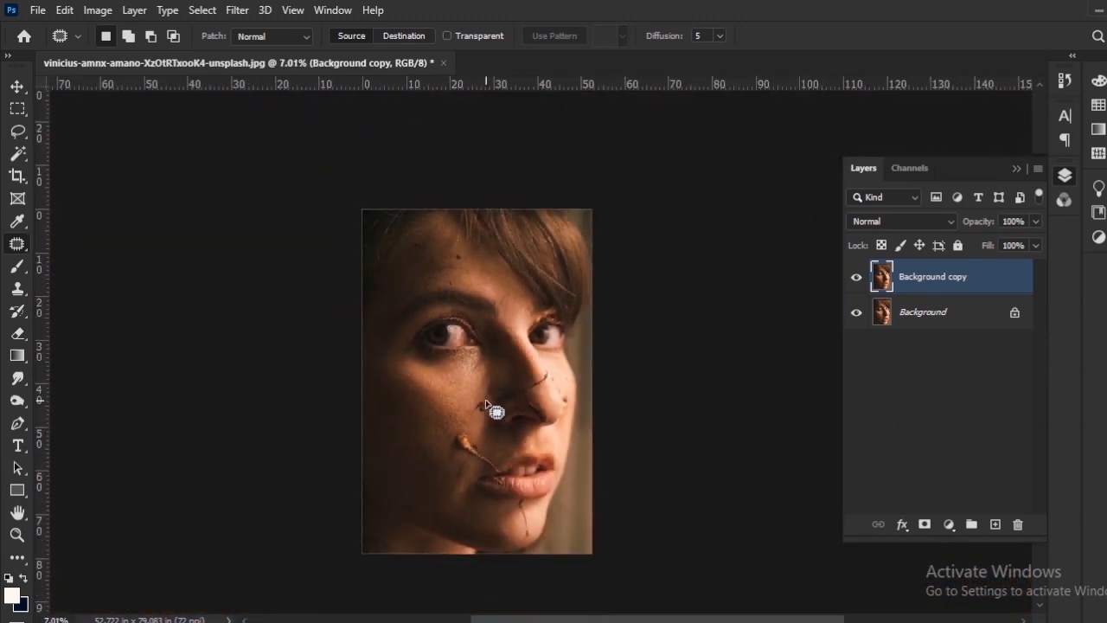
pyautogui.scroll(1, 490, 390)
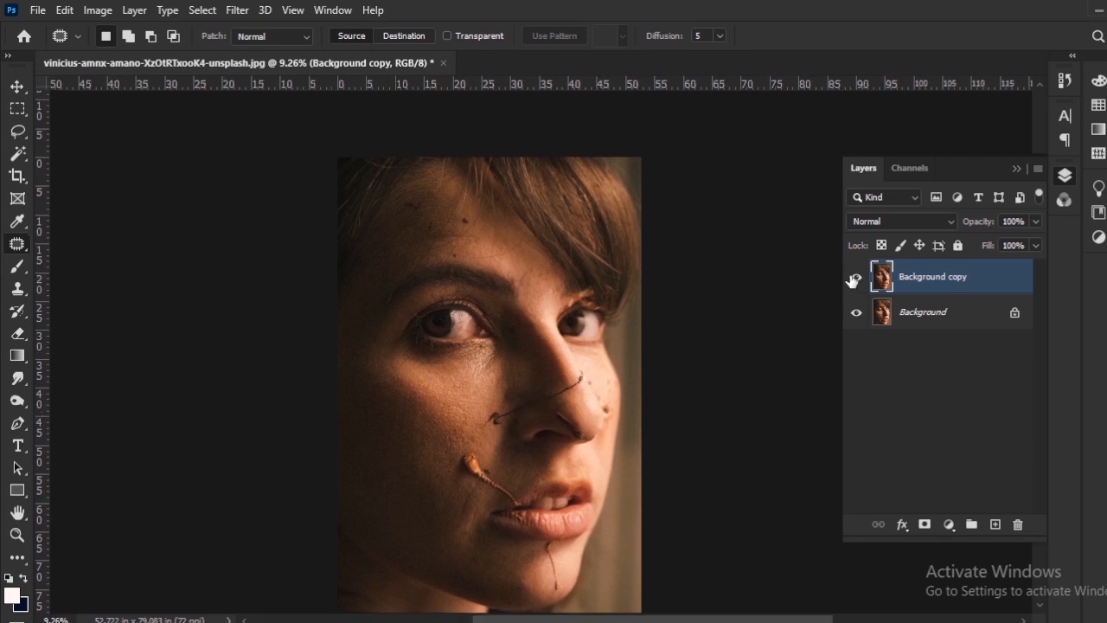
pyautogui.click(856, 277)
pyautogui.click(856, 278)
pyautogui.click(856, 278)
pyautogui.click(857, 278)
# Outline the dark blotchy area beside the nose, above the black stem, and patch it with the skin above it.
pyautogui.scroll(5, 542, 336)
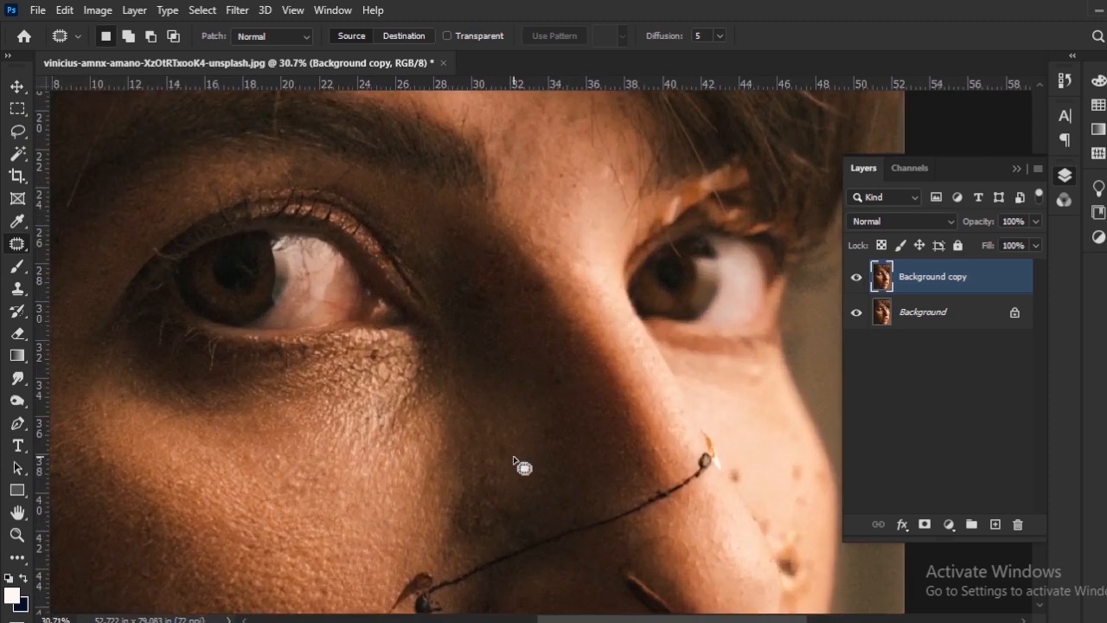
pyautogui.scroll(2, 512, 461)
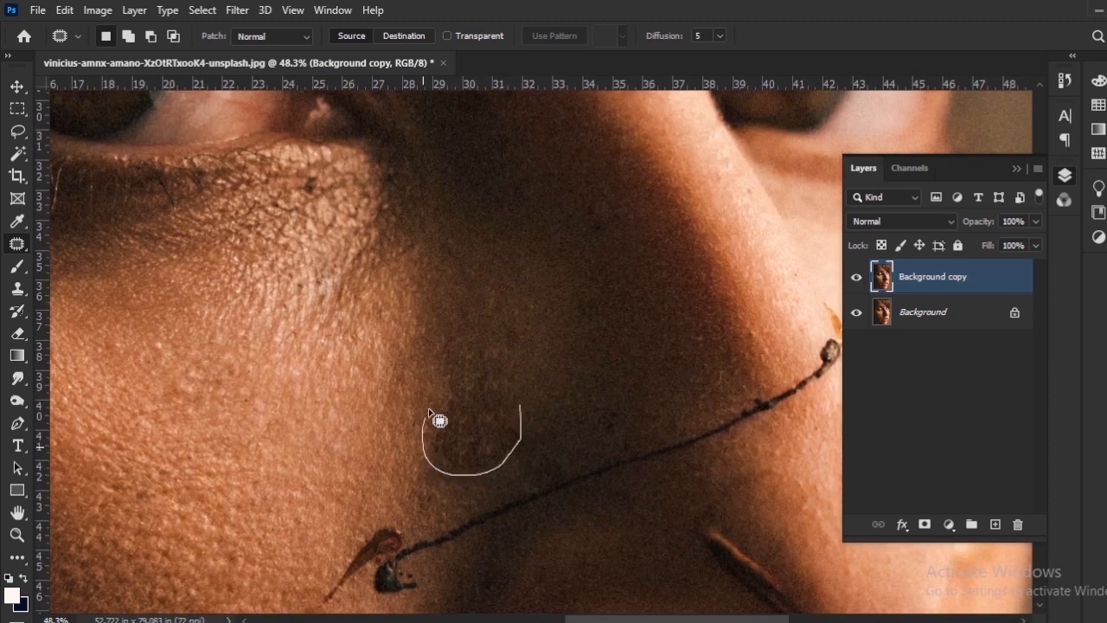
pyautogui.moveTo(521, 411)
pyautogui.mouseDown()
pyautogui.moveTo(526, 432)
pyautogui.moveTo(477, 341)
pyautogui.mouseUp()
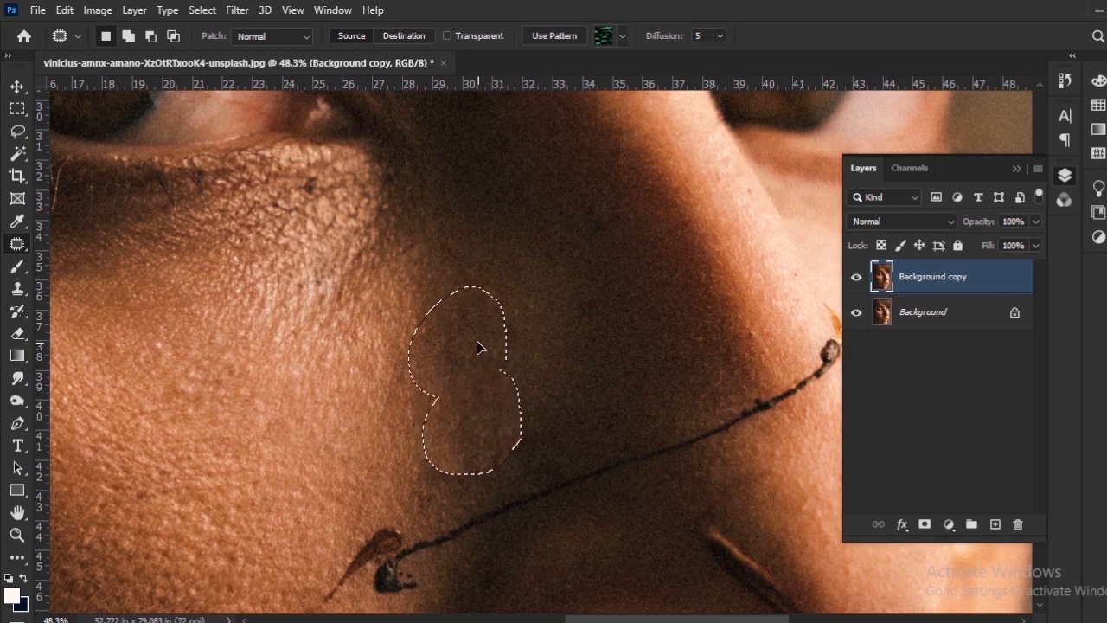
pyautogui.hotkey('ctrl', 'd')
# Patch the remaining uneven marks in the shadow beside the nose, just above the black stem.
pyautogui.scroll(1, 525, 422)
pyautogui.scroll(1, 525, 423)
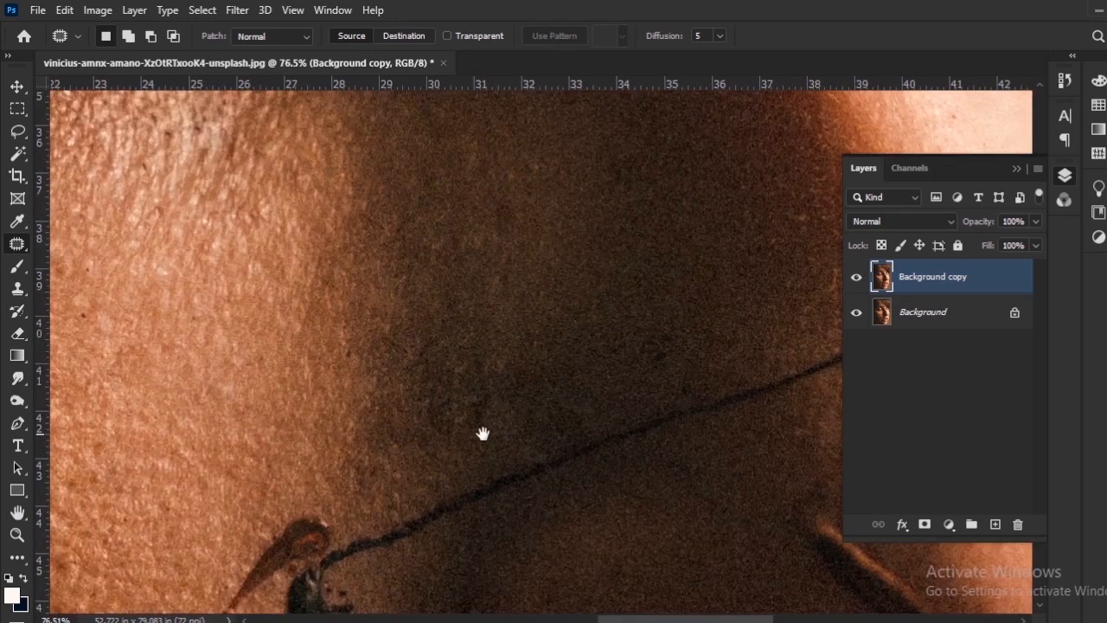
pyautogui.moveTo(482, 433); pyautogui.dragTo(520, 370)
pyautogui.hotkey('ctrl', 'd')
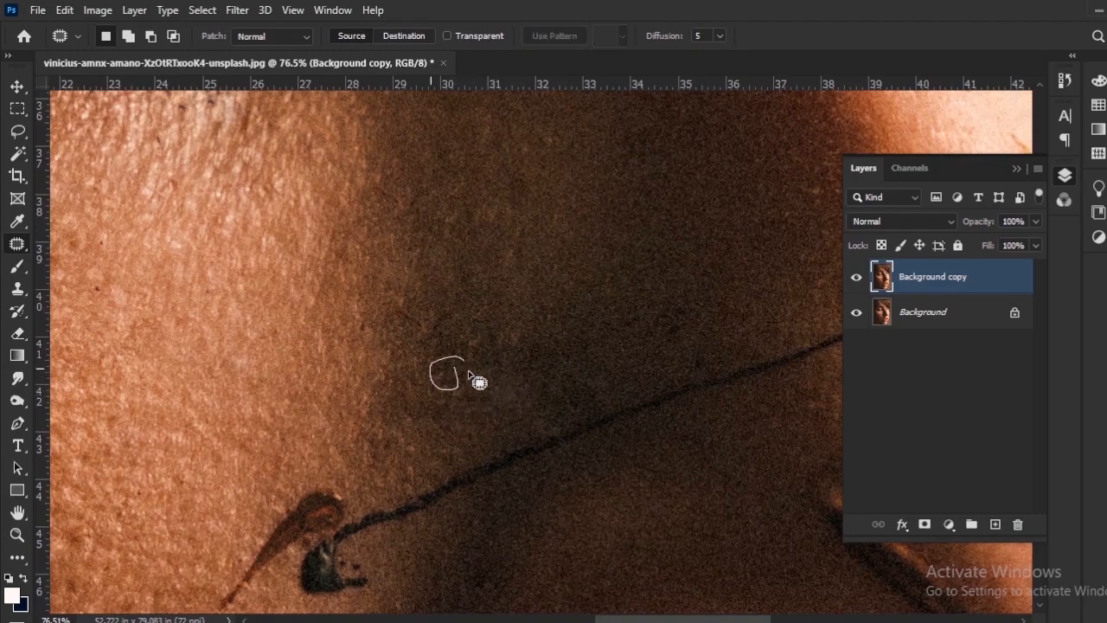
# Outline the dark spots on the forehead above the near eyebrow and patch them with clean skin.
pyautogui.scroll(-6, 590, 350)
pyautogui.scroll(2, 709, 374)
pyautogui.moveTo(709, 373); pyautogui.dragTo(436, 489)
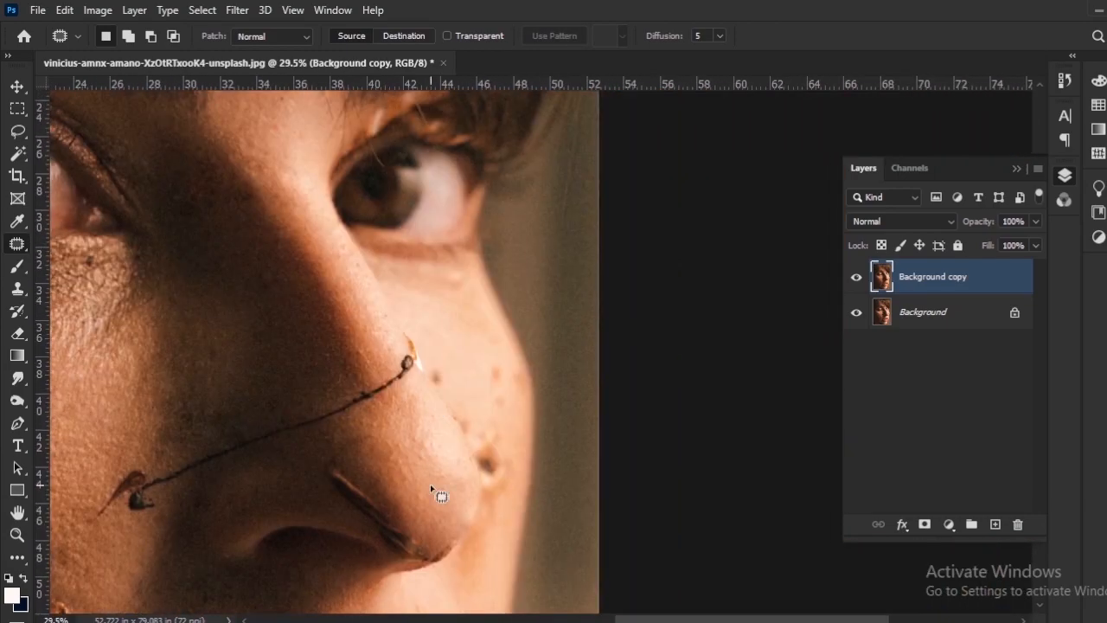
pyautogui.moveTo(317, 284); pyautogui.dragTo(467, 529)
pyautogui.scroll(3, 381, 436)
pyautogui.moveTo(382, 435); pyautogui.dragTo(450, 430)
pyautogui.moveTo(451, 411)
pyautogui.mouseDown()
pyautogui.moveTo(486, 416)
pyautogui.moveTo(455, 411)
pyautogui.mouseUp()
pyautogui.moveTo(470, 426); pyautogui.dragTo(474, 347)
pyautogui.moveTo(432, 536); pyautogui.dragTo(486, 381)
pyautogui.moveTo(434, 500); pyautogui.dragTo(432, 491)
pyautogui.moveTo(272, 366)
pyautogui.mouseDown()
pyautogui.moveTo(442, 452)
pyautogui.moveTo(454, 497)
pyautogui.mouseUp()
pyautogui.moveTo(464, 400)
pyautogui.mouseDown()
pyautogui.moveTo(469, 408)
pyautogui.moveTo(463, 399)
pyautogui.mouseUp()
pyautogui.hotkey('ctrl', 'd')
# Patch the large dark spot on the middle forehead and the mark near it with surrounding skin.
pyautogui.moveTo(446, 389); pyautogui.dragTo(577, 512)
pyautogui.moveTo(514, 391)
pyautogui.mouseDown()
pyautogui.moveTo(465, 423)
pyautogui.moveTo(521, 398)
pyautogui.moveTo(556, 413)
pyautogui.mouseUp()
pyautogui.hotkey('ctrl', 'd')
pyautogui.moveTo(462, 419)
pyautogui.mouseDown()
pyautogui.moveTo(536, 433)
pyautogui.moveTo(478, 452)
pyautogui.mouseUp()
pyautogui.hotkey('ctrl', 'd')
# Patch the faint dark spots on the shadowed side of the forehead near the hairline.
pyautogui.moveTo(554, 404); pyautogui.dragTo(465, 478)
pyautogui.scroll(-3, 511, 449)
pyautogui.scroll(4, 519, 426)
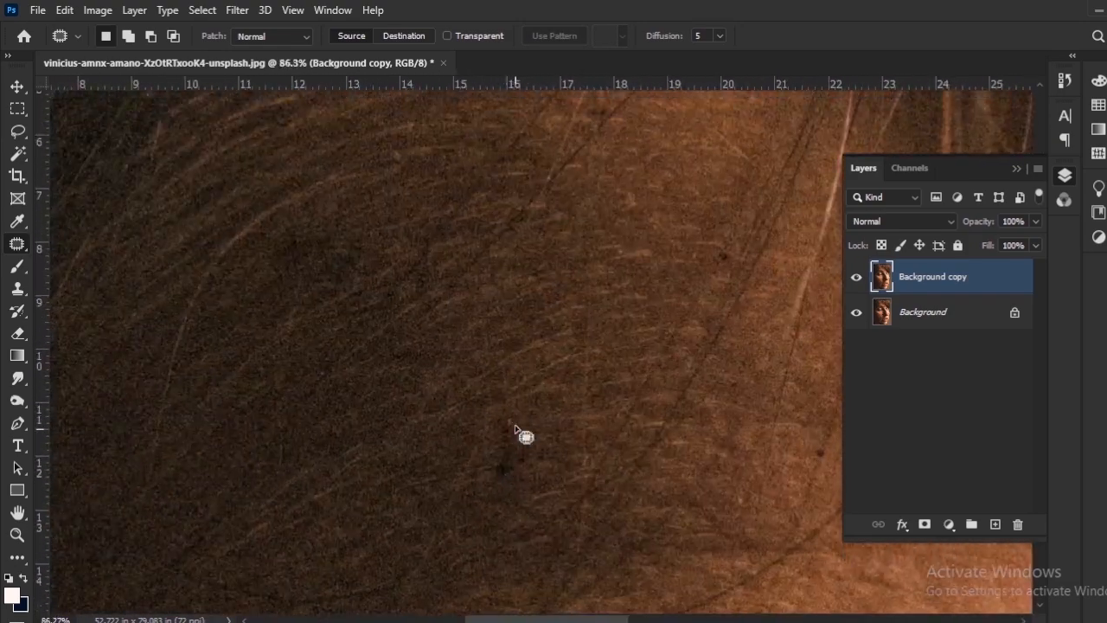
pyautogui.moveTo(517, 424); pyautogui.dragTo(522, 420)
pyautogui.moveTo(509, 439); pyautogui.dragTo(543, 429)
pyautogui.hotkey('ctrl', 'd')
pyautogui.moveTo(370, 278)
pyautogui.mouseDown()
pyautogui.moveTo(558, 380)
pyautogui.moveTo(538, 360)
pyautogui.moveTo(549, 368)
pyautogui.mouseUp()
pyautogui.hotkey('ctrl', 'd')
# Outline the whole orange stem running down the chin from the lower lip and patch it with clean chin skin.
pyautogui.scroll(-8, 644, 402)
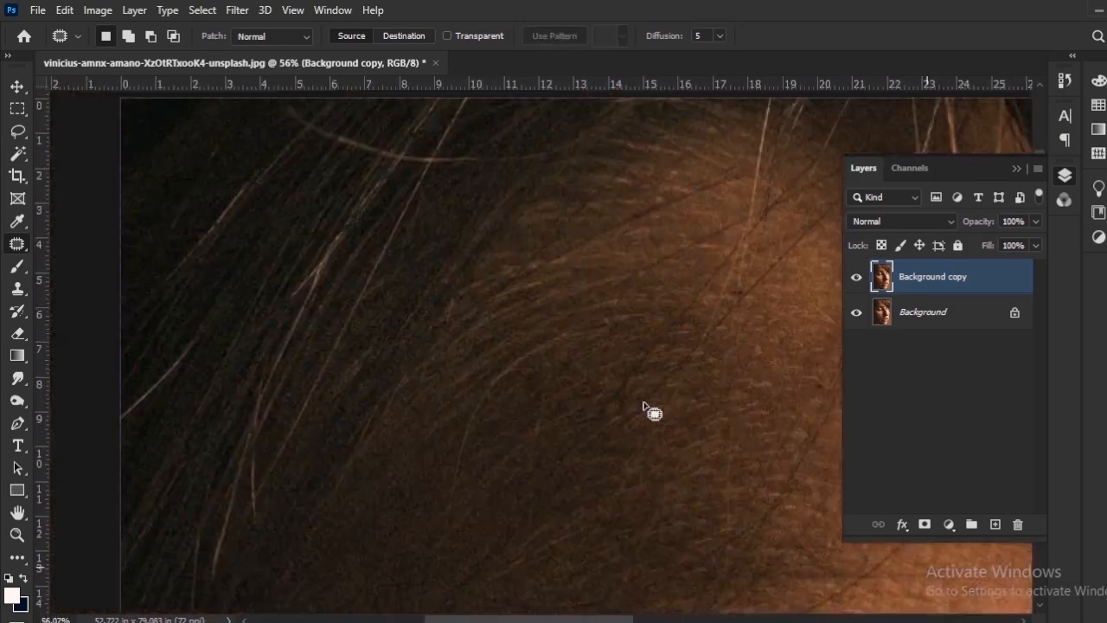
pyautogui.moveTo(705, 502); pyautogui.dragTo(553, 275)
pyautogui.moveTo(502, 456); pyautogui.dragTo(498, 277)
pyautogui.scroll(-3, 444, 448)
pyautogui.moveTo(445, 446); pyautogui.dragTo(526, 360)
pyautogui.scroll(2, 565, 436)
pyautogui.moveTo(565, 436); pyautogui.dragTo(620, 384)
pyautogui.scroll(6, 569, 508)
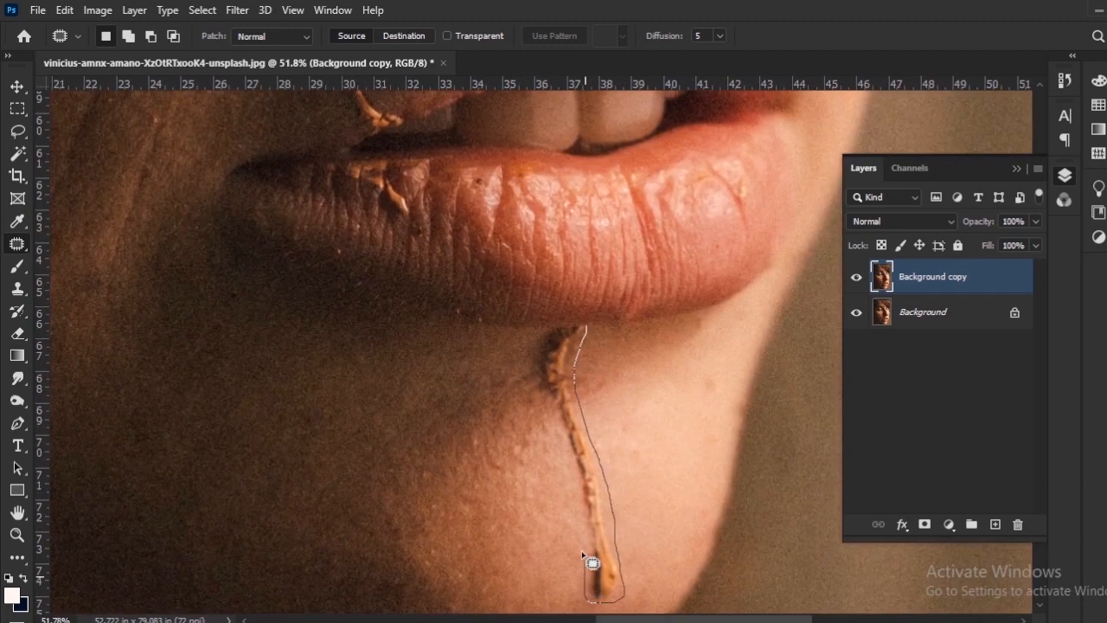
pyautogui.moveTo(537, 354); pyautogui.dragTo(538, 355)
pyautogui.moveTo(575, 388)
pyautogui.mouseDown()
pyautogui.moveTo(512, 396)
pyautogui.moveTo(491, 351)
pyautogui.moveTo(586, 462)
pyautogui.moveTo(586, 493)
pyautogui.mouseUp()
pyautogui.hotkey('ctrl', 'd')
pyautogui.hotkey('ctrl', 'd')
# Outline the orange flakes near the lower lip's left corner and patch them with neighbouring lip texture.
pyautogui.scroll(-6, 551, 430)
pyautogui.scroll(5, 490, 372)
pyautogui.moveTo(625, 448); pyautogui.dragTo(577, 444)
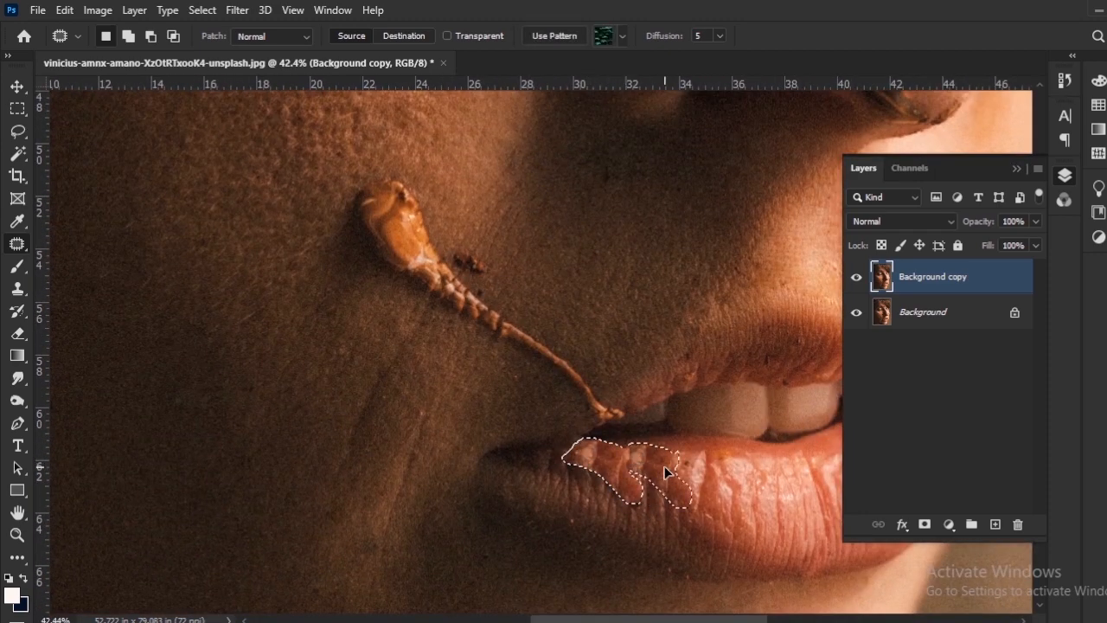
pyautogui.moveTo(664, 467); pyautogui.dragTo(665, 469)
pyautogui.hotkey('ctrl', 'd')
# Patch the leftover dark marks near the lower lip's left corner with matching lip texture.
pyautogui.moveTo(639, 518); pyautogui.dragTo(674, 496)
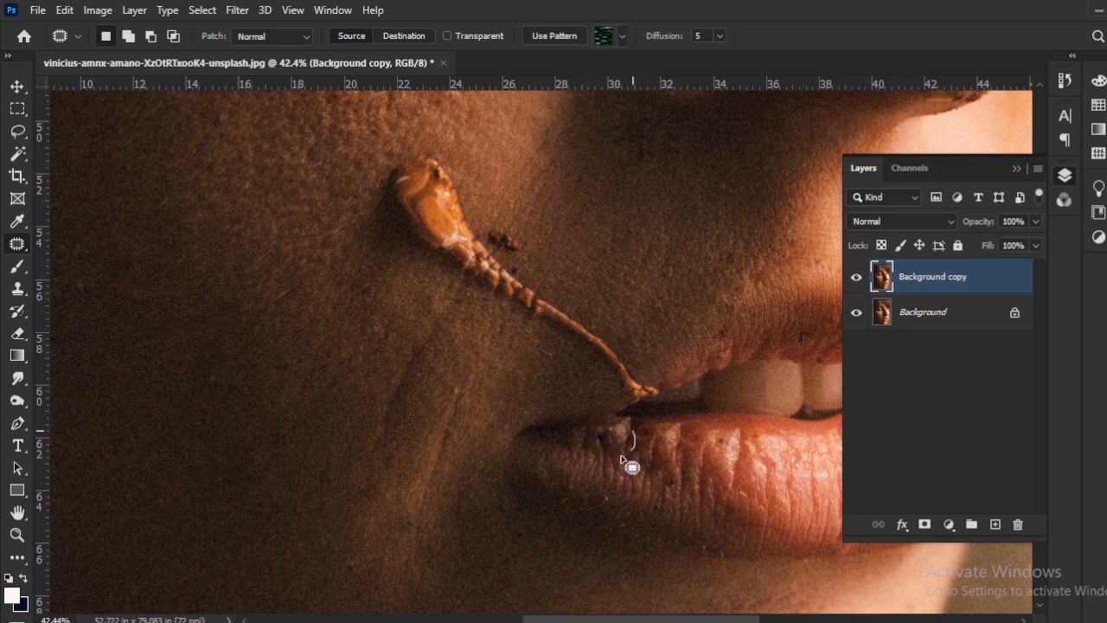
pyautogui.scroll(2, 617, 464)
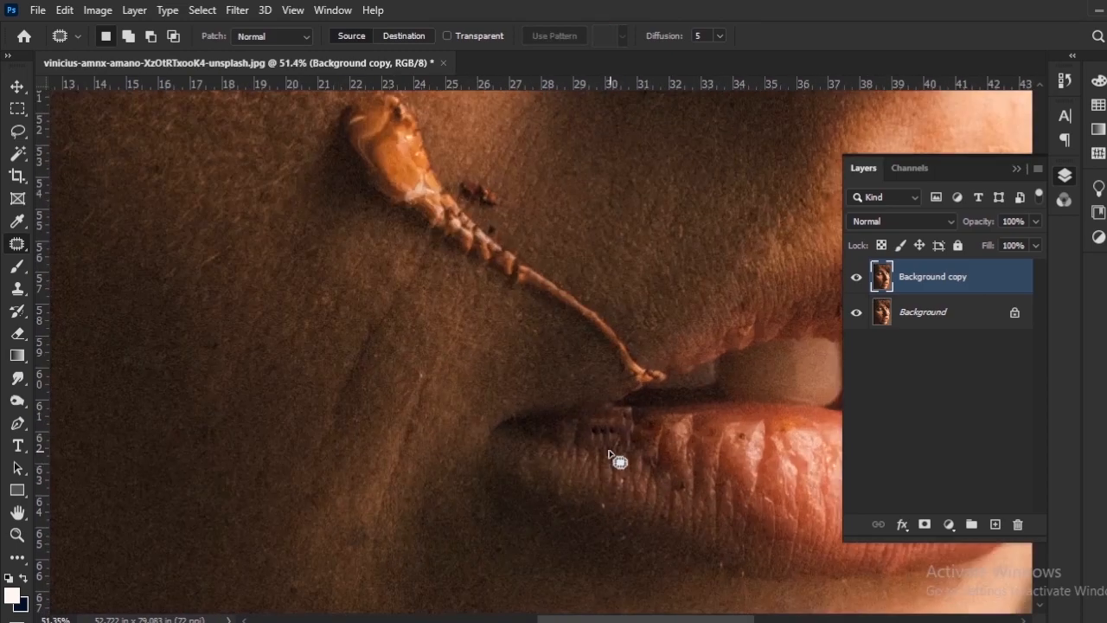
pyautogui.moveTo(610, 454)
pyautogui.mouseDown()
pyautogui.moveTo(645, 430)
pyautogui.moveTo(636, 508)
pyautogui.mouseUp()
pyautogui.hotkey('ctrl', 'd')
pyautogui.moveTo(628, 456)
pyautogui.mouseDown()
pyautogui.moveTo(603, 496)
pyautogui.moveTo(599, 453)
pyautogui.mouseUp()
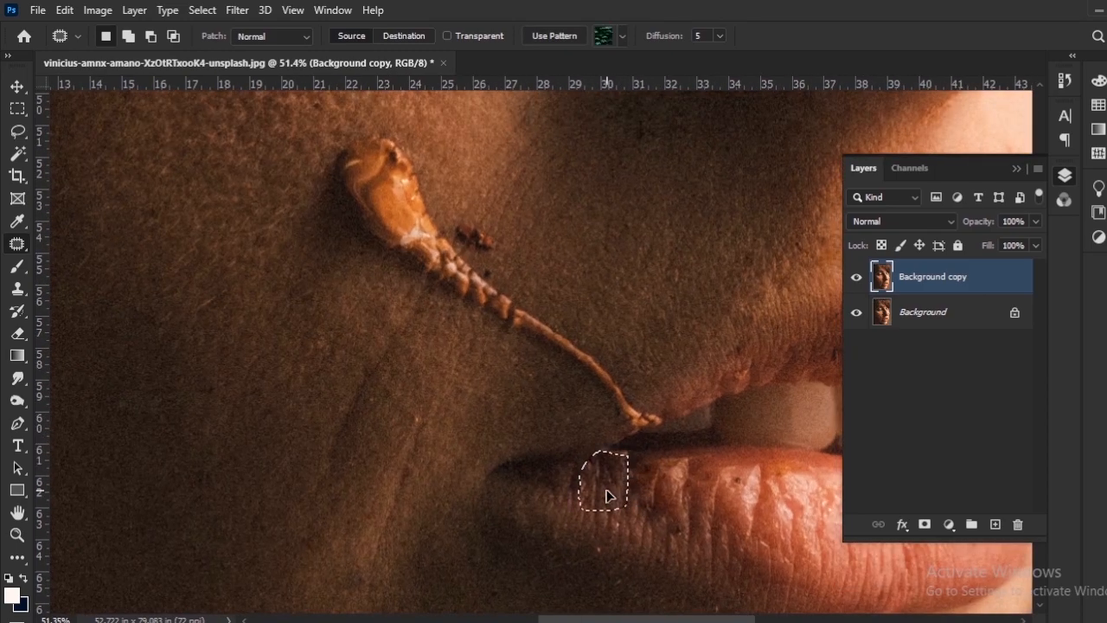
pyautogui.moveTo(606, 491); pyautogui.dragTo(563, 447)
pyautogui.hotkey('ctrl', 'd')
# Patch the brown crumbs beside the orange blossom on the near cheek with clean skin.
pyautogui.scroll(-3, 545, 346)
pyautogui.moveTo(541, 337); pyautogui.dragTo(603, 560)
pyautogui.scroll(5, 564, 495)
pyautogui.moveTo(566, 495)
pyautogui.mouseDown()
pyautogui.moveTo(553, 453)
pyautogui.moveTo(563, 449)
pyautogui.moveTo(564, 485)
pyautogui.moveTo(543, 453)
pyautogui.moveTo(566, 448)
pyautogui.mouseUp()
pyautogui.hotkey('ctrl', 'd')
# Outline a brown spot on the far cheek beside the nose and patch it with clean cheek skin.
pyautogui.hotkey('ctrl', 'd')
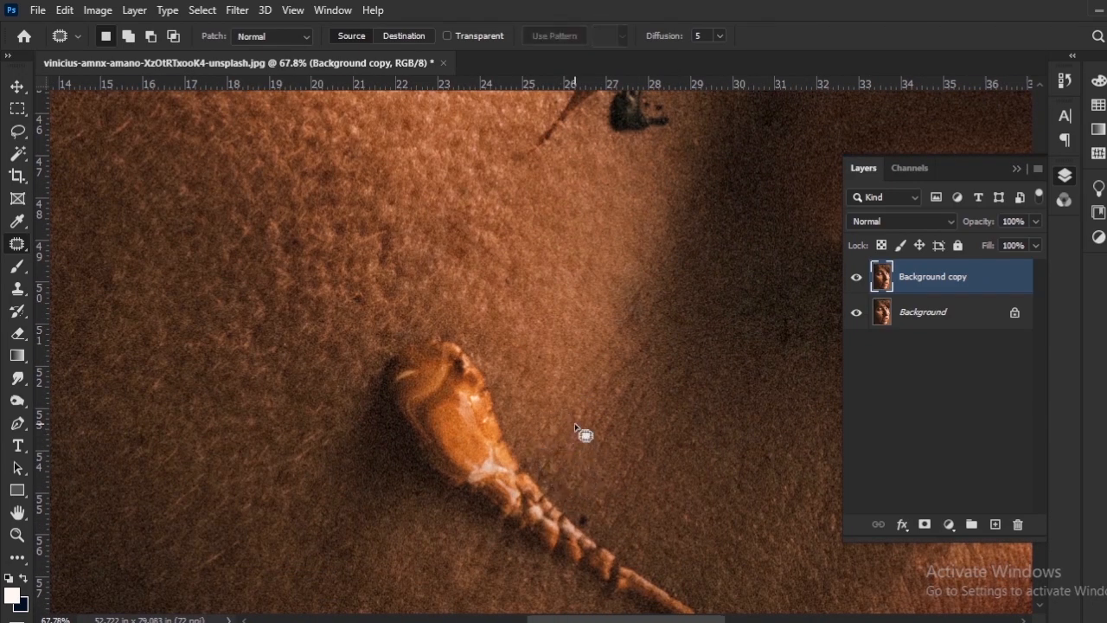
pyautogui.scroll(-5, 579, 428)
pyautogui.moveTo(652, 305); pyautogui.dragTo(579, 406)
pyautogui.scroll(4, 510, 341)
pyautogui.moveTo(507, 338); pyautogui.dragTo(444, 382)
pyautogui.moveTo(444, 396); pyautogui.dragTo(456, 425)
# Patch the other small brown spots on the far cheek with neighbouring clean skin.
pyautogui.hotkey('ctrl', 'd')
pyautogui.moveTo(538, 364); pyautogui.dragTo(496, 382)
pyautogui.moveTo(496, 382)
pyautogui.mouseDown()
pyautogui.moveTo(517, 391)
pyautogui.moveTo(493, 324)
pyautogui.moveTo(533, 423)
pyautogui.mouseUp()
pyautogui.hotkey('ctrl', 'd')
pyautogui.moveTo(520, 412)
pyautogui.mouseDown()
pyautogui.moveTo(524, 441)
pyautogui.moveTo(519, 414)
pyautogui.mouseUp()
pyautogui.moveTo(529, 427); pyautogui.dragTo(522, 452)
pyautogui.hotkey('ctrl', 'd')
# Outline the knotted upper end of the black stem on the nose ridge and patch it with clean nose skin.
pyautogui.moveTo(465, 314); pyautogui.dragTo(534, 427)
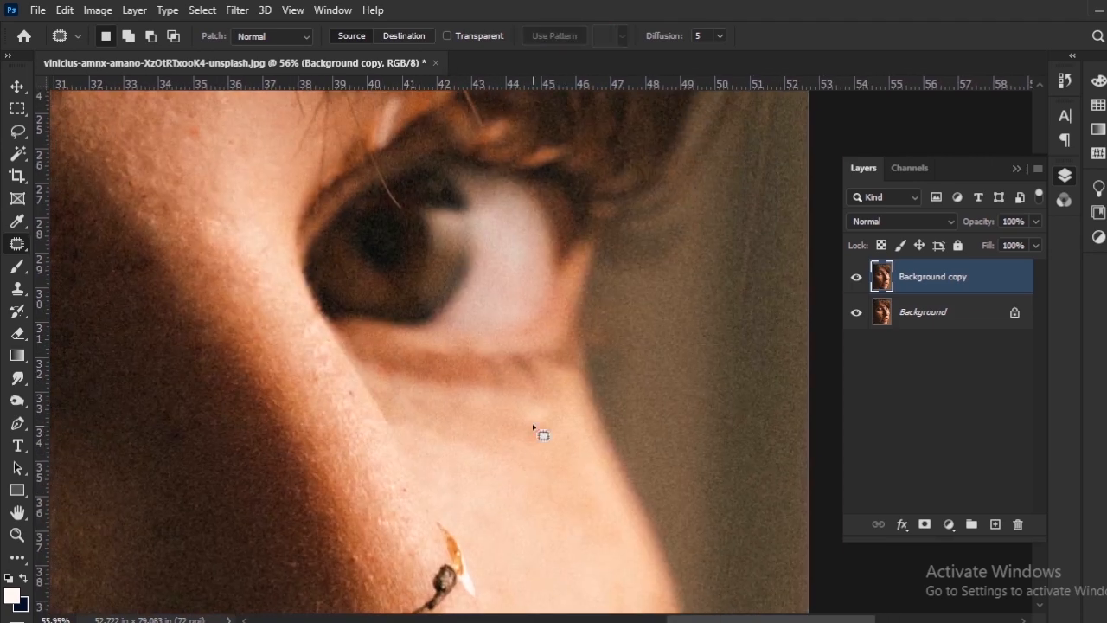
pyautogui.moveTo(566, 537); pyautogui.dragTo(501, 421)
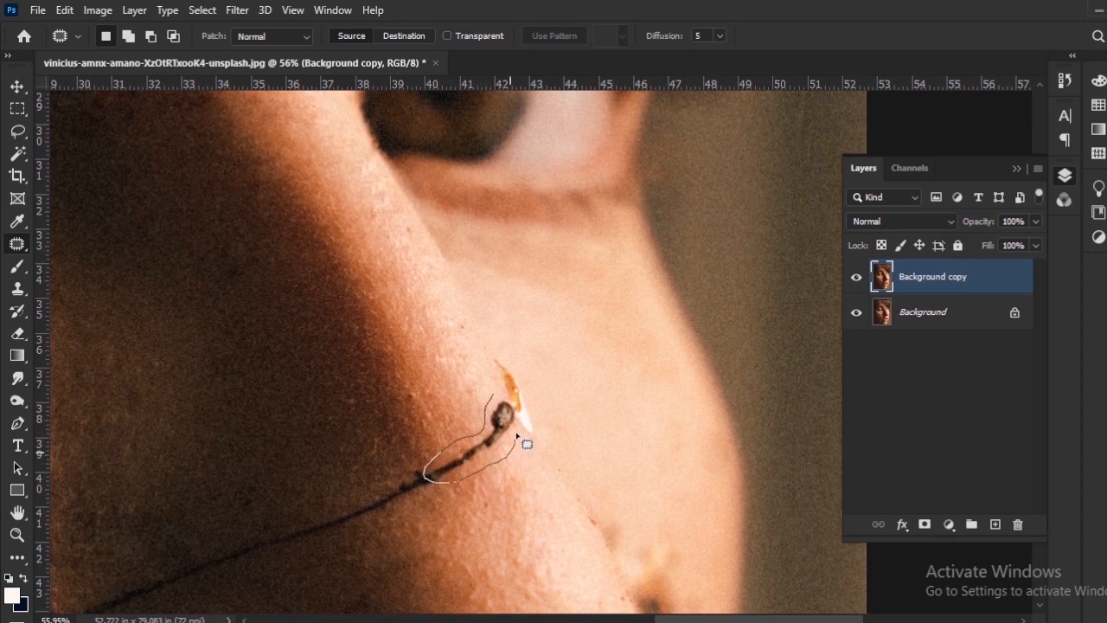
pyautogui.moveTo(502, 400); pyautogui.dragTo(506, 470)
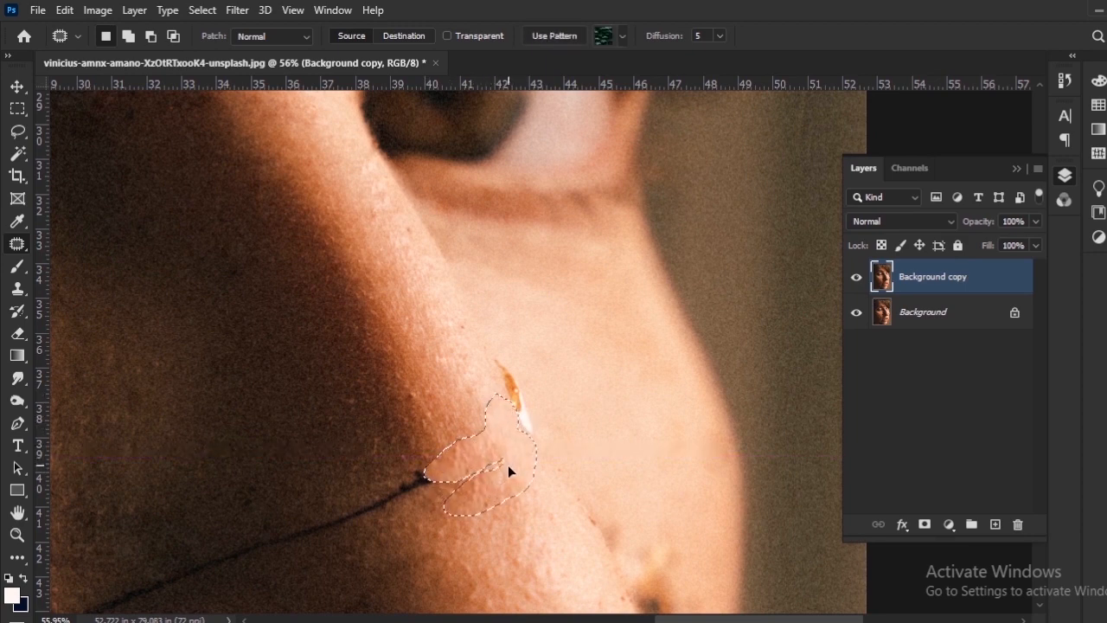
pyautogui.hotkey('ctrl', 'd')
# Outline the orange-and-white flake beside the nose ridge and patch it with clean skin from the far cheek.
pyautogui.scroll(-5, 504, 469)
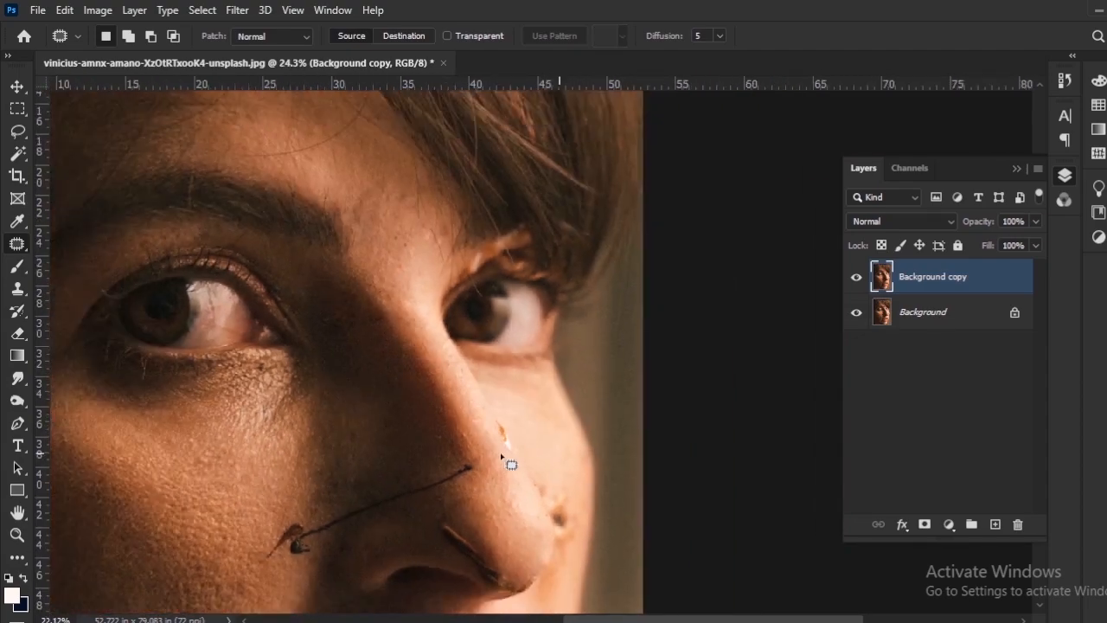
pyautogui.scroll(3, 507, 459)
pyautogui.scroll(2, 502, 456)
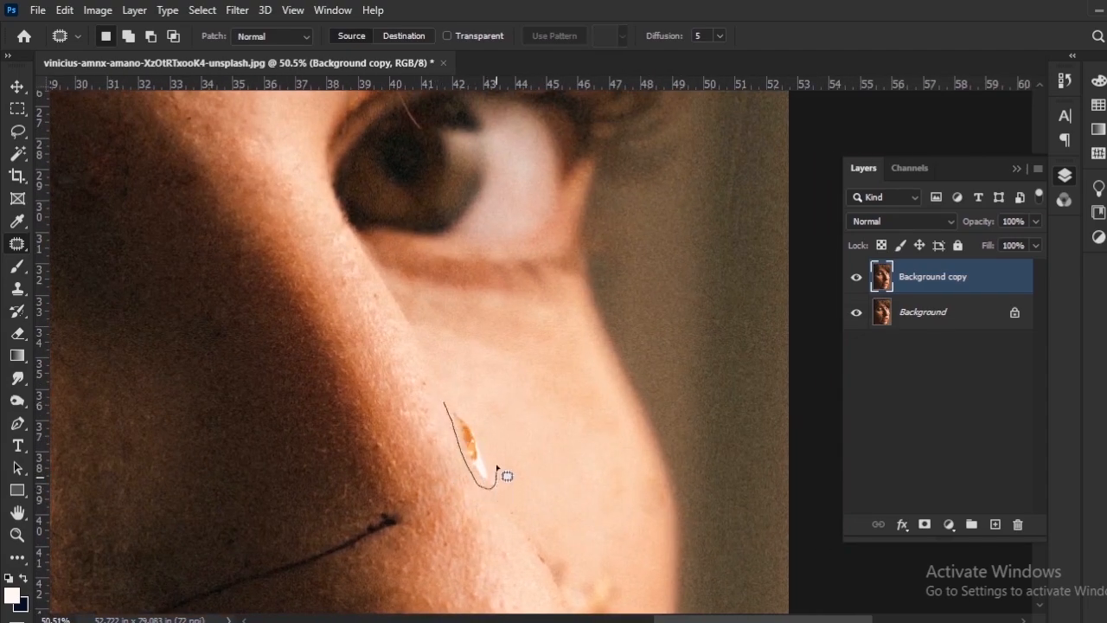
pyautogui.moveTo(447, 391); pyautogui.dragTo(447, 393)
pyautogui.moveTo(470, 445)
pyautogui.mouseDown()
pyautogui.moveTo(515, 524)
pyautogui.moveTo(499, 487)
pyautogui.mouseUp()
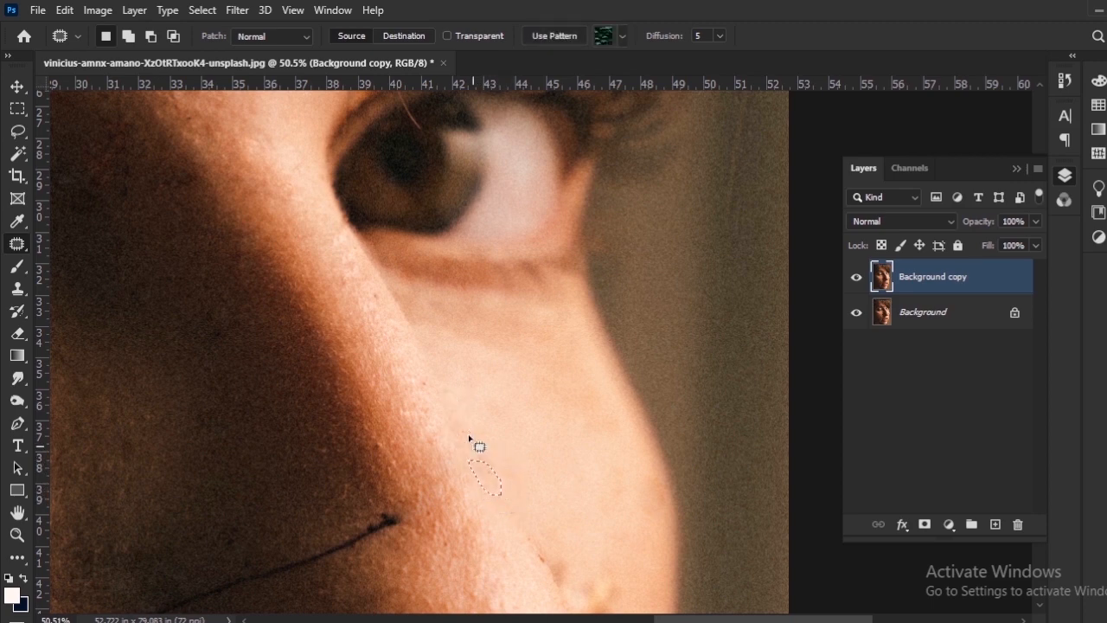
# Outline the long black stem across the nose, patch it with clean skin above, and patch the leftover debris at its cheek end.
pyautogui.scroll(-10, 555, 547)
pyautogui.moveTo(512, 536); pyautogui.dragTo(505, 369)
pyautogui.scroll(10, 413, 429)
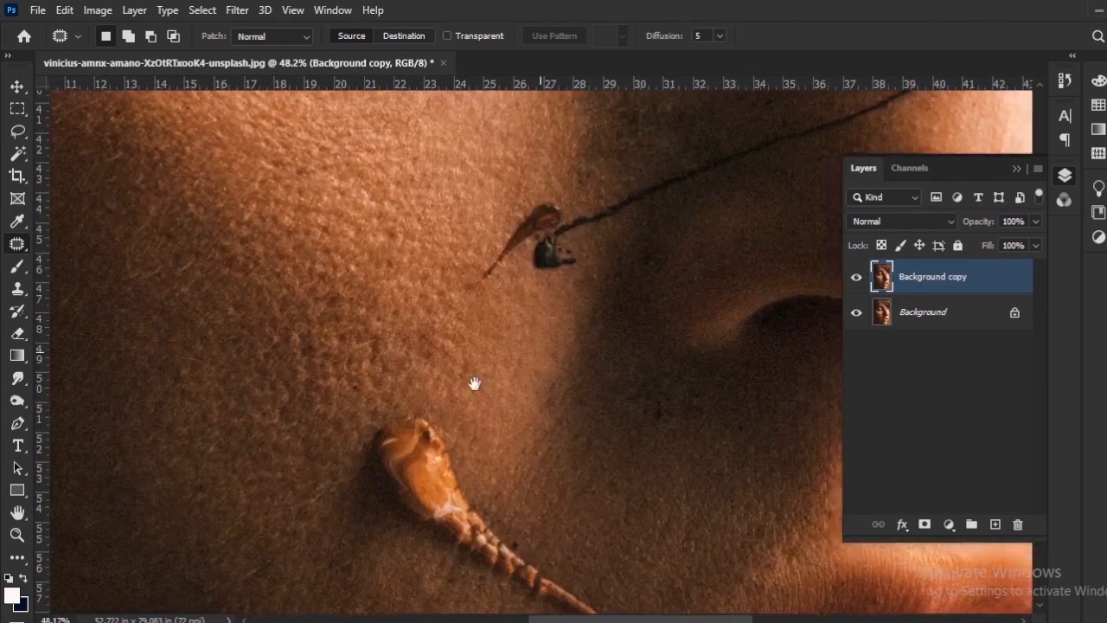
pyautogui.moveTo(609, 255); pyautogui.dragTo(388, 495)
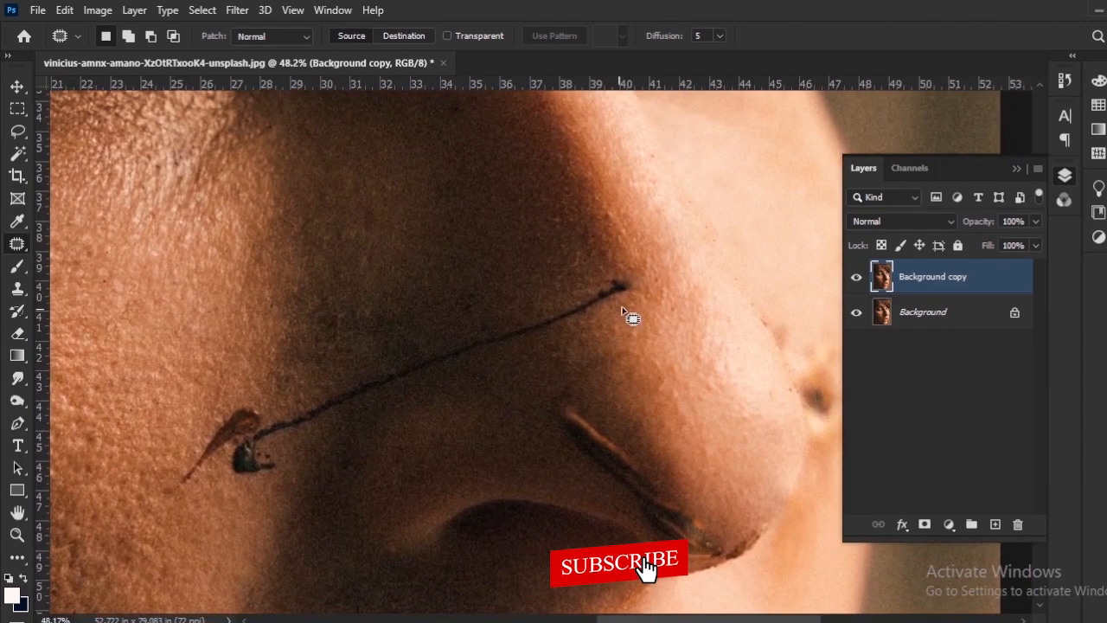
pyautogui.moveTo(634, 284)
pyautogui.mouseDown()
pyautogui.moveTo(509, 343)
pyautogui.moveTo(632, 279)
pyautogui.mouseUp()
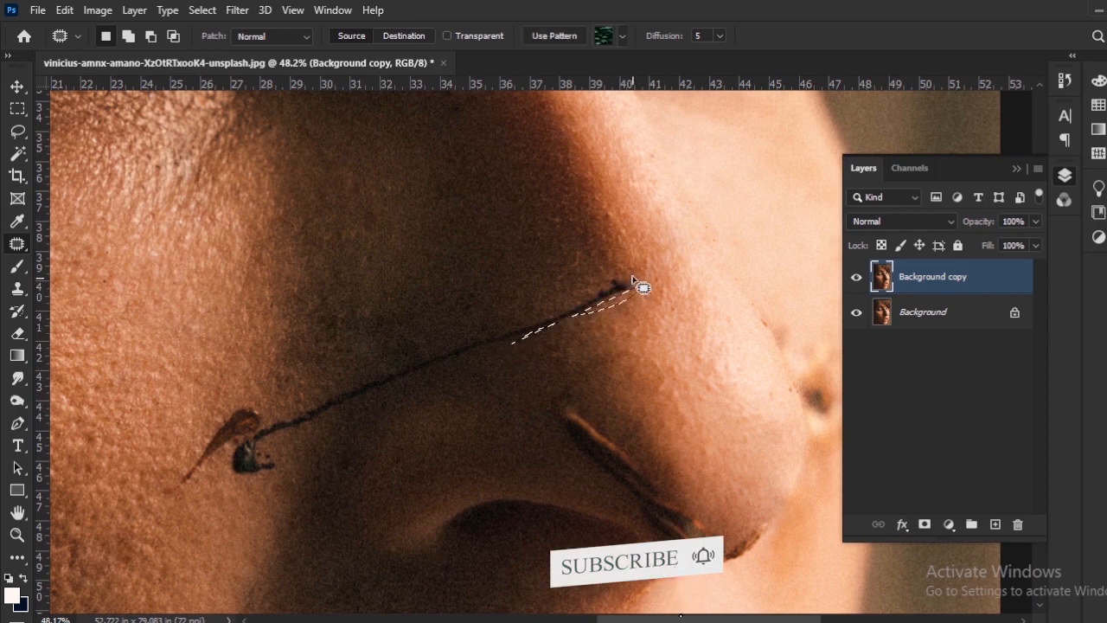
pyautogui.click(634, 281)
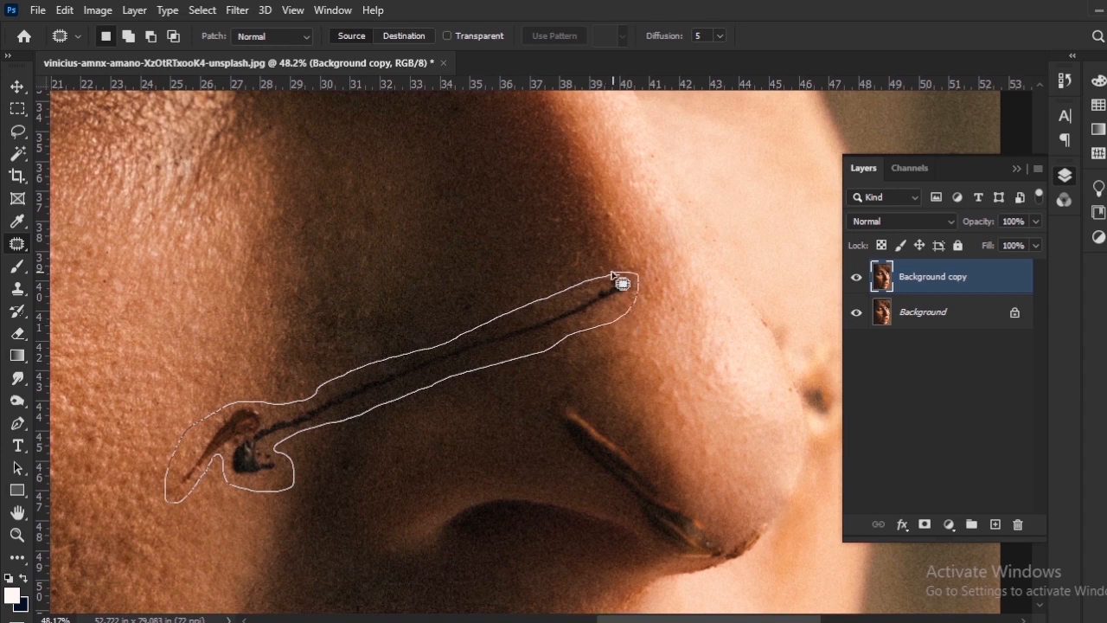
pyautogui.moveTo(621, 282); pyautogui.dragTo(617, 279)
pyautogui.moveTo(378, 383); pyautogui.dragTo(366, 347)
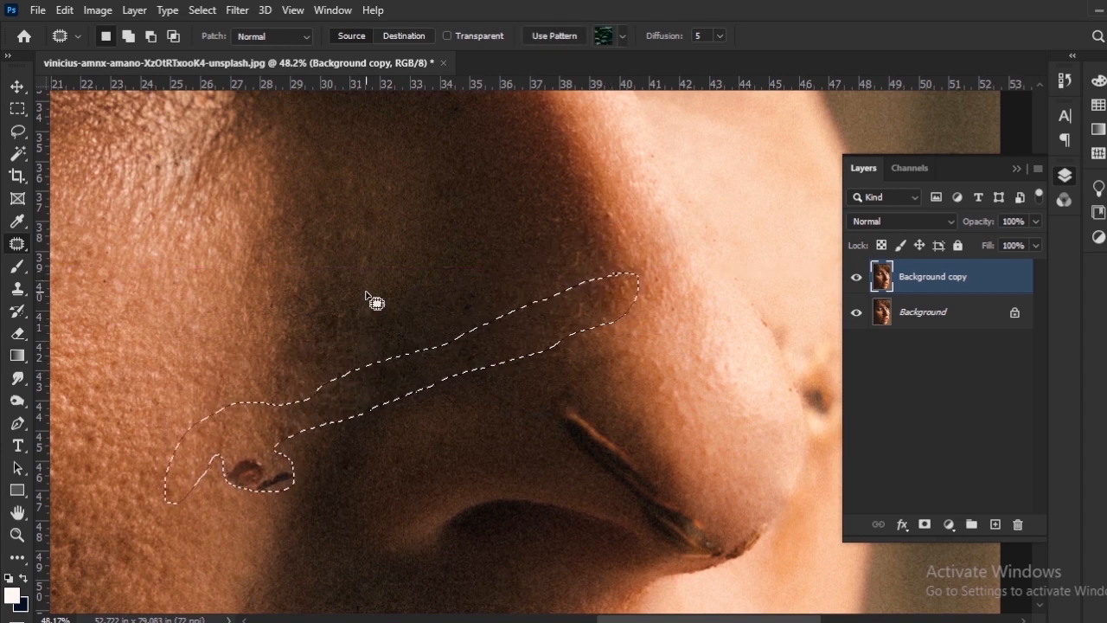
pyautogui.hotkey('ctrl', 'd')
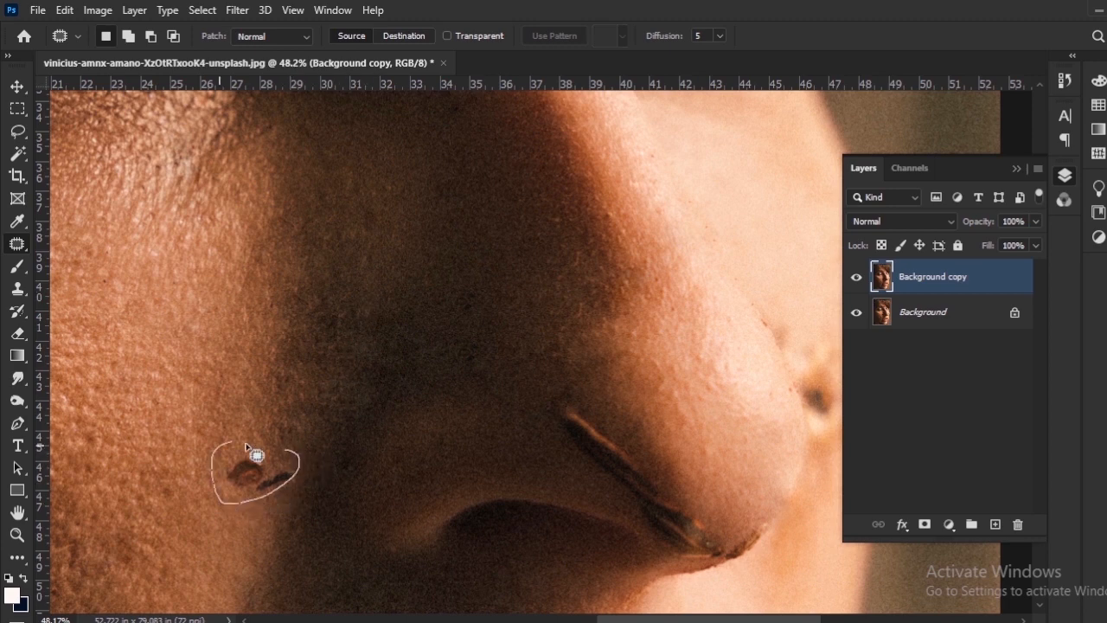
pyautogui.moveTo(272, 454); pyautogui.dragTo(272, 409)
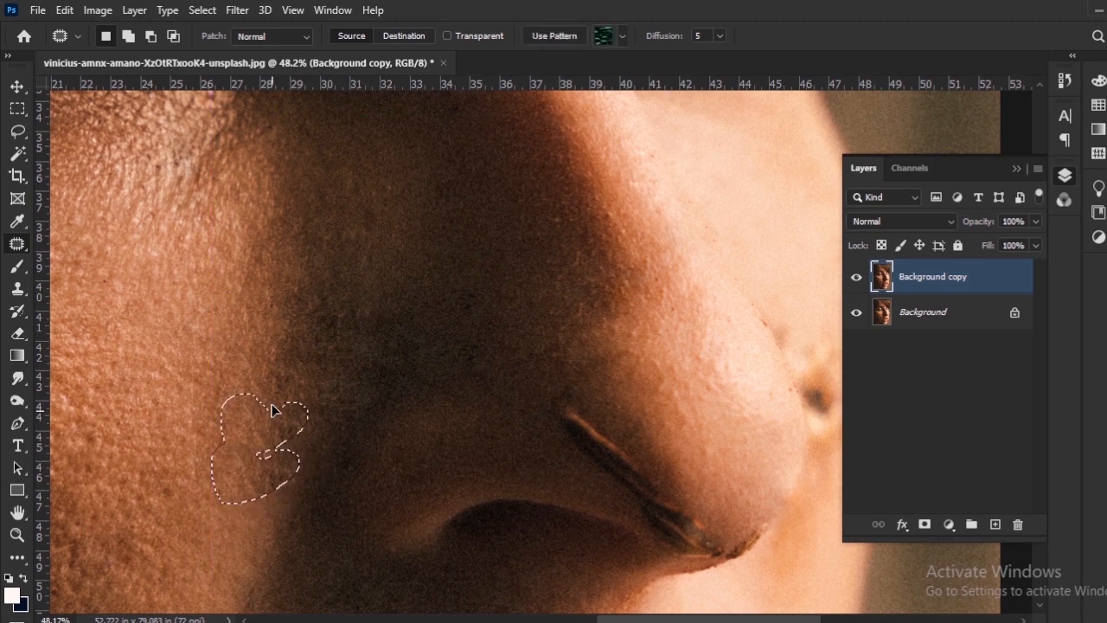
pyautogui.hotkey('ctrl', 'd')
pyautogui.scroll(-5, 396, 432)
pyautogui.scroll(4, 477, 443)
pyautogui.moveTo(450, 377); pyautogui.dragTo(516, 429)
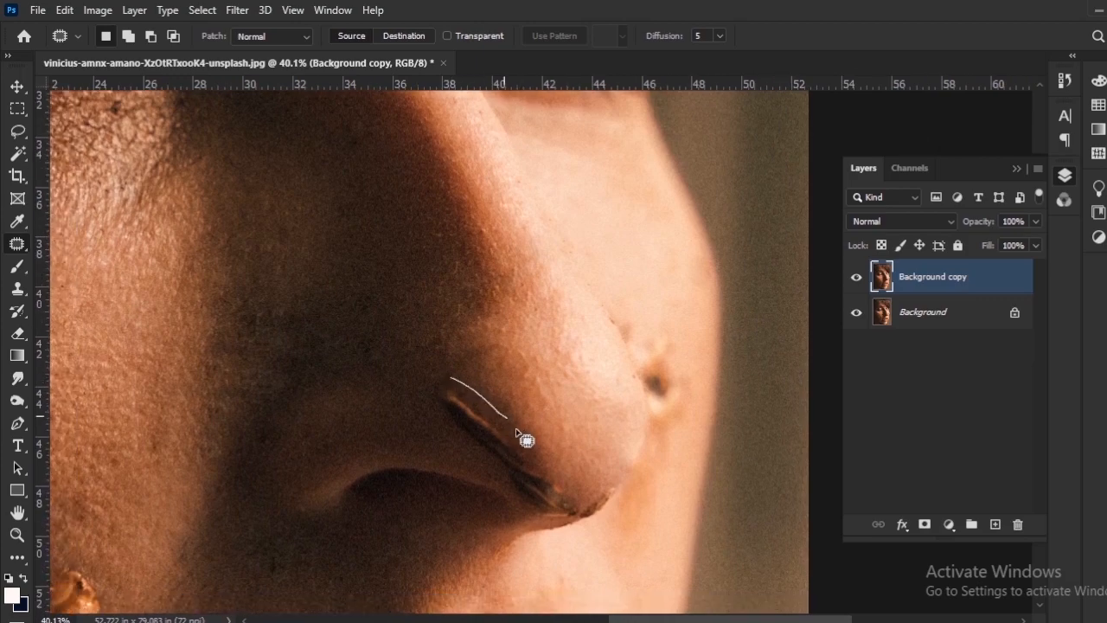
pyautogui.moveTo(441, 379); pyautogui.dragTo(515, 440)
pyautogui.scroll(3, 545, 394)
pyautogui.hotkey('ctrl', 'z')
pyautogui.hotkey('ctrl', 'z')
# Outline the upper part of the dark twig on the side of the nose and patch it with clean shaded skin.
pyautogui.moveTo(435, 327)
pyautogui.mouseDown()
pyautogui.moveTo(558, 461)
pyautogui.moveTo(425, 335)
pyautogui.mouseUp()
pyautogui.moveTo(465, 390); pyautogui.dragTo(447, 340)
pyautogui.hotkey('ctrl', 'd')
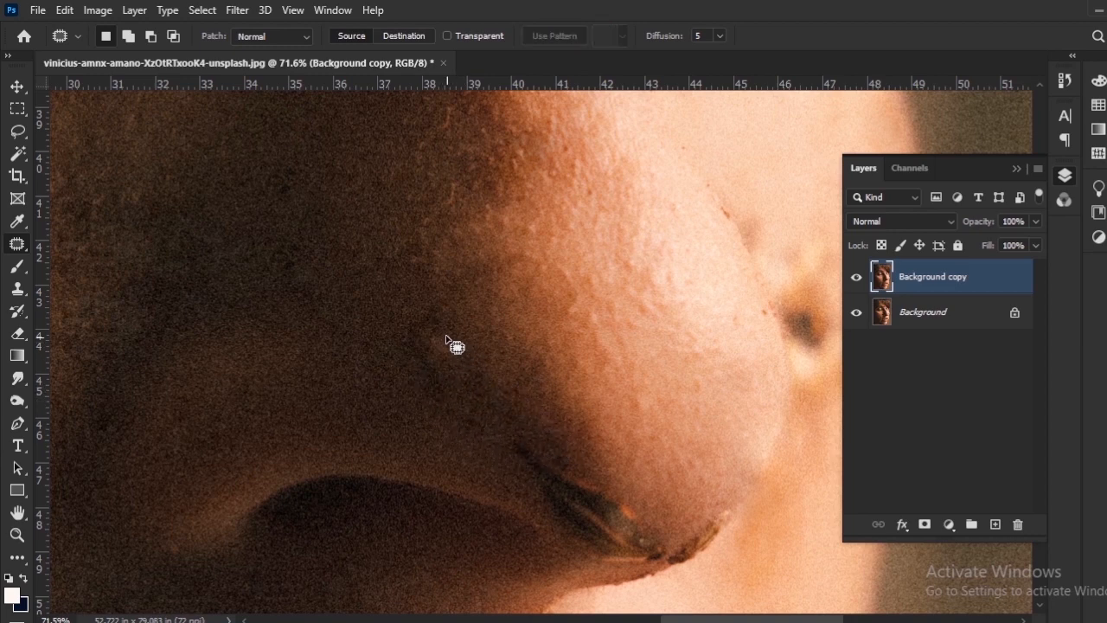
pyautogui.moveTo(544, 432); pyautogui.dragTo(526, 408)
pyautogui.moveTo(418, 303); pyautogui.dragTo(406, 304)
pyautogui.moveTo(423, 345); pyautogui.dragTo(403, 313)
pyautogui.hotkey('ctrl', 'd')
# Patch the remaining traces of the twig's upper part above the nostril with neighbouring shaded skin.
pyautogui.moveTo(547, 453); pyautogui.dragTo(453, 371)
pyautogui.moveTo(425, 345)
pyautogui.mouseDown()
pyautogui.moveTo(519, 414)
pyautogui.moveTo(415, 348)
pyautogui.mouseUp()
pyautogui.moveTo(466, 382)
pyautogui.mouseDown()
pyautogui.moveTo(482, 366)
pyautogui.moveTo(413, 365)
pyautogui.moveTo(412, 354)
pyautogui.mouseUp()
pyautogui.hotkey('ctrl', 'd')
pyautogui.moveTo(428, 363); pyautogui.dragTo(435, 339)
pyautogui.hotkey('ctrl', 'd')
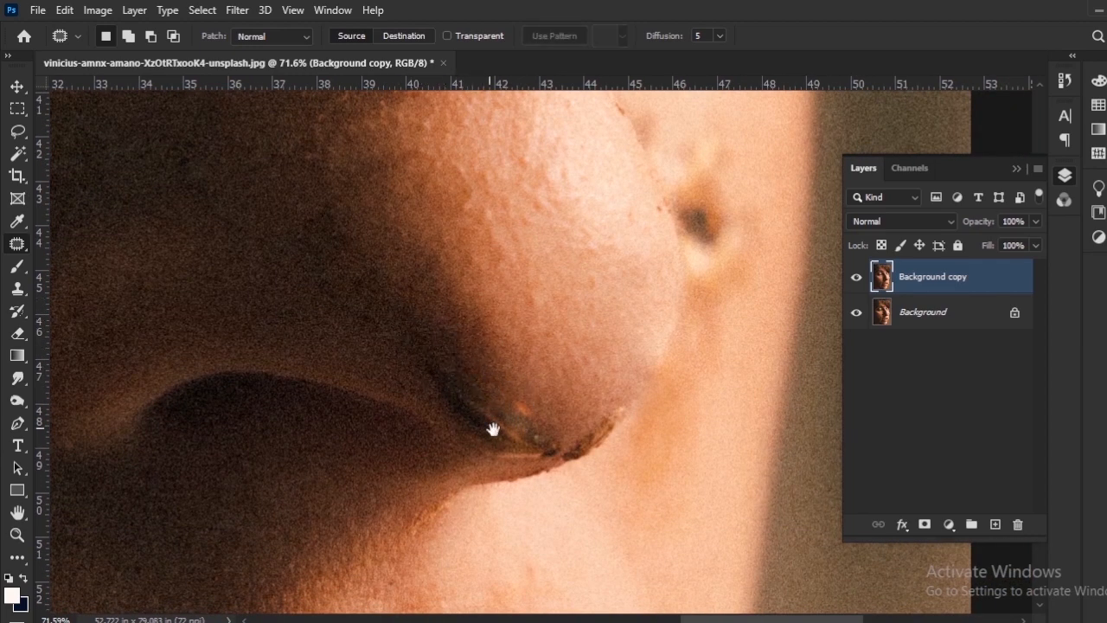
# Patch the dark debris along the lower edge of the nose tip with neighbouring clean skin.
pyautogui.scroll(2, 484, 421)
pyautogui.moveTo(536, 456); pyautogui.dragTo(454, 370)
pyautogui.scroll(2, 454, 370)
pyautogui.moveTo(584, 344)
pyautogui.mouseDown()
pyautogui.moveTo(529, 374)
pyautogui.moveTo(591, 367)
pyautogui.moveTo(523, 346)
pyautogui.moveTo(517, 327)
pyautogui.mouseUp()
pyautogui.hotkey('ctrl', 'd')
pyautogui.moveTo(600, 372)
pyautogui.mouseDown()
pyautogui.moveTo(620, 289)
pyautogui.moveTo(682, 353)
pyautogui.mouseUp()
# Outline the lower end of the twig under the nose tip and patch it with clean nose skin.
pyautogui.moveTo(578, 370); pyautogui.dragTo(578, 396)
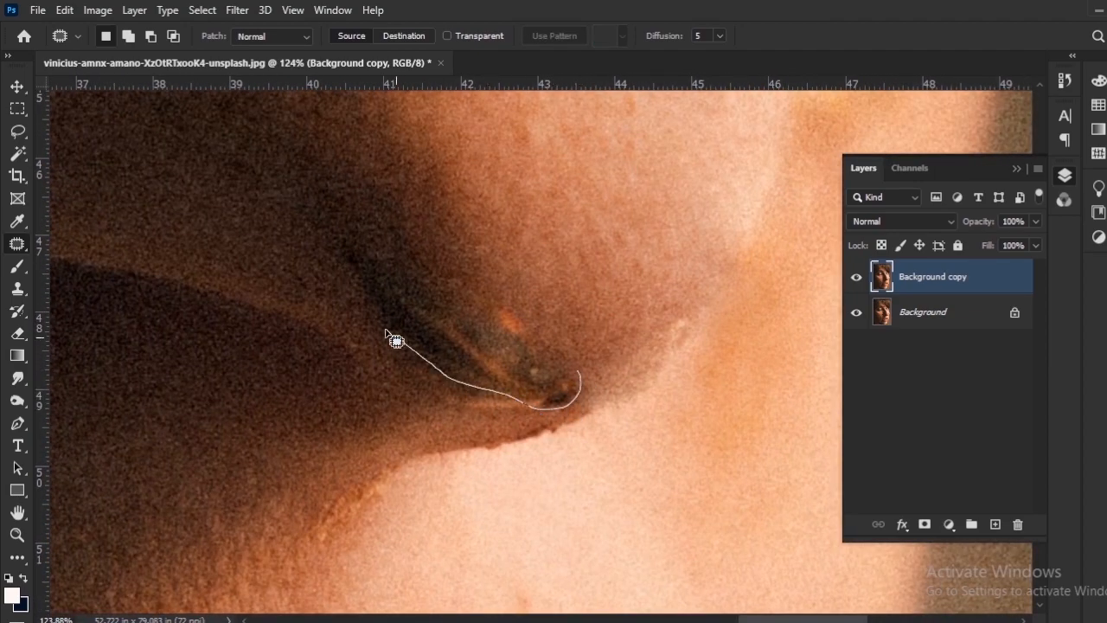
pyautogui.moveTo(537, 331); pyautogui.dragTo(578, 372)
pyautogui.moveTo(496, 345); pyautogui.dragTo(542, 314)
pyautogui.hotkey('ctrl', 'd')
# Patch the leftover dark and greenish traces between the nostril and the nose tip with matching skin.
pyautogui.moveTo(434, 299)
pyautogui.mouseDown()
pyautogui.moveTo(483, 374)
pyautogui.moveTo(442, 313)
pyautogui.moveTo(453, 289)
pyautogui.mouseUp()
pyautogui.hotkey('ctrl', 'd')
pyautogui.moveTo(422, 368); pyautogui.dragTo(451, 376)
pyautogui.hotkey('ctrl', 'd')
pyautogui.moveTo(540, 353)
pyautogui.mouseDown()
pyautogui.moveTo(448, 385)
pyautogui.moveTo(486, 399)
pyautogui.mouseUp()
pyautogui.hotkey('ctrl', 'd')
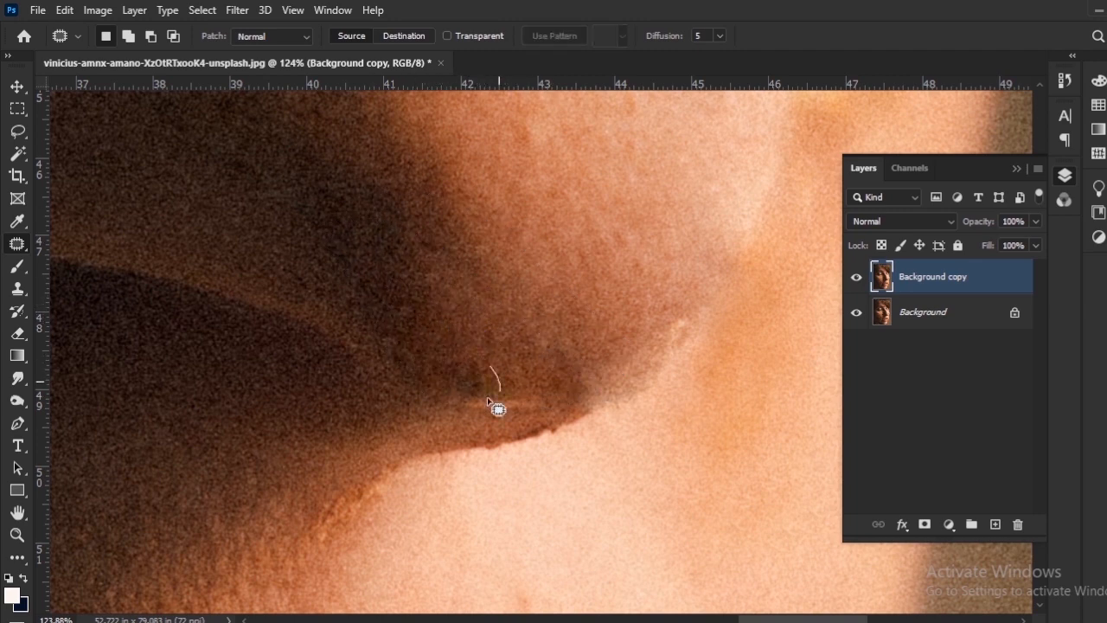
pyautogui.hotkey('ctrl', 'd')
# Patch the small dark spots remaining on the shaded side of the nose with neighbouring clean skin.
pyautogui.scroll(-10, 456, 332)
pyautogui.scroll(7, 420, 336)
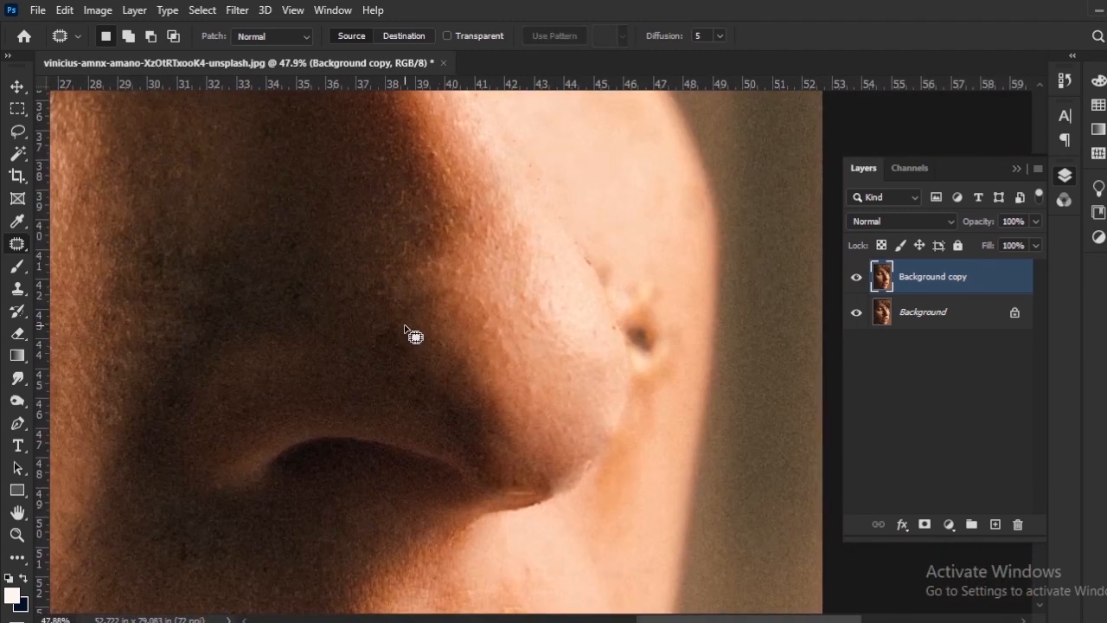
pyautogui.moveTo(427, 431); pyautogui.dragTo(388, 331)
pyautogui.moveTo(415, 402); pyautogui.dragTo(343, 369)
pyautogui.hotkey('ctrl', 'd')
pyautogui.moveTo(383, 321)
pyautogui.mouseDown()
pyautogui.moveTo(406, 395)
pyautogui.moveTo(385, 333)
pyautogui.mouseUp()
pyautogui.hotkey('ctrl', 'd')
pyautogui.moveTo(400, 291)
pyautogui.mouseDown()
pyautogui.moveTo(421, 378)
pyautogui.moveTo(481, 391)
pyautogui.moveTo(432, 374)
pyautogui.mouseUp()
pyautogui.hotkey('ctrl', 'd')
pyautogui.moveTo(210, 389)
pyautogui.mouseDown()
pyautogui.moveTo(547, 403)
pyautogui.moveTo(605, 344)
pyautogui.moveTo(562, 246)
pyautogui.mouseUp()
pyautogui.hotkey('ctrl', 'd')
# Outline the orange stem running from the cheek to the mouth corner and patch it with clean cheek skin.
pyautogui.scroll(-6, 525, 355)
pyautogui.scroll(5, 546, 395)
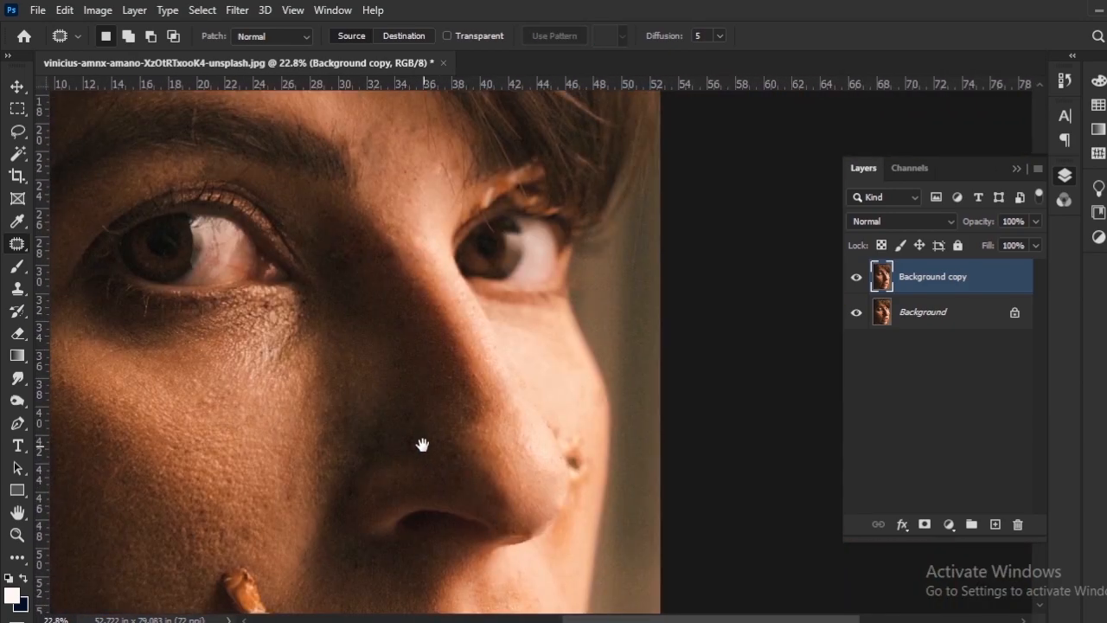
pyautogui.moveTo(398, 358); pyautogui.dragTo(517, 135)
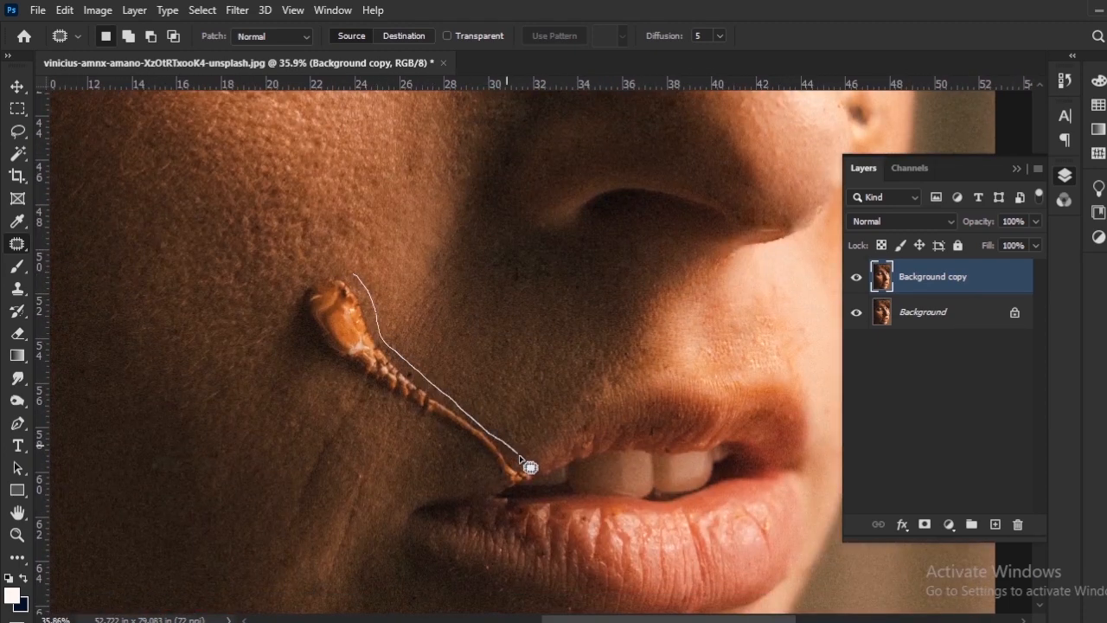
pyautogui.moveTo(313, 276); pyautogui.dragTo(322, 275)
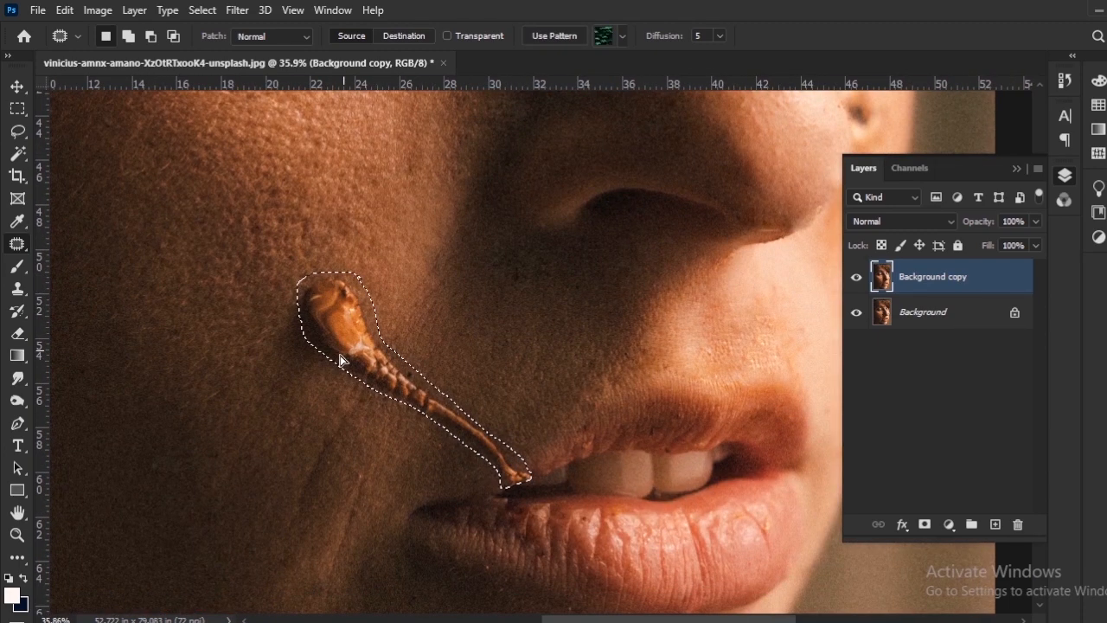
pyautogui.moveTo(339, 358); pyautogui.dragTo(264, 402)
pyautogui.hotkey('ctrl', 'd')
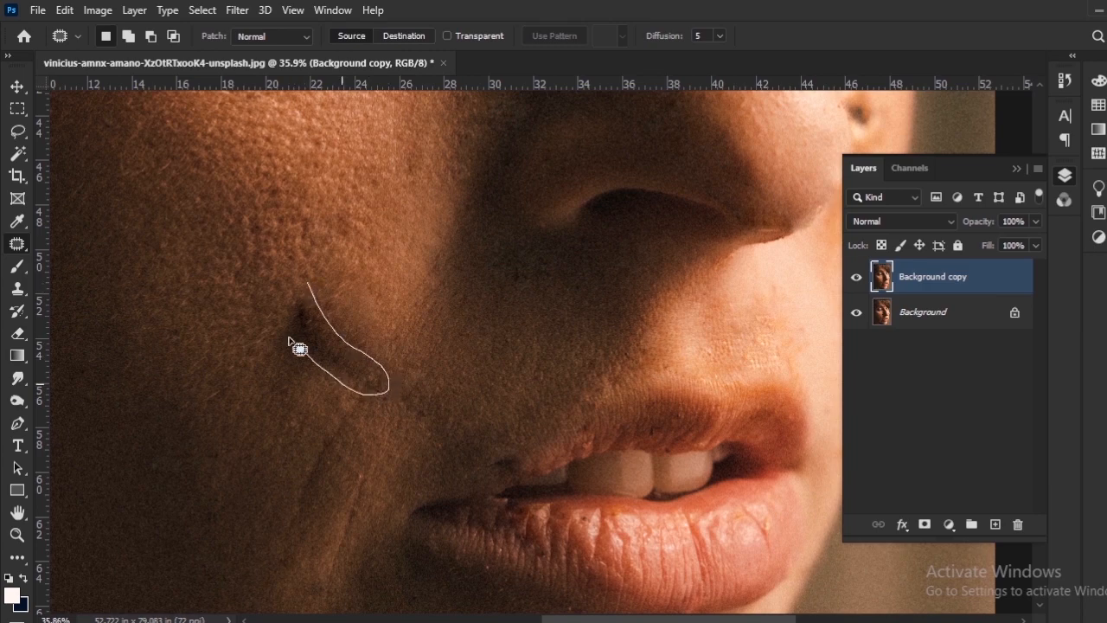
# Patch the dark shadow remnants where the orange stem's thick end lay on the cheek.
pyautogui.moveTo(289, 338); pyautogui.dragTo(303, 282)
pyautogui.moveTo(304, 345); pyautogui.dragTo(274, 366)
pyautogui.hotkey('ctrl', 'd')
pyautogui.moveTo(306, 314)
pyautogui.mouseDown()
pyautogui.moveTo(331, 358)
pyautogui.moveTo(302, 308)
pyautogui.mouseUp()
pyautogui.moveTo(300, 331); pyautogui.dragTo(250, 324)
pyautogui.hotkey('ctrl', 'd')
pyautogui.moveTo(300, 295)
pyautogui.mouseDown()
pyautogui.moveTo(329, 286)
pyautogui.moveTo(303, 294)
pyautogui.mouseUp()
pyautogui.moveTo(332, 357)
pyautogui.mouseDown()
pyautogui.moveTo(350, 377)
pyautogui.moveTo(370, 357)
pyautogui.mouseUp()
pyautogui.hotkey('ctrl', 'd')
# Outline one more small mark on the near cheek and patch it with the skin just above.
pyautogui.scroll(2, 350, 326)
pyautogui.moveTo(343, 461)
pyautogui.mouseDown()
pyautogui.moveTo(351, 327)
pyautogui.moveTo(454, 465)
pyautogui.mouseUp()
pyautogui.moveTo(396, 302)
pyautogui.mouseDown()
pyautogui.moveTo(359, 299)
pyautogui.moveTo(393, 299)
pyautogui.mouseUp()
pyautogui.moveTo(344, 339); pyautogui.dragTo(345, 306)
pyautogui.hotkey('ctrl', 'd')
# Patch the small dark specks along the outer edge of the nose with neighbouring clean skin.
pyautogui.scroll(-9, 425, 373)
pyautogui.moveTo(467, 265); pyautogui.dragTo(484, 404)
pyautogui.scroll(4, 483, 404)
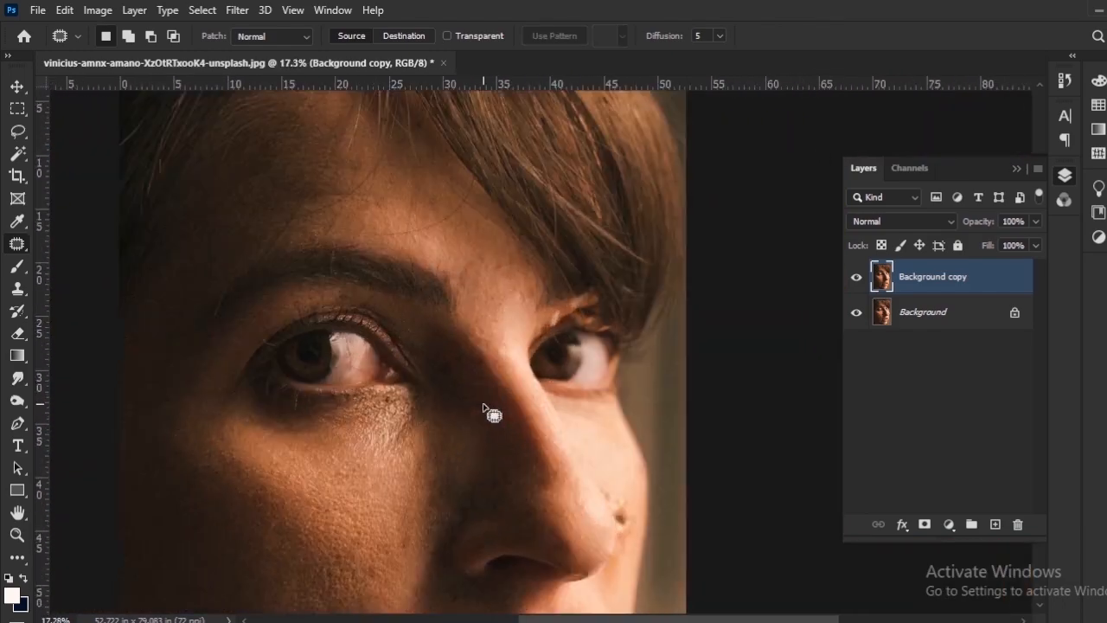
pyautogui.scroll(4, 483, 404)
pyautogui.moveTo(760, 567)
pyautogui.mouseDown()
pyautogui.moveTo(378, 294)
pyautogui.moveTo(323, 274)
pyautogui.mouseUp()
pyautogui.scroll(2, 323, 274)
pyautogui.moveTo(380, 373)
pyautogui.mouseDown()
pyautogui.moveTo(406, 399)
pyautogui.moveTo(358, 338)
pyautogui.moveTo(319, 345)
pyautogui.mouseUp()
pyautogui.moveTo(286, 307); pyautogui.dragTo(296, 279)
pyautogui.moveTo(305, 310); pyautogui.dragTo(333, 285)
pyautogui.moveTo(357, 324)
pyautogui.mouseDown()
pyautogui.moveTo(365, 349)
pyautogui.moveTo(399, 319)
pyautogui.mouseUp()
# Outline the dark spot and nearby blemishes on the far cheek beside the nose tip and patch them with clean cheek skin.
pyautogui.moveTo(400, 381); pyautogui.dragTo(390, 384)
pyautogui.moveTo(398, 398); pyautogui.dragTo(404, 331)
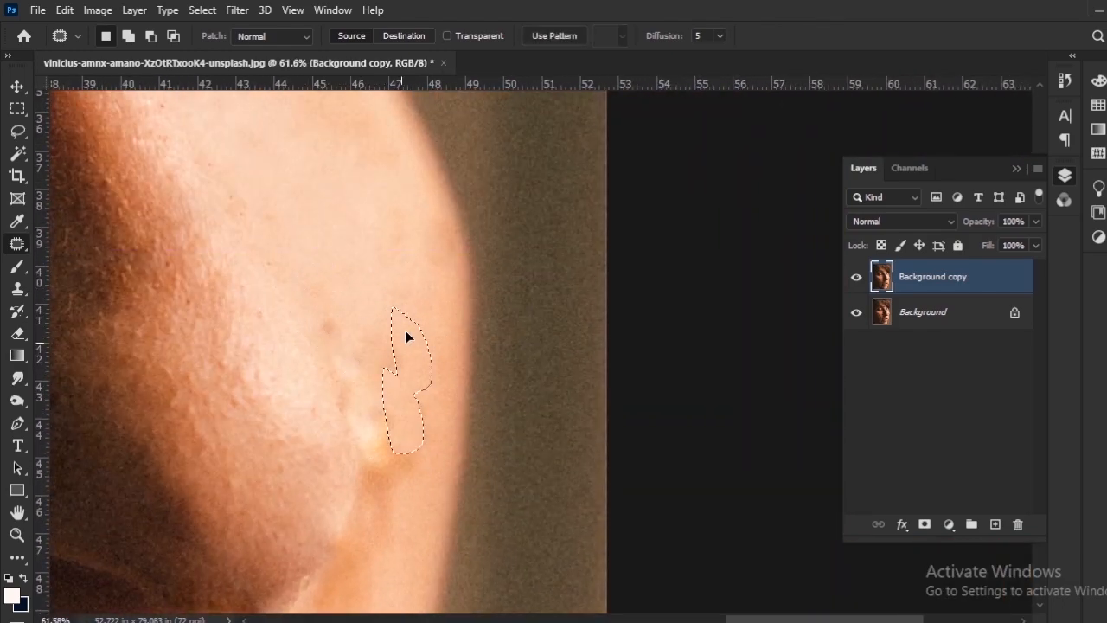
pyautogui.moveTo(372, 441); pyautogui.dragTo(380, 367)
pyautogui.moveTo(337, 304); pyautogui.dragTo(330, 313)
pyautogui.moveTo(372, 519)
pyautogui.mouseDown()
pyautogui.moveTo(410, 302)
pyautogui.moveTo(338, 321)
pyautogui.mouseUp()
pyautogui.hotkey('ctrl', 'd')
# Hide and show the Background copy layer to compare the retouched face with the original.
pyautogui.moveTo(249, 432); pyautogui.dragTo(427, 222)
pyautogui.moveTo(285, 467); pyautogui.dragTo(567, 220)
pyautogui.scroll(-6, 407, 416)
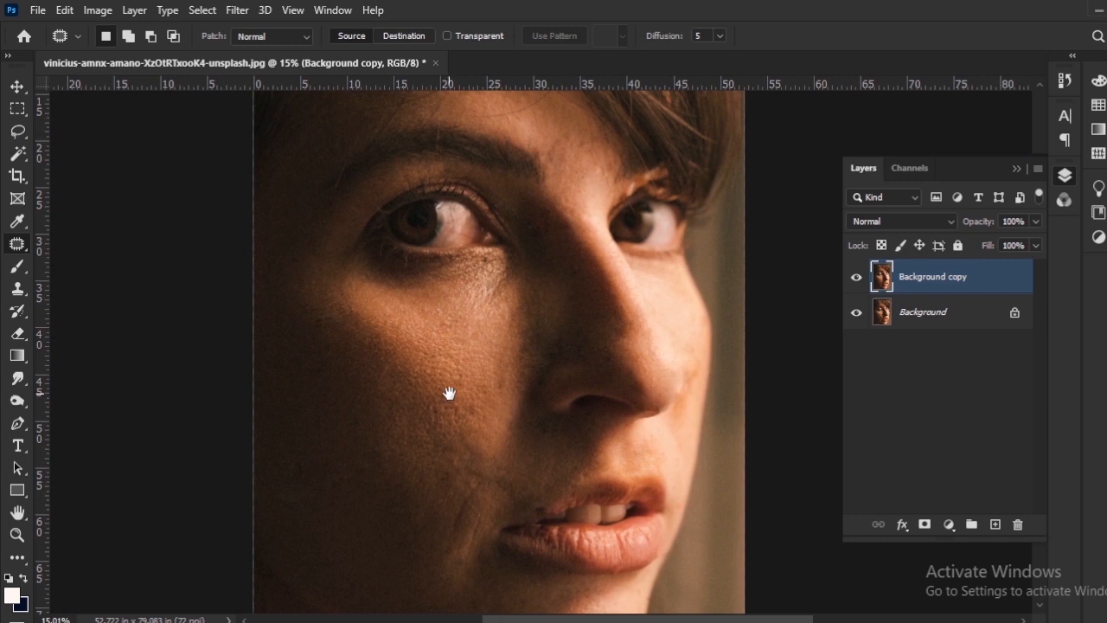
pyautogui.moveTo(449, 393); pyautogui.dragTo(452, 381)
pyautogui.moveTo(615, 362); pyautogui.dragTo(600, 347)
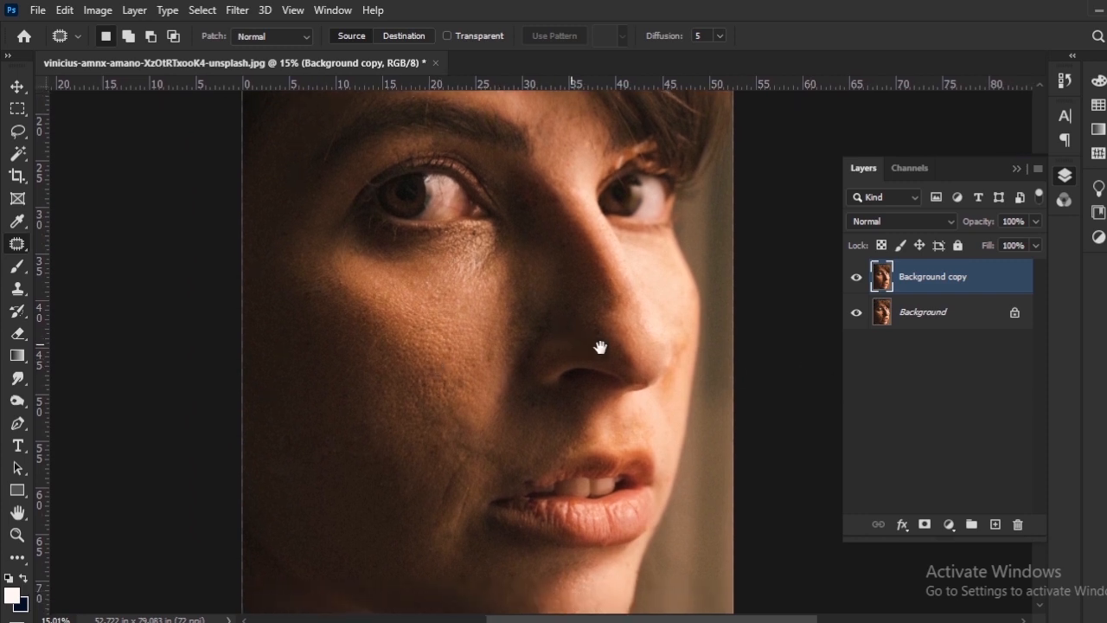
pyautogui.click(856, 290)
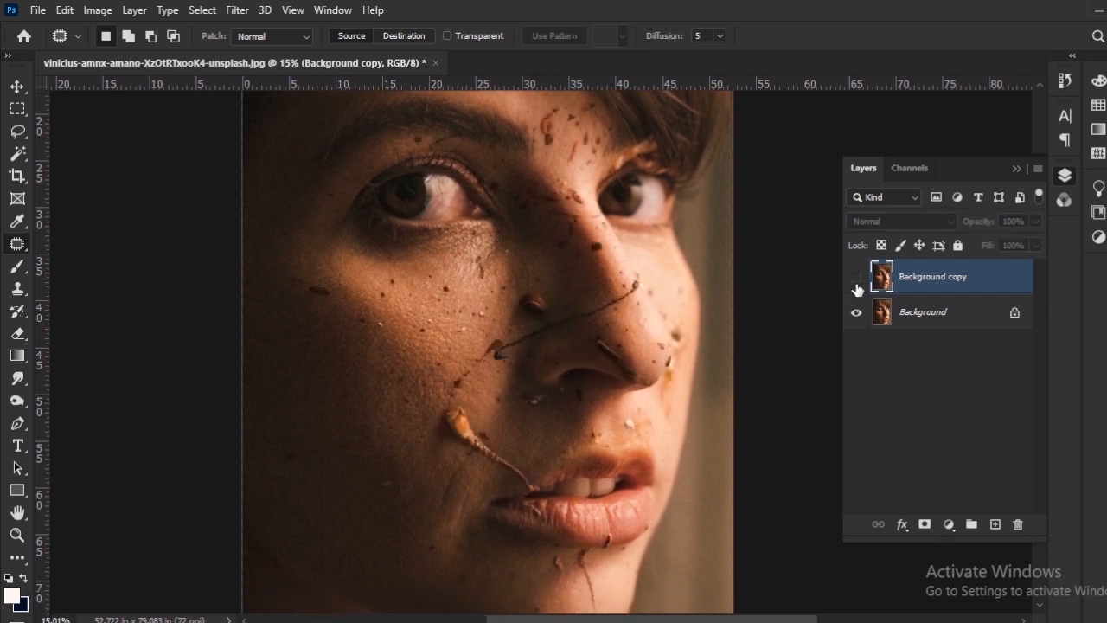
pyautogui.click(857, 289)
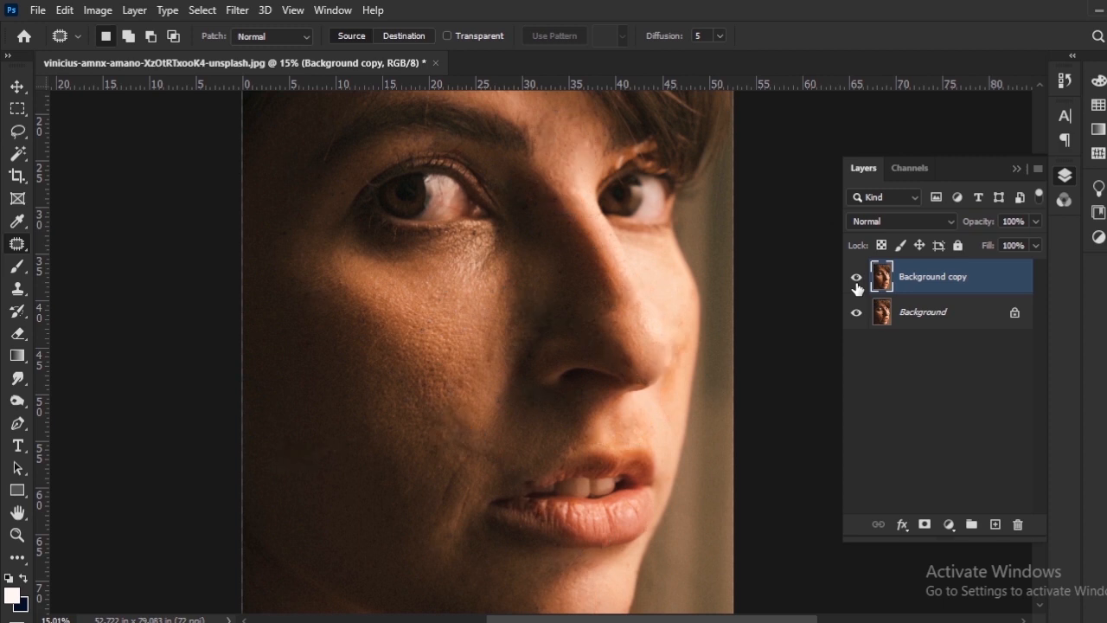
pyautogui.moveTo(528, 320); pyautogui.dragTo(529, 305)
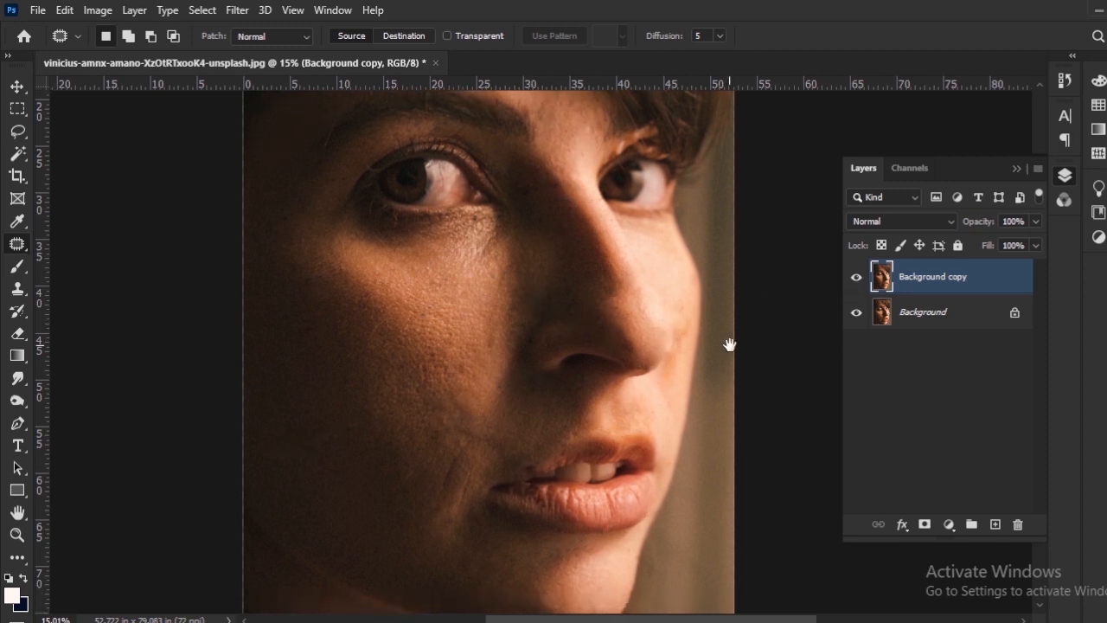
# Apply the Camera Raw Filter to the retouched layer with Texture at -15 and Clarity slightly reduced.
pyautogui.click(239, 11)
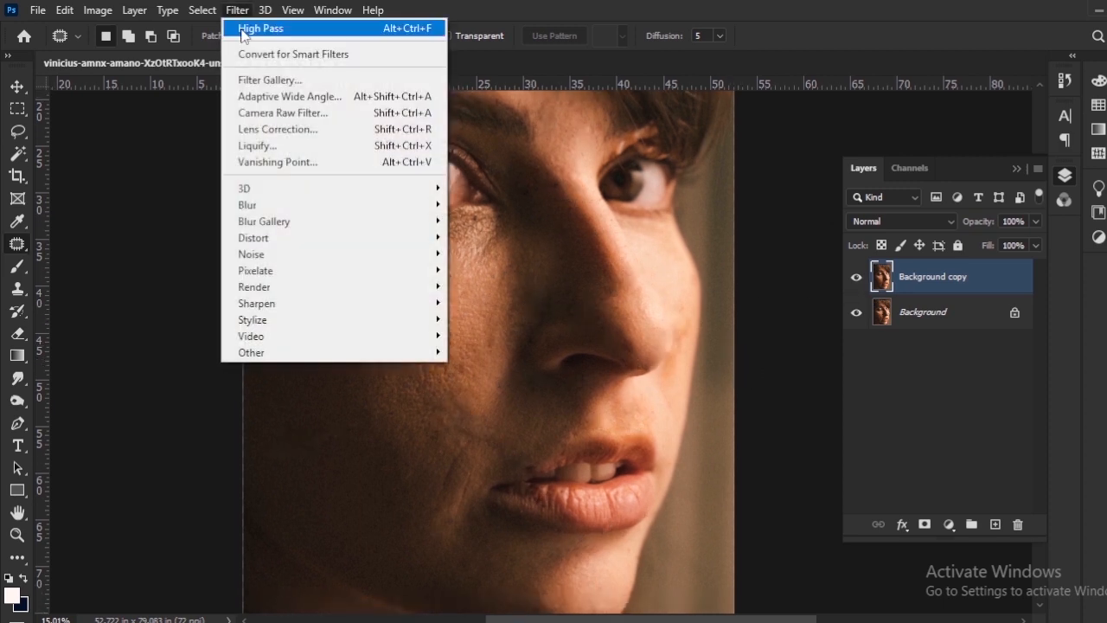
pyautogui.click(265, 115)
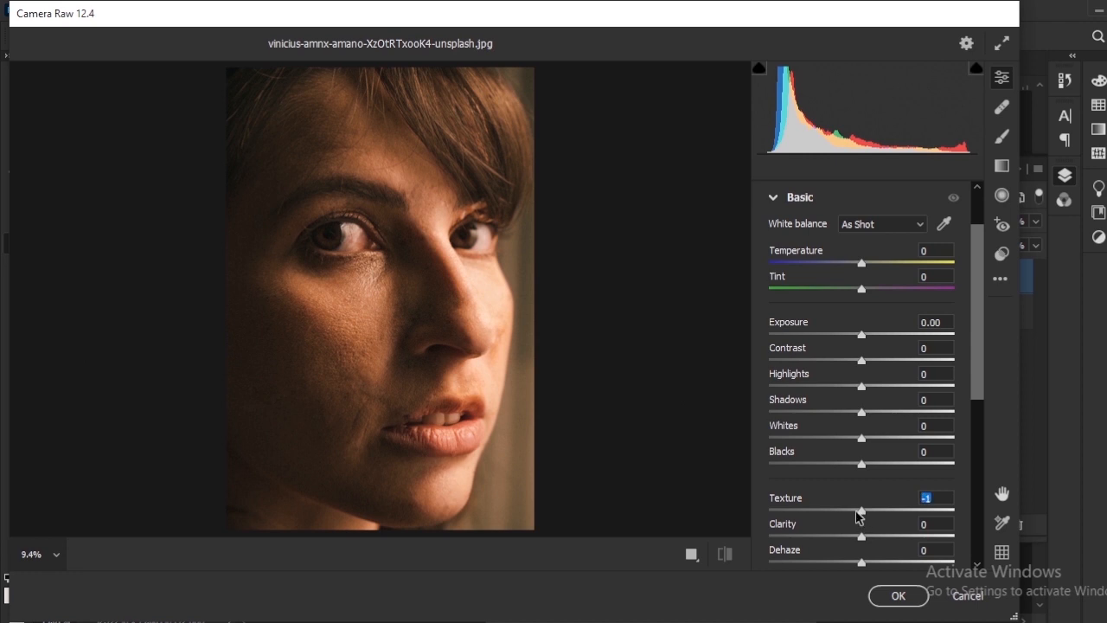
pyautogui.moveTo(859, 516)
pyautogui.mouseDown()
pyautogui.moveTo(827, 517)
pyautogui.moveTo(844, 517)
pyautogui.mouseUp()
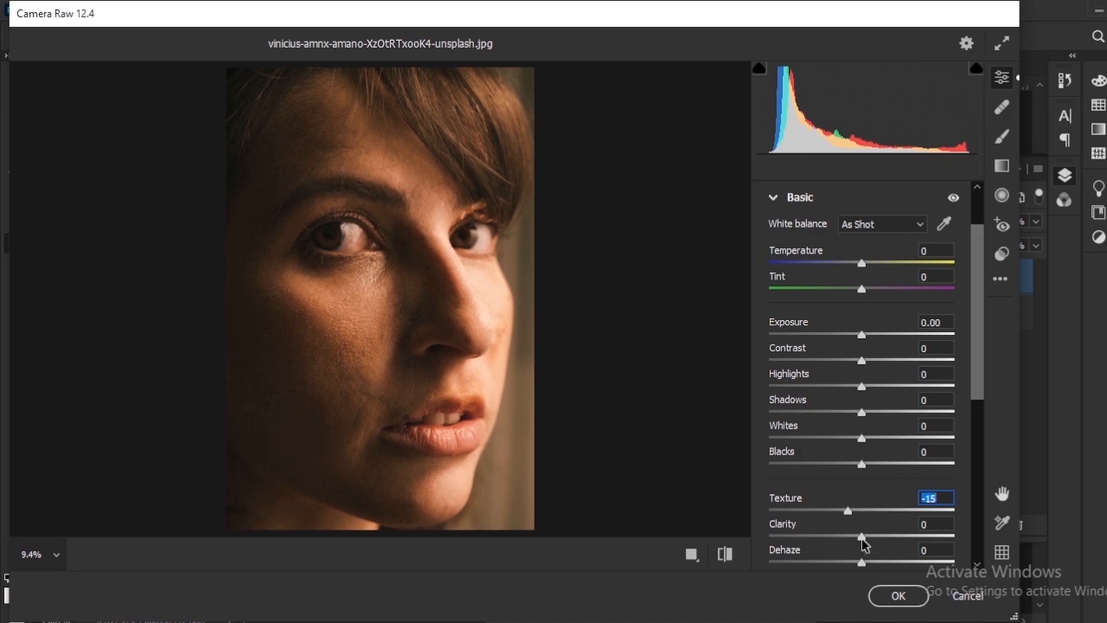
pyautogui.moveTo(862, 541); pyautogui.dragTo(849, 545)
pyautogui.click(889, 595)
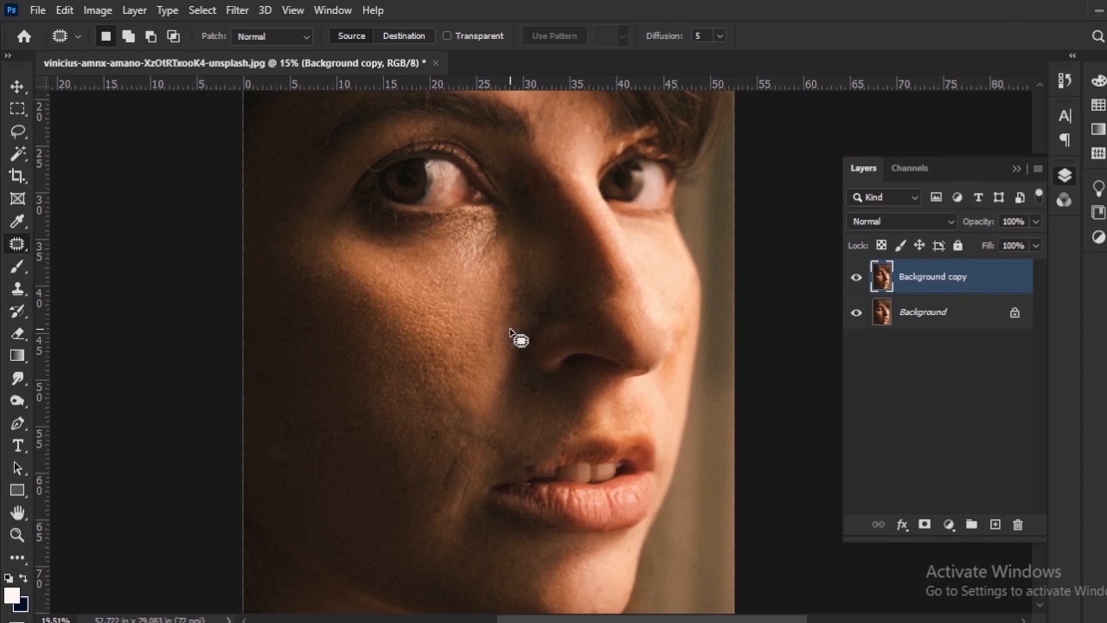
pyautogui.scroll(3, 514, 333)
pyautogui.scroll(-4, 506, 327)
pyautogui.moveTo(491, 354); pyautogui.dragTo(504, 408)
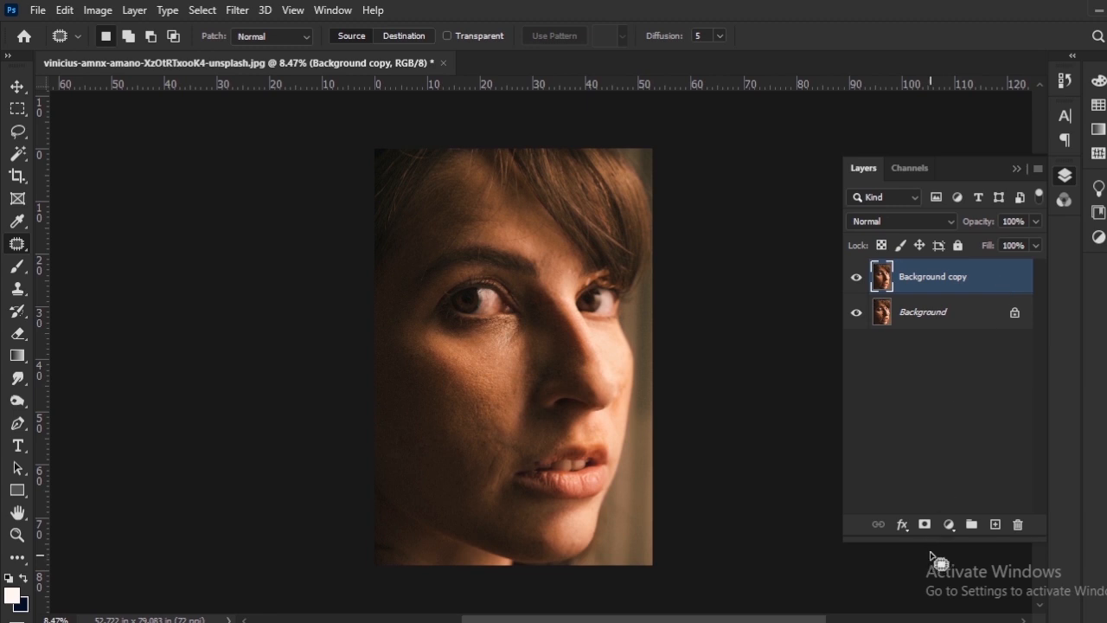
pyautogui.click(948, 525)
pyautogui.click(1016, 416)
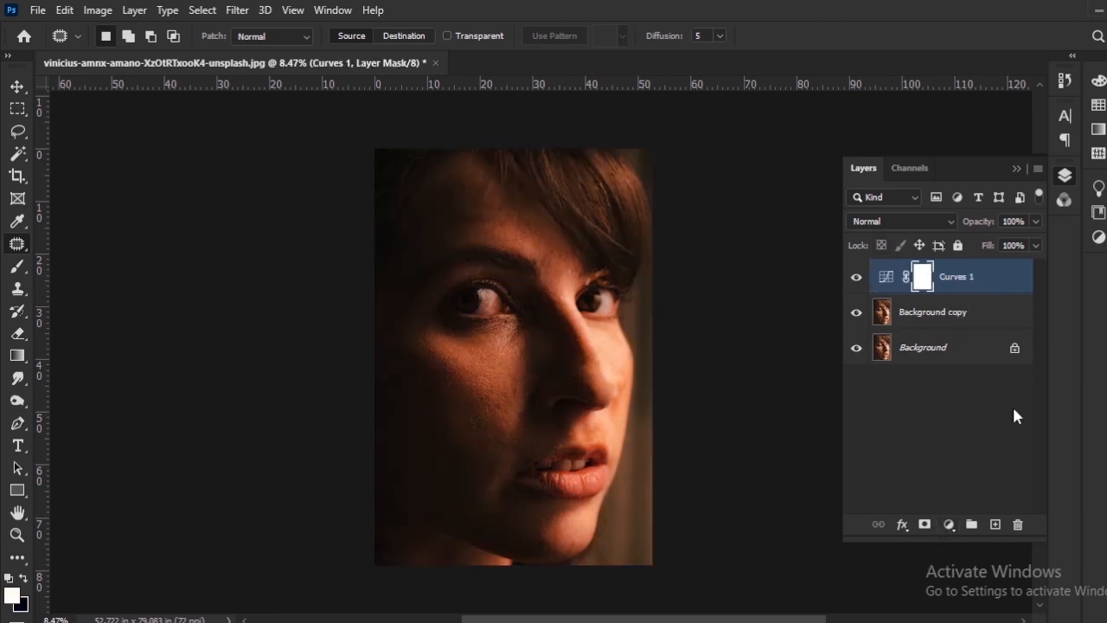
pyautogui.press('Delete')
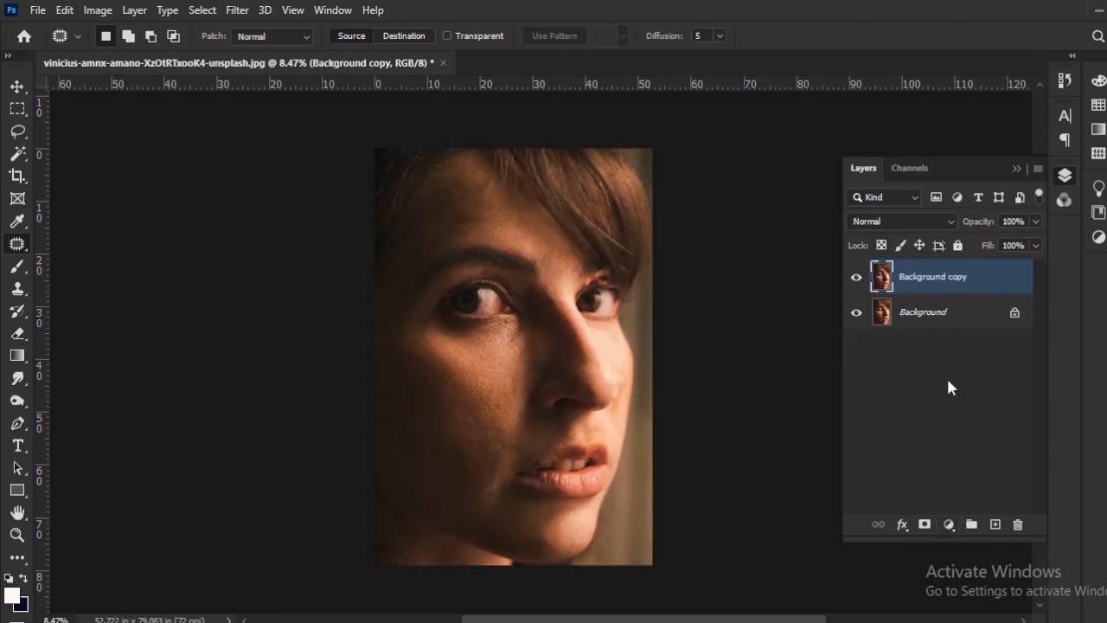
# Add a Curves adjustment layer, raise its midpoint to input 125 and output 139, and lift the black point slightly.
pyautogui.click(948, 526)
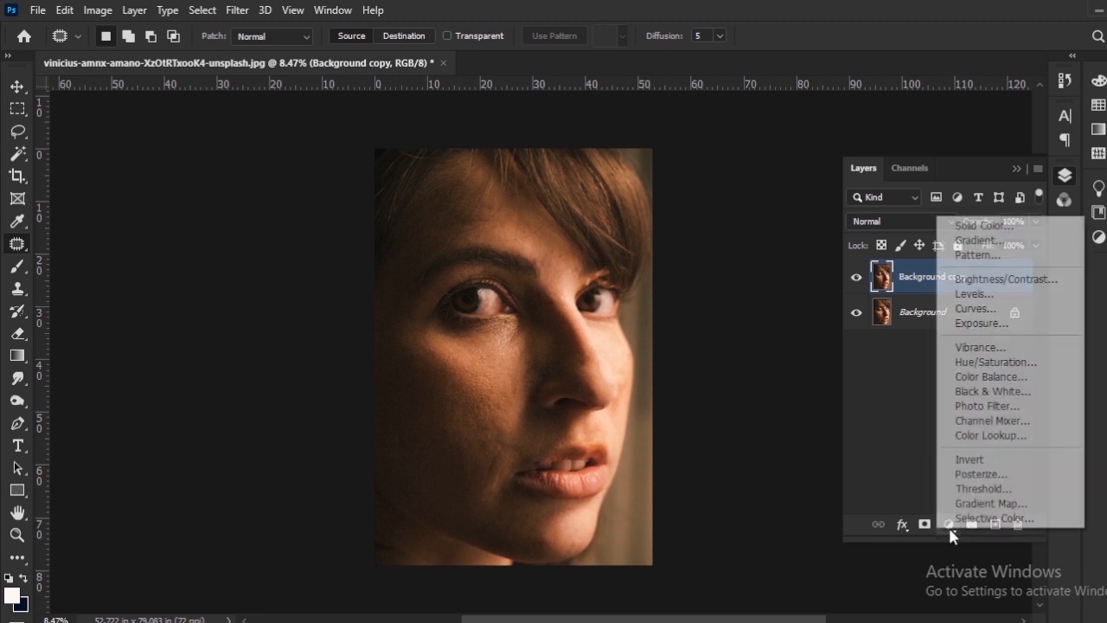
pyautogui.click(990, 310)
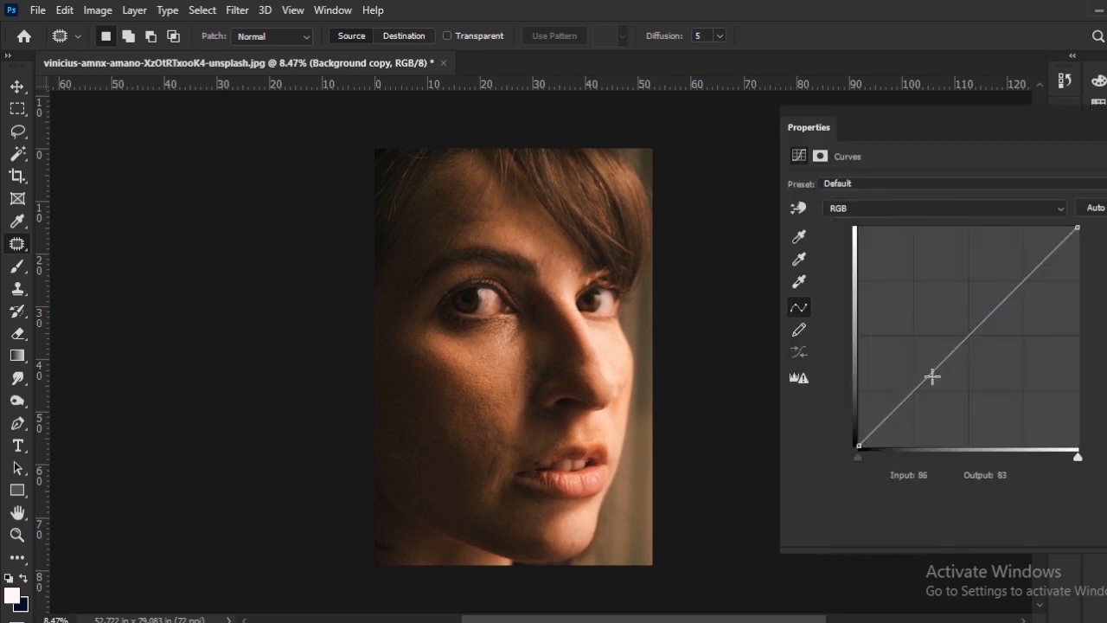
pyautogui.click(971, 330)
pyautogui.moveTo(971, 331); pyautogui.dragTo(966, 326)
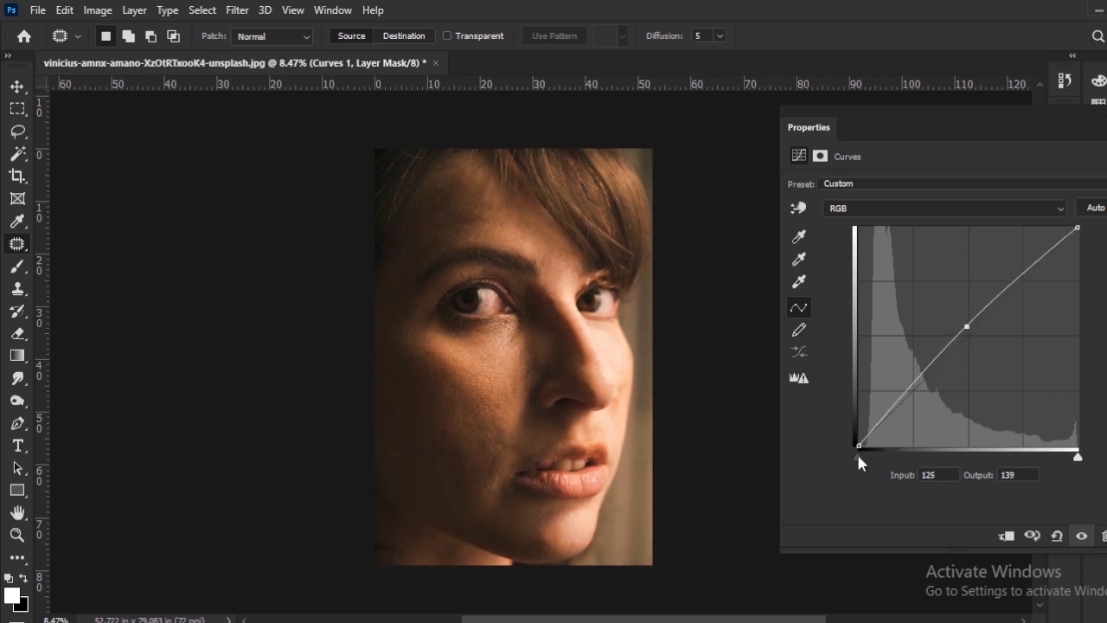
pyautogui.click(855, 457)
pyautogui.moveTo(856, 448)
pyautogui.mouseDown()
pyautogui.moveTo(855, 435)
pyautogui.moveTo(856, 444)
pyautogui.mouseUp()
pyautogui.click(1106, 112)
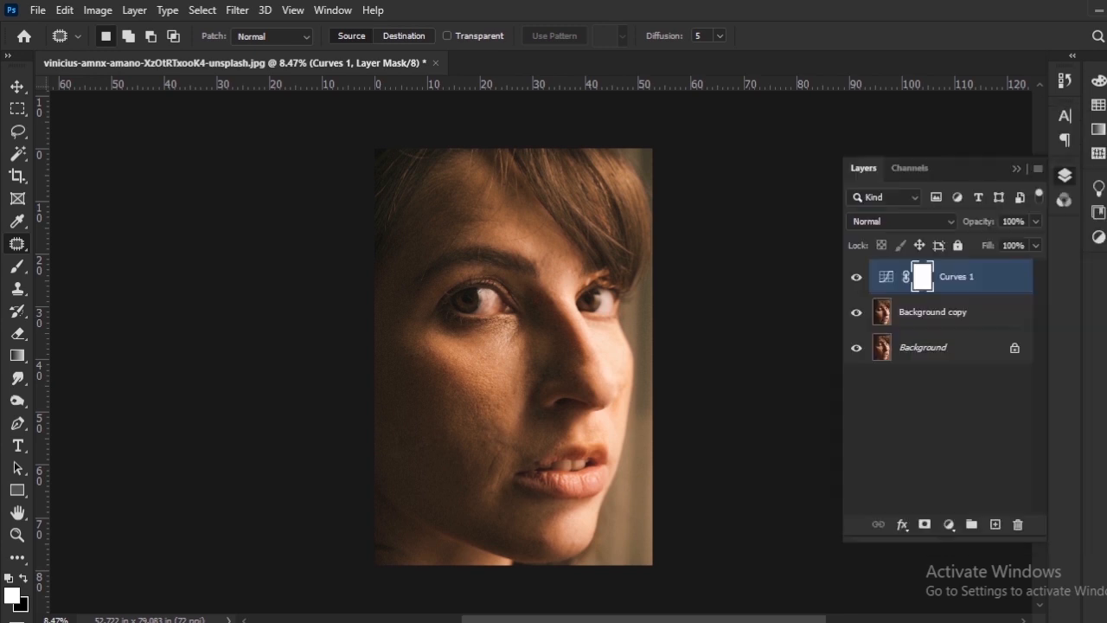
# Hide and show the Curves 1 adjustment layer to compare the portrait's tones with and without it.
pyautogui.scroll(2, 524, 375)
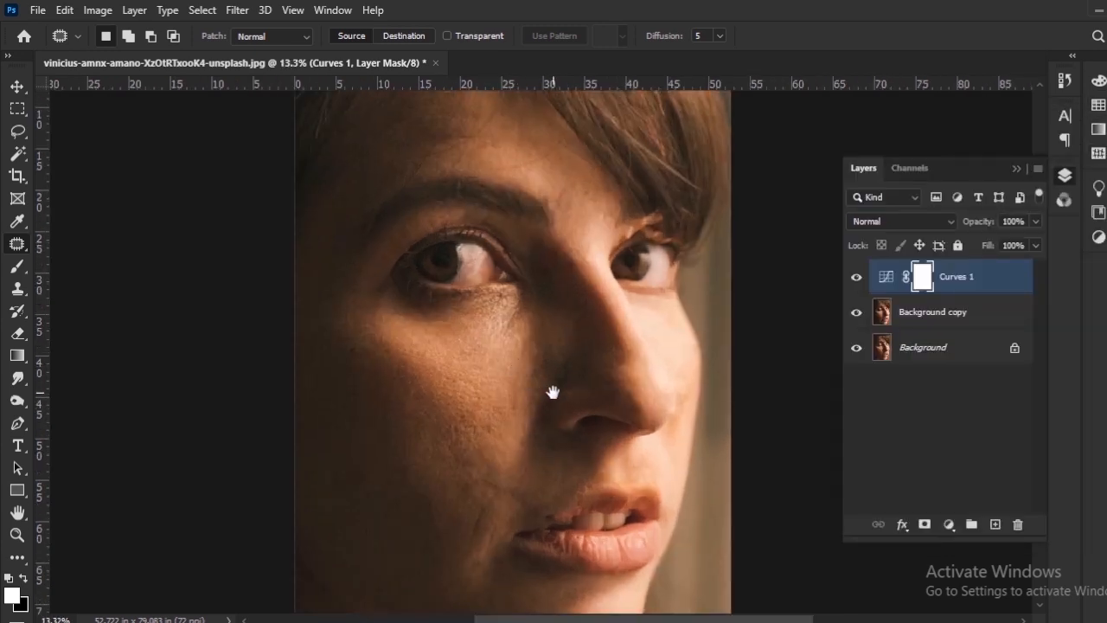
pyautogui.click(856, 278)
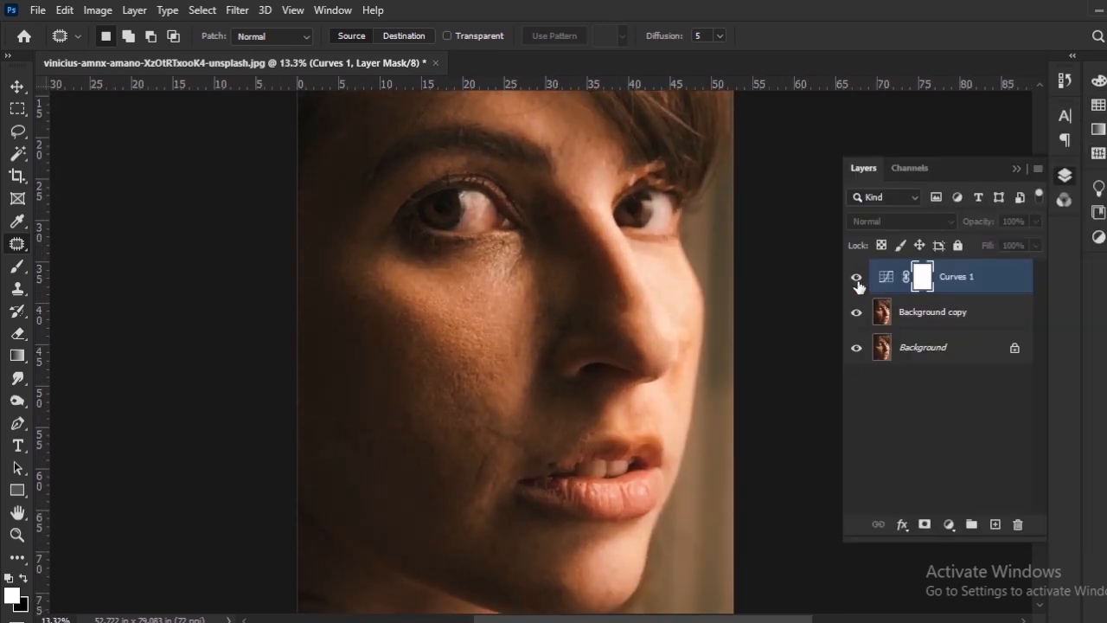
pyautogui.click(856, 278)
# Merge the Curves 1 and Background copy layers, and toggle the merged layer's visibility to compare it with the original.
pyautogui.hotkey('ctrl', '2')
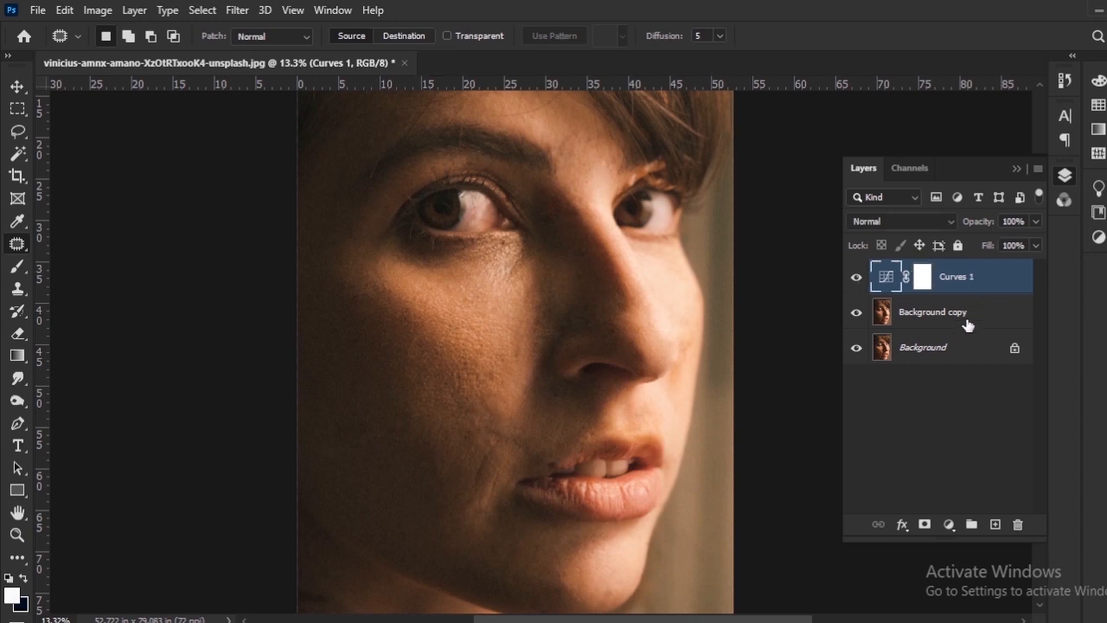
pyautogui.keyDown('shift'); pyautogui.click(967, 324); pyautogui.keyUp('shift')
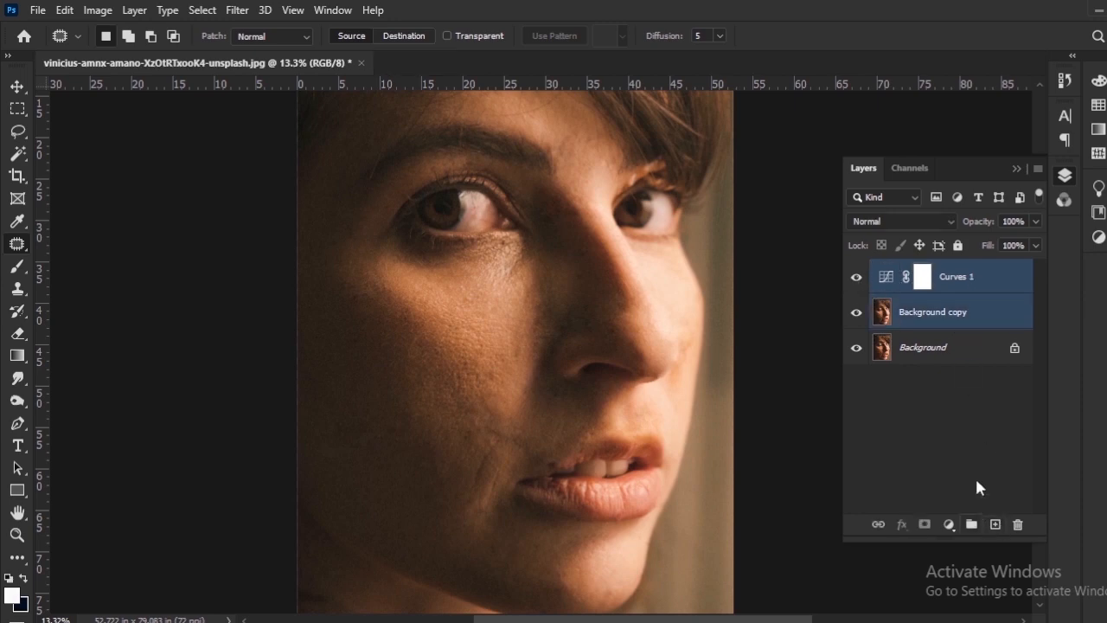
pyautogui.rightClick(965, 328)
pyautogui.click(778, 510)
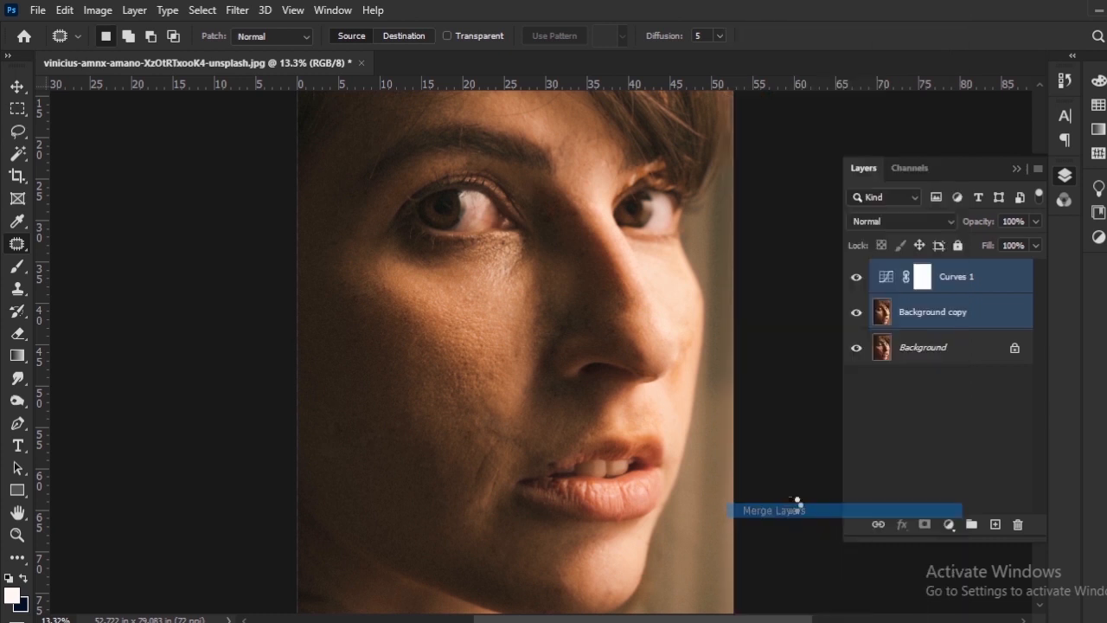
pyautogui.click(855, 277)
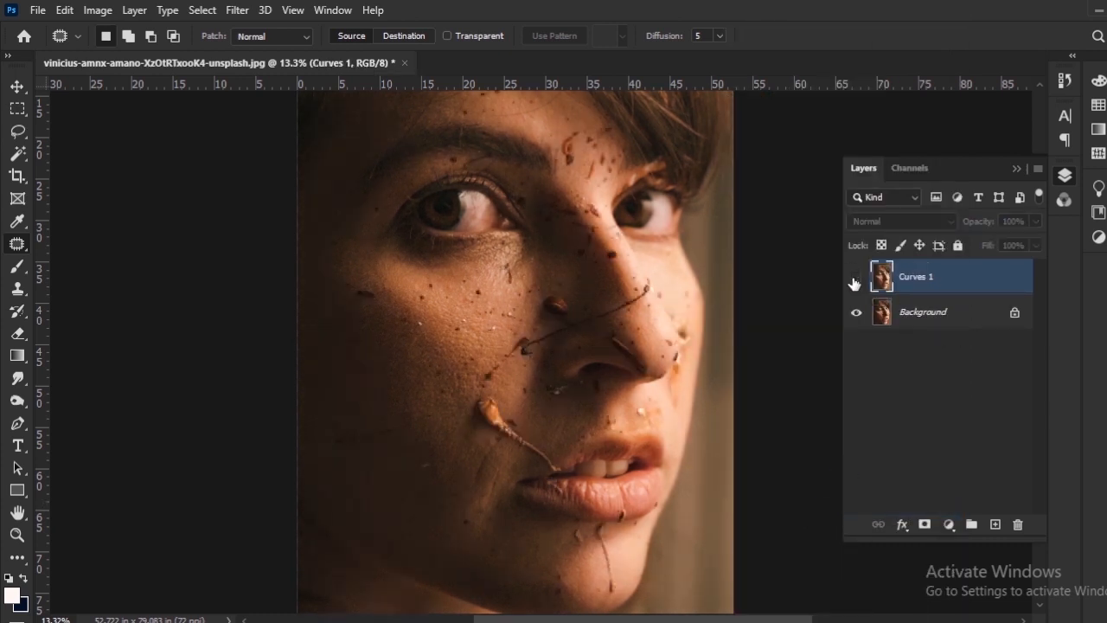
pyautogui.click(855, 278)
# Patch the small dark specks on the lower lip with clean lip texture.
pyautogui.scroll(5, 573, 440)
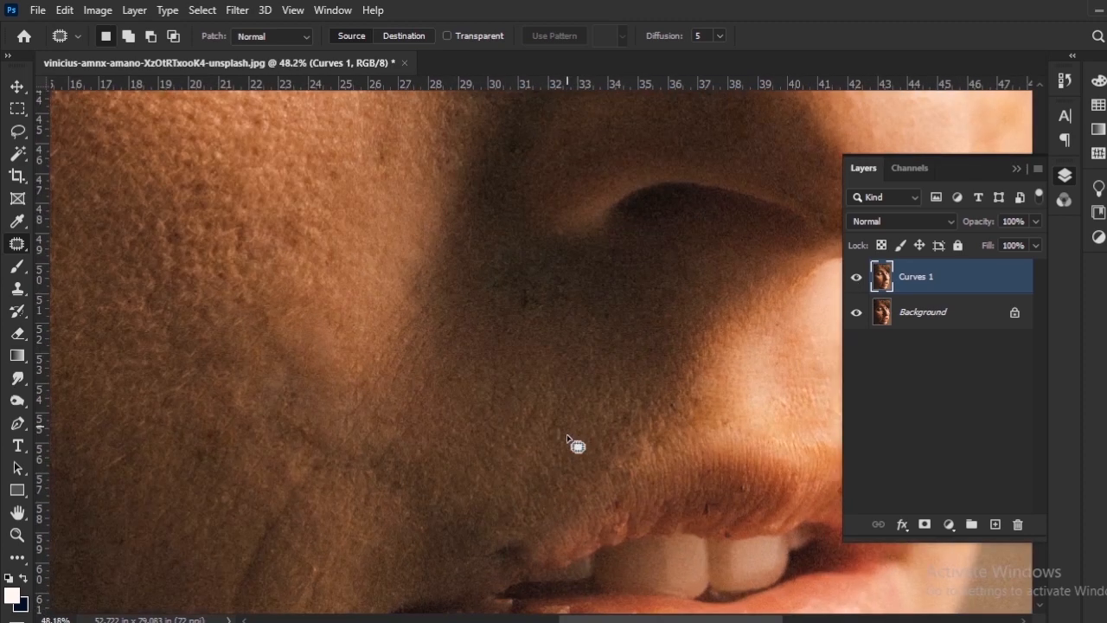
pyautogui.moveTo(573, 439); pyautogui.dragTo(576, 270)
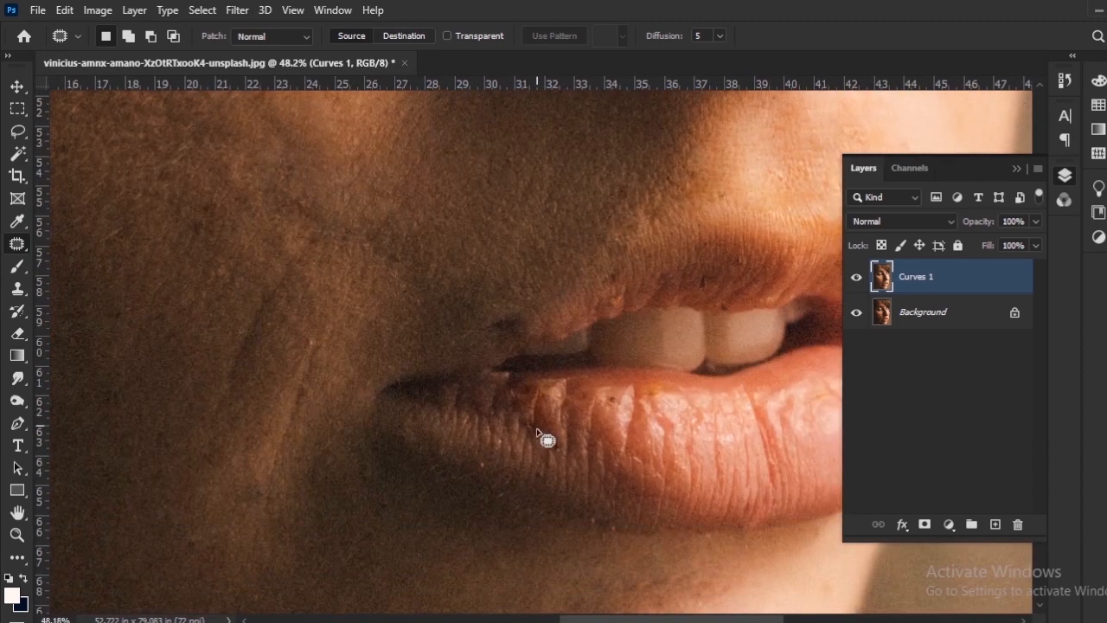
pyautogui.scroll(3, 547, 434)
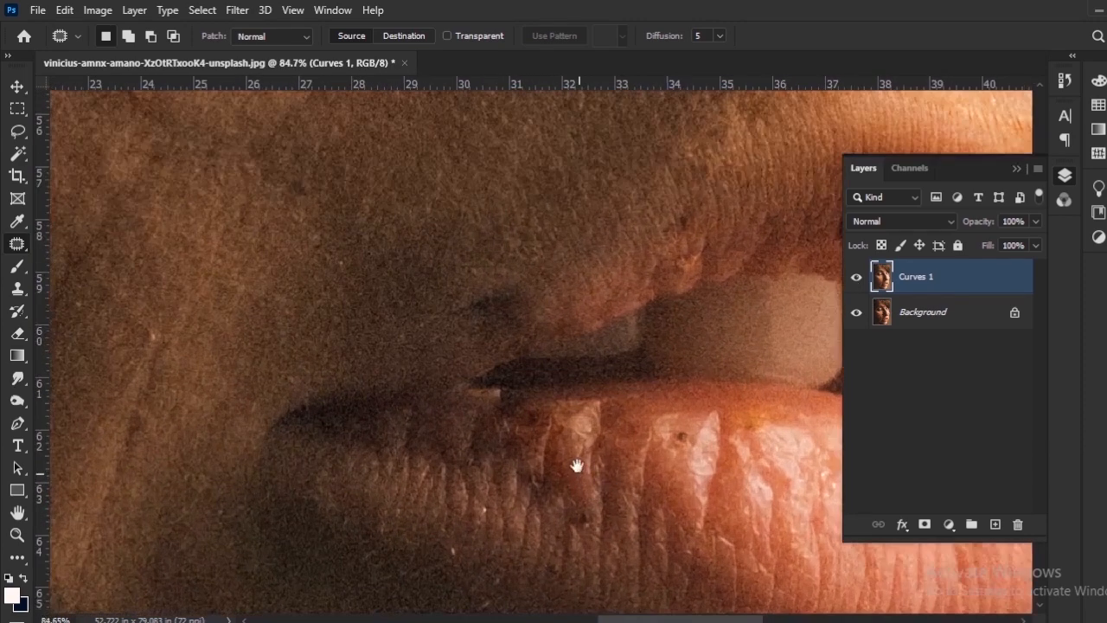
pyautogui.moveTo(577, 466); pyautogui.dragTo(564, 433)
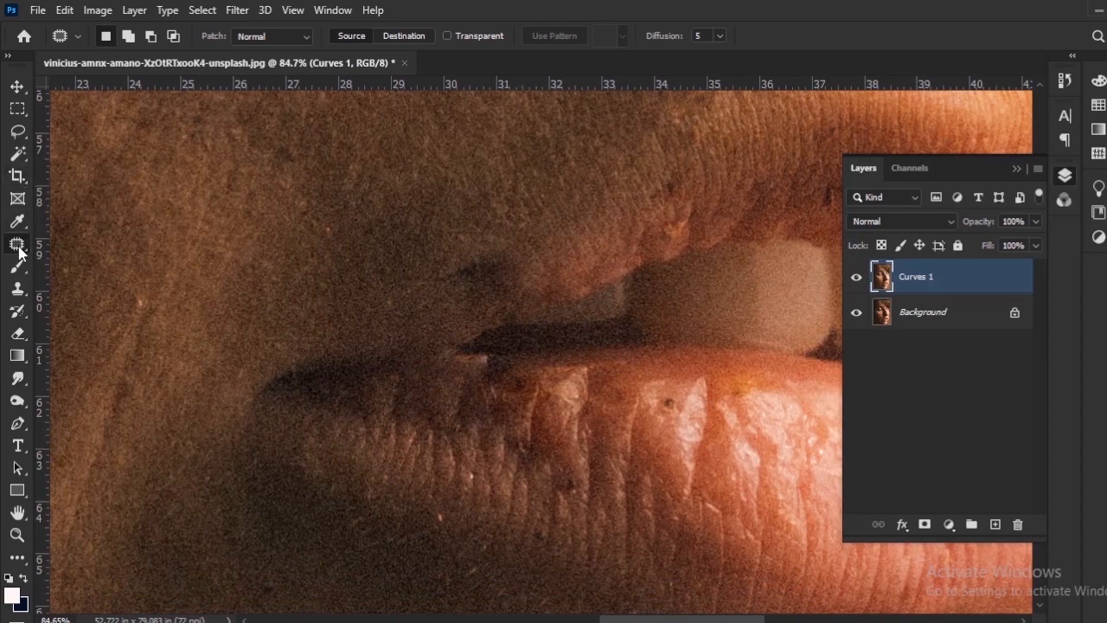
pyautogui.moveTo(549, 348); pyautogui.dragTo(501, 309)
pyautogui.moveTo(633, 355)
pyautogui.mouseDown()
pyautogui.moveTo(619, 378)
pyautogui.moveTo(631, 349)
pyautogui.moveTo(637, 393)
pyautogui.mouseUp()
pyautogui.moveTo(538, 339); pyautogui.dragTo(557, 389)
pyautogui.moveTo(543, 356); pyautogui.dragTo(599, 436)
pyautogui.moveTo(528, 436); pyautogui.dragTo(517, 430)
pyautogui.moveTo(514, 453); pyautogui.dragTo(522, 499)
# Patch the pale flake at the shadowed corner of the mouth and clear the selection.
pyautogui.moveTo(495, 399); pyautogui.dragTo(489, 405)
pyautogui.moveTo(489, 411); pyautogui.dragTo(445, 414)
pyautogui.moveTo(472, 372); pyautogui.dragTo(485, 404)
pyautogui.moveTo(484, 389)
pyautogui.mouseDown()
pyautogui.moveTo(492, 400)
pyautogui.moveTo(484, 389)
pyautogui.mouseUp()
pyautogui.moveTo(476, 372); pyautogui.dragTo(477, 349)
pyautogui.moveTo(470, 354); pyautogui.dragTo(530, 371)
pyautogui.hotkey('ctrl', 'd')
# Outline the dark marks along the upper lip and just above it, and patch them with nearby clean texture.
pyautogui.moveTo(366, 392); pyautogui.dragTo(459, 492)
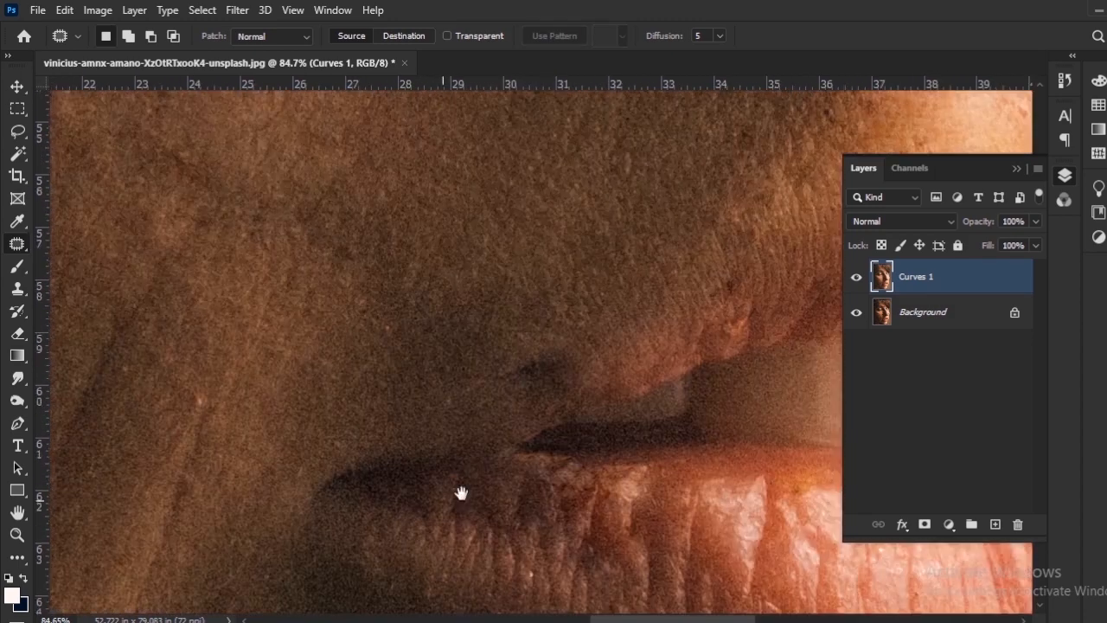
pyautogui.moveTo(562, 348)
pyautogui.mouseDown()
pyautogui.moveTo(509, 401)
pyautogui.moveTo(553, 357)
pyautogui.mouseUp()
pyautogui.hotkey('ctrl', 'd')
pyautogui.moveTo(720, 296); pyautogui.dragTo(575, 392)
pyautogui.moveTo(581, 387); pyautogui.dragTo(566, 368)
pyautogui.moveTo(702, 388)
pyautogui.mouseDown()
pyautogui.moveTo(507, 440)
pyautogui.moveTo(544, 437)
pyautogui.mouseUp()
pyautogui.moveTo(545, 447); pyautogui.dragTo(529, 426)
pyautogui.moveTo(591, 405); pyautogui.dragTo(588, 410)
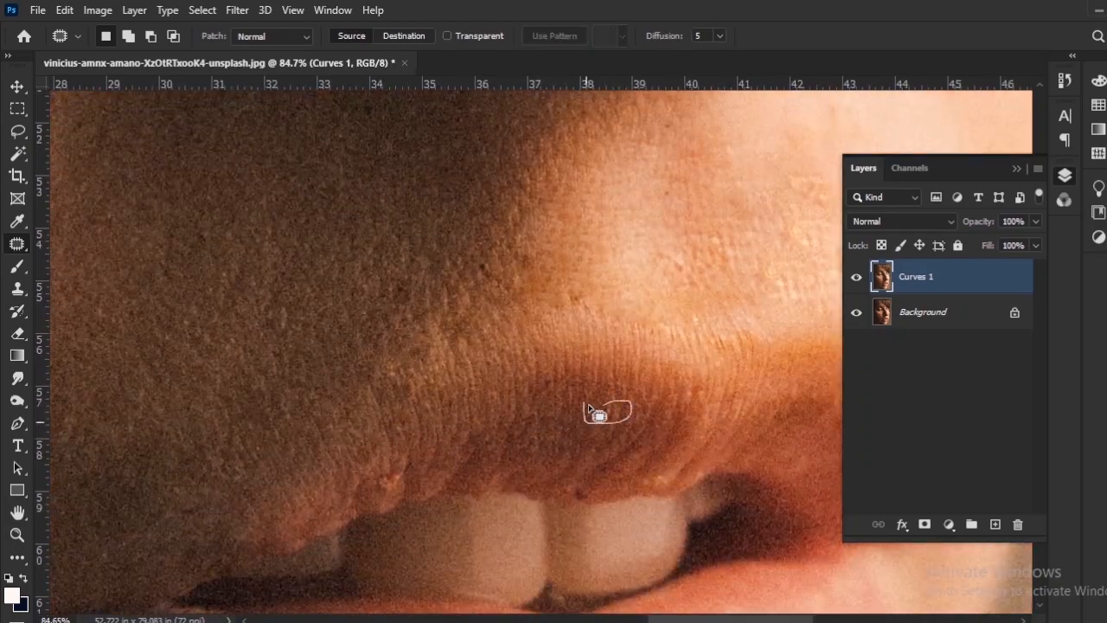
pyautogui.moveTo(578, 486); pyautogui.dragTo(581, 454)
pyautogui.moveTo(347, 468); pyautogui.dragTo(391, 458)
# Patch the small spots on the nose bridge and between the eyebrows with clean skin and clear the selection.
pyautogui.moveTo(428, 388)
pyautogui.mouseDown()
pyautogui.moveTo(453, 354)
pyautogui.moveTo(735, 195)
pyautogui.mouseUp()
pyautogui.moveTo(108, 527); pyautogui.dragTo(385, 368)
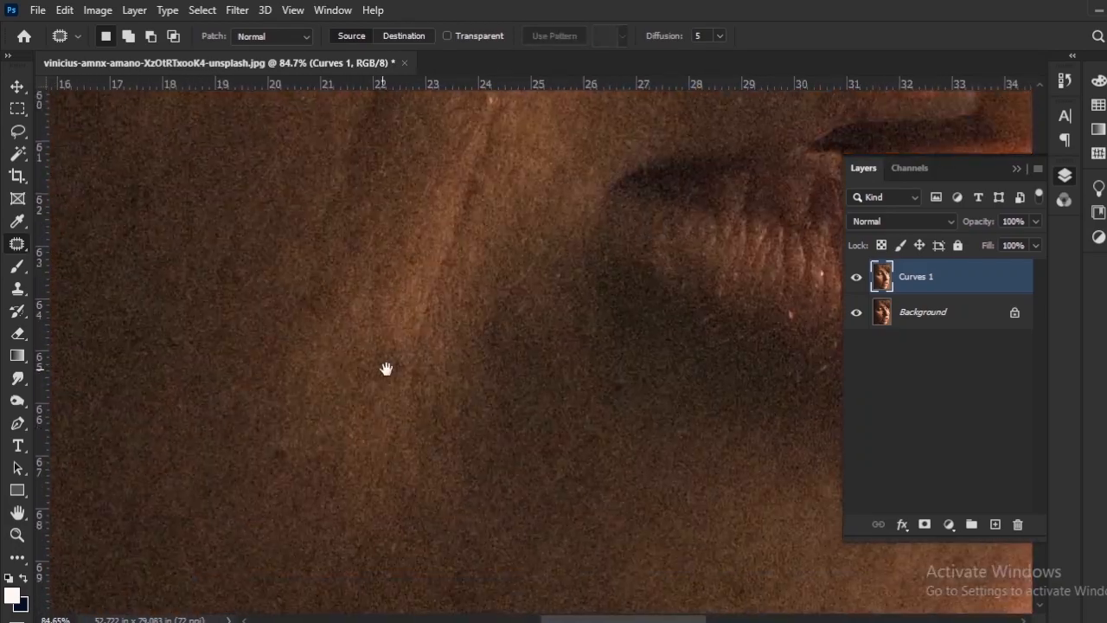
pyautogui.scroll(-10, 386, 369)
pyautogui.moveTo(346, 312)
pyautogui.mouseDown()
pyautogui.moveTo(509, 433)
pyautogui.moveTo(468, 438)
pyautogui.moveTo(467, 409)
pyautogui.mouseUp()
pyautogui.scroll(5, 468, 406)
pyautogui.moveTo(812, 208)
pyautogui.mouseDown()
pyautogui.moveTo(524, 410)
pyautogui.moveTo(432, 588)
pyautogui.mouseUp()
pyautogui.moveTo(449, 493); pyautogui.dragTo(461, 502)
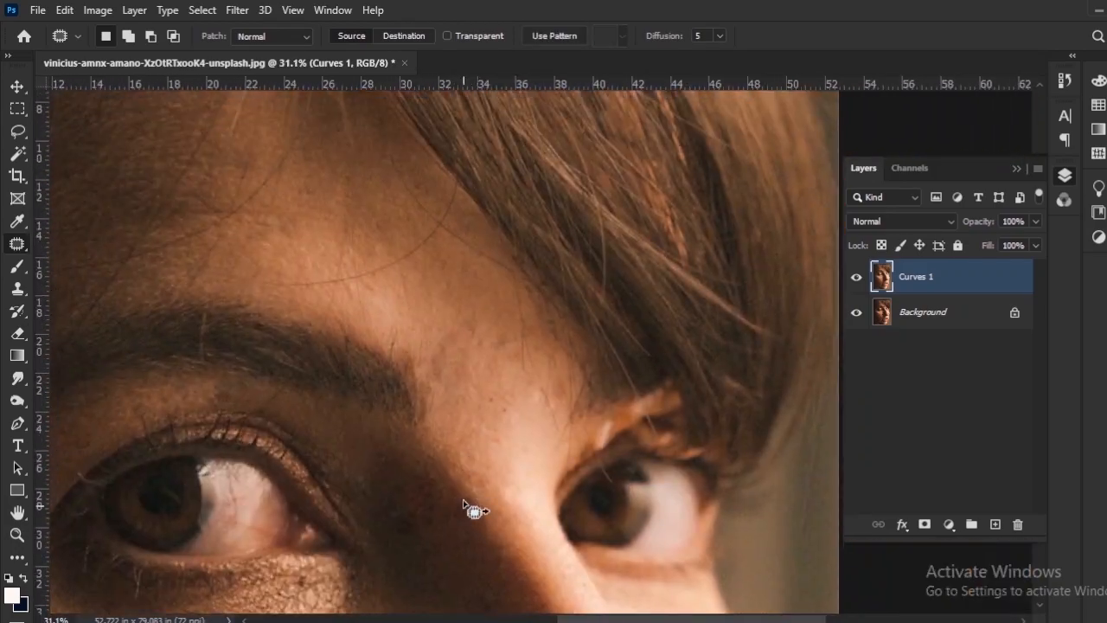
pyautogui.moveTo(377, 517); pyautogui.dragTo(415, 529)
pyautogui.moveTo(467, 415); pyautogui.dragTo(477, 311)
pyautogui.moveTo(421, 424); pyautogui.dragTo(423, 459)
pyautogui.moveTo(423, 449); pyautogui.dragTo(443, 458)
pyautogui.hotkey('ctrl', 'd')
# Patch the remaining blemish near the upper nose with matching skin, clear the selection and check the whole portrait.
pyautogui.scroll(-7, 483, 441)
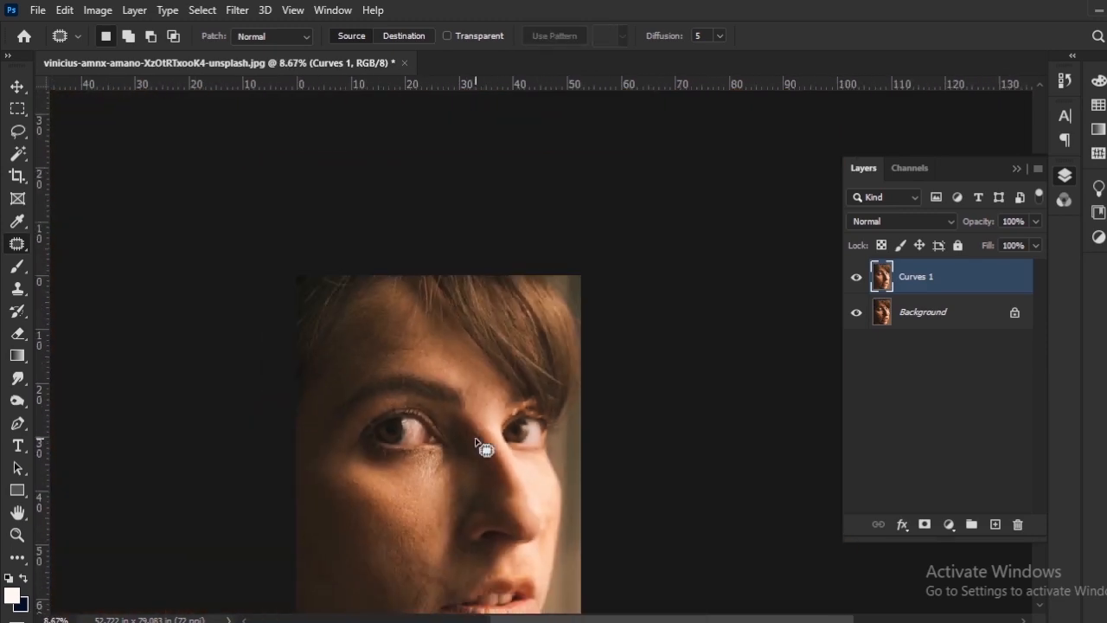
pyautogui.scroll(7, 483, 440)
pyautogui.moveTo(493, 375); pyautogui.dragTo(473, 373)
pyautogui.moveTo(508, 430); pyautogui.dragTo(494, 458)
pyautogui.moveTo(508, 463); pyautogui.dragTo(504, 469)
pyautogui.hotkey('ctrl', 'd')
pyautogui.scroll(-8, 515, 498)
pyautogui.moveTo(511, 383)
pyautogui.mouseDown()
pyautogui.moveTo(509, 306)
pyautogui.moveTo(522, 321)
pyautogui.mouseUp()
pyautogui.moveTo(492, 469); pyautogui.dragTo(520, 378)
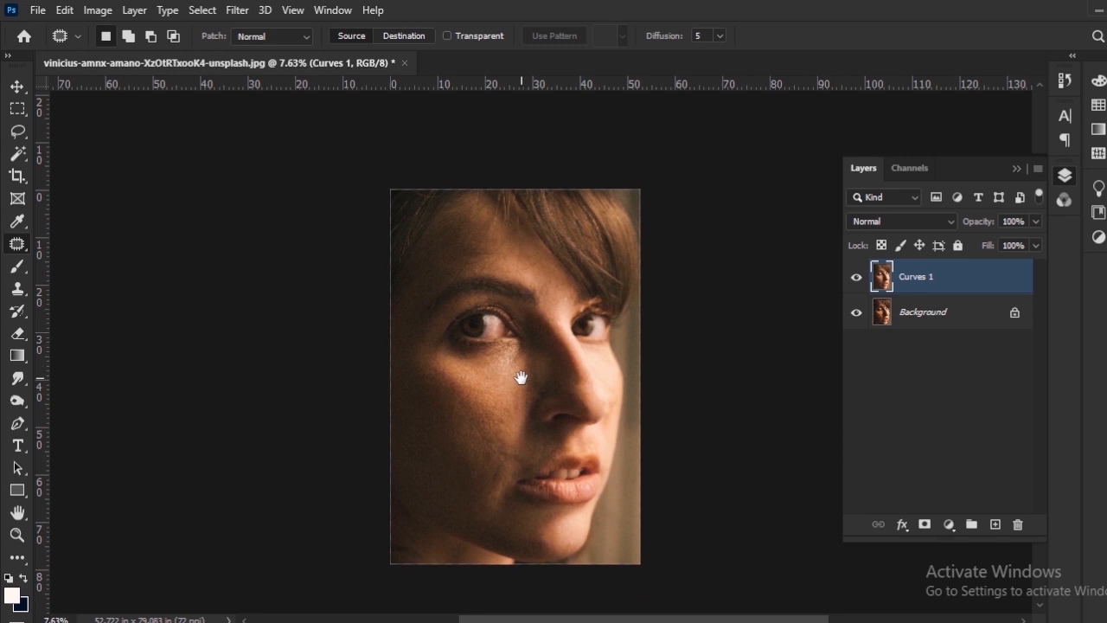
# Hide and show the merged Curves 1 layer repeatedly to compare the finished retouch with the original photo.
pyautogui.scroll(4, 521, 378)
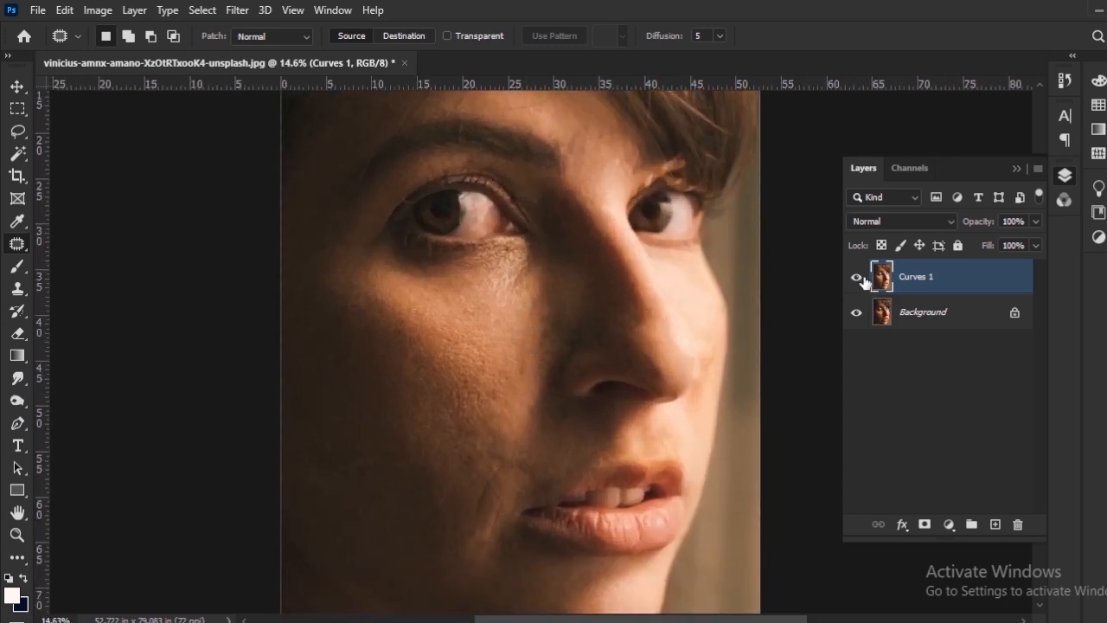
pyautogui.click(856, 278)
pyautogui.click(856, 277)
pyautogui.click(856, 277)
pyautogui.click(856, 276)
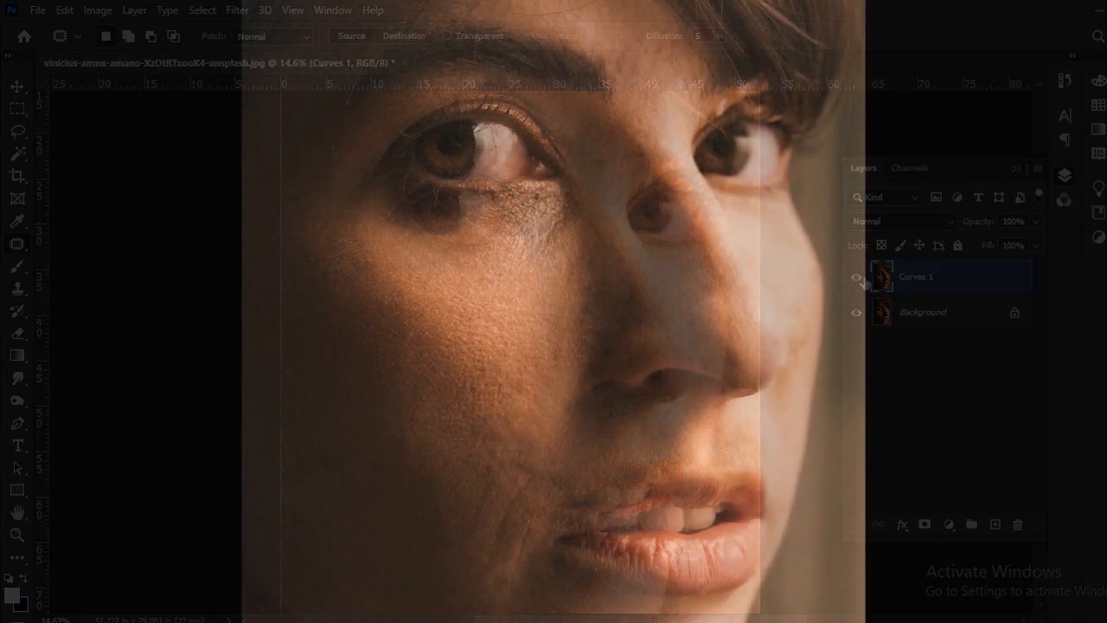